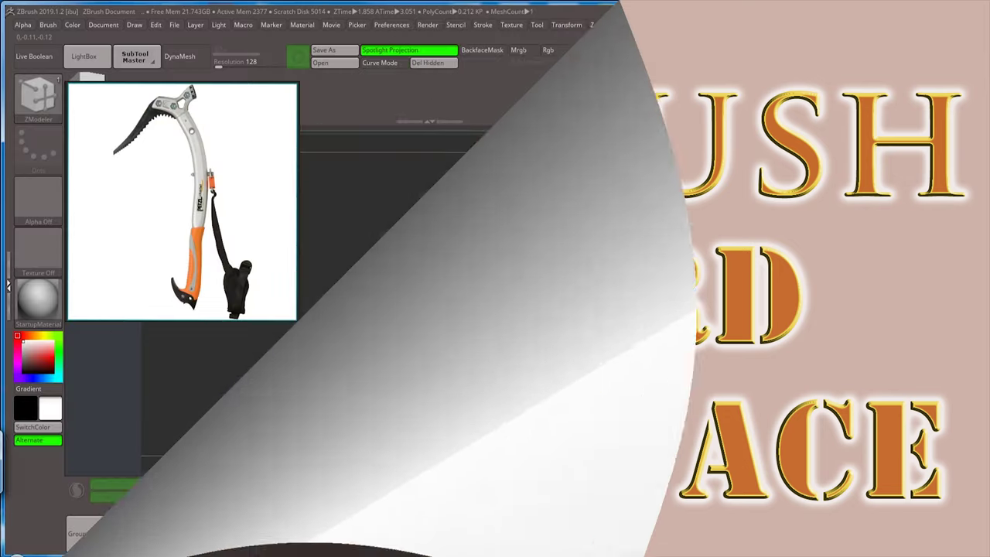
Enlarge the Move brush and drag the left arm's tip vertices to widen the fork gap.
key(s)
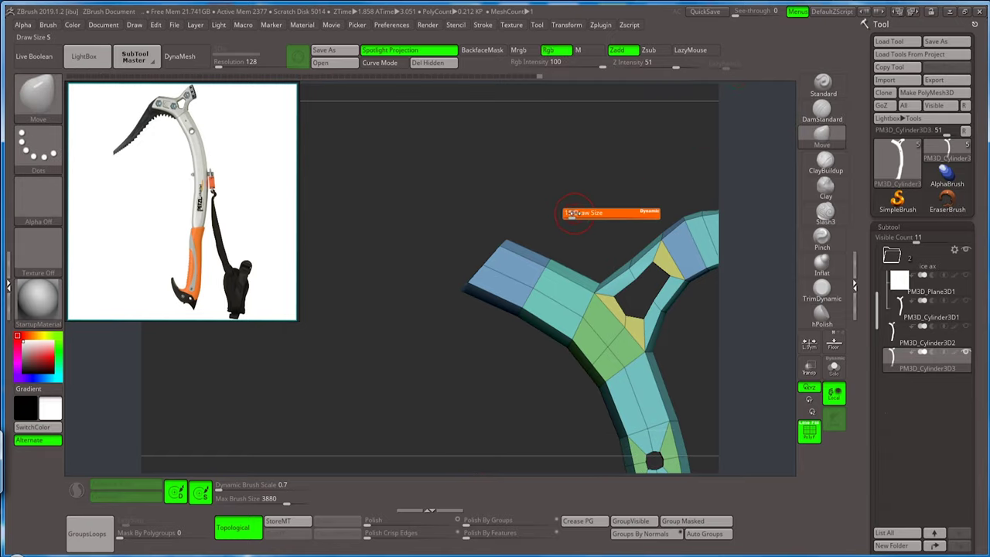
drag(595, 213, 605, 217)
mouse_move(480, 239)
mouse_down()
mouse_move(494, 267)
mouse_move(508, 237)
mouse_up()
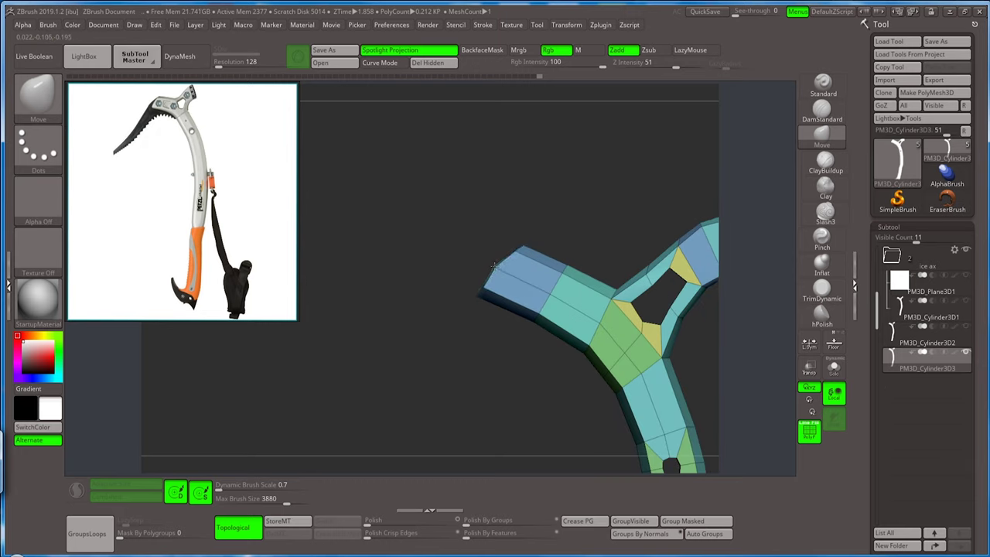
drag(494, 267, 476, 287)
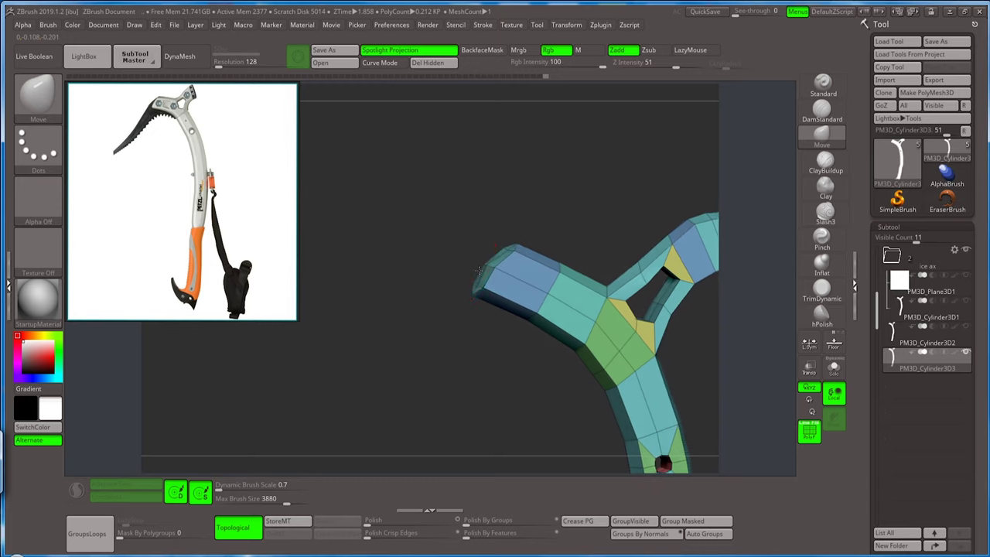
key(s)
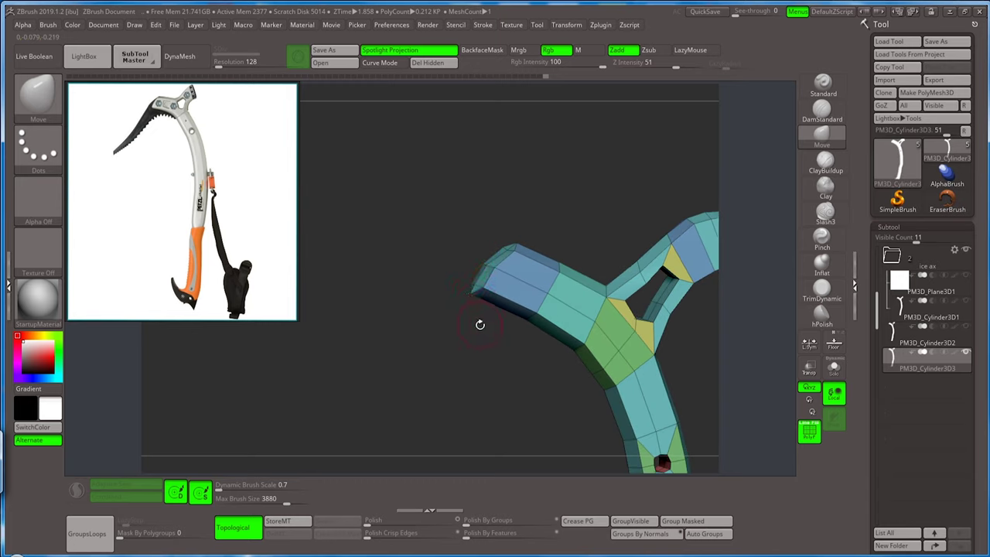
drag(479, 325, 506, 246)
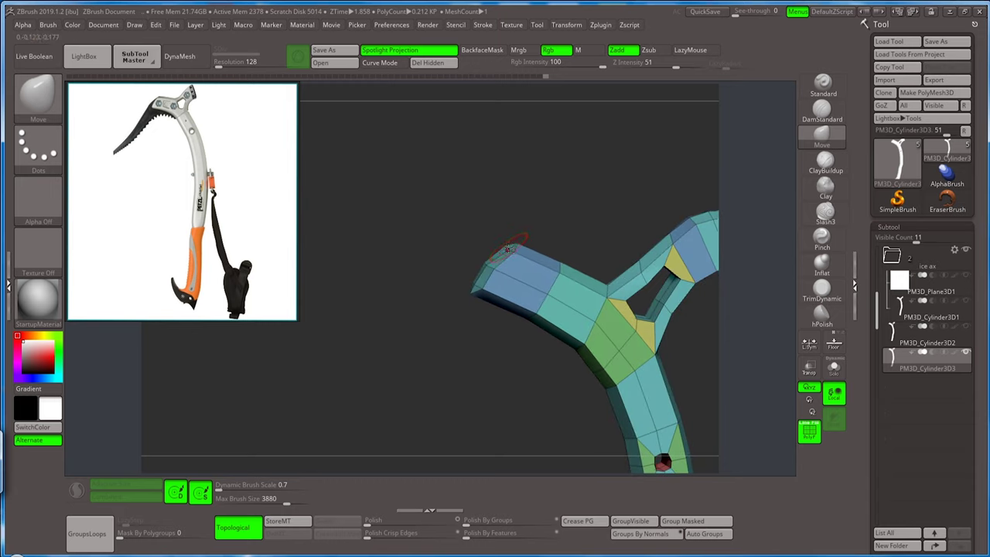
mouse_move(522, 223)
mouse_down()
mouse_move(538, 220)
mouse_move(524, 122)
mouse_up()
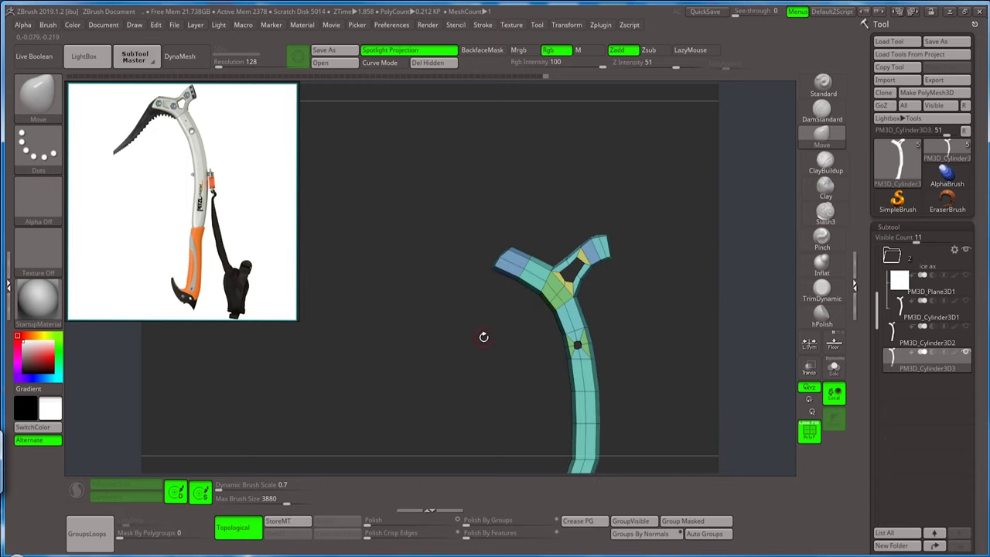
drag(483, 337, 467, 256)
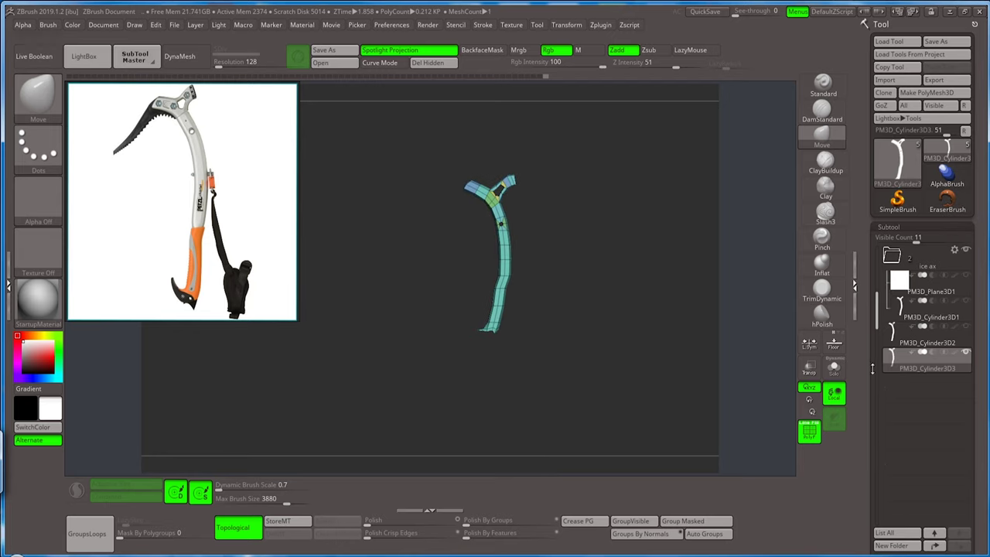
Enable Dynamic Subdiv in Tool > Geometry and hide the polyframe to preview the smoothed shaft.
scroll(872, 369, down, 5)
click(890, 381)
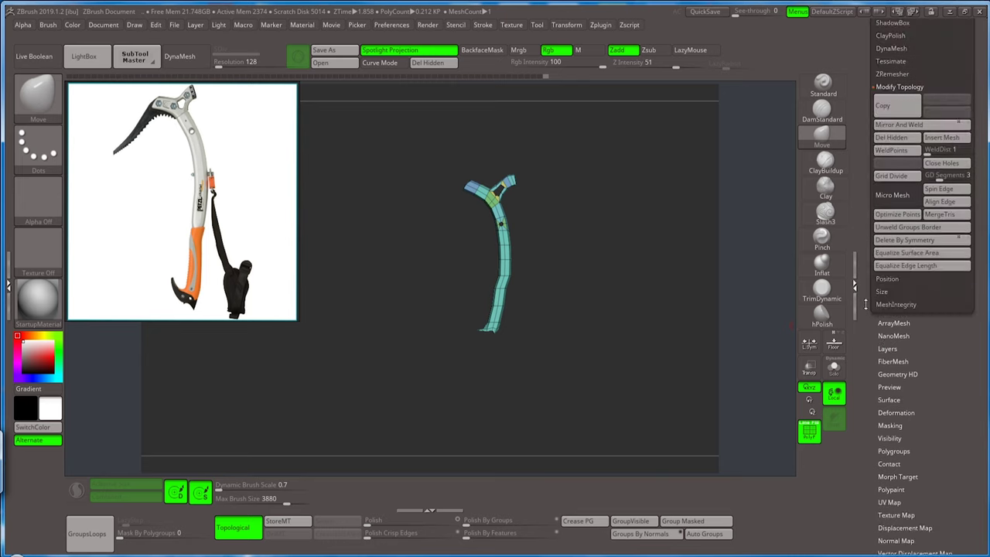
scroll(866, 305, up, 5)
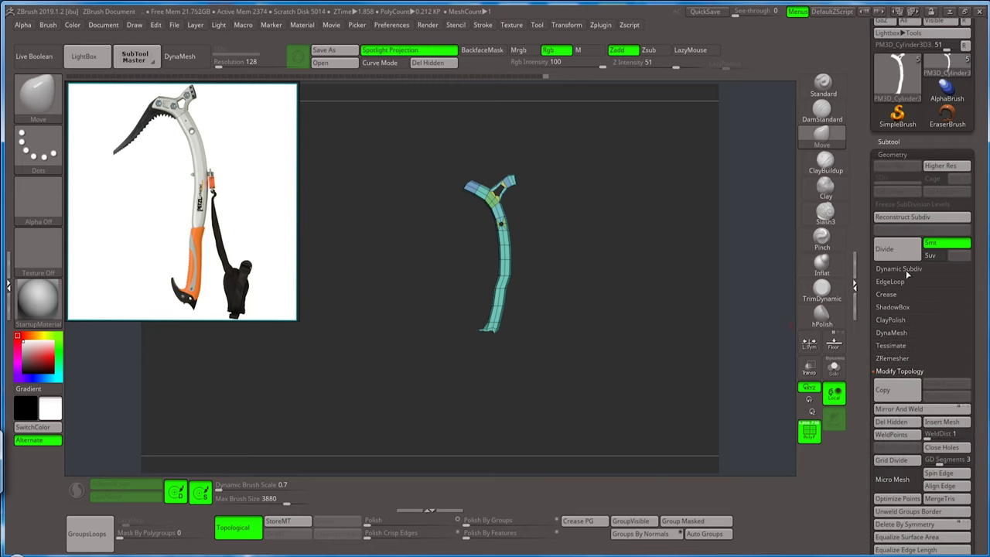
click(899, 268)
click(894, 283)
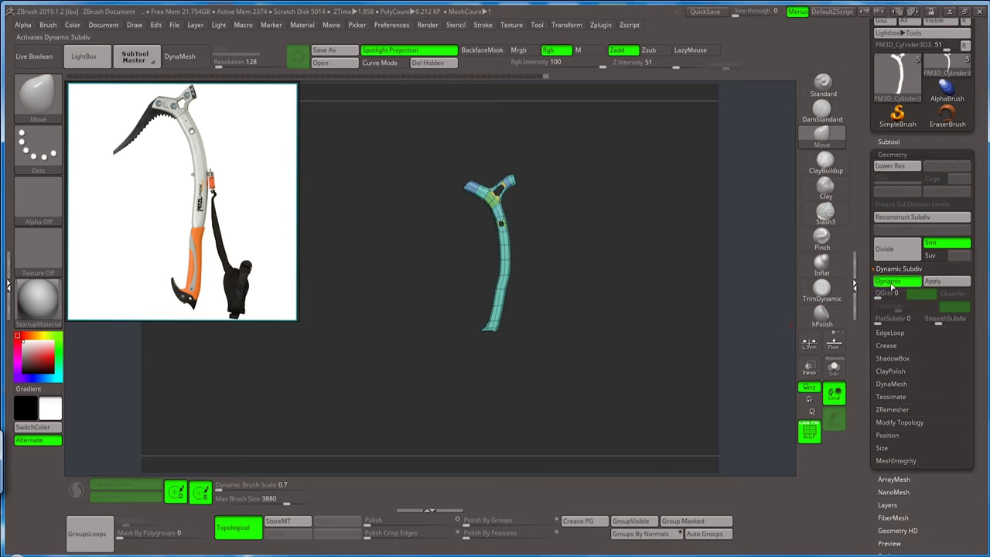
key(shift)
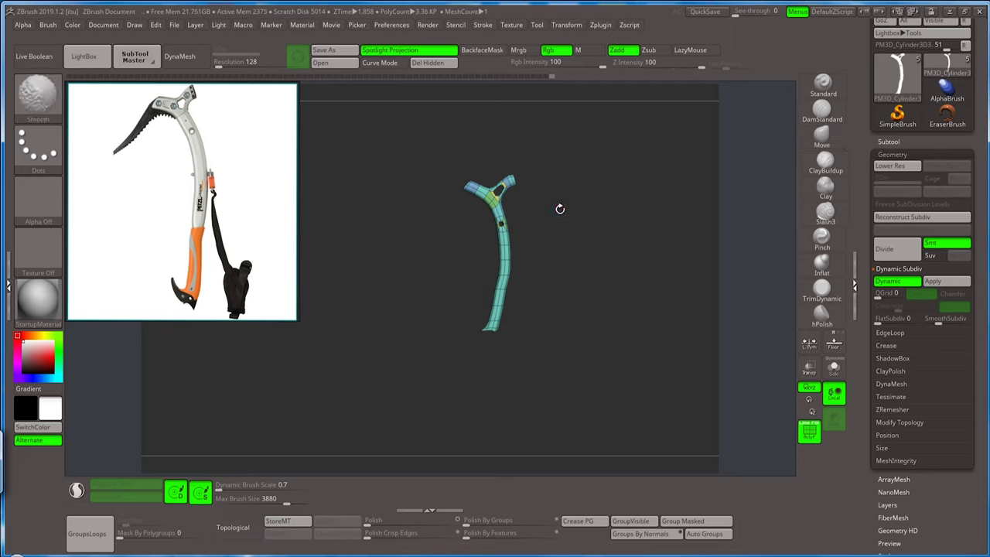
key(shift+f)
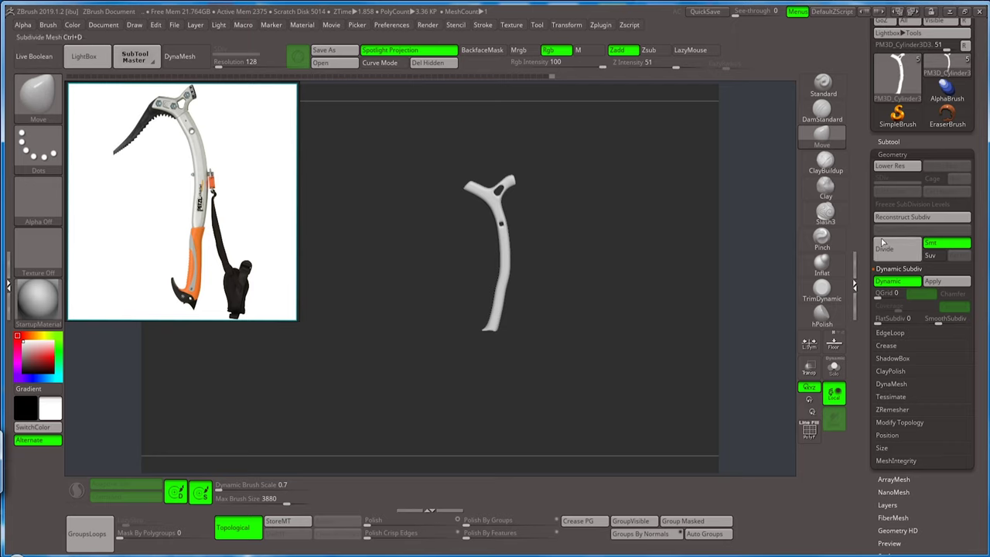
Turn Dynamic Subdiv off and show the polygroup wireframe on the low-poly shaft again.
click(894, 281)
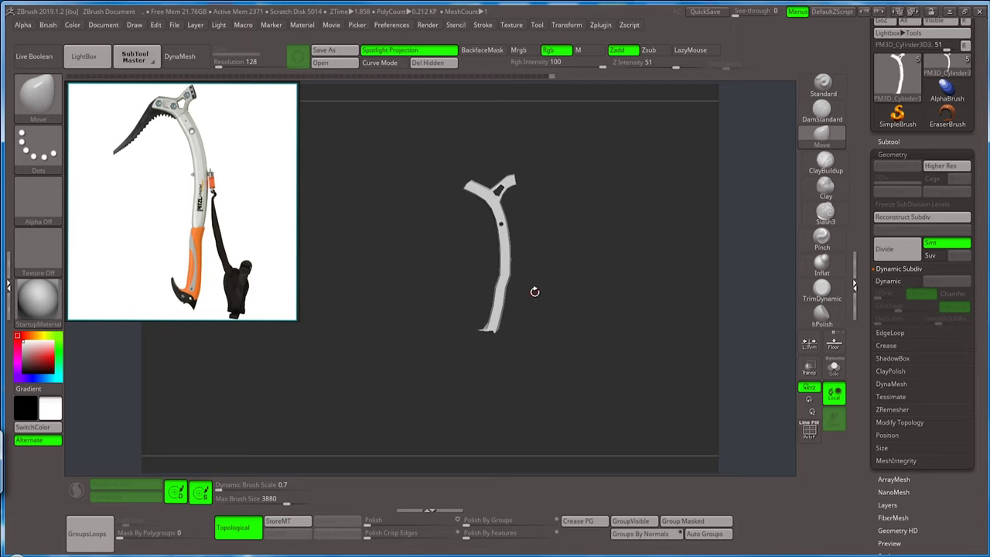
key(shift+f)
mouse_move(532, 288)
ctrl+right_down()
mouse_move(567, 292)
mouse_move(558, 261)
mouse_move(556, 280)
mouse_move(551, 270)
ctrl+right_up()
Shift the shaft slightly downward with the Transpose gizmo, then return to Draw mode.
key(w)
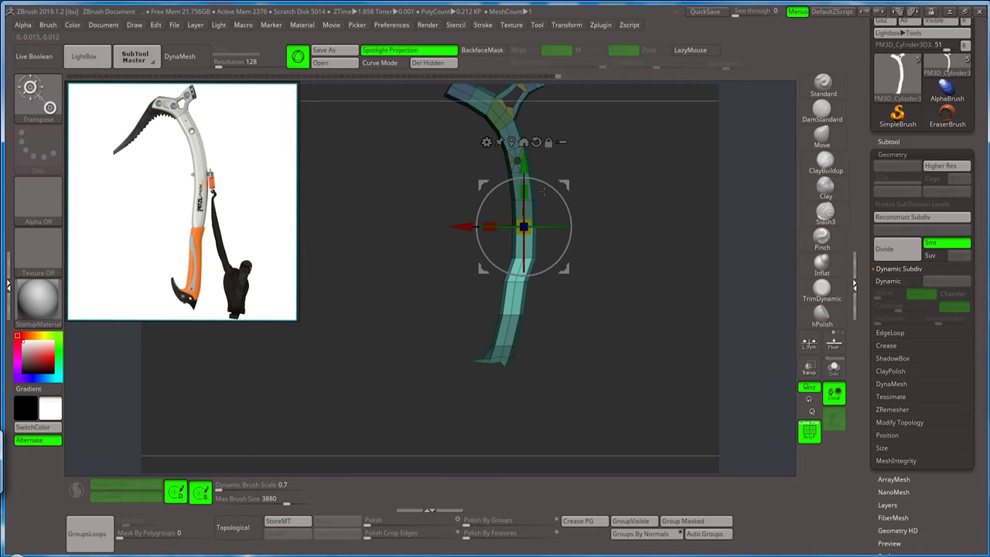
click(517, 286)
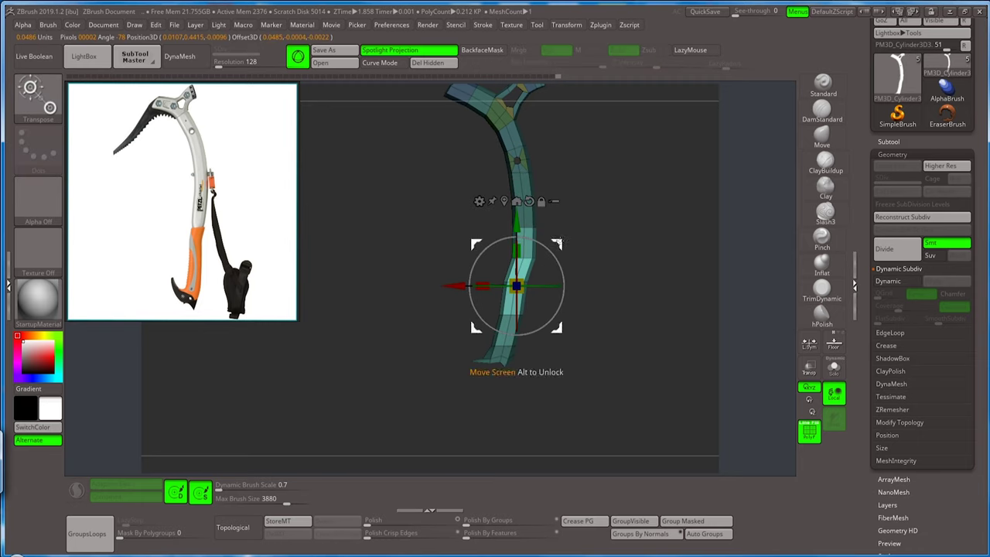
drag(559, 243, 569, 240)
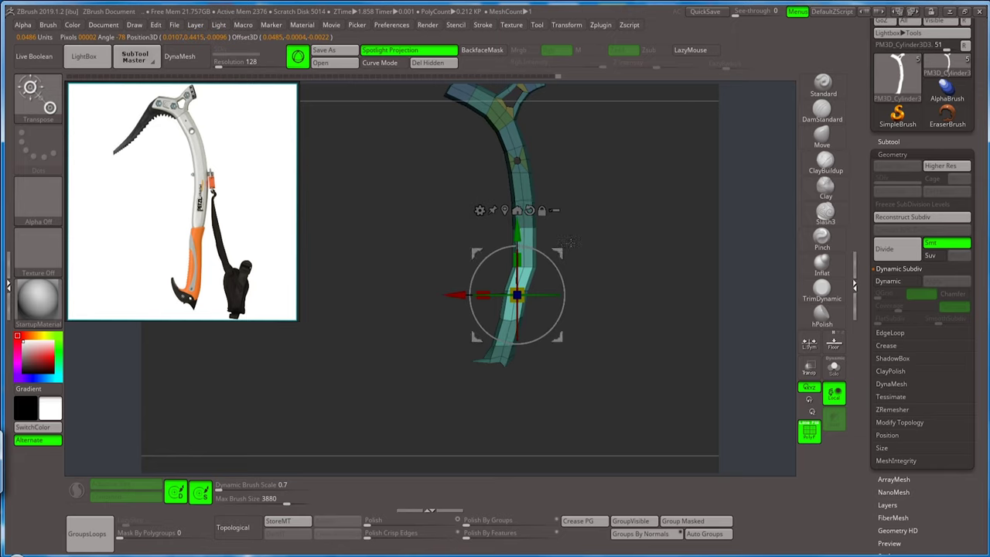
key(q)
Hide the upper shaft and fork, leaving only the lower shaft section visible.
mouse_move(591, 248)
mouse_down()
mouse_move(577, 246)
mouse_move(580, 270)
mouse_move(569, 205)
mouse_move(573, 216)
mouse_up()
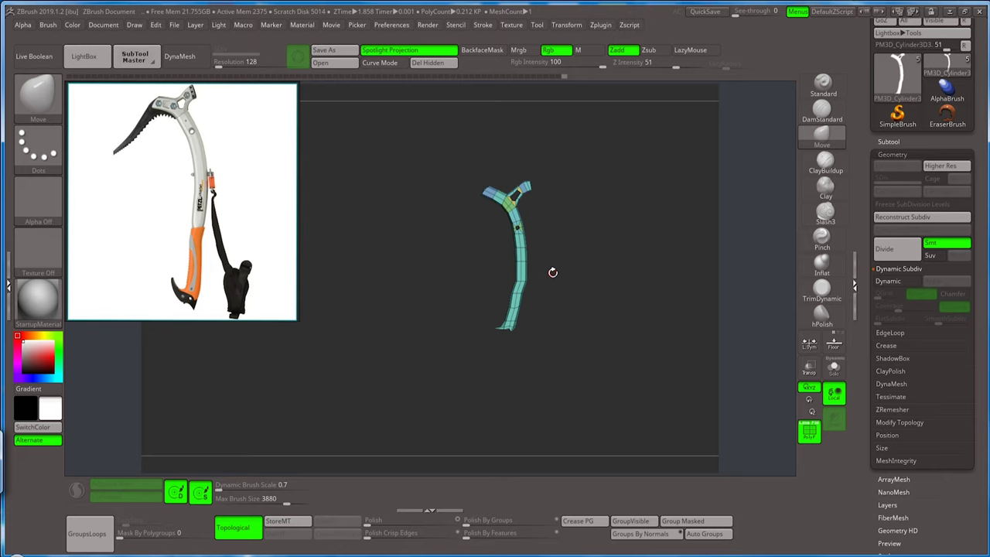
scroll(548, 268, up, 2)
scroll(573, 380, up, 2)
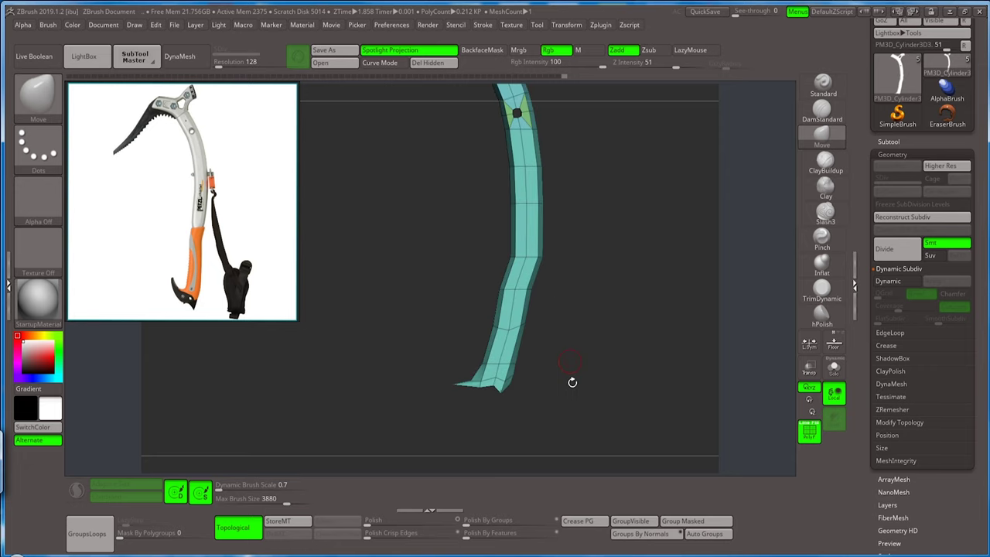
scroll(575, 268, up, 2)
scroll(569, 311, up, 2)
scroll(565, 279, down, 2)
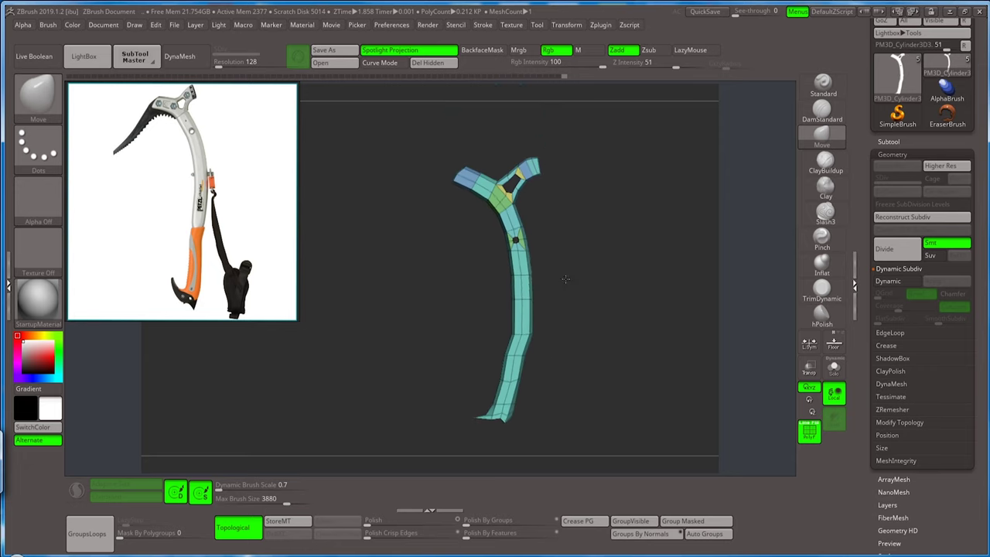
scroll(566, 289, down, 1)
mouse_move(457, 381)
ctrl+shift+mouse_down()
mouse_move(523, 379)
mouse_move(476, 277)
ctrl+shift+mouse_up()
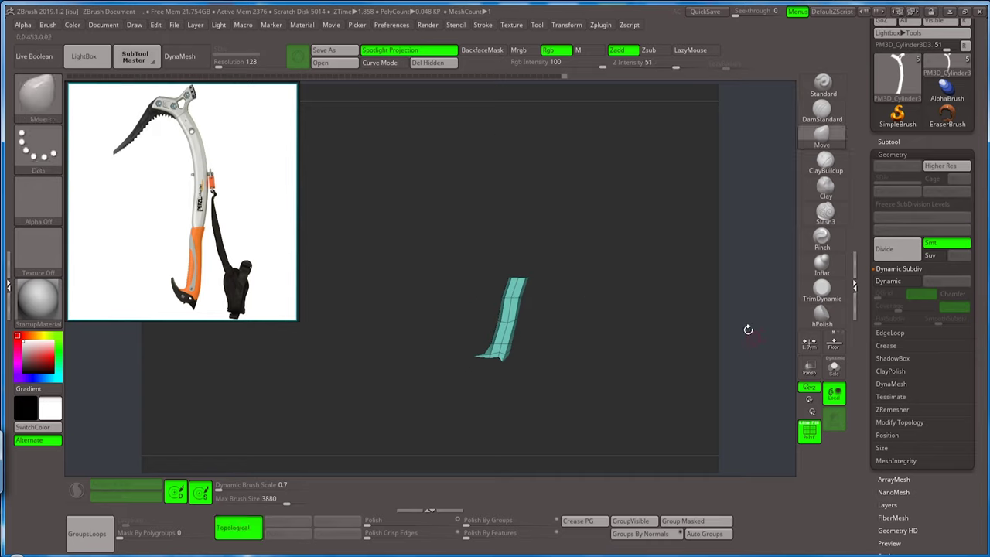
Polygroup the visible lower end, then Split Hidden to move the upper shaft into its own subtool.
click(636, 523)
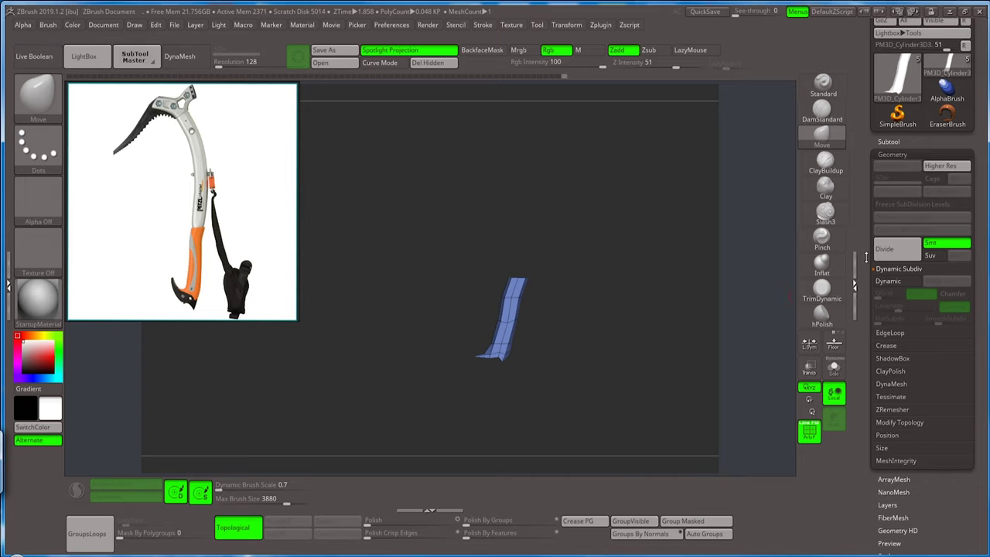
click(889, 142)
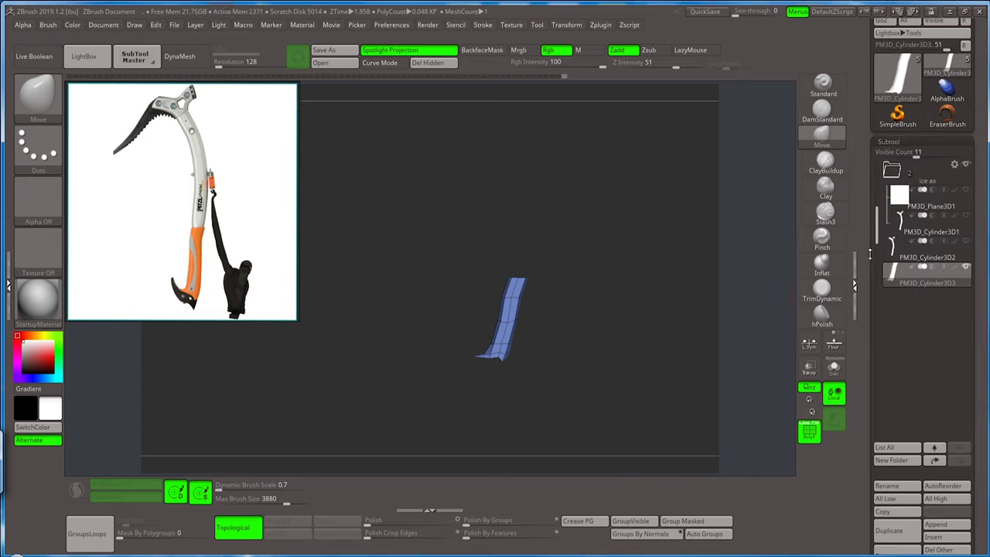
scroll(878, 263, down, 1)
scroll(882, 275, down, 2)
scroll(886, 286, down, 2)
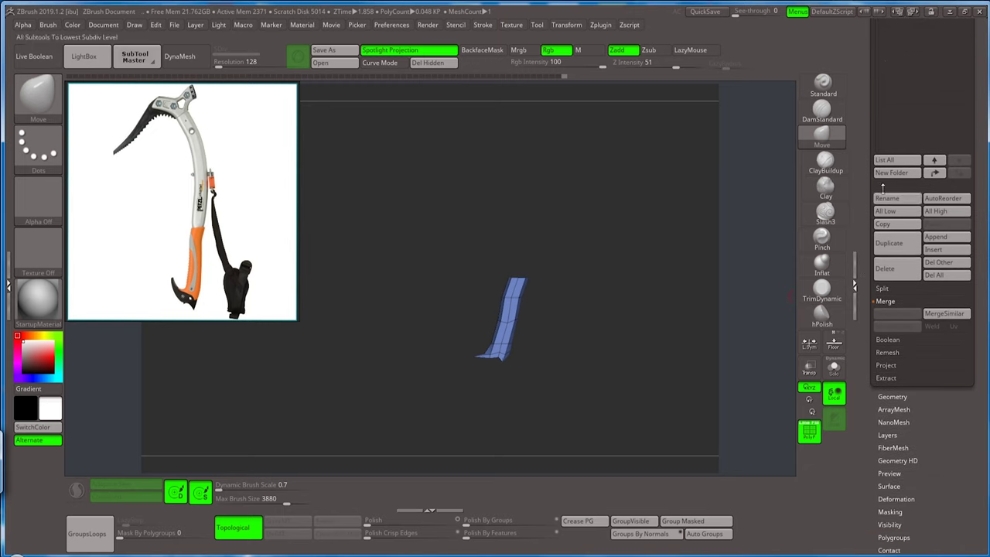
click(883, 288)
click(889, 303)
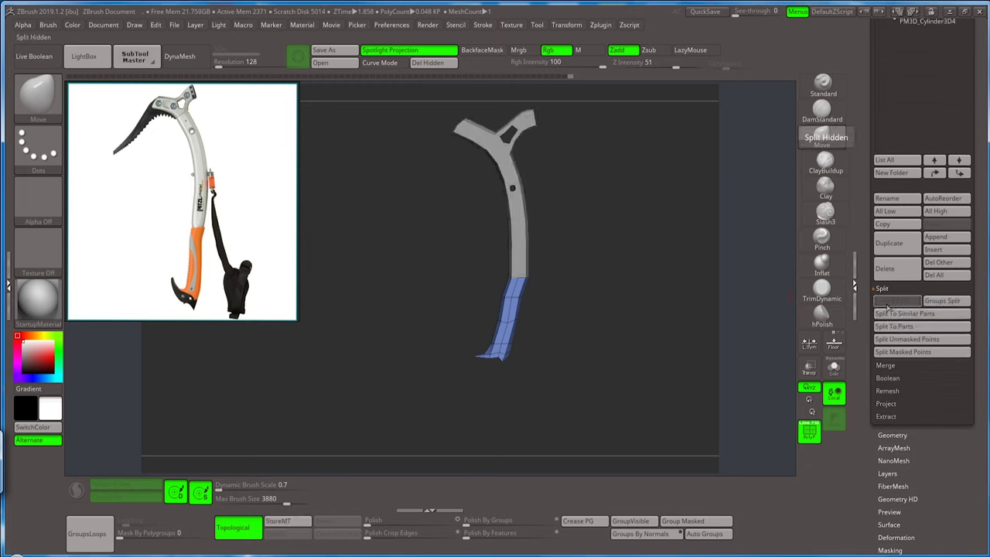
Select the new PM3D_Cylinder3D4 upper-shaft subtool.
scroll(882, 232, up, 1)
scroll(905, 248, up, 2)
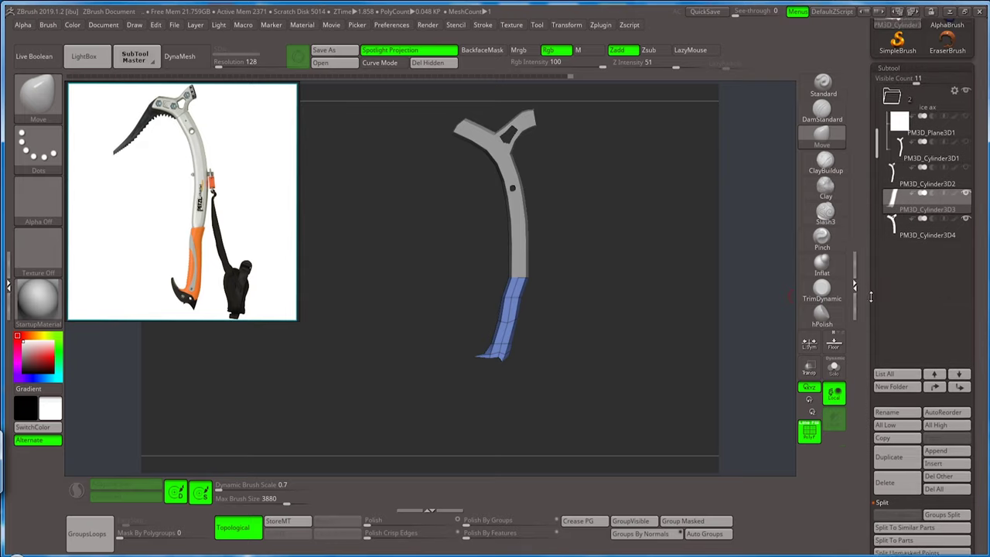
scroll(928, 259, up, 2)
click(940, 263)
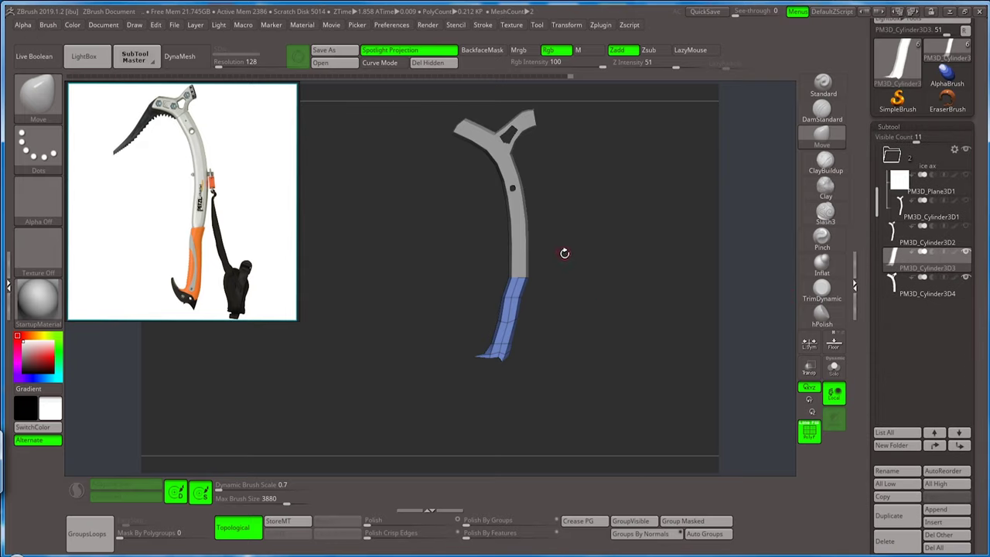
alt+click(529, 245)
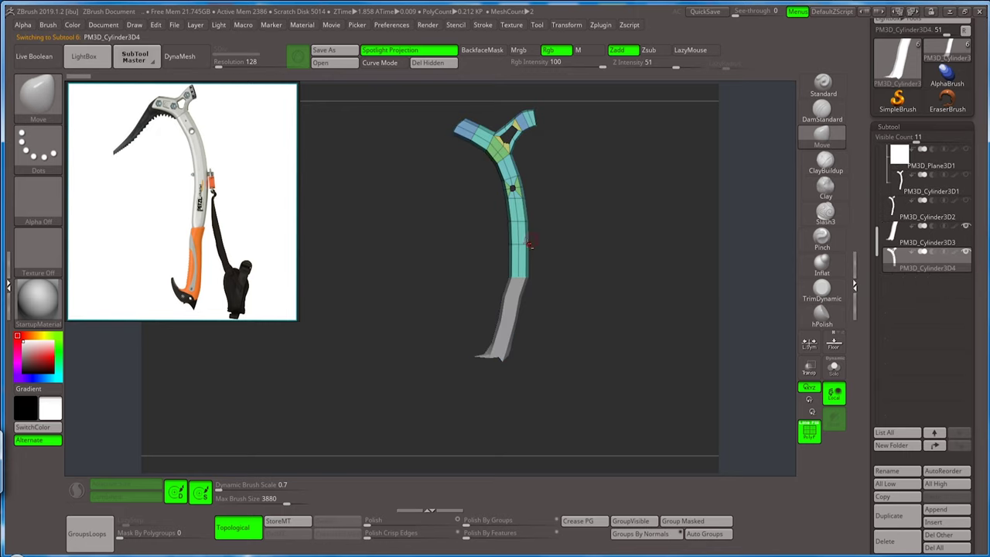
Select the lower shaft subtool PM3D_Cylinder3D3 and zoom in on its lower end.
alt+click(512, 297)
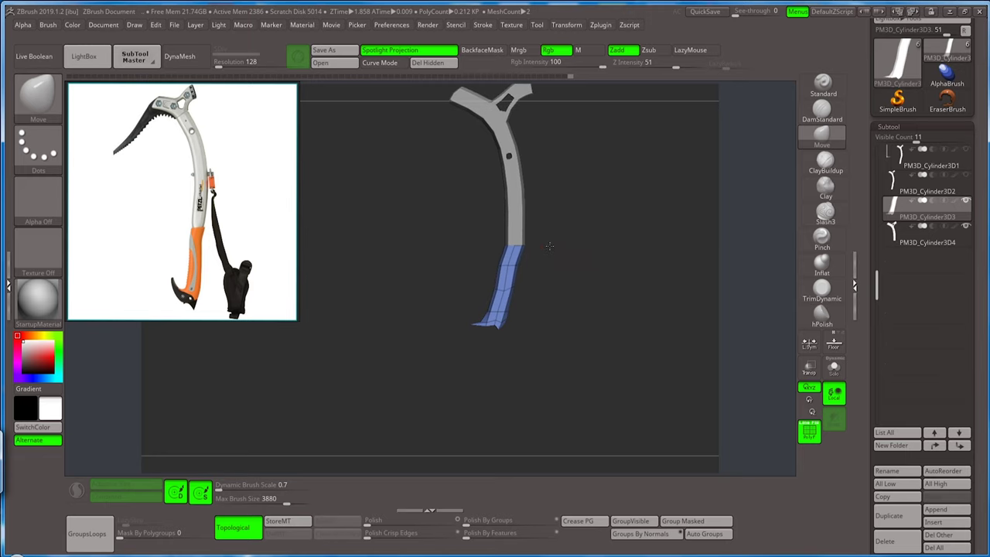
mouse_move(553, 269)
mouse_down()
mouse_move(546, 253)
mouse_move(557, 342)
mouse_up()
drag(561, 280, 551, 290)
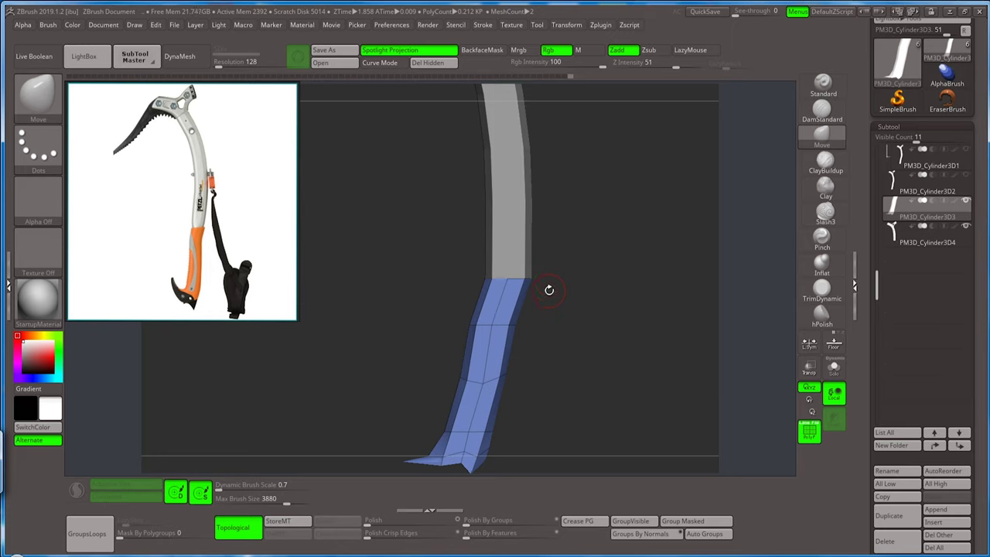
Set the ZModeler brush to Extrude with the Polygroup All target.
key(b)
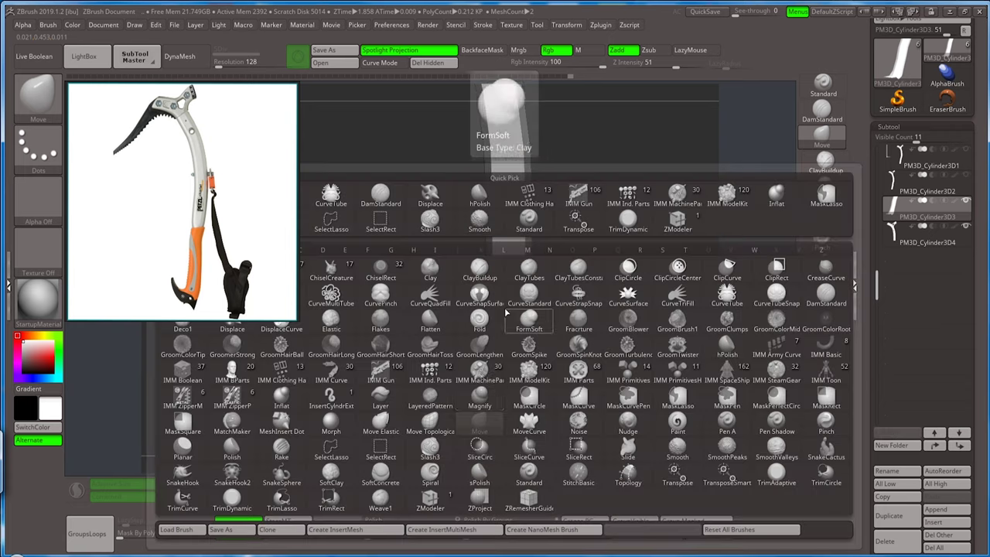
key(z)
key(m)
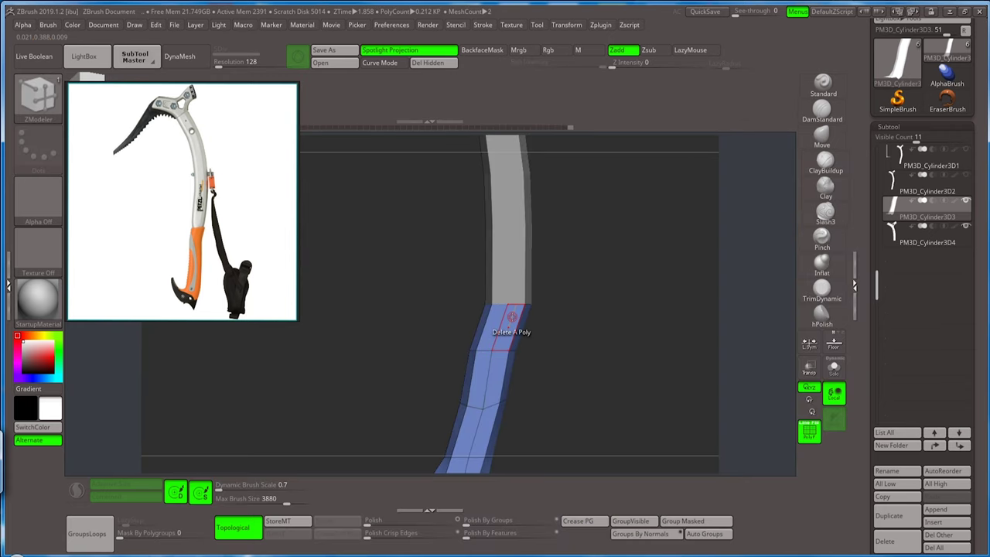
key(space)
click(435, 207)
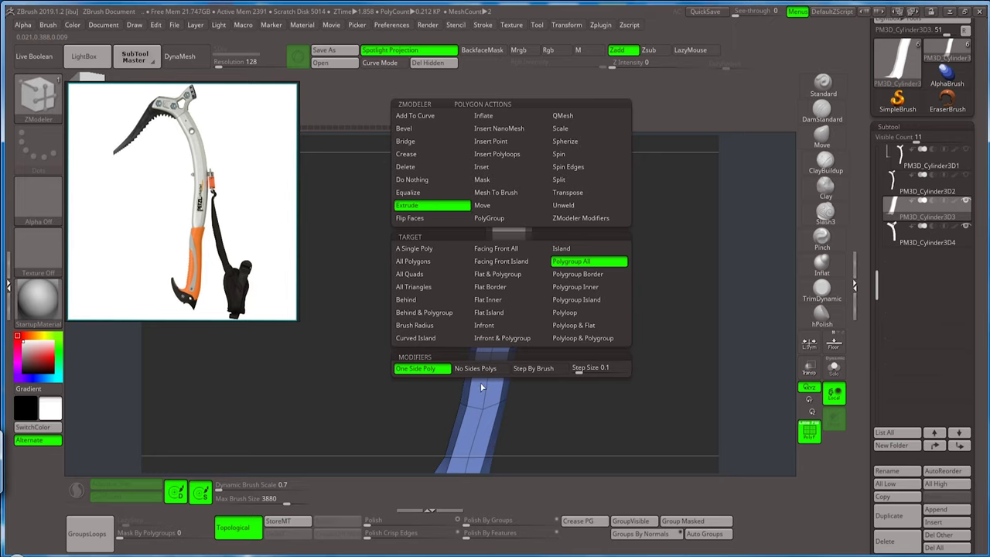
click(509, 321)
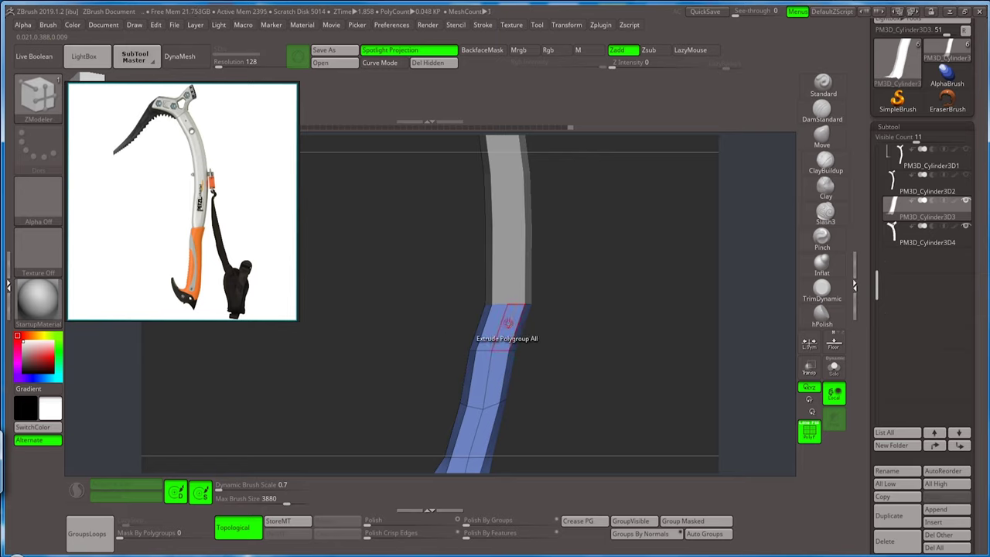
Extrude the lower blue section, reshape it into an angled teal spike, and solo it.
drag(577, 261, 568, 310)
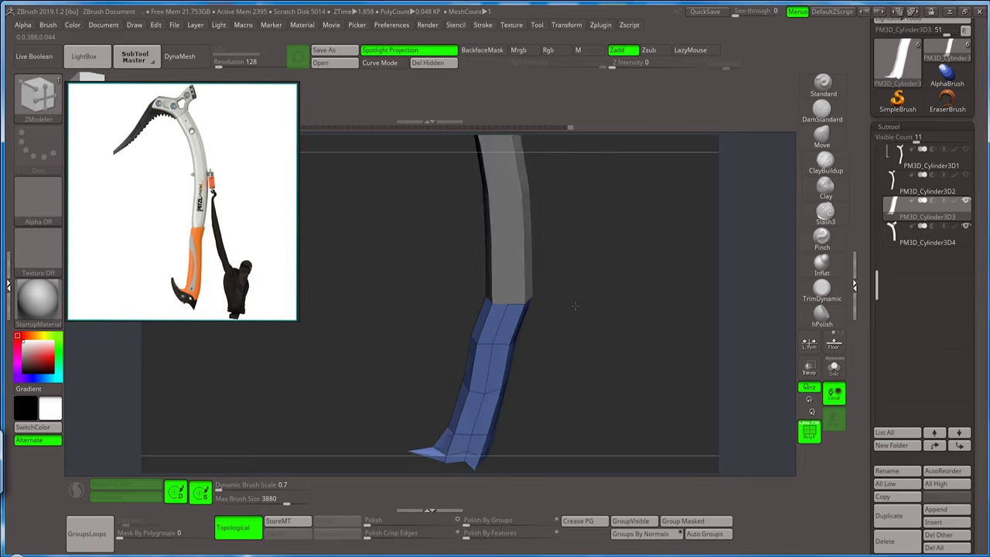
click(506, 329)
drag(499, 327, 534, 310)
mouse_move(560, 262)
mouse_down()
mouse_move(578, 212)
mouse_move(560, 302)
mouse_move(545, 197)
mouse_move(542, 305)
mouse_up()
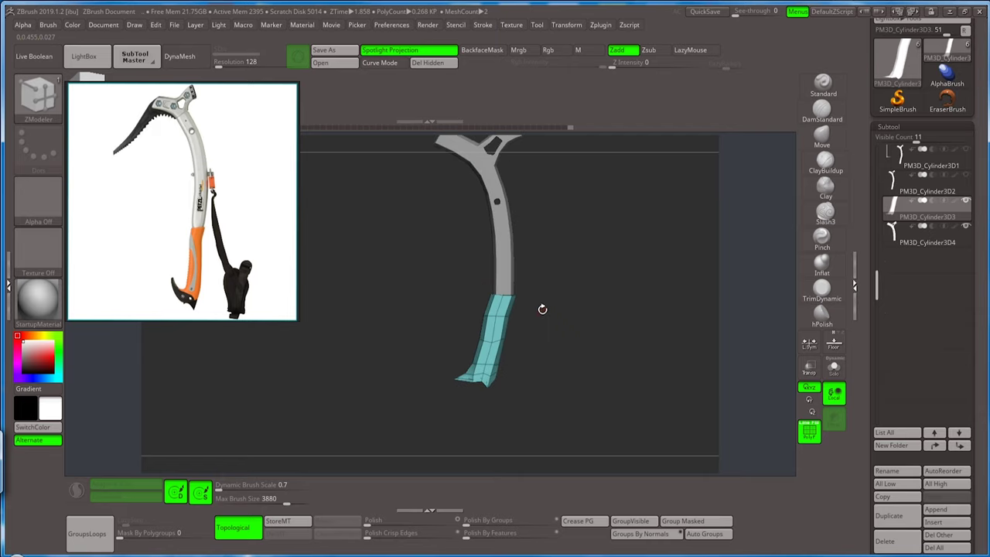
click(829, 370)
Hide the teal outer polygroup and give the spike's open top rim a new polygroup.
mouse_move(619, 298)
mouse_down()
mouse_move(579, 274)
mouse_move(553, 353)
mouse_move(557, 399)
mouse_move(557, 342)
mouse_move(584, 237)
mouse_move(550, 342)
mouse_move(555, 239)
mouse_move(526, 347)
mouse_move(531, 409)
mouse_move(568, 327)
mouse_move(541, 332)
mouse_move(557, 348)
mouse_move(562, 325)
mouse_move(489, 279)
mouse_up()
alt+drag(546, 265, 563, 437)
key(ctrl+shift)
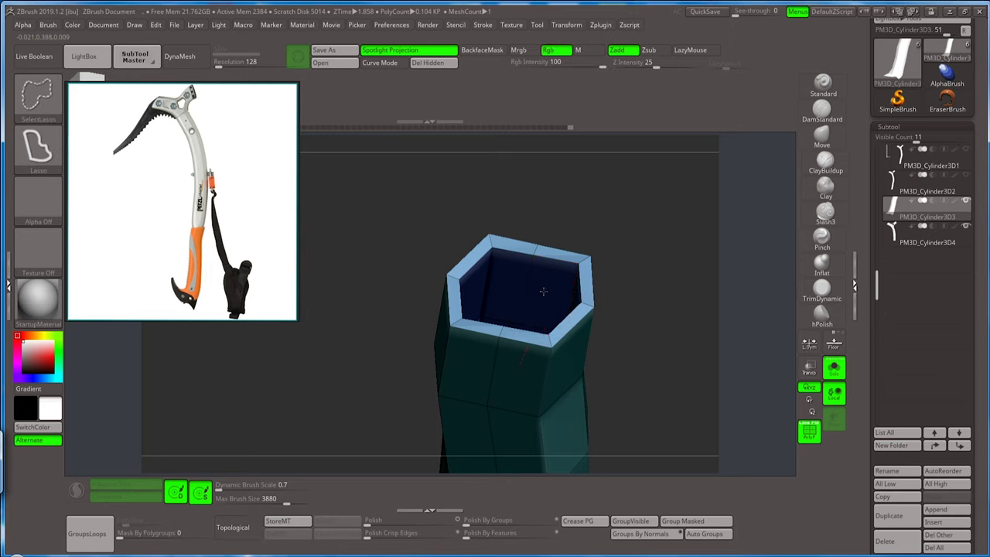
ctrl+shift+click(543, 298)
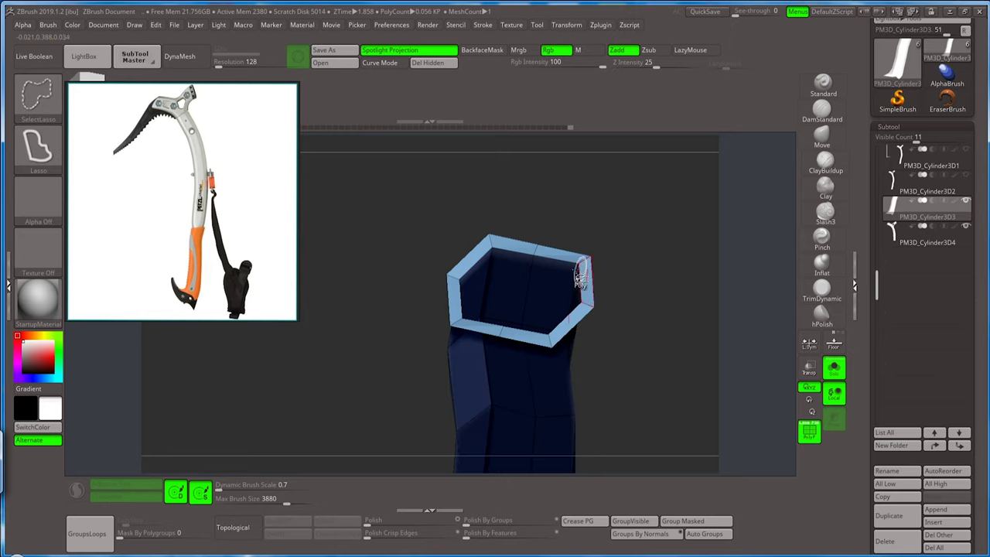
click(630, 534)
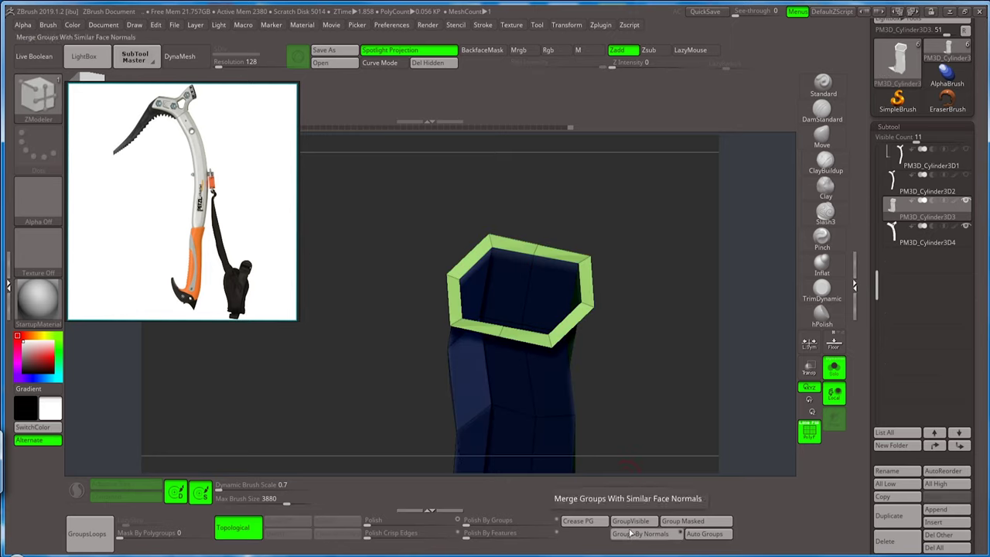
ctrl+shift+click(635, 233)
ctrl+shift+click(540, 290)
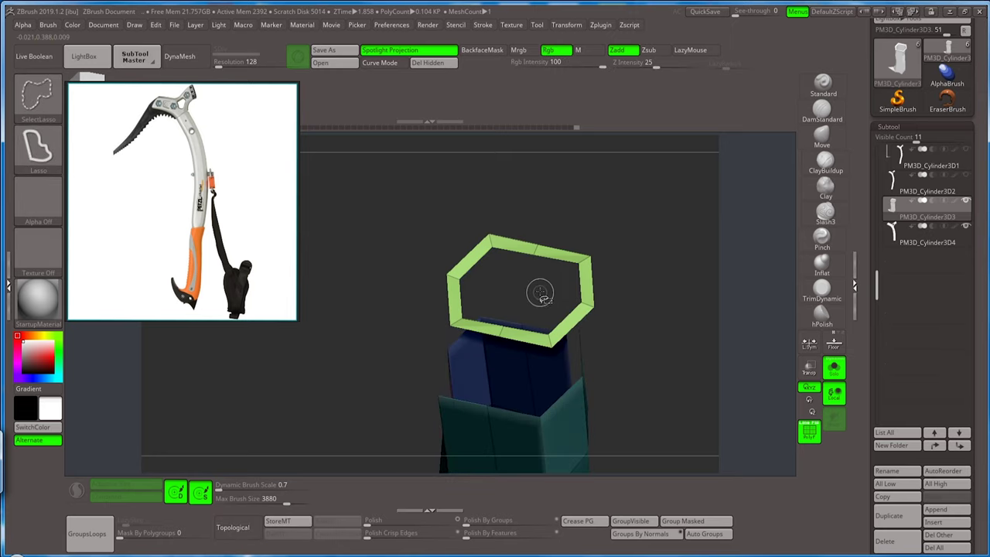
Mask the tube sides, undo the rim regroup, then regroup the hexagonal rim cleanly.
mouse_move(650, 254)
mouse_down()
mouse_move(641, 309)
mouse_move(657, 242)
mouse_up()
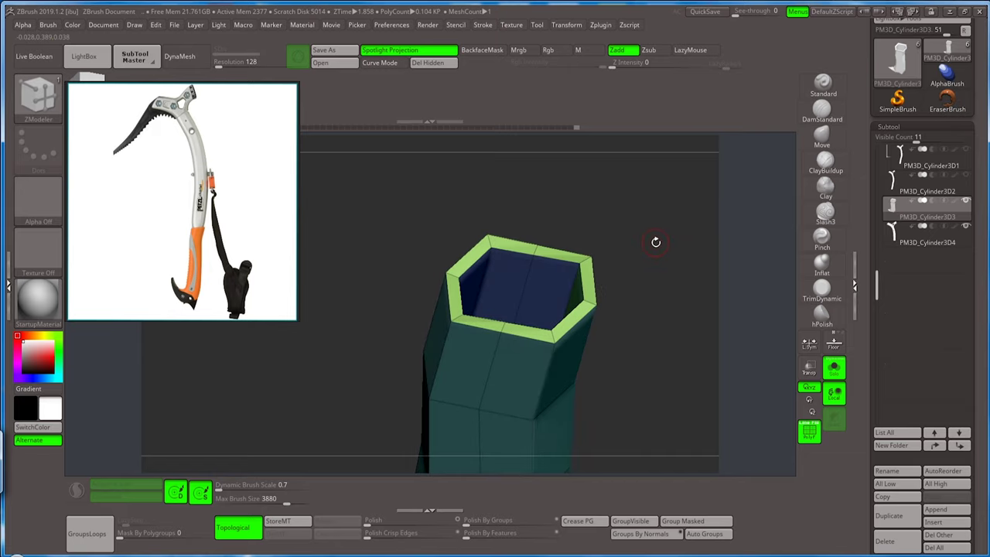
ctrl+click(634, 252)
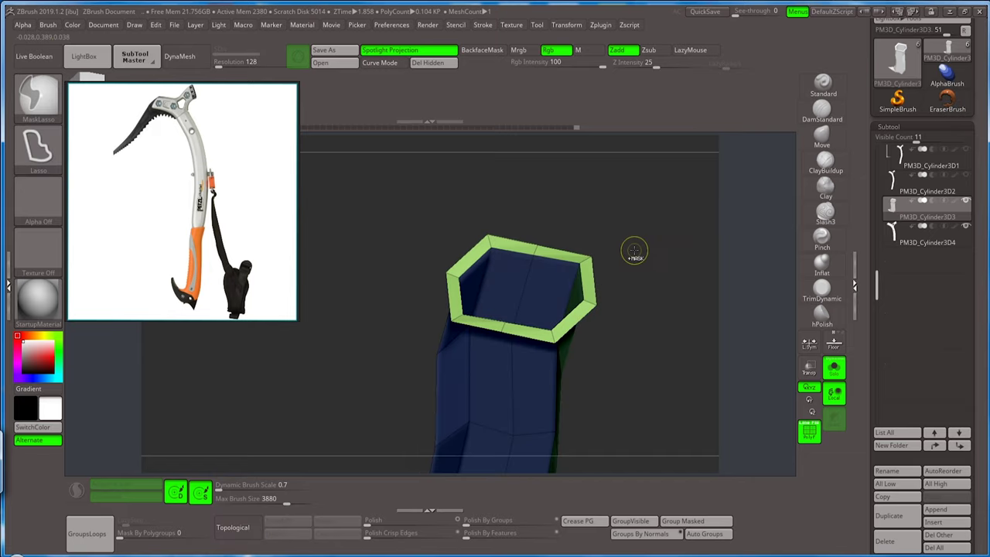
key(ctrl+w)
ctrl+drag(640, 247, 642, 248)
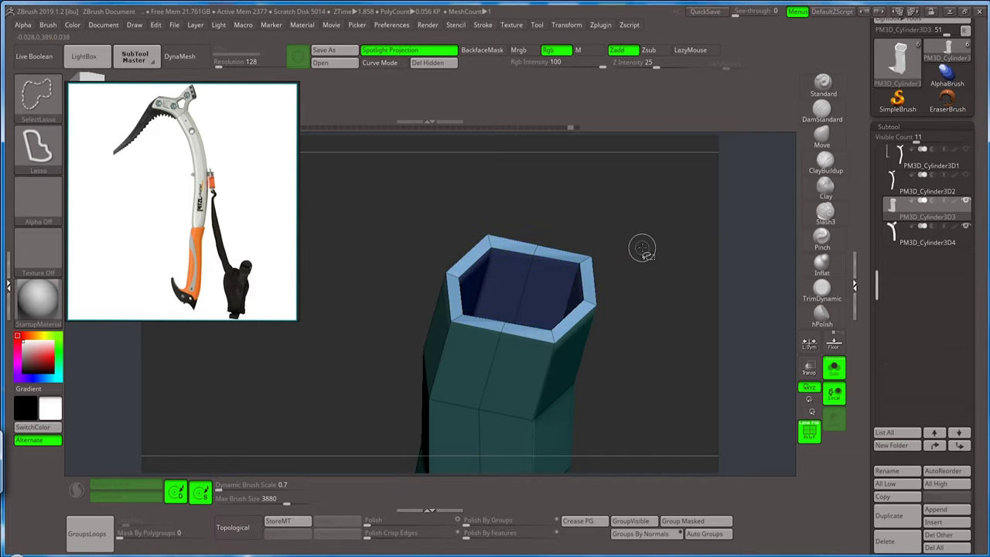
ctrl+shift+click(590, 304)
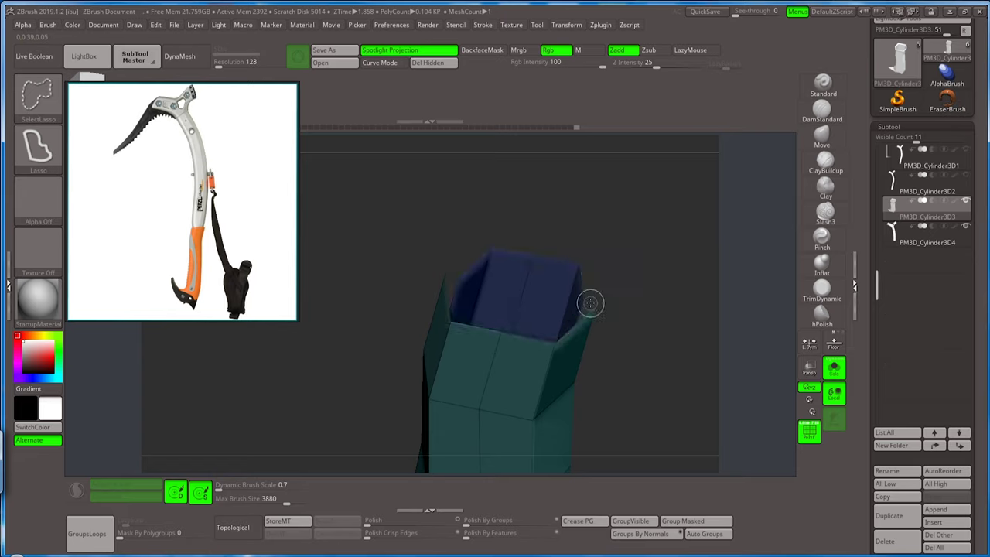
ctrl+shift+click(652, 303)
click(631, 523)
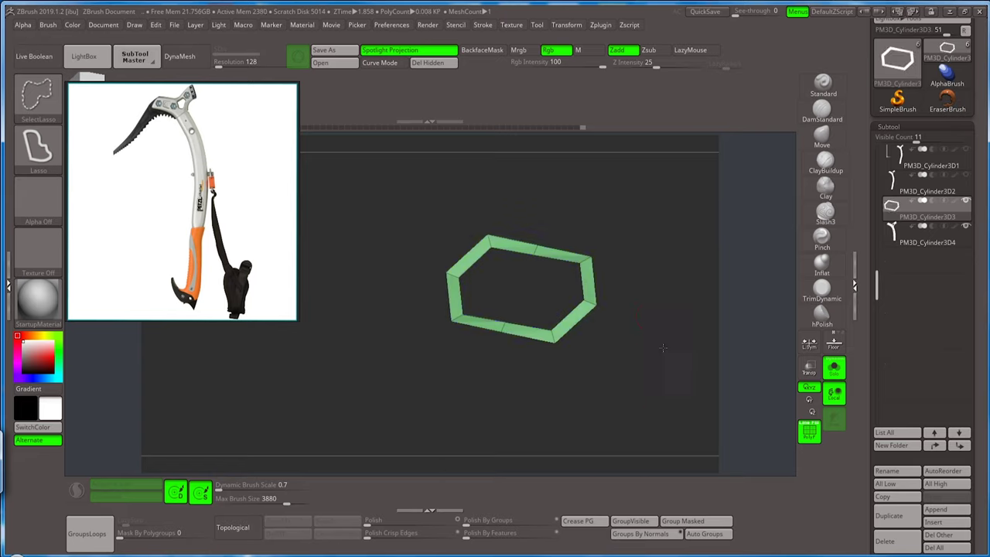
ctrl+shift+click(531, 287)
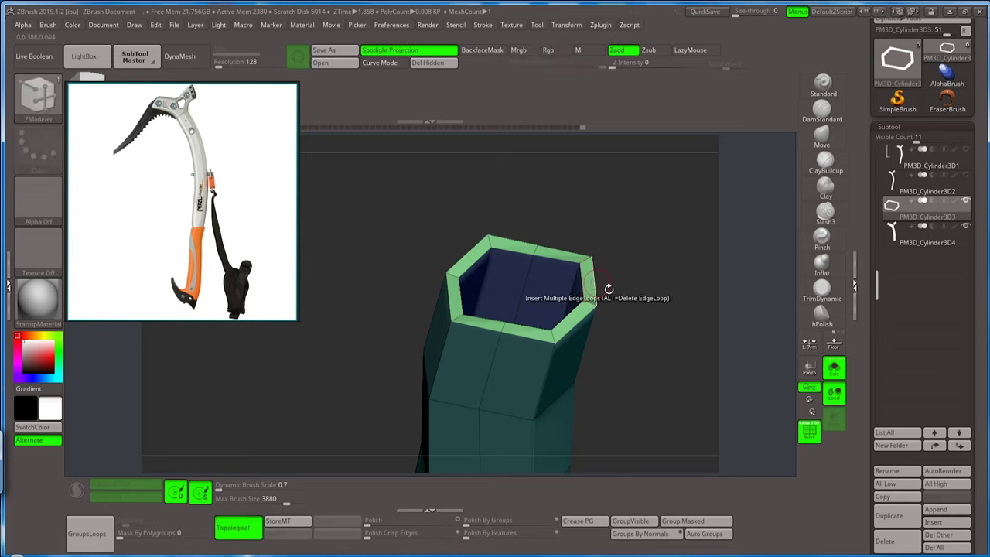
ctrl+shift+click(548, 290)
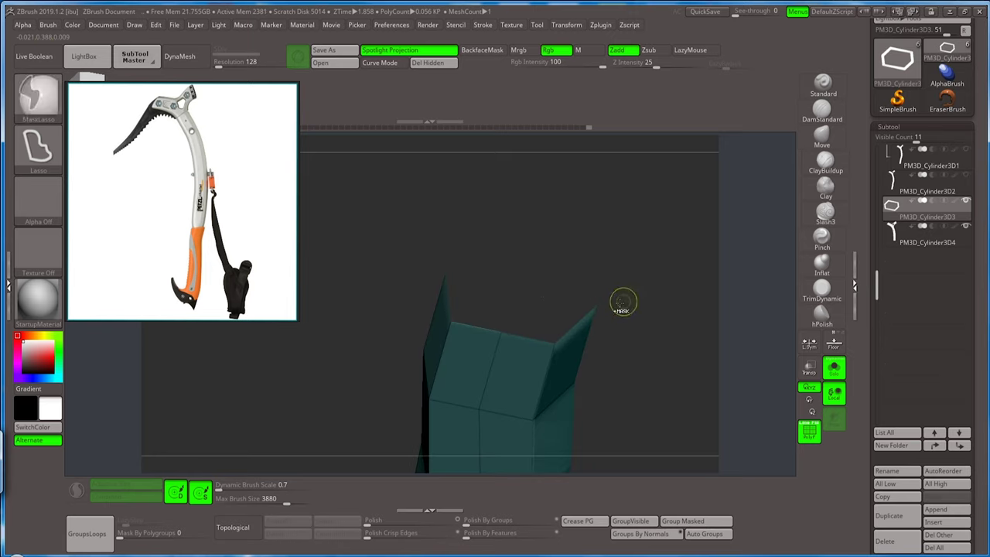
ctrl+shift+click(646, 291)
With ZModeler active, hide the rim and top faces, leaving the spike's top open and hollow.
key(b)
key(z)
key(m)
drag(630, 298, 601, 232)
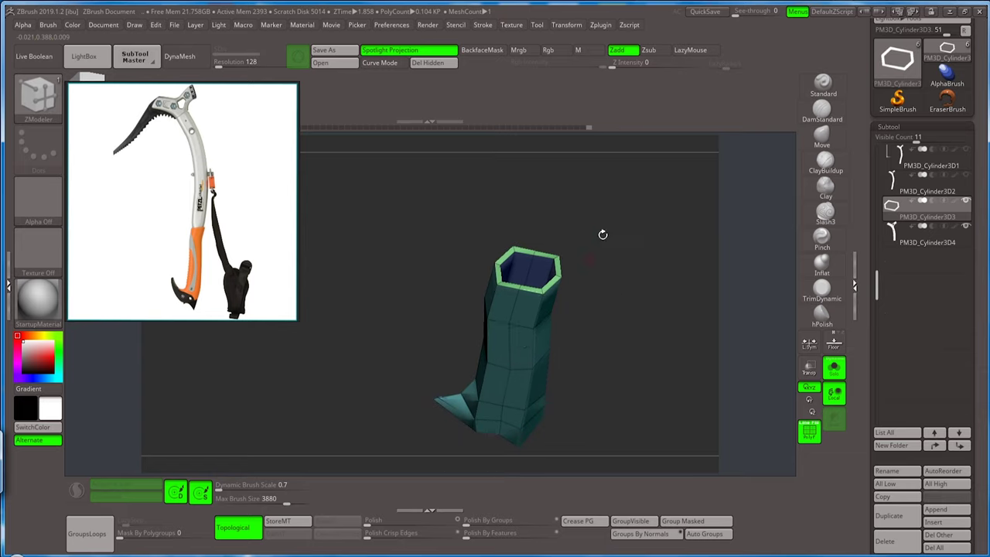
ctrl+shift+click(511, 326)
ctrl+shift+click(615, 331)
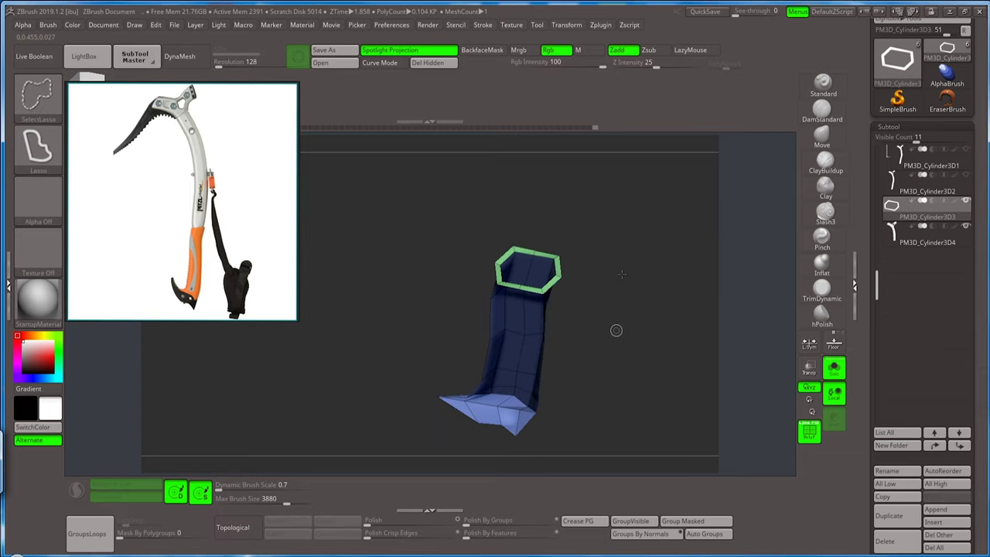
ctrl+shift+click(560, 279)
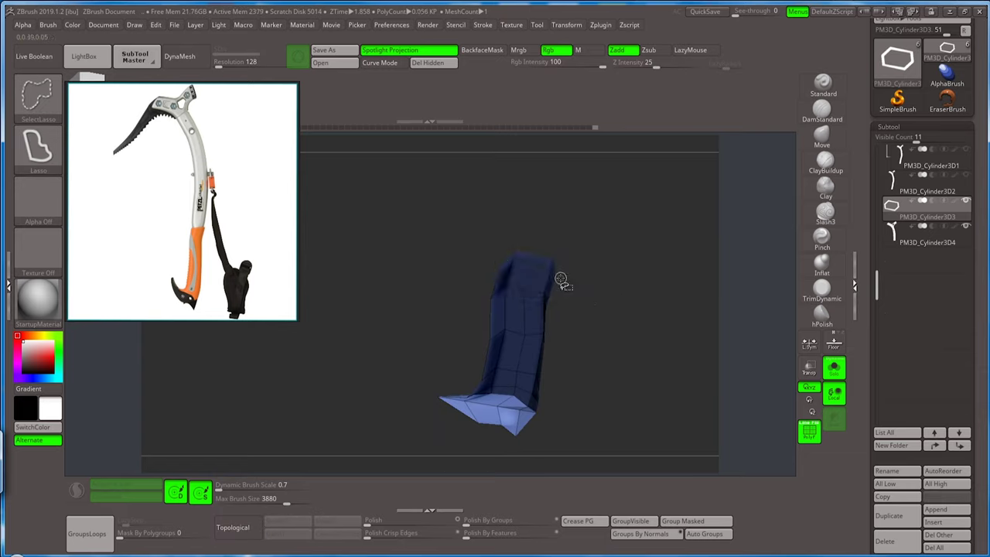
drag(608, 285, 615, 274)
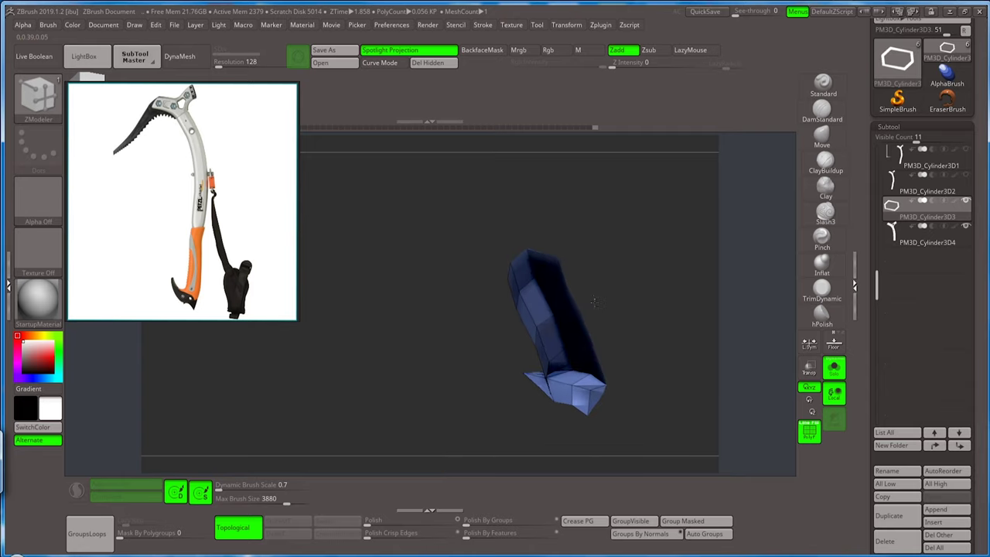
Turn Solo off to show the other axe pieces, orbiting until the spike stands upright.
mouse_move(635, 238)
mouse_down()
mouse_move(630, 328)
mouse_move(590, 281)
mouse_move(596, 213)
mouse_move(608, 210)
mouse_up()
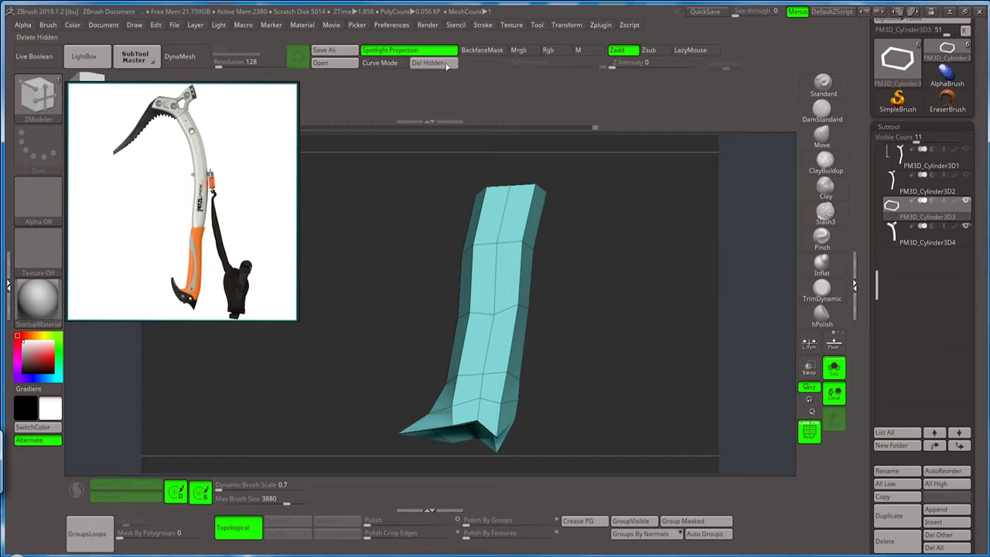
drag(605, 250, 594, 315)
click(834, 368)
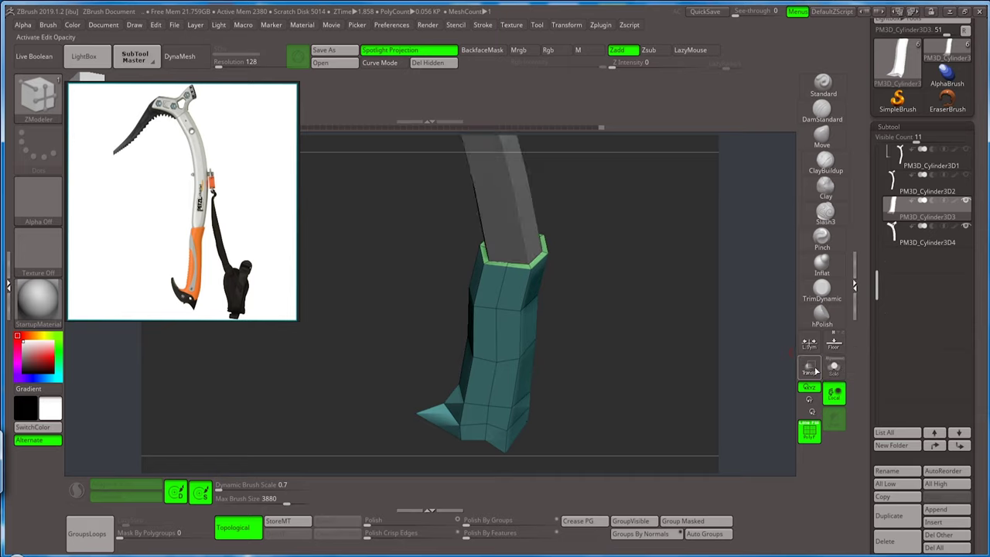
mouse_move(584, 273)
mouse_down()
mouse_move(593, 279)
mouse_move(573, 310)
mouse_move(585, 249)
mouse_up()
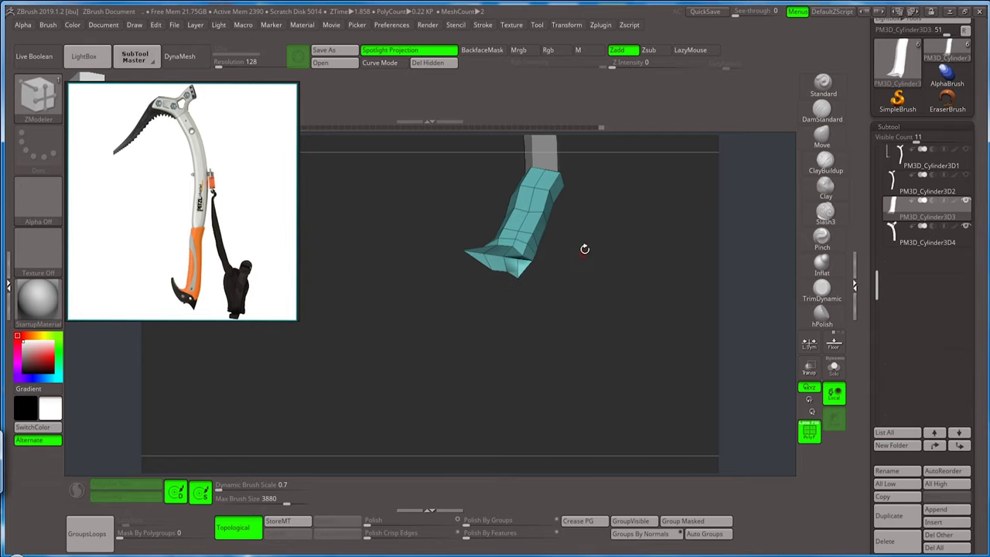
mouse_move(568, 265)
mouse_down()
mouse_move(577, 313)
mouse_move(565, 320)
mouse_move(564, 376)
mouse_move(609, 273)
mouse_up()
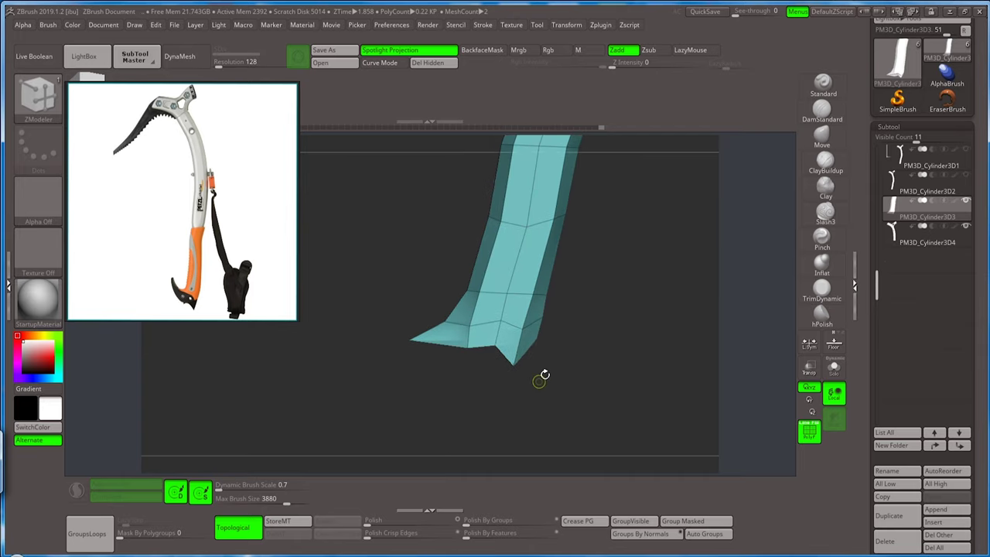
Lasso-hide everything but the spike's tip, then unhide all faces again.
mouse_move(542, 379)
ctrl+shift+mouse_down()
mouse_move(473, 339)
mouse_move(408, 400)
ctrl+shift+mouse_up()
drag(495, 400, 501, 319)
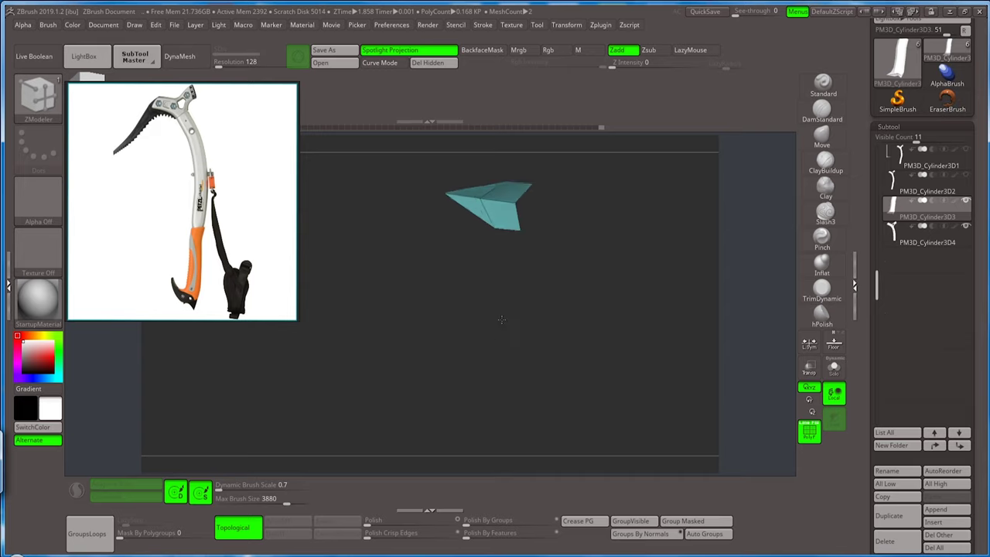
ctrl+shift+click(503, 348)
mouse_move(503, 354)
mouse_down()
mouse_move(500, 400)
mouse_move(535, 331)
mouse_up()
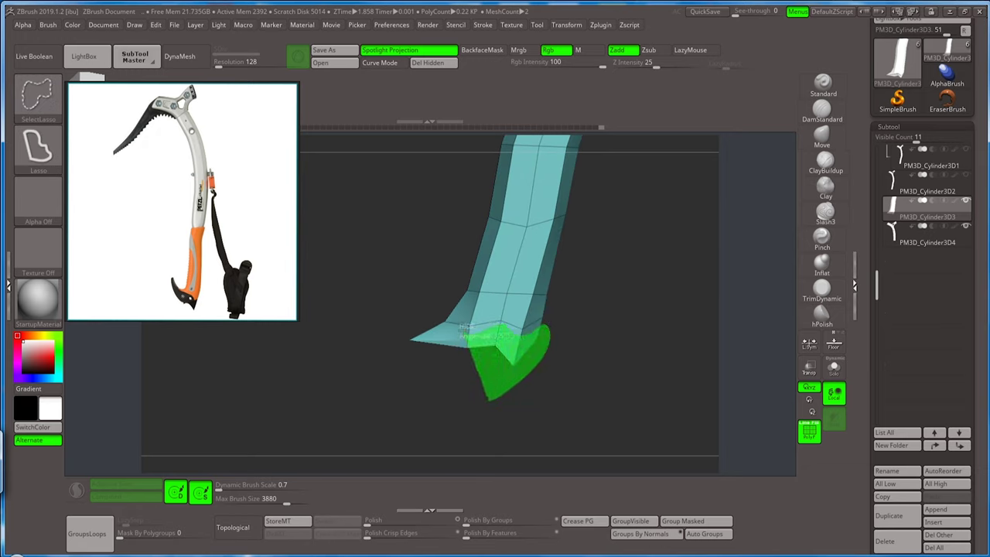
Isolate the spike's pointed tip and make it its own polygroup with Ctrl+W.
mouse_move(463, 328)
ctrl+shift+mouse_down()
mouse_move(421, 333)
mouse_move(404, 406)
mouse_move(495, 302)
mouse_move(502, 378)
mouse_move(527, 331)
mouse_move(524, 354)
ctrl+shift+mouse_up()
key(ctrl+w)
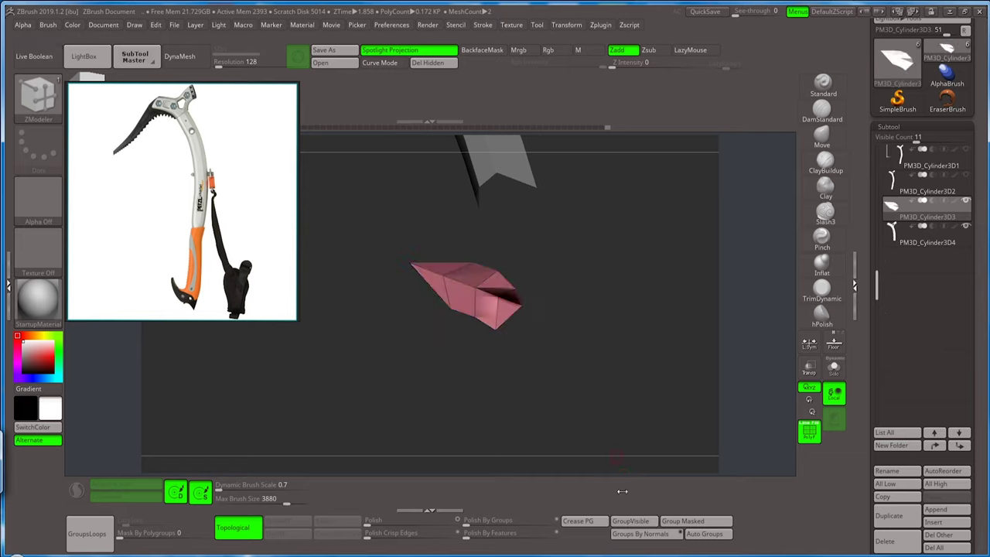
mouse_move(562, 296)
mouse_down()
mouse_move(549, 347)
mouse_move(601, 294)
mouse_up()
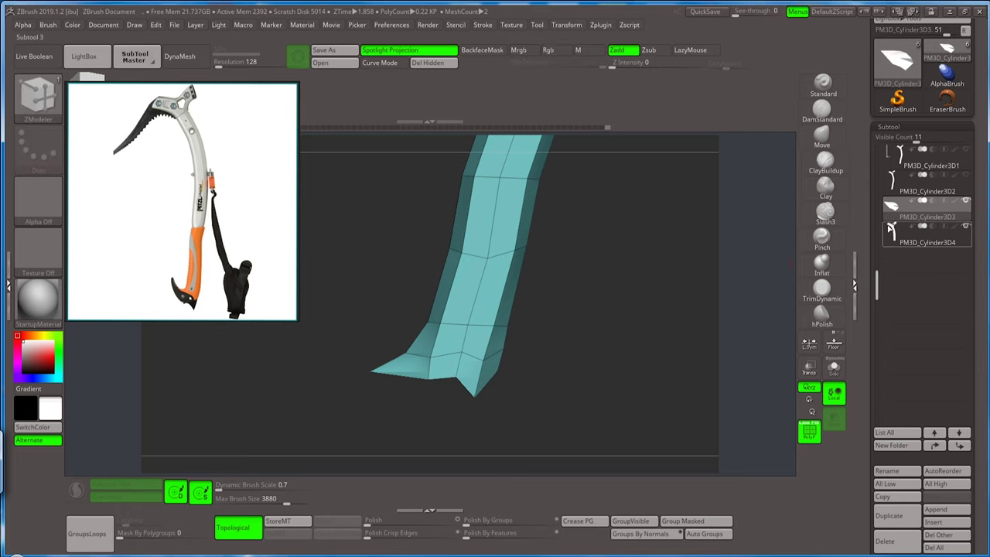
Save the tool as ice ax.ztl, replacing the existing file.
drag(864, 216, 864, 317)
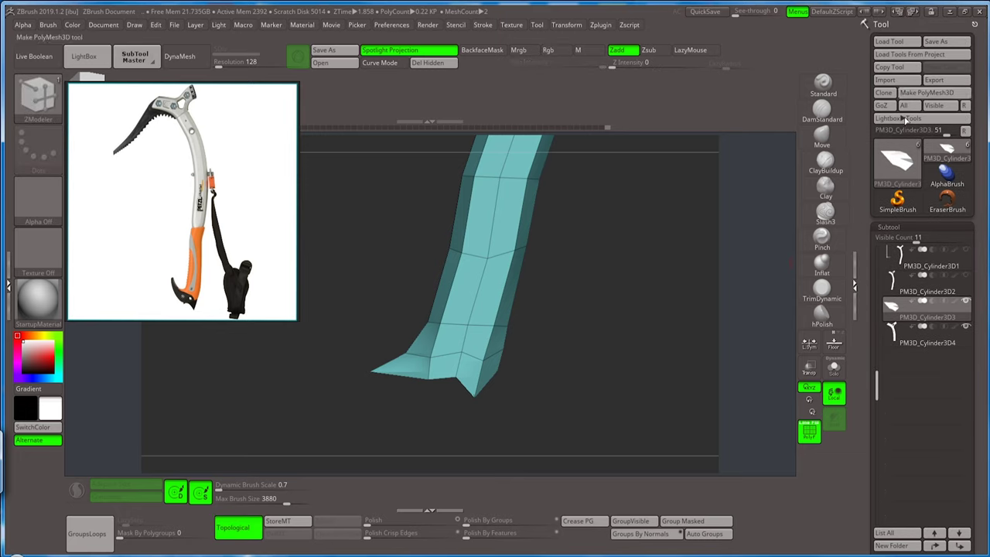
click(942, 44)
click(632, 509)
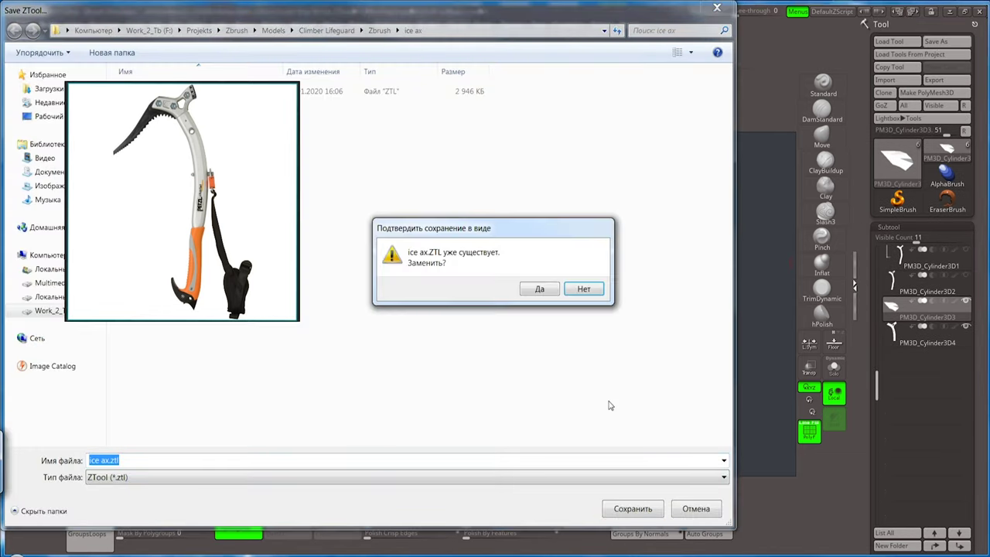
click(539, 290)
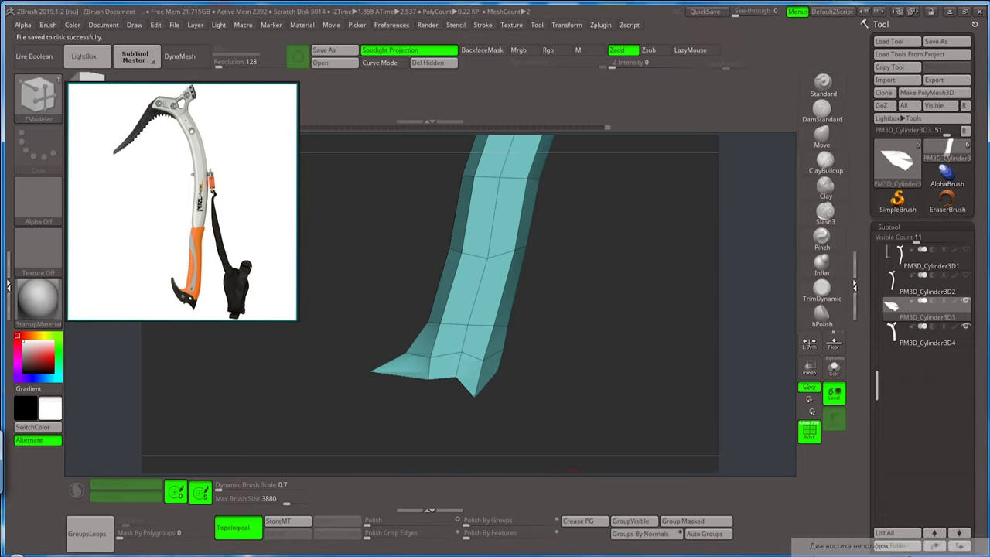
Disable the Local Area Connection from the network adapter settings.
click(851, 554)
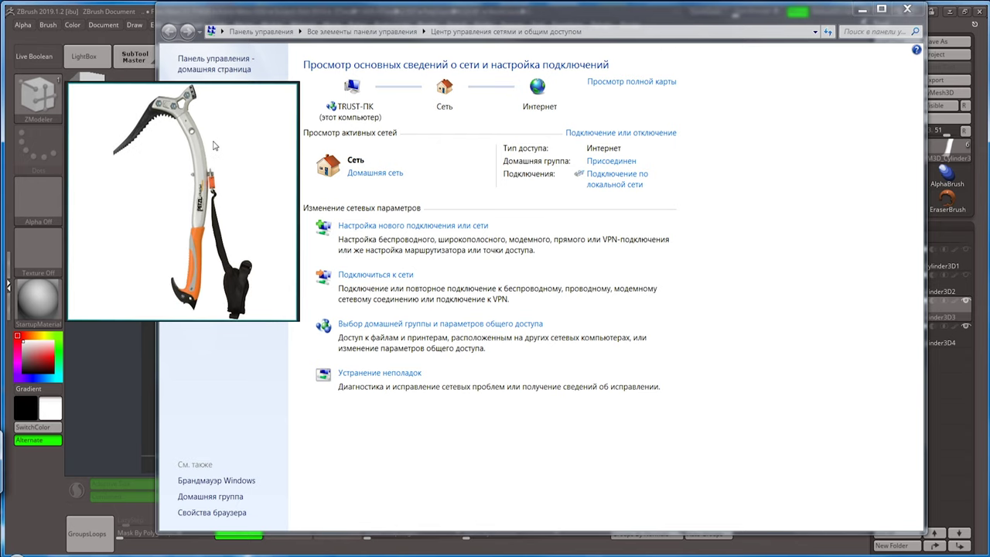
drag(341, 15, 502, 77)
click(380, 157)
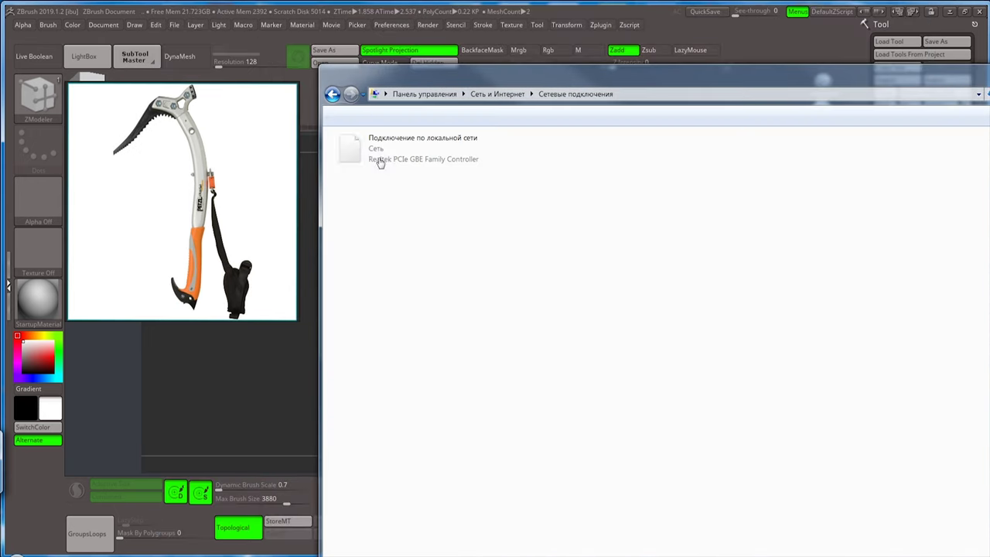
right_click(380, 157)
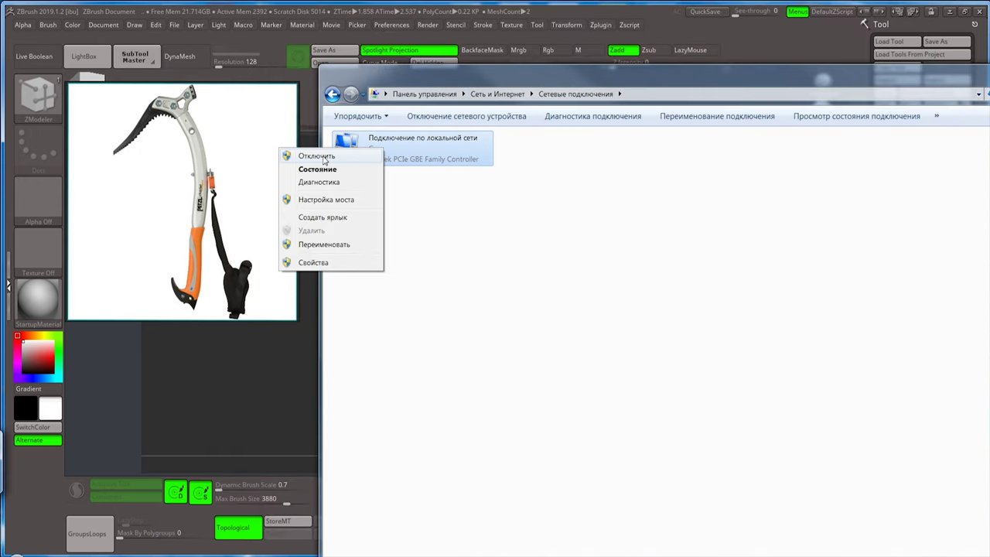
click(325, 156)
Minimize the Network Connections window and close the browser window.
click(859, 90)
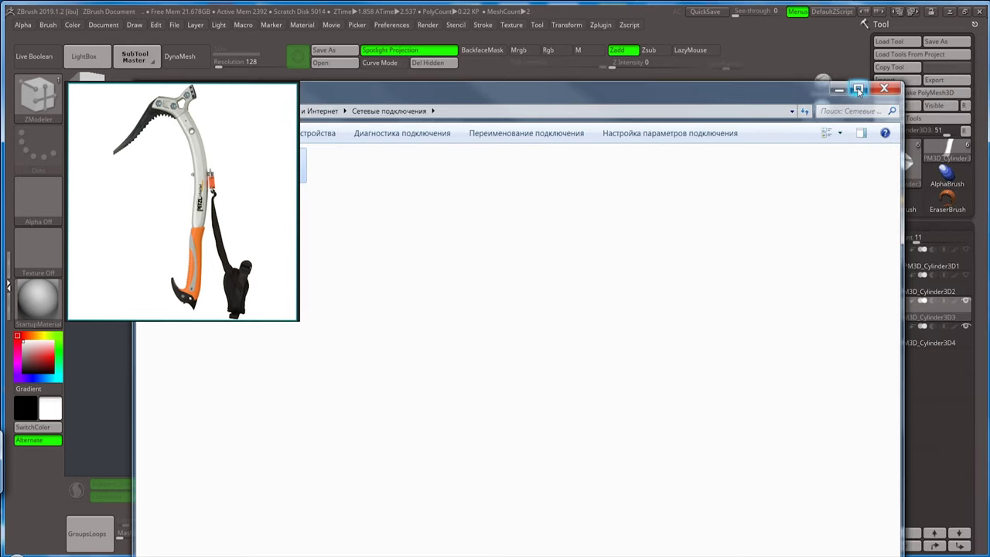
click(840, 90)
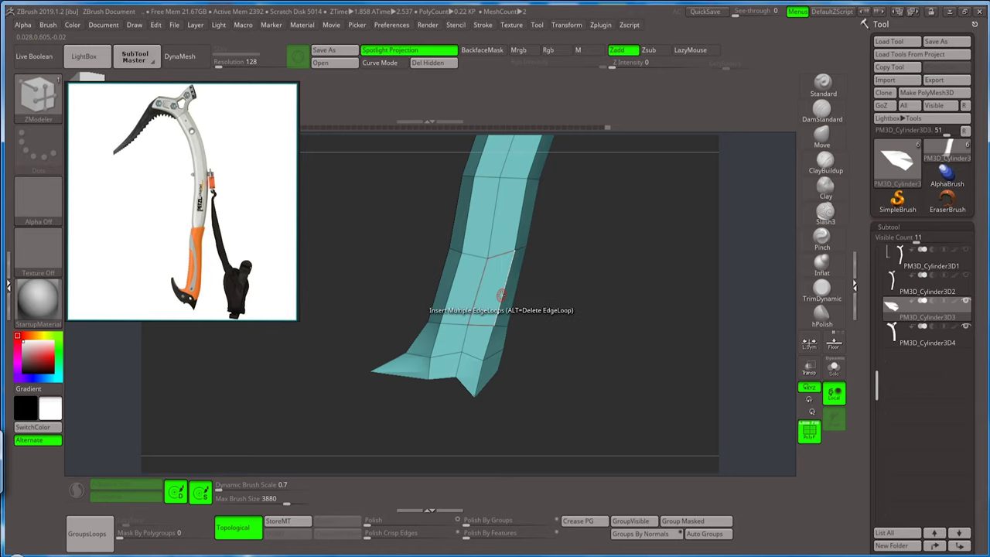
right_click(127, 553)
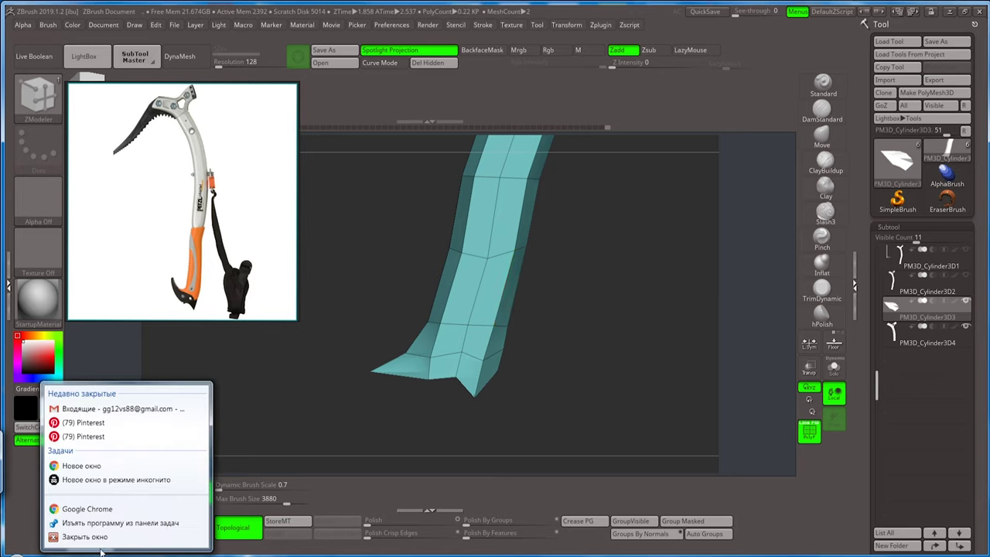
click(93, 540)
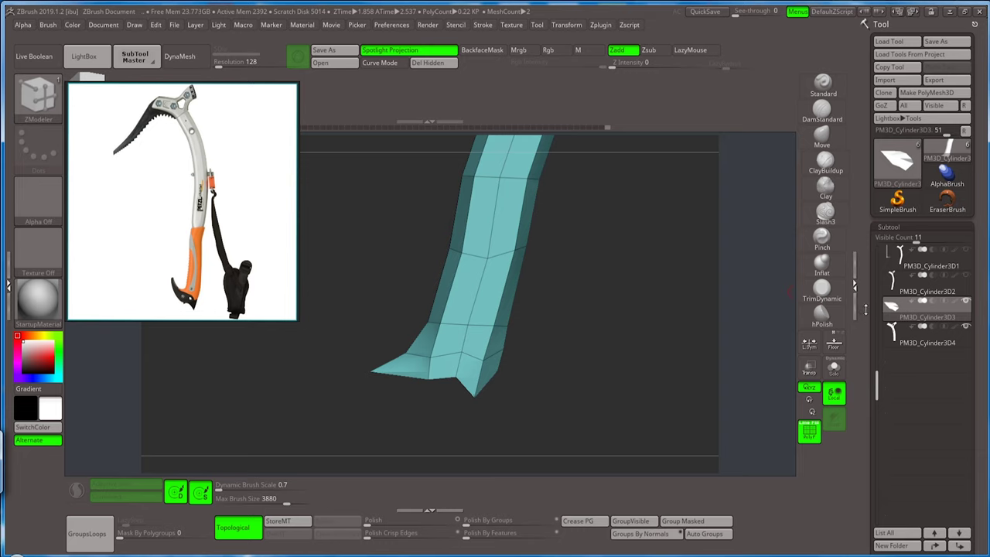
Duplicate the lower end subtool into PM3D_Cylinder3D4_1, toggling the polyframe overlay.
scroll(865, 310, down, 5)
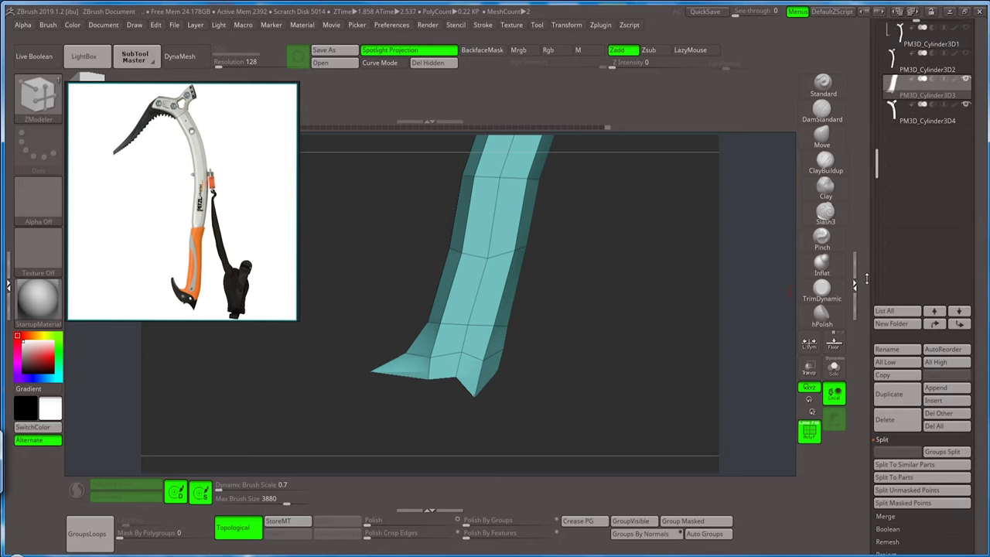
scroll(865, 364, down, 5)
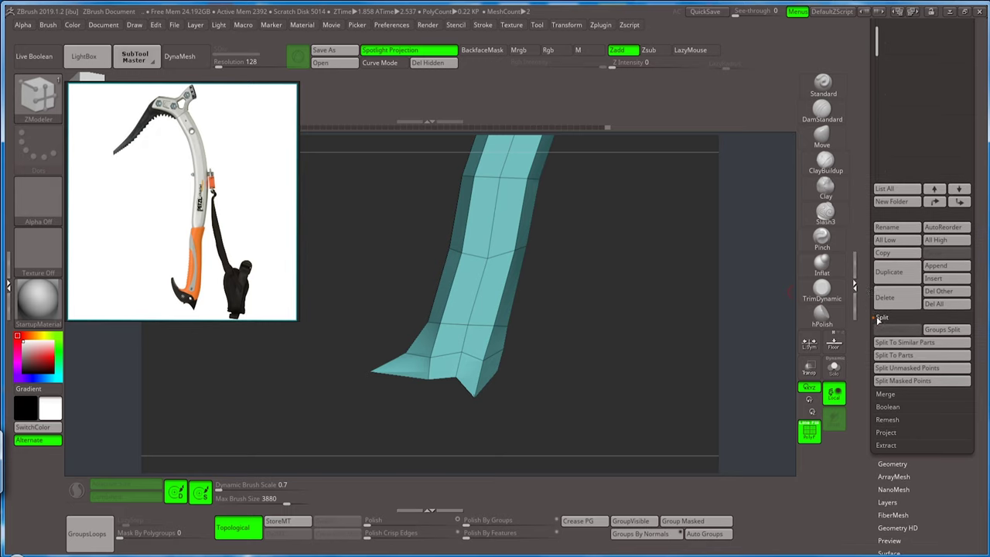
click(882, 271)
scroll(867, 302, up, 5)
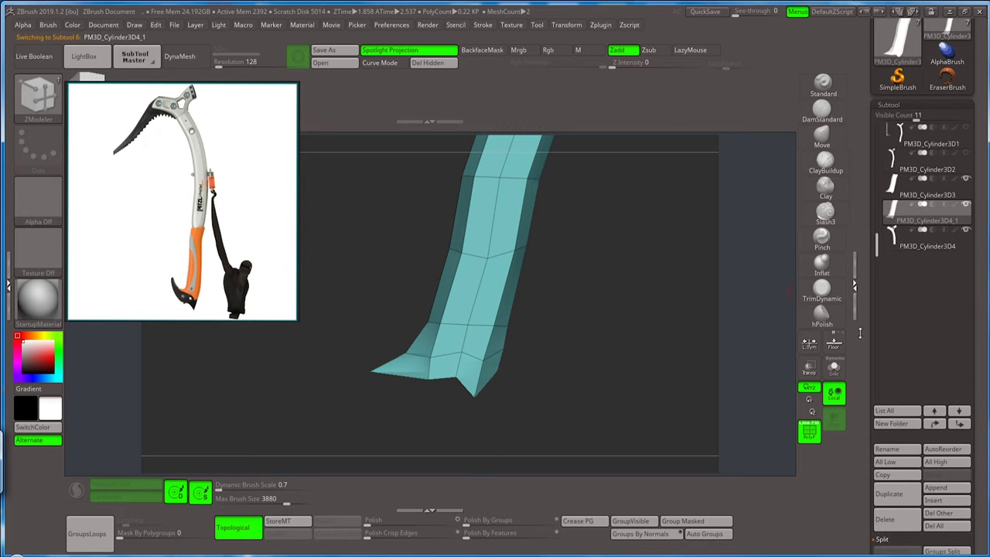
key(ctrl+shift)
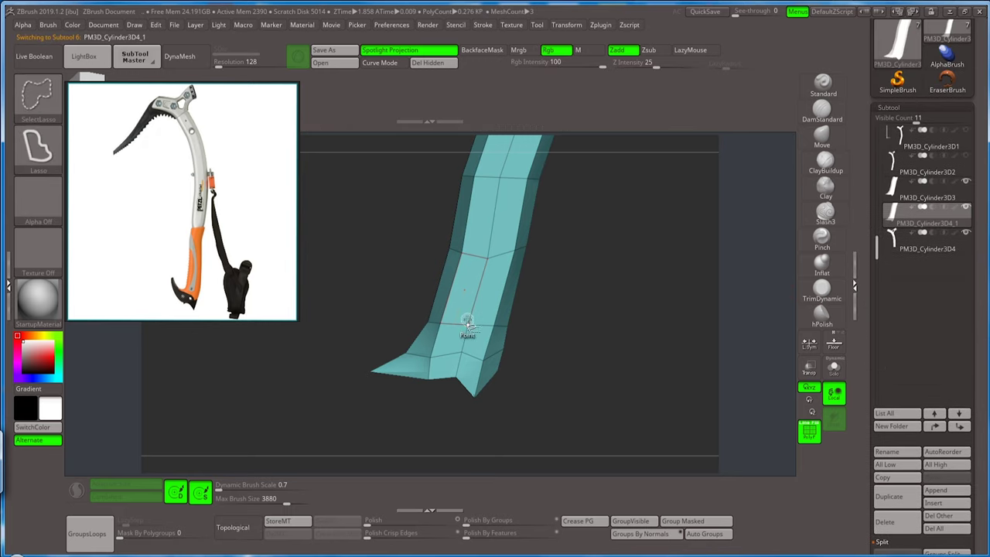
key(shift+f)
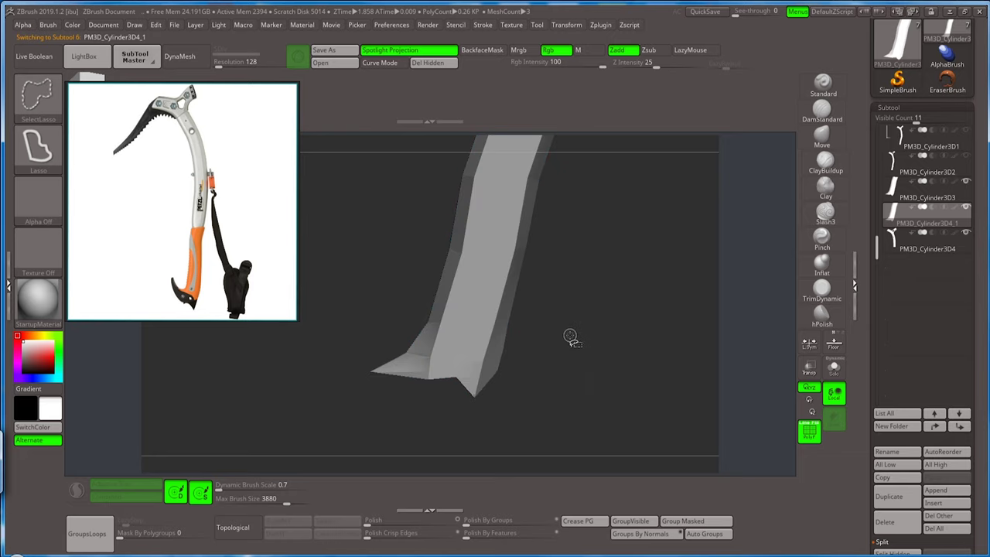
key(shift+f)
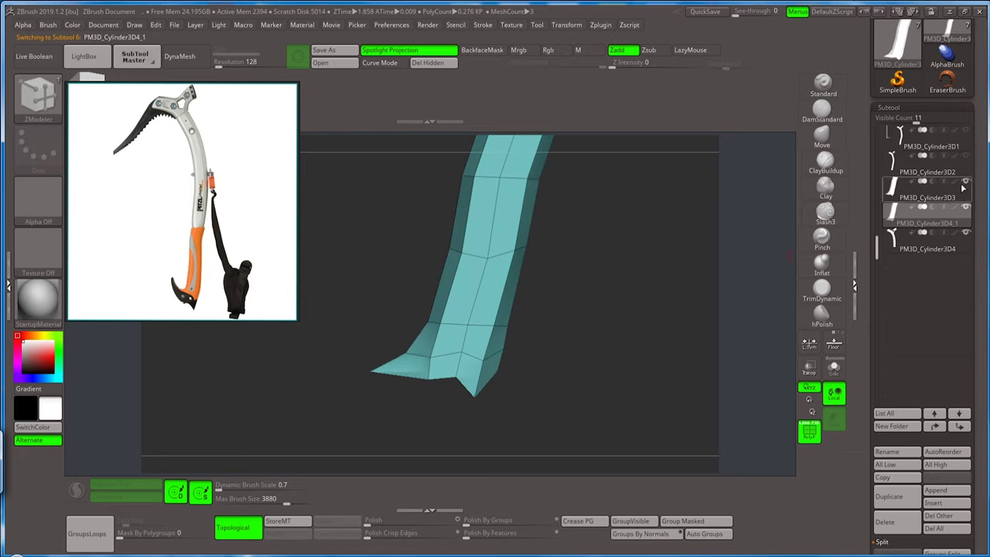
key(ctrl+shift)
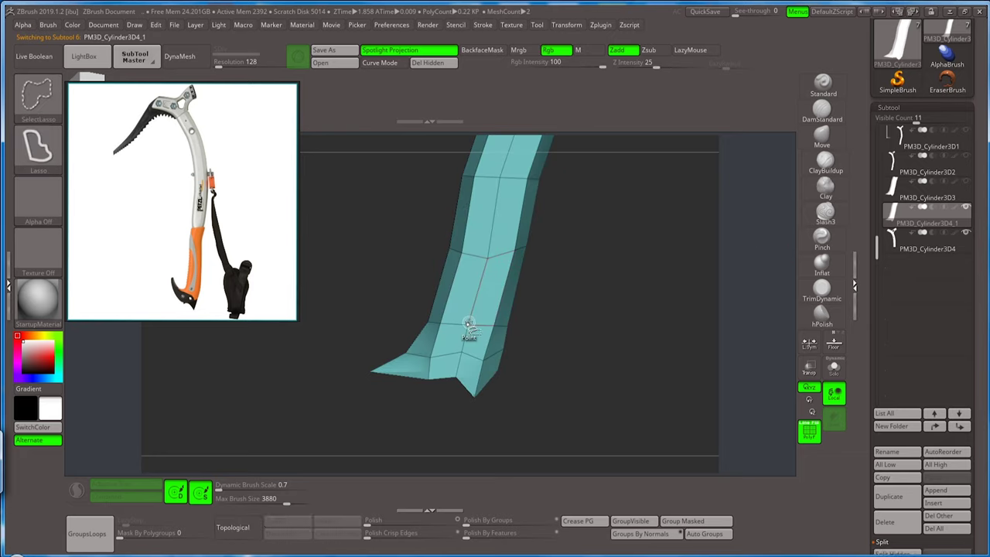
Delete everything but the duplicate's red bottom faces and show the grey shaft again.
drag(547, 296, 574, 271)
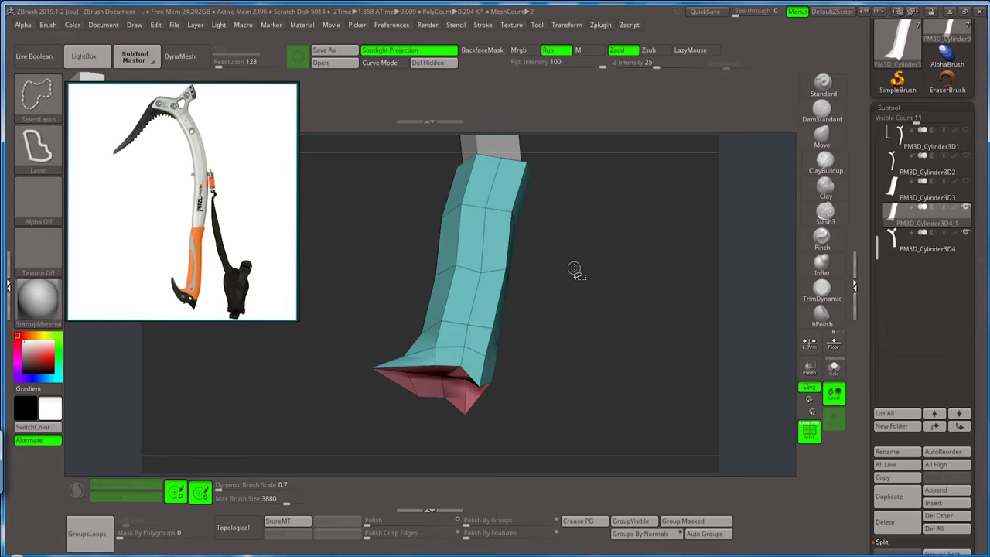
ctrl+shift+click(487, 278)
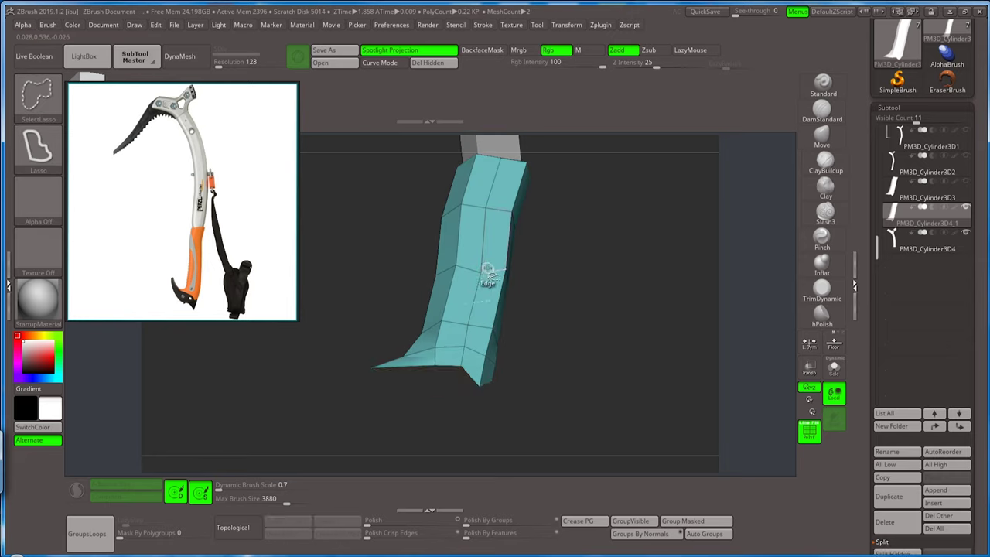
ctrl+shift+click(576, 320)
mouse_move(576, 320)
mouse_down()
mouse_move(564, 312)
mouse_move(556, 349)
mouse_move(564, 317)
mouse_up()
click(428, 62)
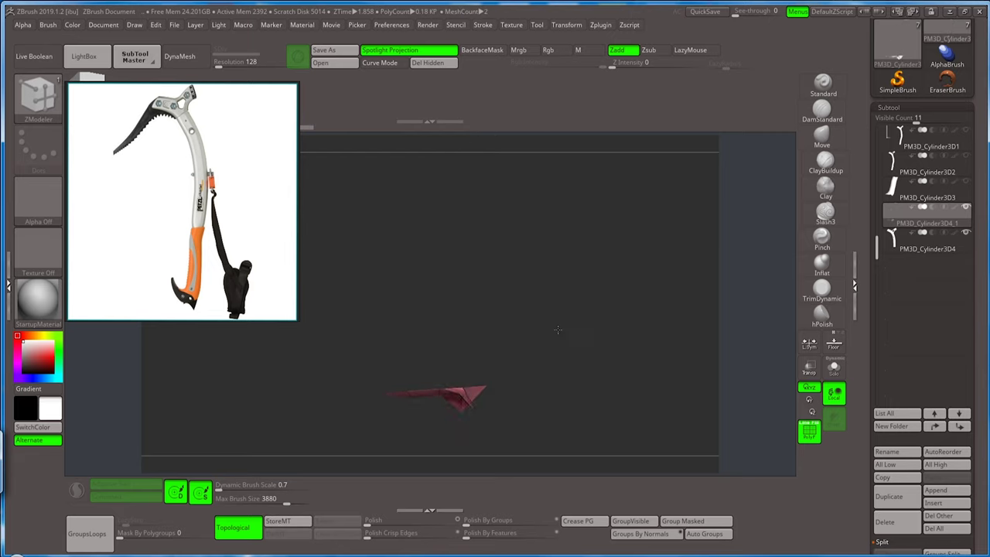
click(965, 183)
Solo the duplicate and delete most of the base piece's faces.
mouse_move(560, 332)
mouse_down()
mouse_move(592, 302)
mouse_move(475, 317)
mouse_move(473, 354)
mouse_up()
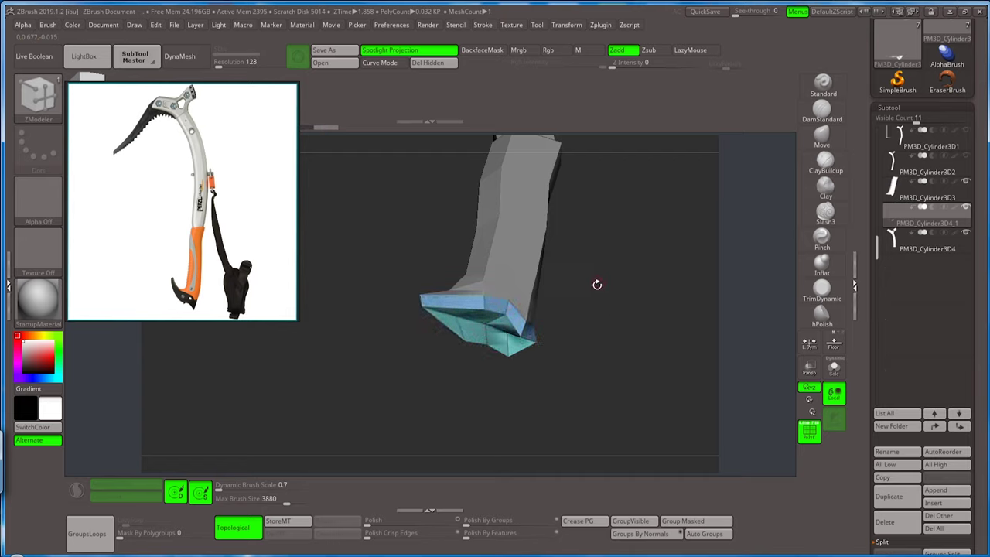
drag(598, 284, 592, 316)
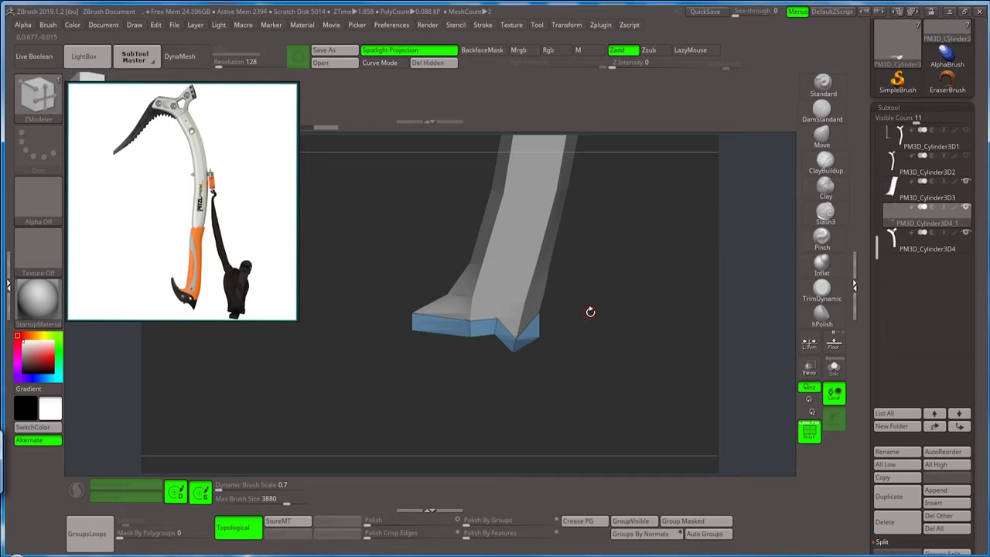
key(s)
click(835, 368)
mouse_move(602, 274)
mouse_down()
mouse_move(612, 324)
mouse_move(620, 203)
mouse_move(541, 178)
mouse_up()
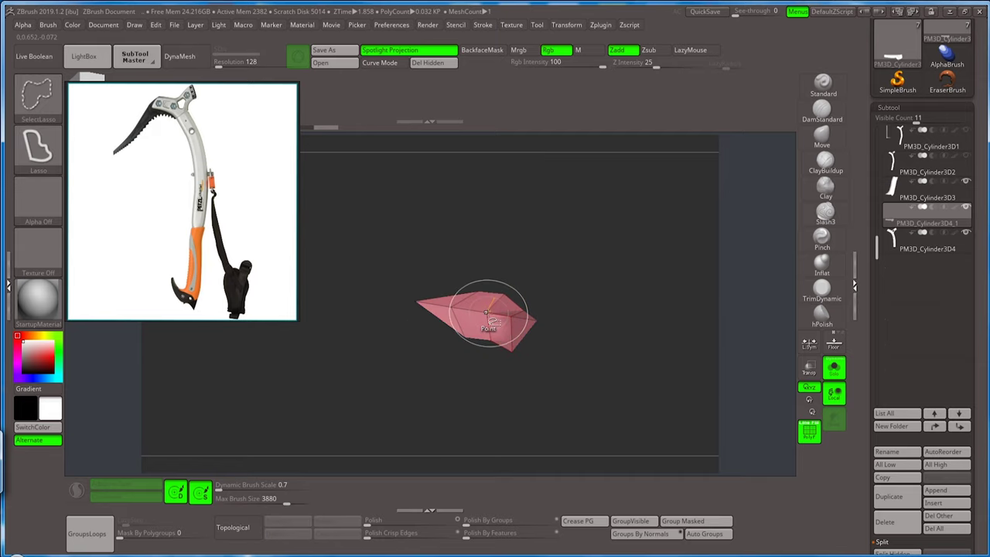
ctrl+shift+click(492, 316)
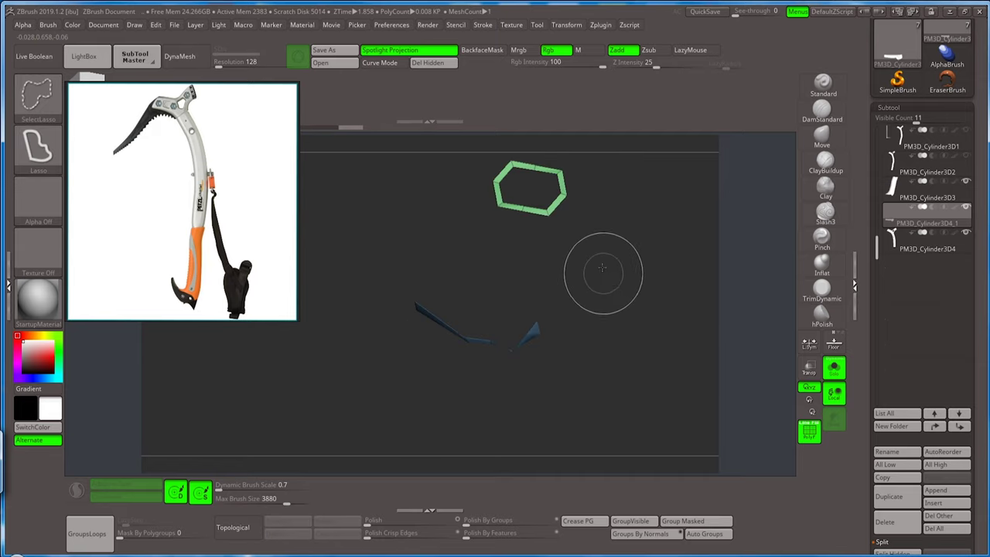
click(434, 63)
Hide the green hexagon ring, keeping the blue end piece, then turn Solo off.
mouse_move(625, 265)
mouse_down()
mouse_move(623, 239)
mouse_move(583, 316)
mouse_up()
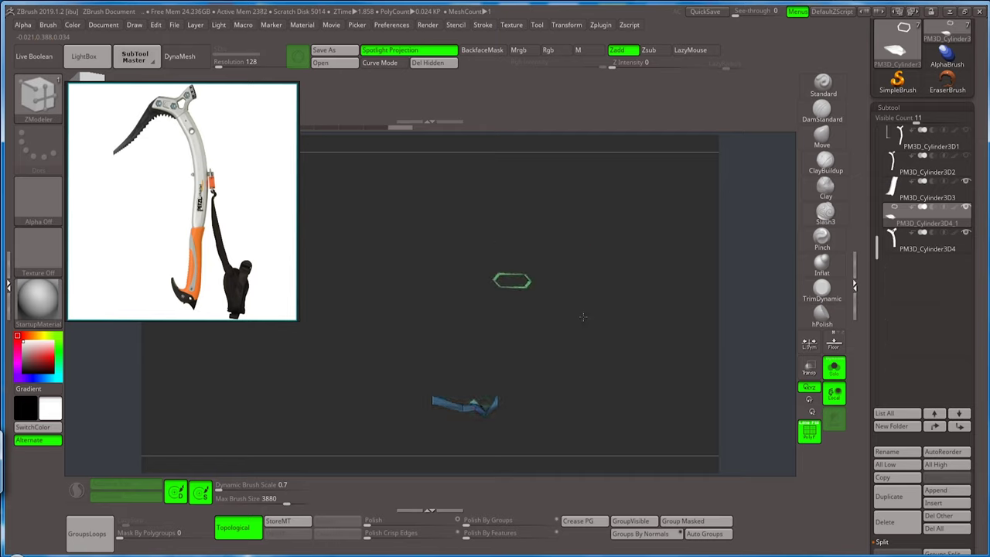
key(ctrl+shift)
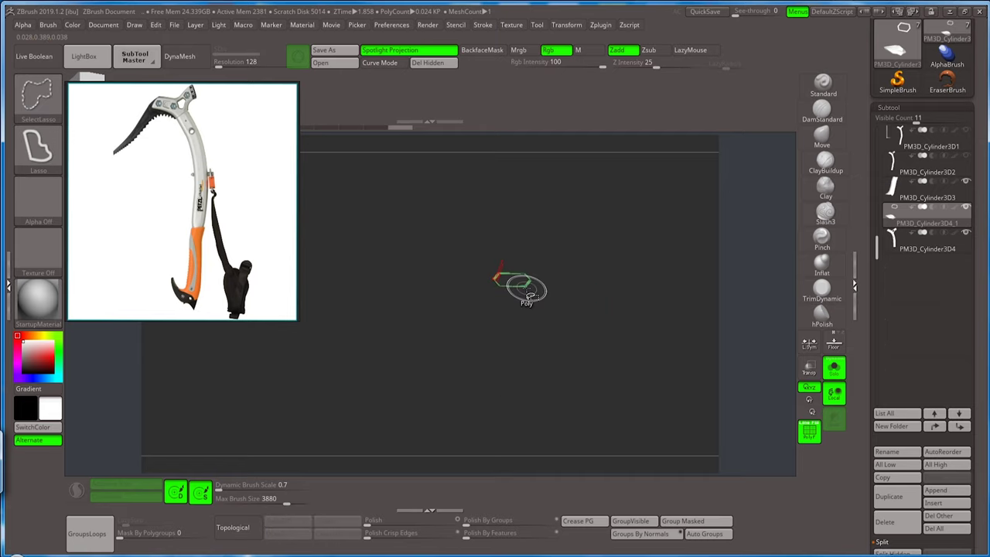
mouse_move(586, 255)
ctrl+shift+mouse_down()
mouse_move(593, 283)
mouse_move(581, 308)
mouse_move(597, 270)
ctrl+shift+mouse_up()
click(834, 368)
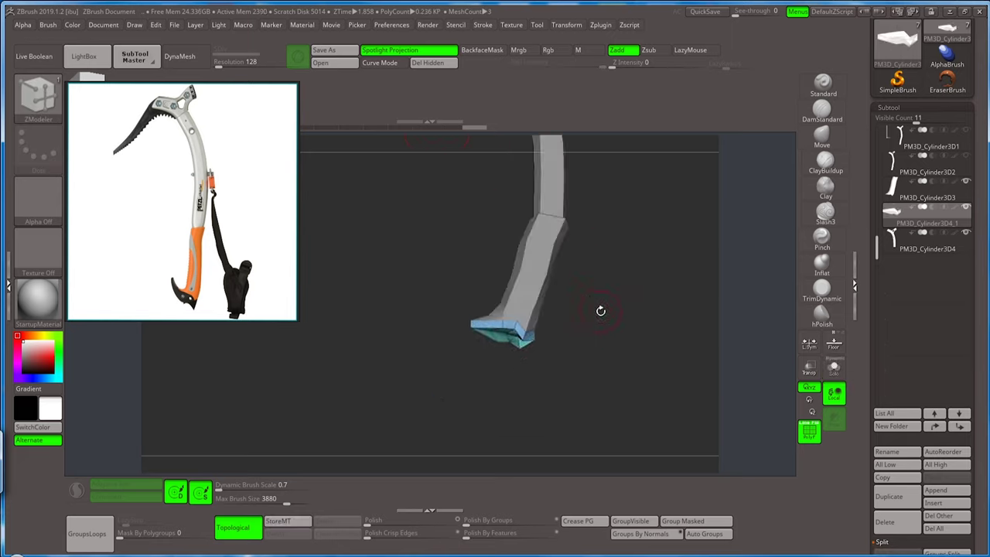
Use the Move brush to pull the tip's underside down into a point.
mouse_move(601, 311)
mouse_down()
mouse_move(613, 297)
mouse_move(611, 312)
mouse_up()
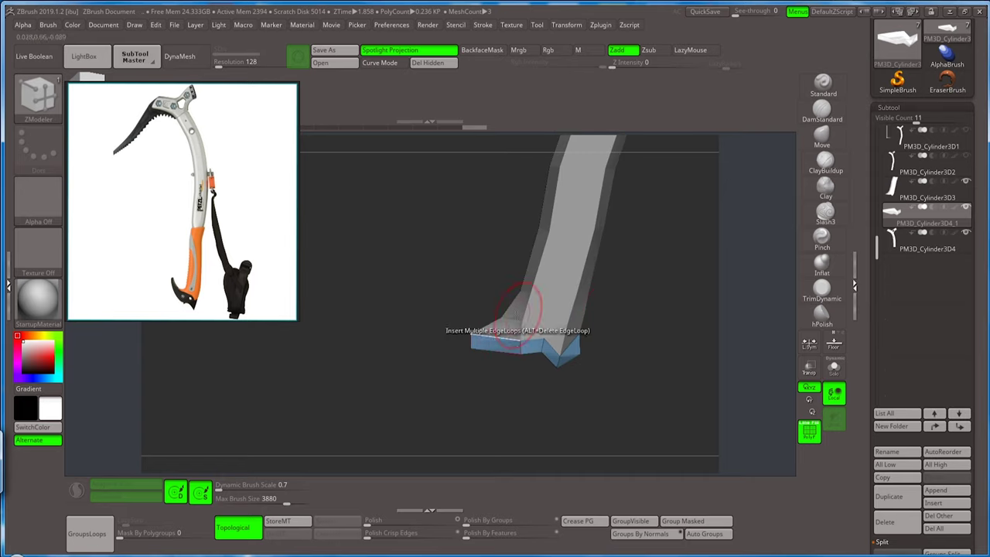
key(b)
key(m)
key(v)
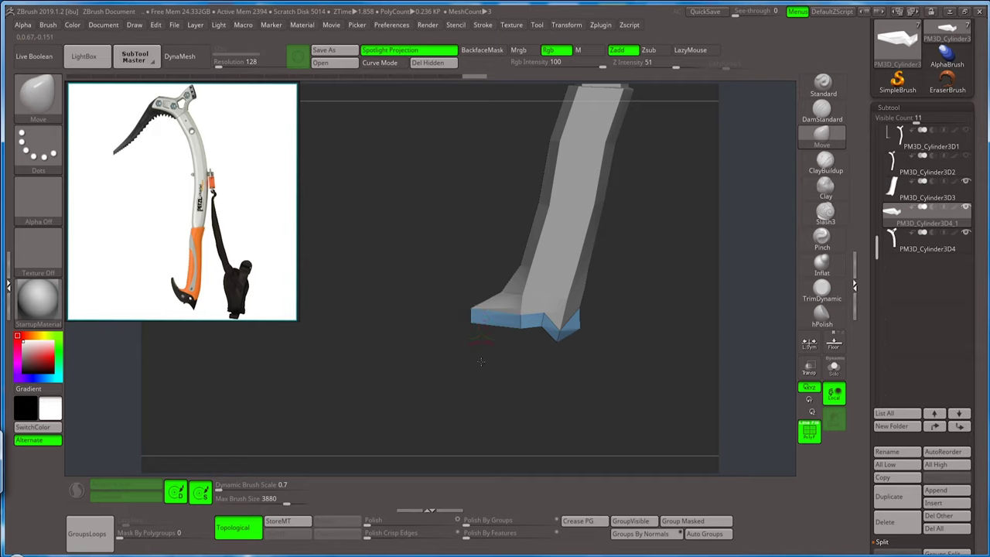
mouse_move(480, 362)
mouse_down()
mouse_move(490, 296)
mouse_move(550, 287)
mouse_up()
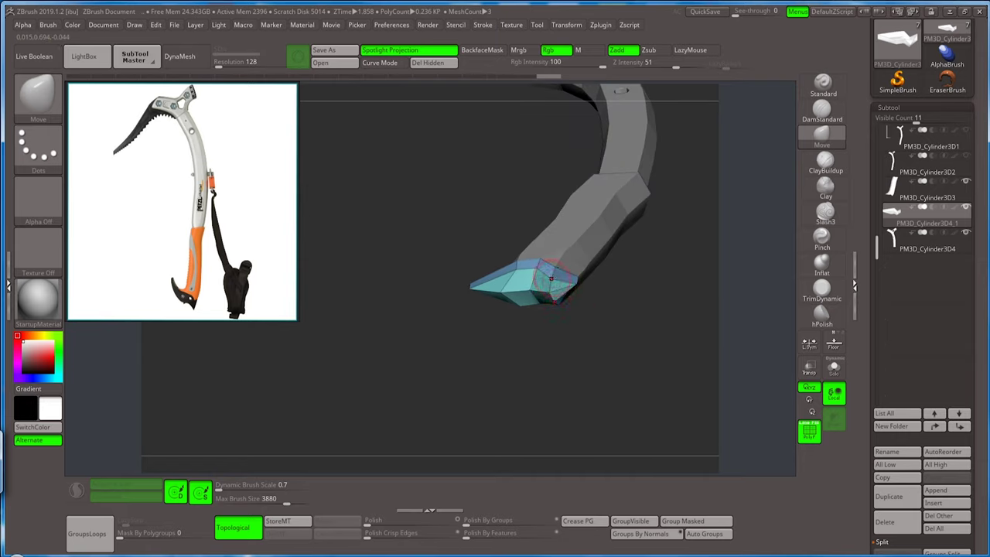
drag(569, 314, 561, 357)
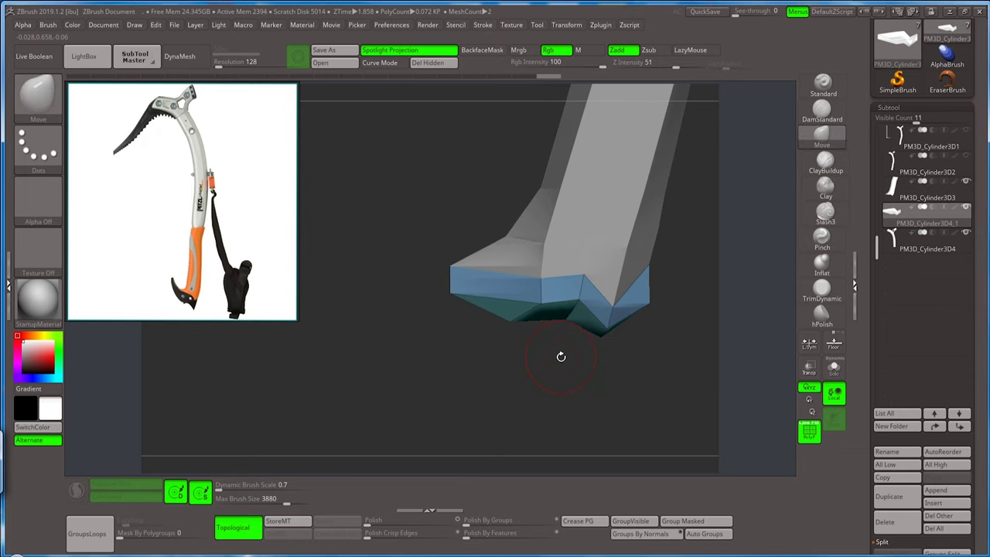
drag(517, 314, 489, 349)
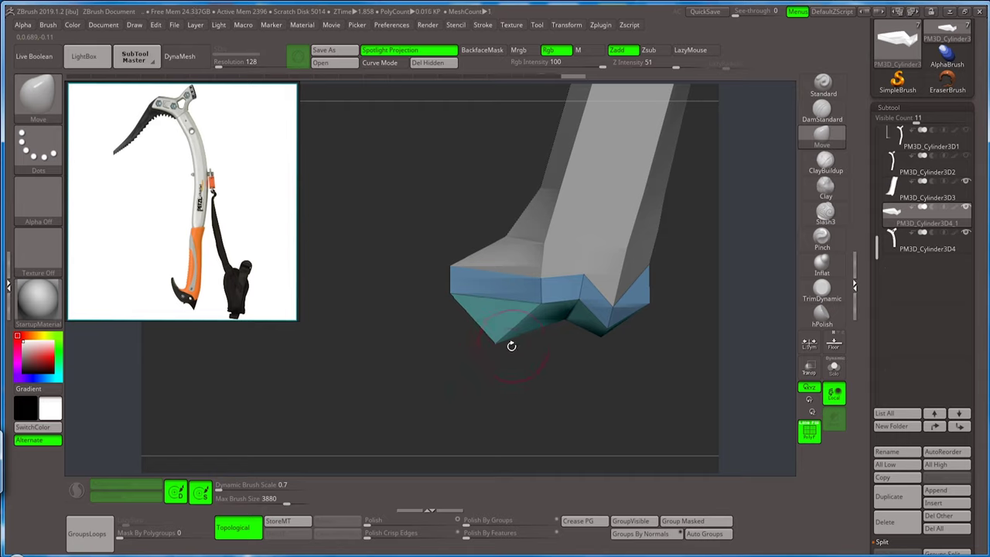
Pull the tip's lowest point down and adjust the crease and corner points, undoing the last pull.
drag(682, 335, 659, 250)
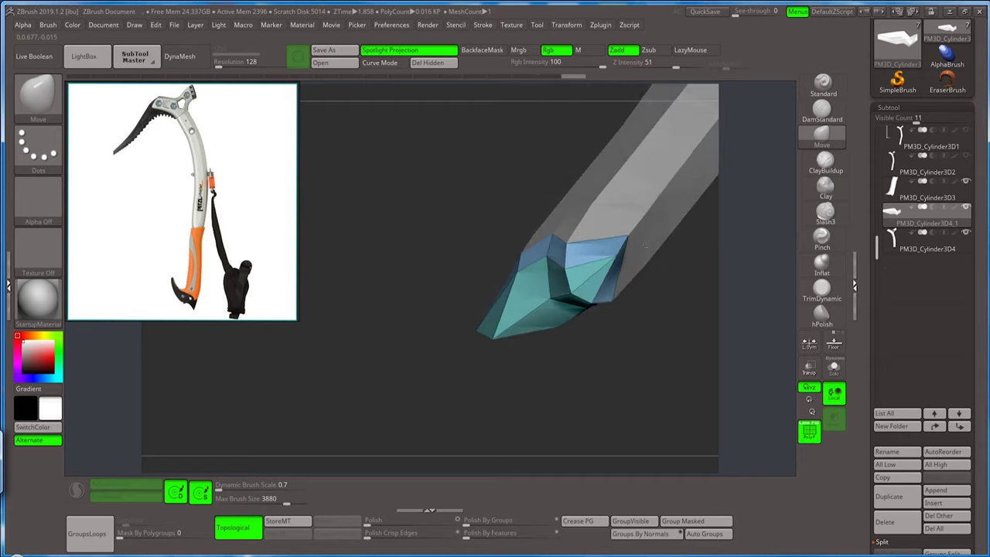
drag(659, 250, 674, 299)
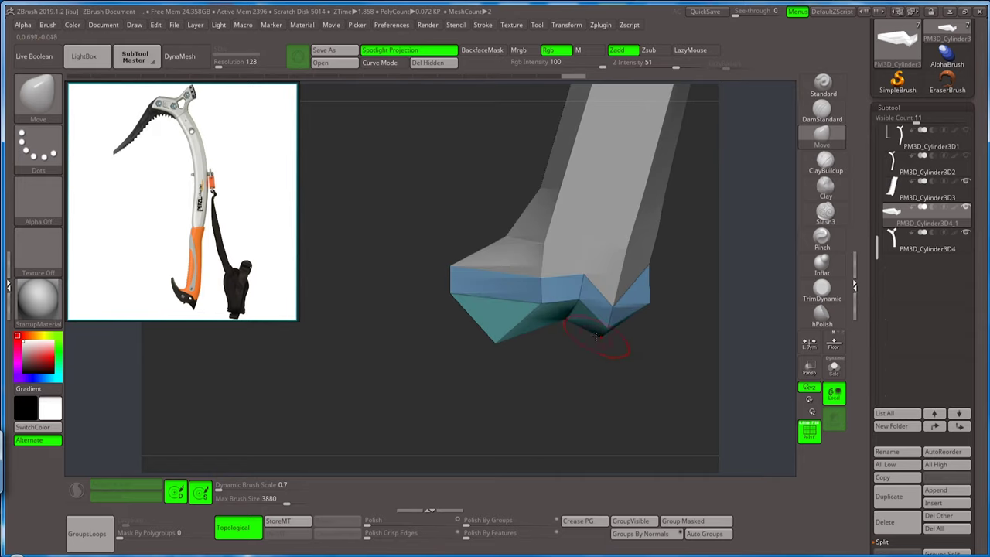
mouse_move(610, 338)
mouse_down()
mouse_move(642, 356)
mouse_move(634, 388)
mouse_up()
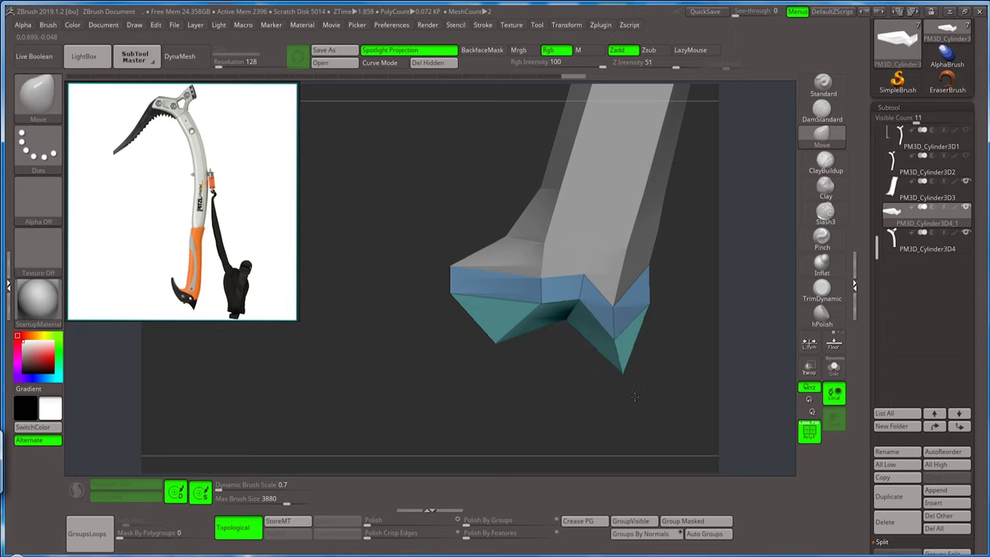
drag(565, 319, 548, 320)
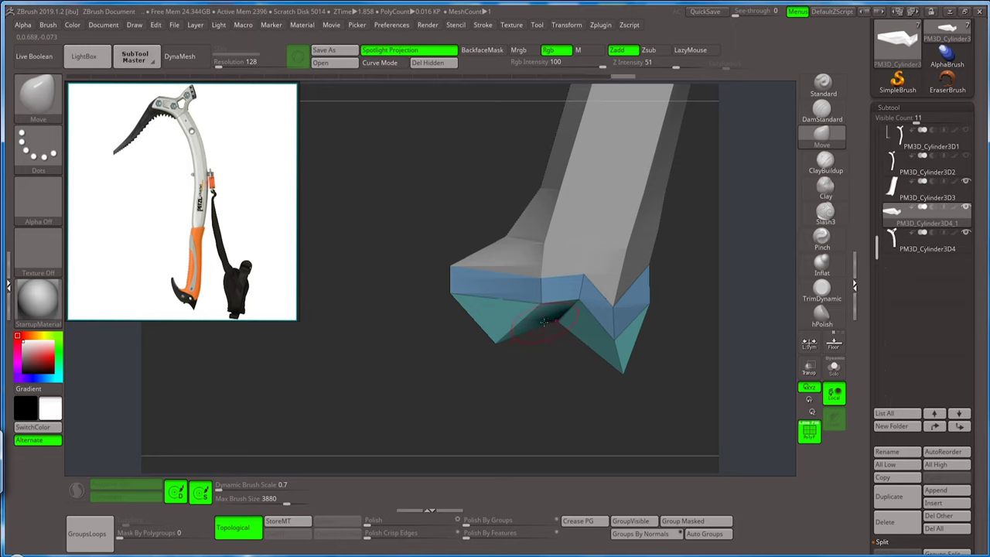
drag(492, 346, 506, 352)
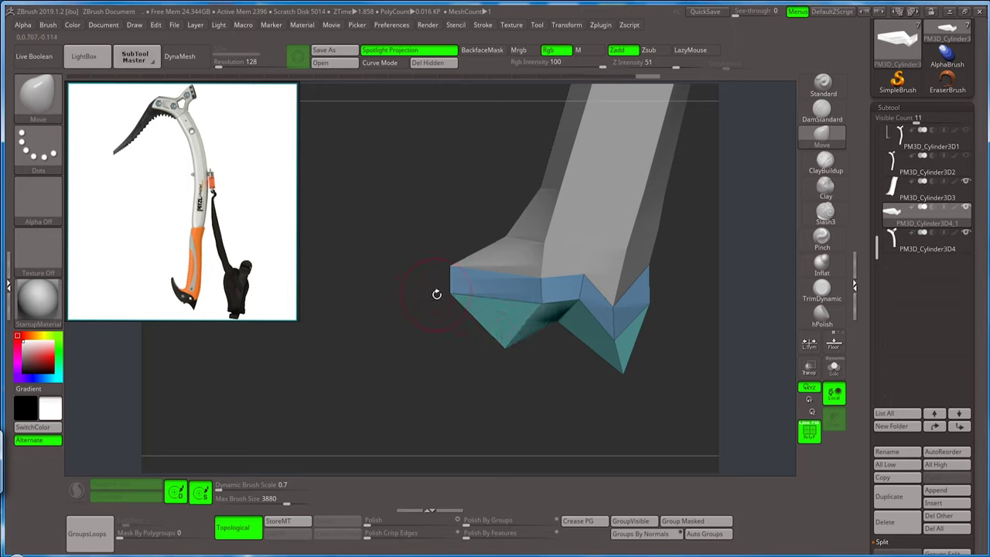
drag(450, 292, 437, 314)
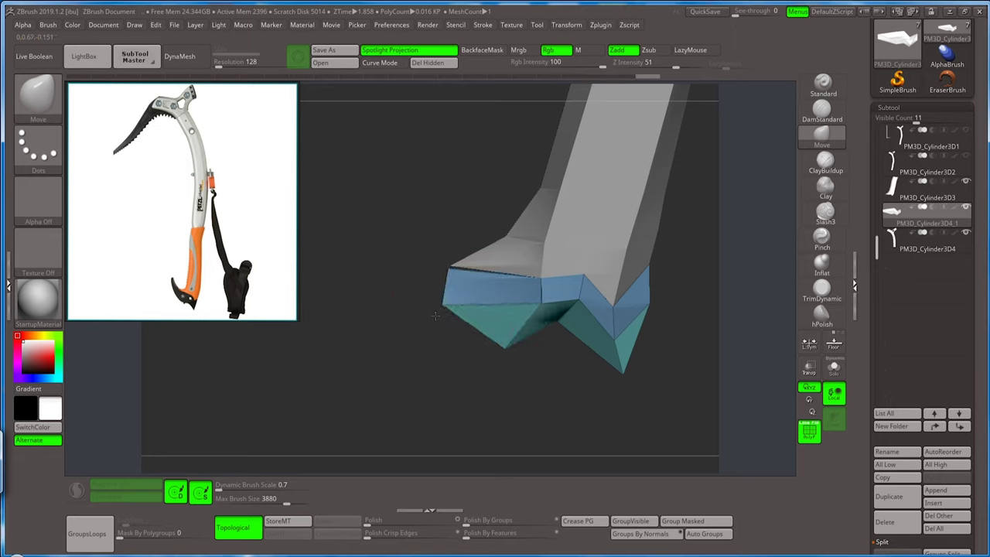
key(ctrl+z)
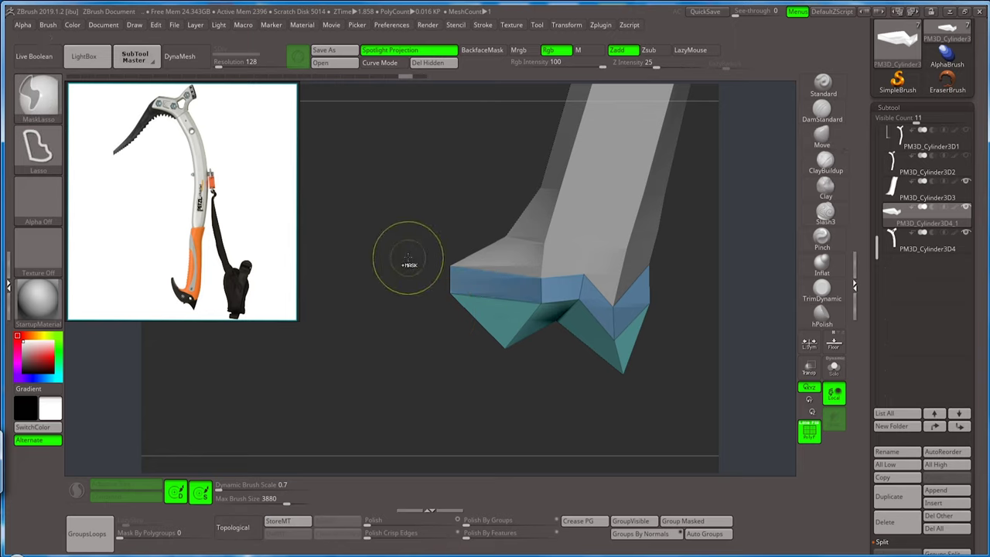
Pull the band's left corner further left and insert ZModeler edge loops across the tip.
drag(448, 303, 416, 317)
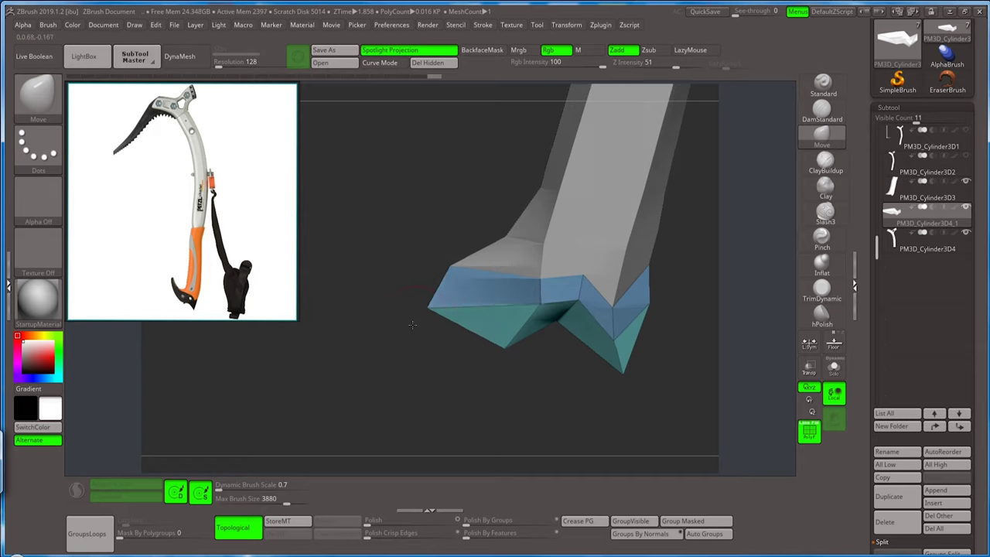
mouse_move(413, 325)
mouse_down()
mouse_move(462, 343)
mouse_move(462, 307)
mouse_up()
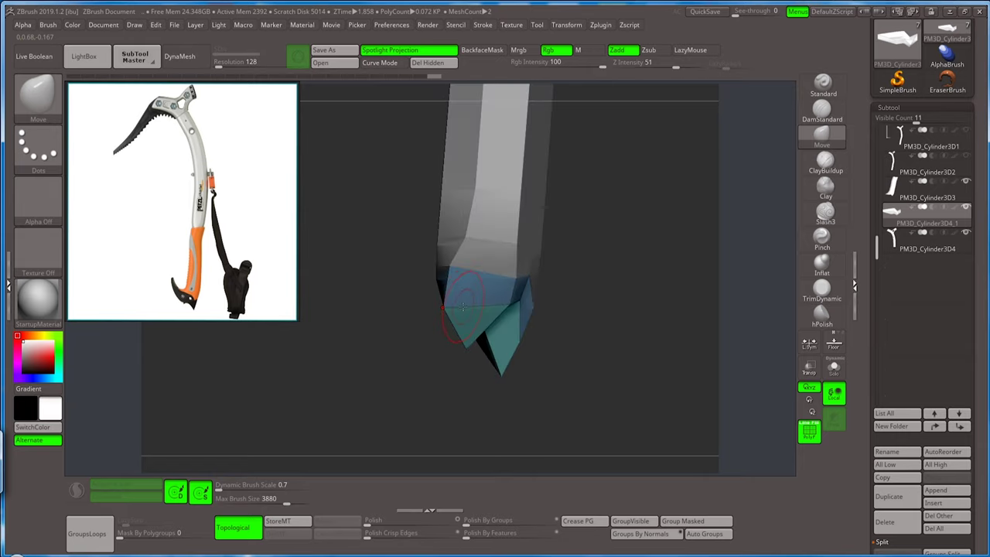
key(b)
key(z)
key(m)
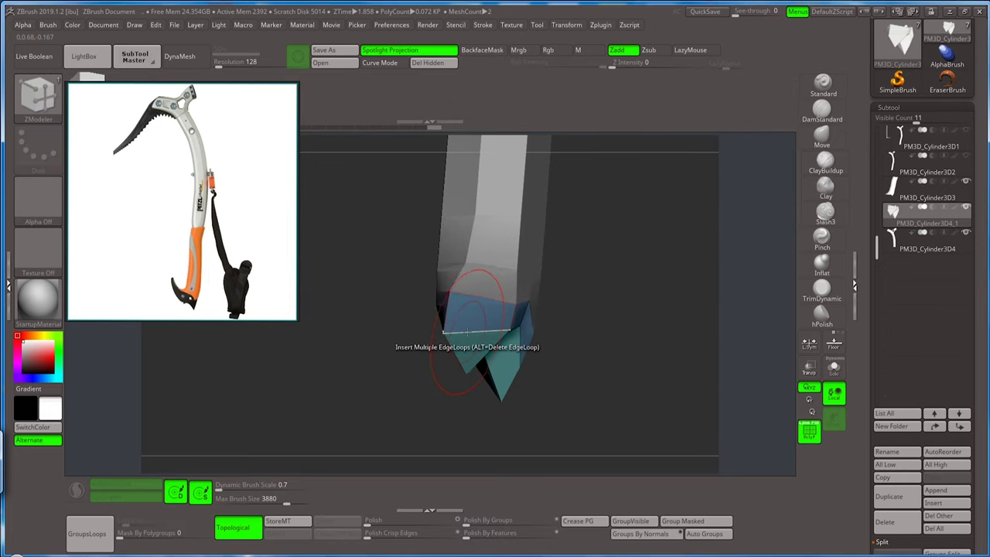
click(467, 332)
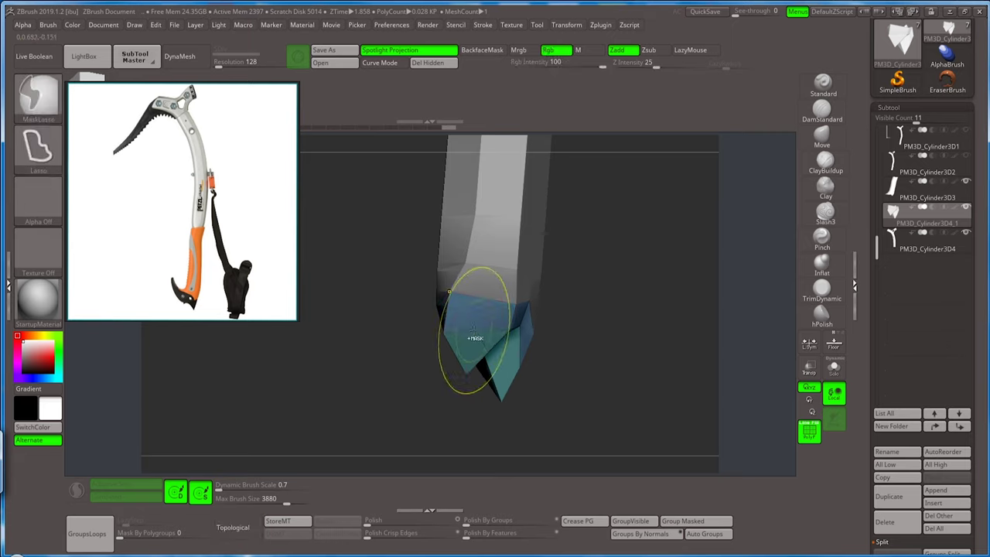
key(space)
click(443, 366)
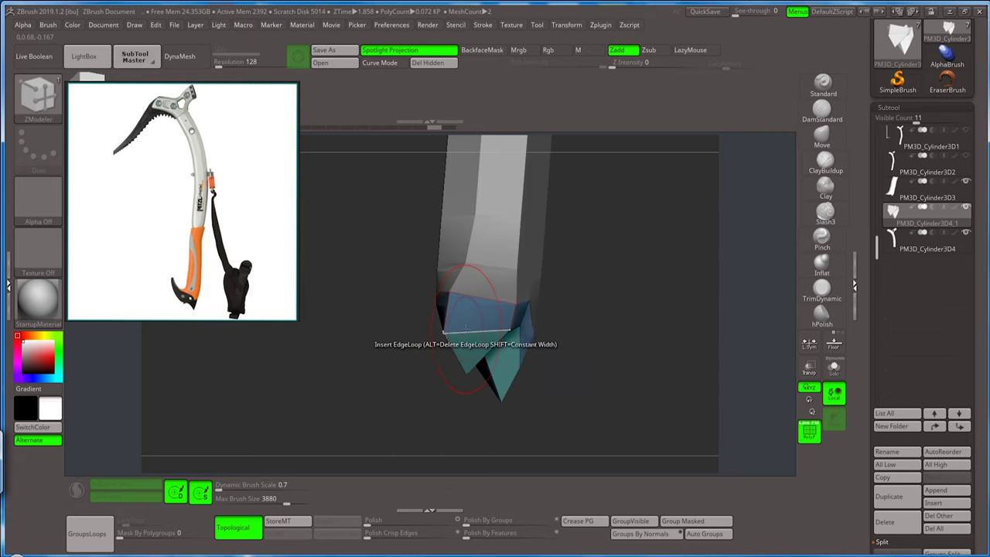
mouse_move(457, 333)
mouse_down()
mouse_move(391, 376)
mouse_move(400, 401)
mouse_move(425, 421)
mouse_move(381, 387)
mouse_move(388, 369)
mouse_move(391, 379)
mouse_move(407, 361)
mouse_move(431, 356)
mouse_up()
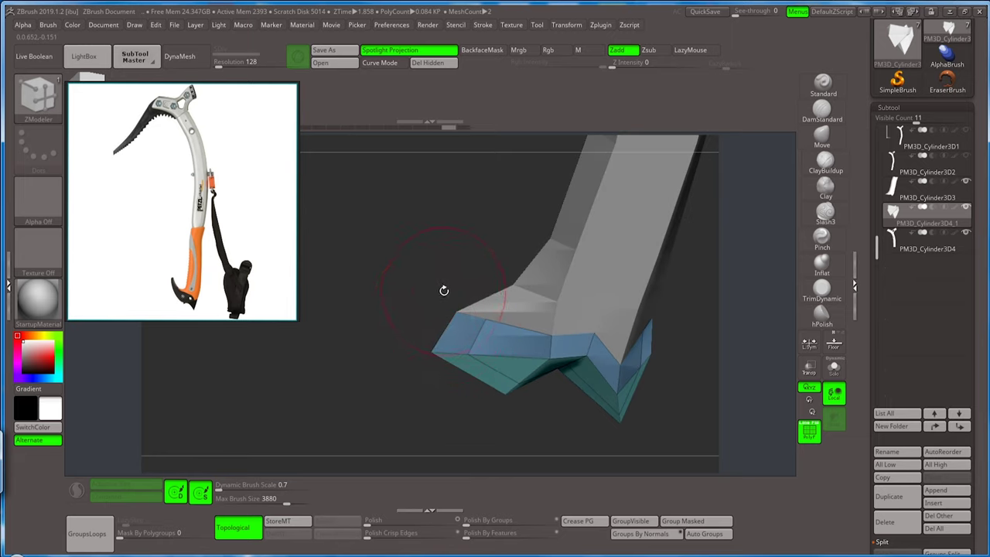
Lasso-hide the spike's front faces and group the visible face into a new polygroup.
drag(444, 290, 430, 286)
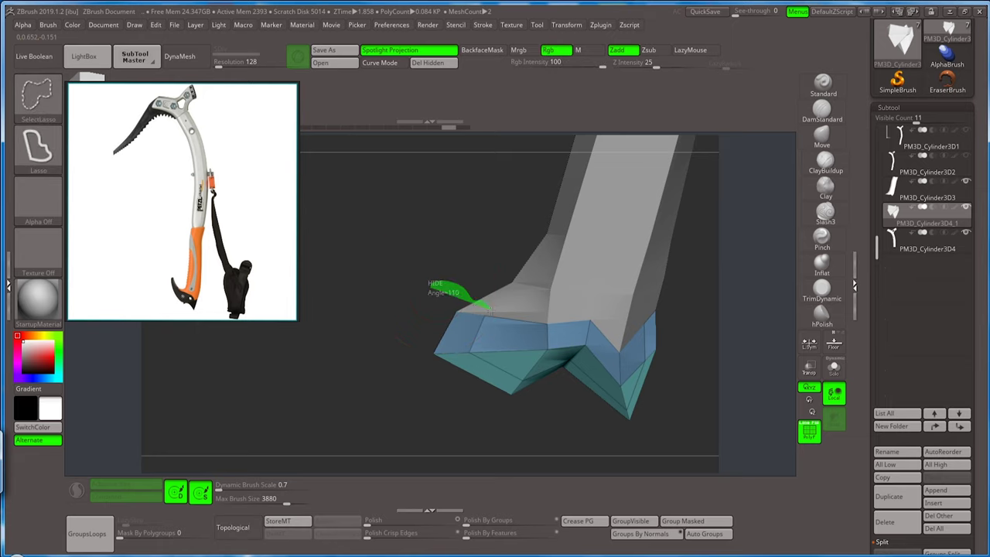
mouse_move(488, 335)
ctrl+shift+mouse_down()
mouse_move(393, 347)
mouse_move(419, 319)
mouse_move(533, 400)
ctrl+shift+mouse_up()
key(b)
key(z)
key(m)
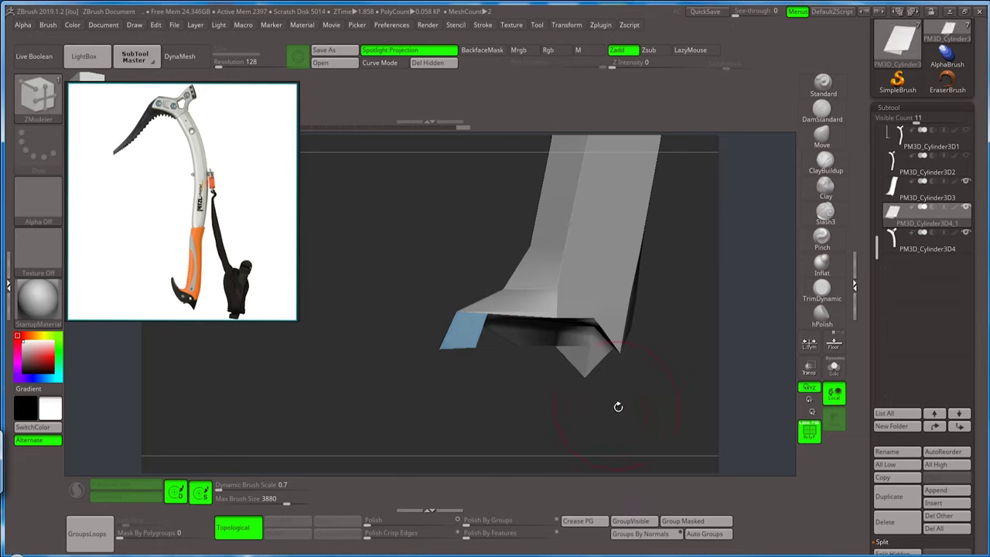
drag(396, 257, 407, 307)
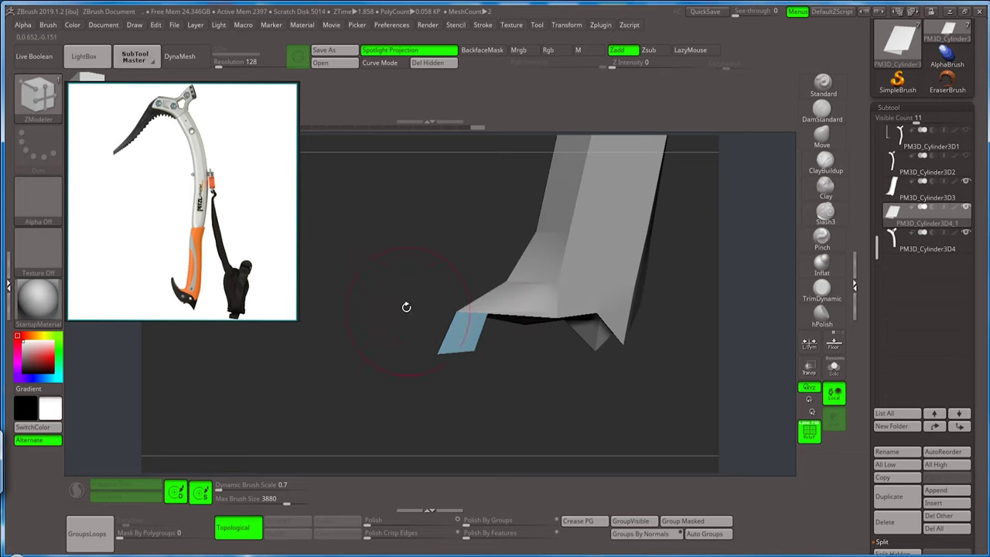
click(626, 525)
Give the teal end face its own polygroup, unhide all, and extrude it outward left.
ctrl+shift+click(415, 274)
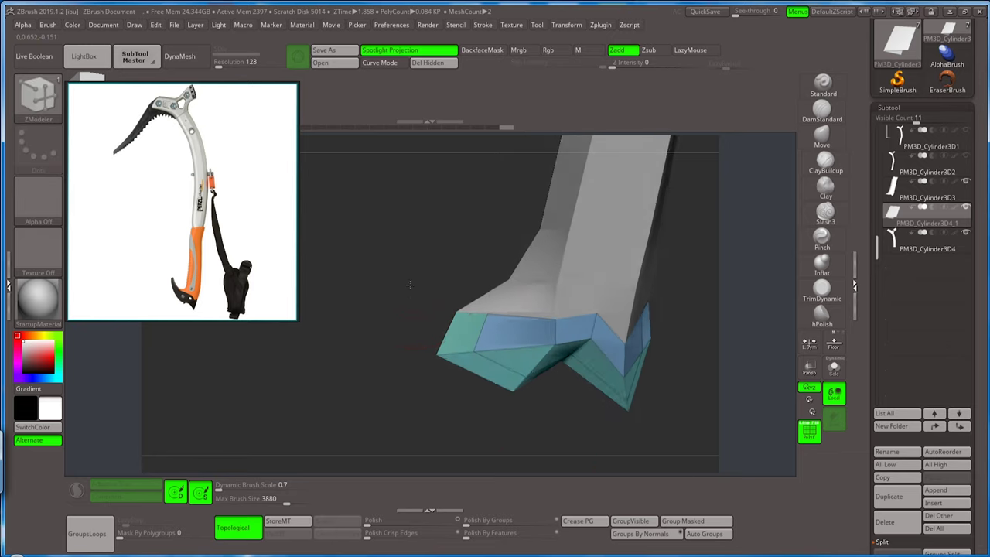
ctrl+shift+click(437, 329)
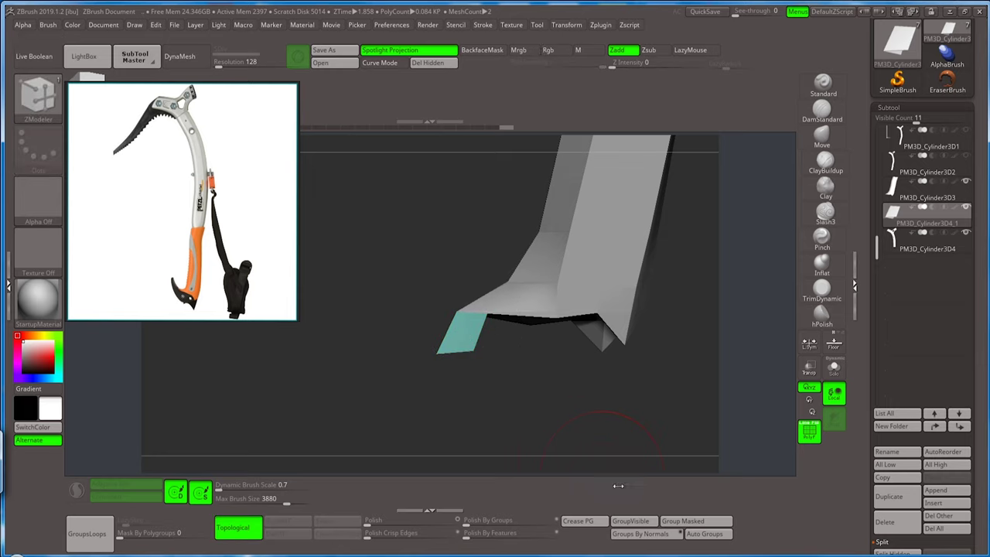
click(631, 523)
ctrl+shift+click(531, 425)
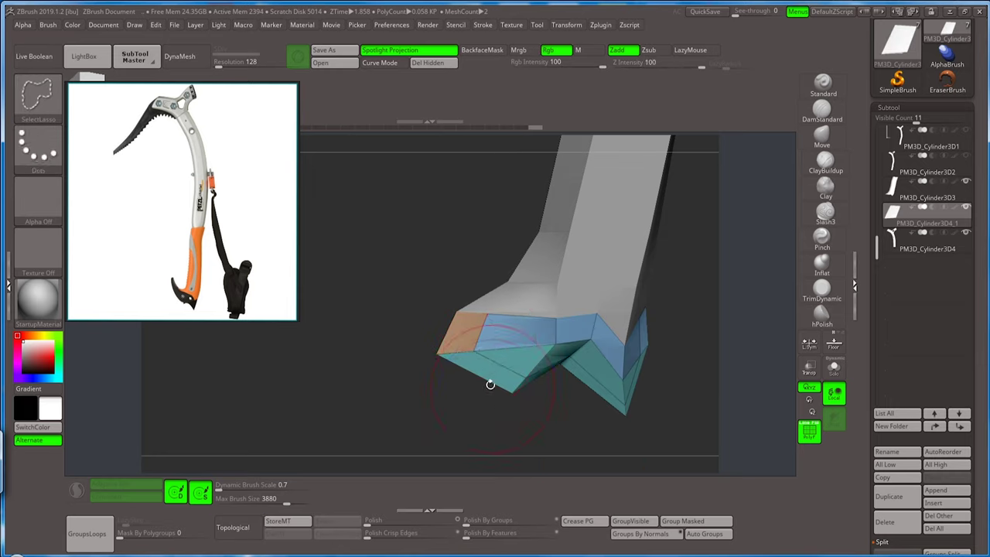
drag(421, 288, 425, 227)
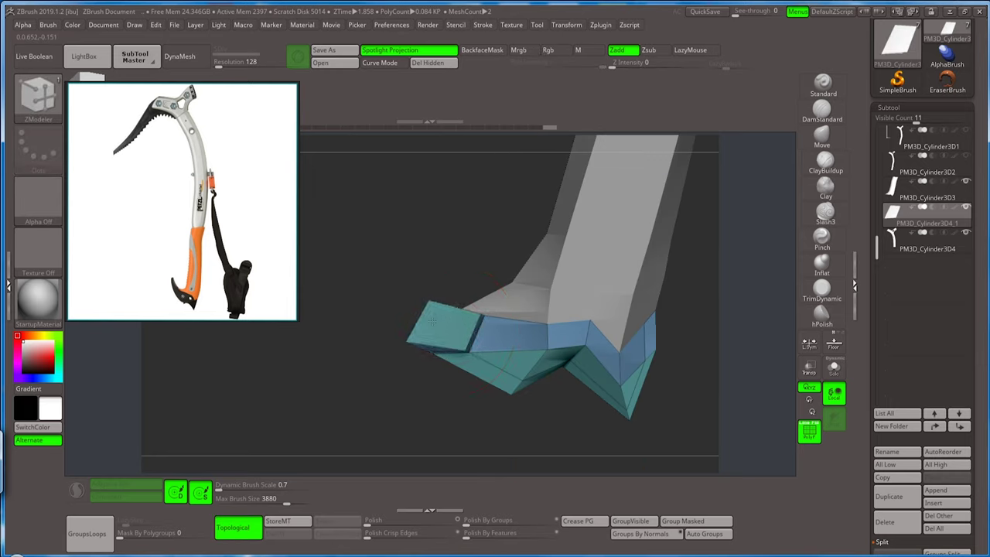
drag(432, 322, 401, 305)
drag(421, 269, 656, 345)
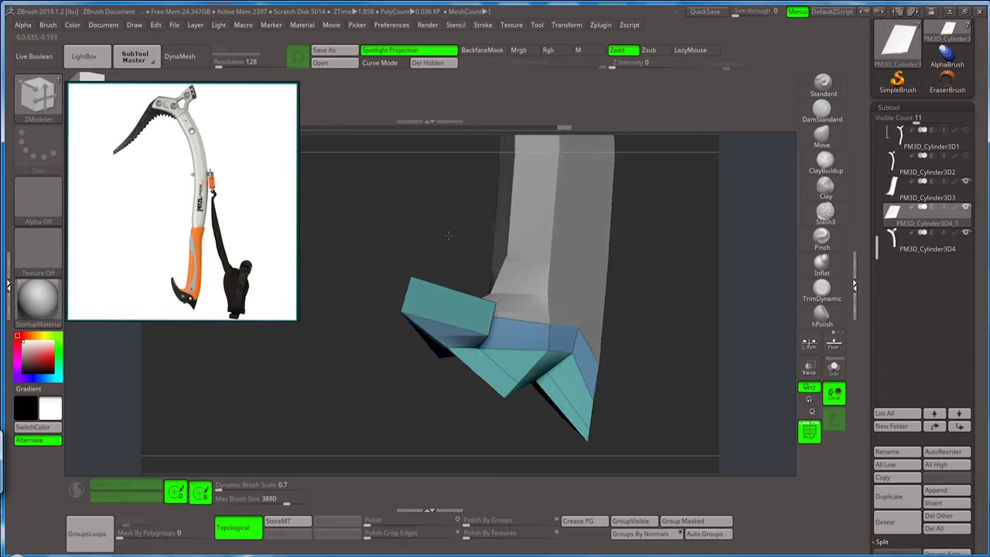
Solo the spike and lasso-hide all but the inner end face, then unhide.
click(835, 367)
mouse_move(541, 232)
mouse_down()
mouse_move(490, 284)
mouse_move(516, 292)
mouse_up()
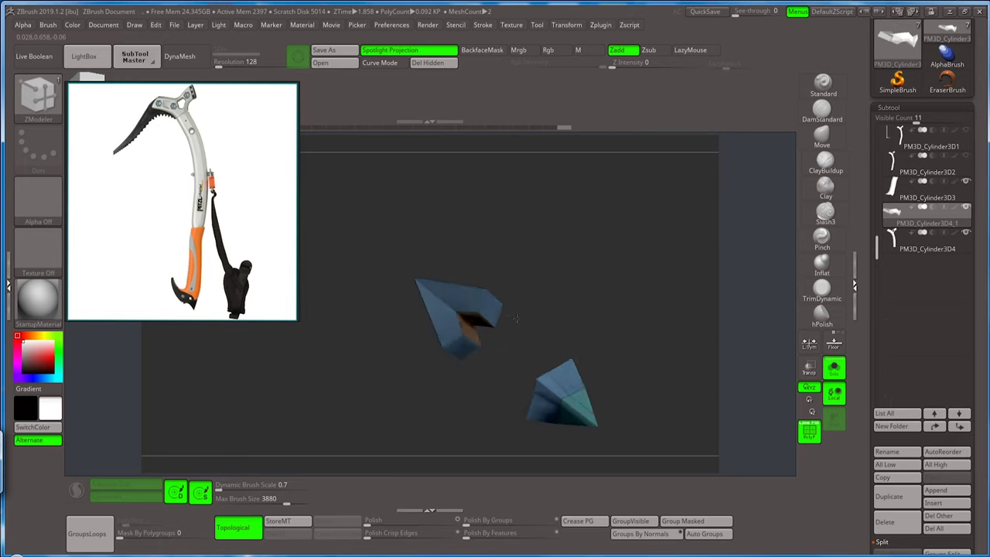
key(ctrl+shift)
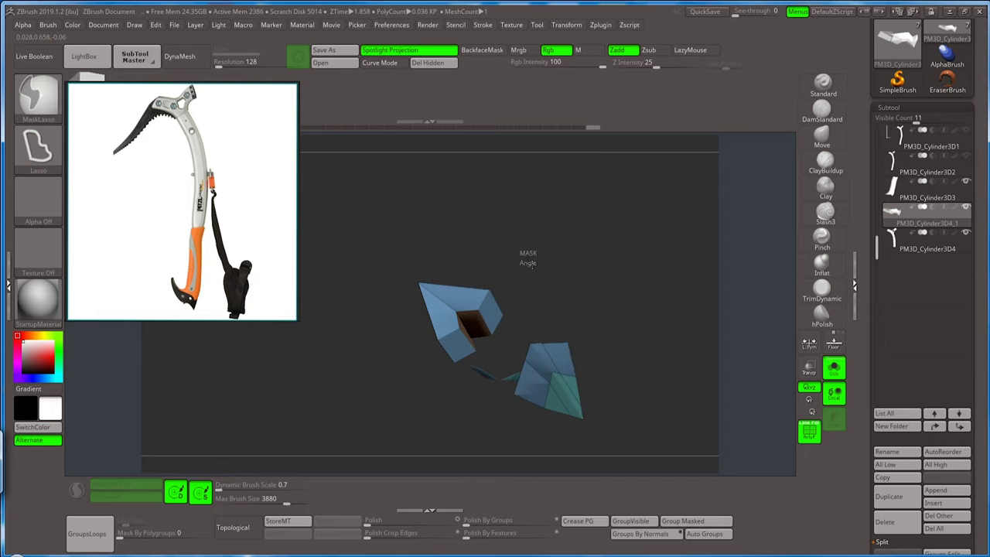
drag(517, 256, 535, 283)
key(ctrl+shift)
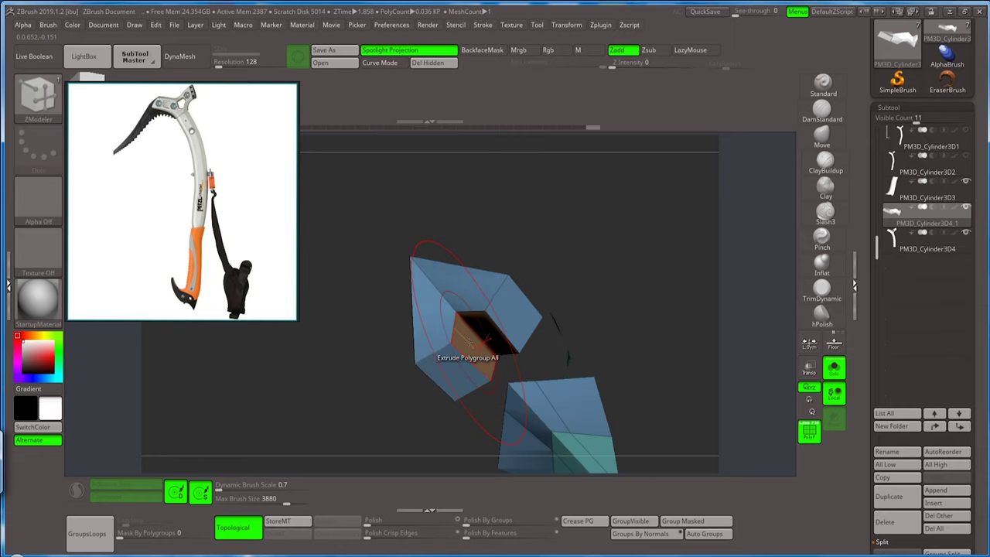
ctrl+shift+click(472, 348)
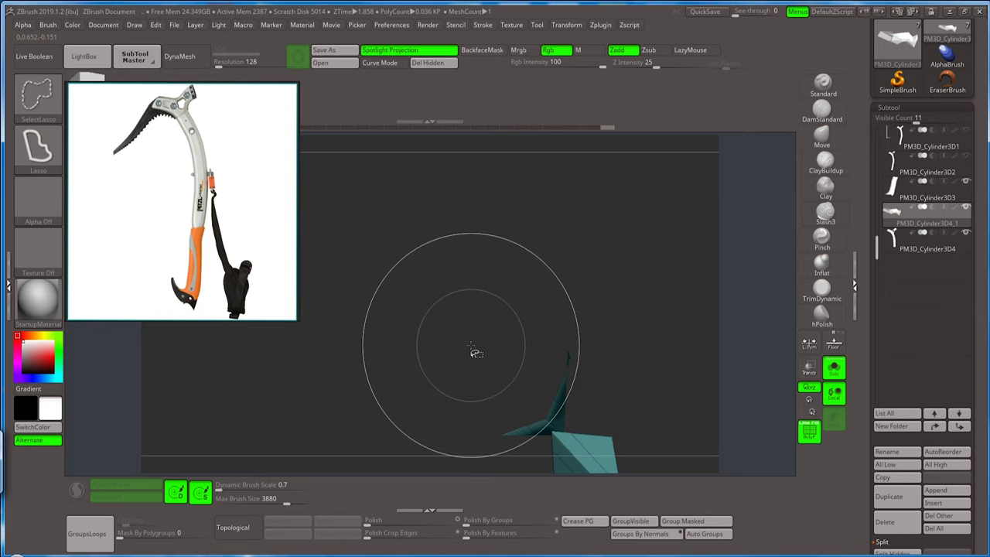
ctrl+shift+click(477, 350)
Delete the inner face with the ZModeler Delete polygon action and turn Solo off.
key(space)
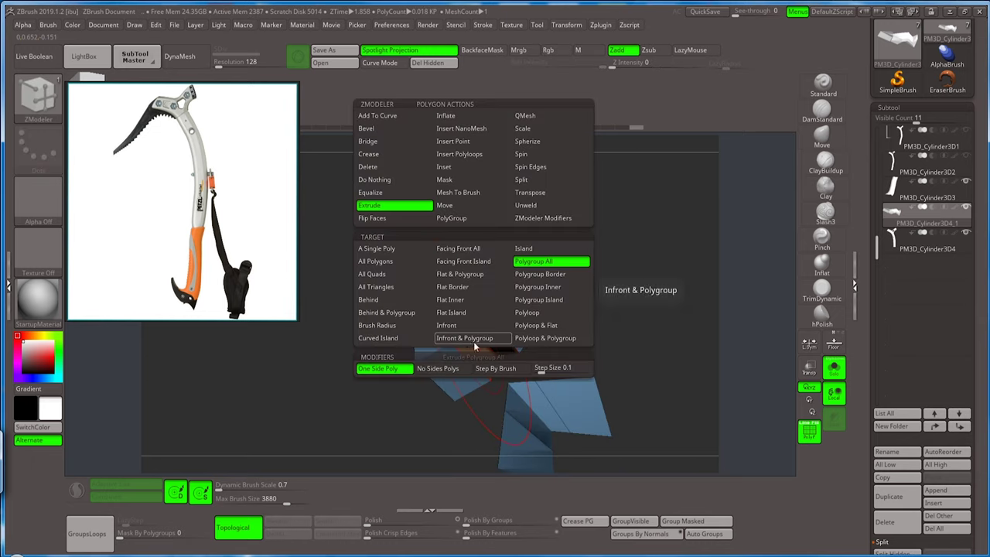
click(368, 167)
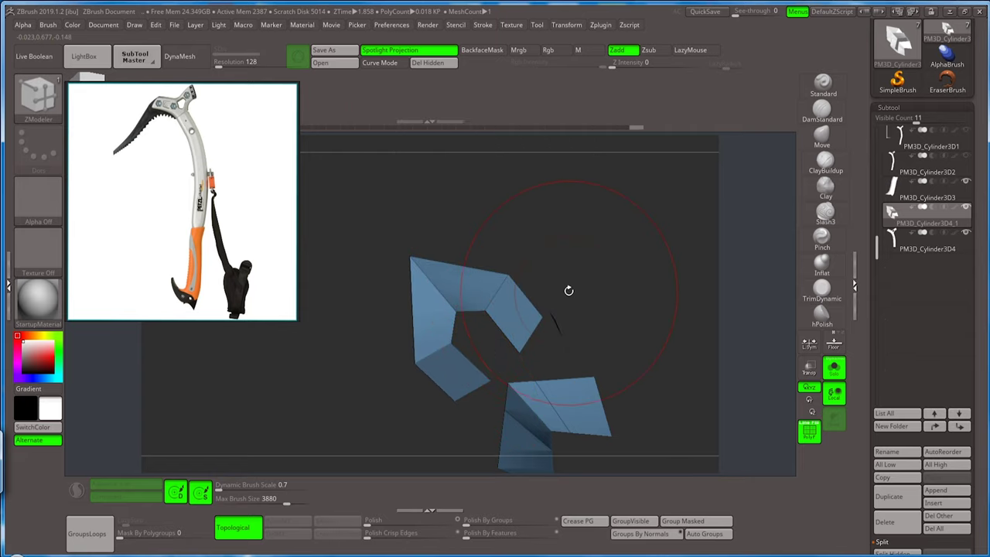
mouse_move(569, 290)
mouse_down()
mouse_move(561, 326)
mouse_move(686, 362)
mouse_up()
click(833, 369)
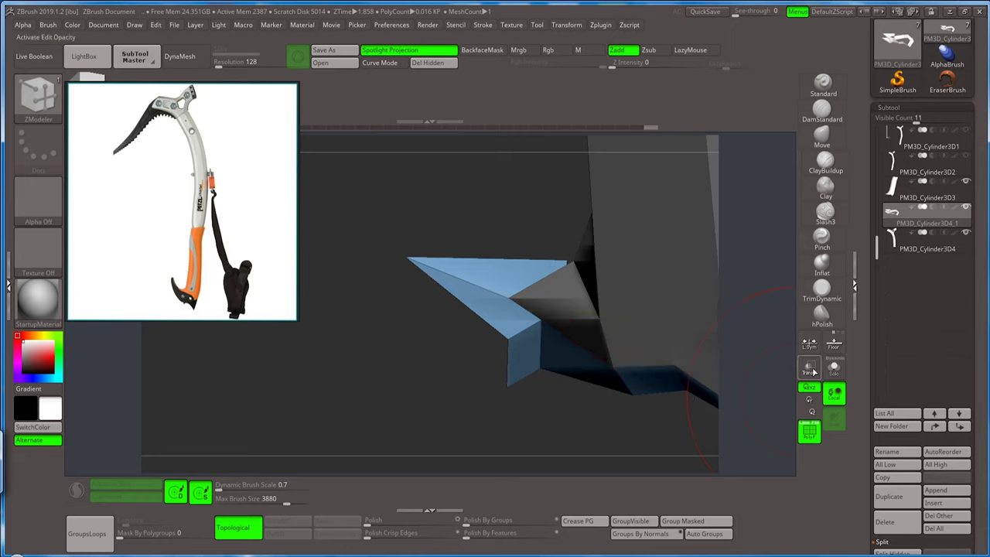
mouse_move(435, 374)
mouse_down()
mouse_move(463, 334)
mouse_move(437, 368)
mouse_move(413, 333)
mouse_move(460, 332)
mouse_move(459, 280)
mouse_move(425, 347)
mouse_up()
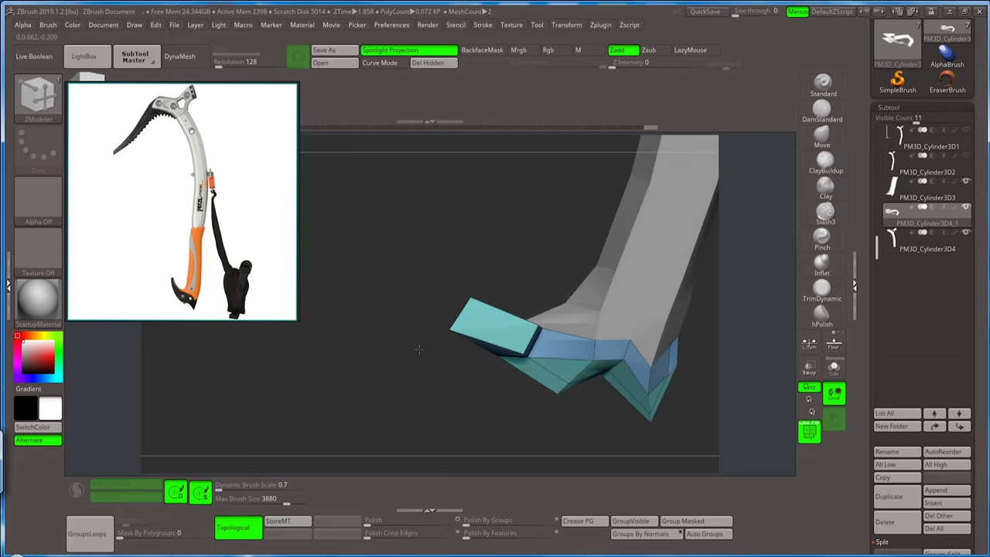
click(809, 147)
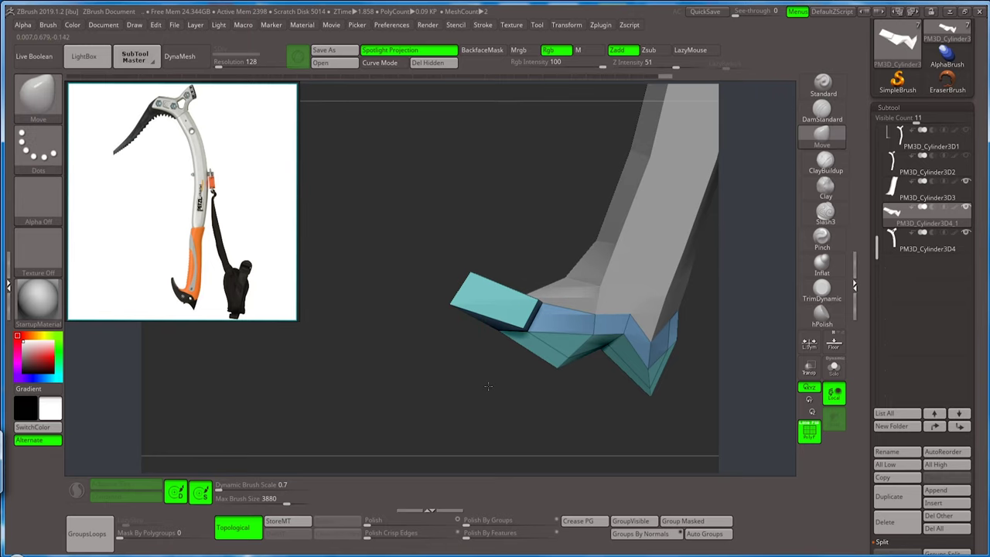
drag(488, 386, 484, 360)
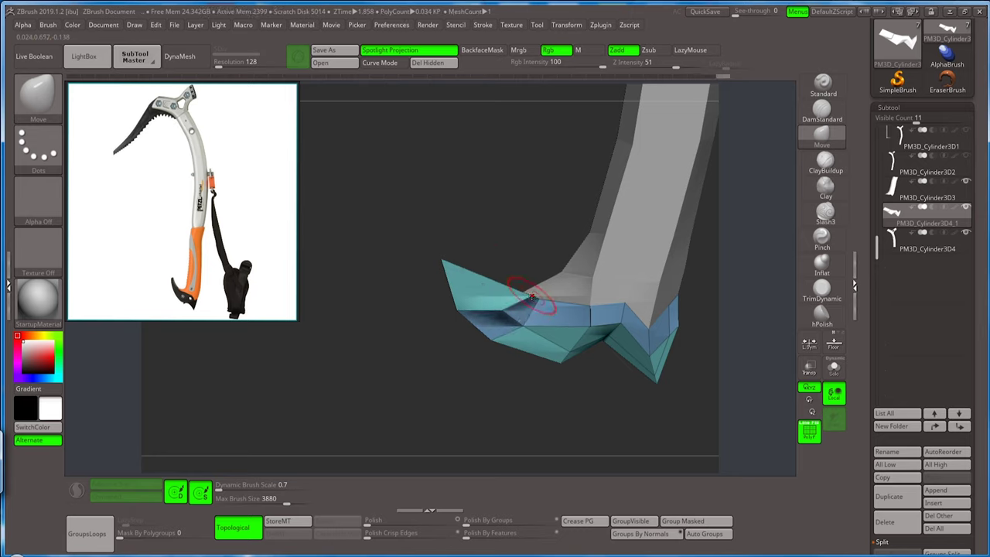
drag(455, 259, 509, 284)
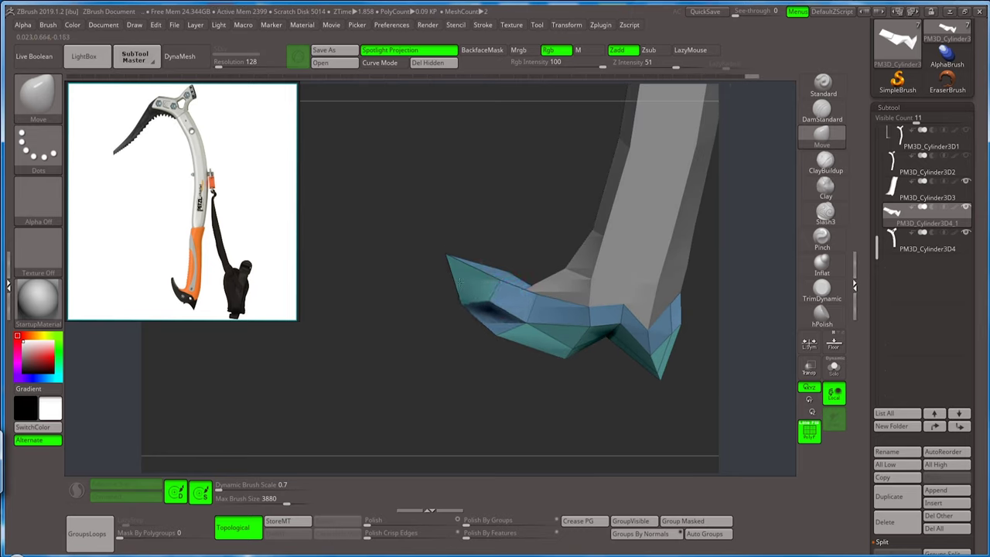
drag(461, 283, 514, 219)
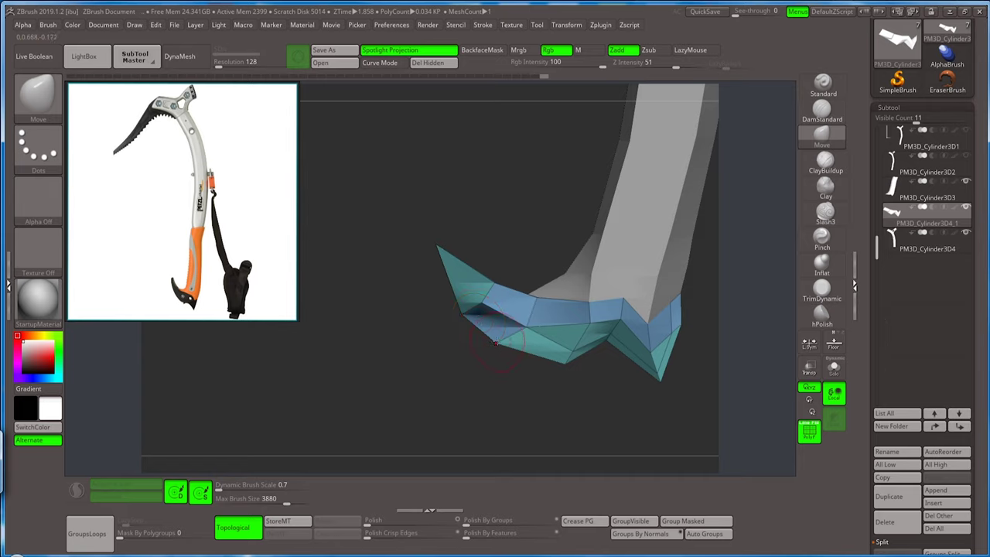
mouse_move(434, 329)
mouse_down()
mouse_move(466, 304)
mouse_move(503, 332)
mouse_up()
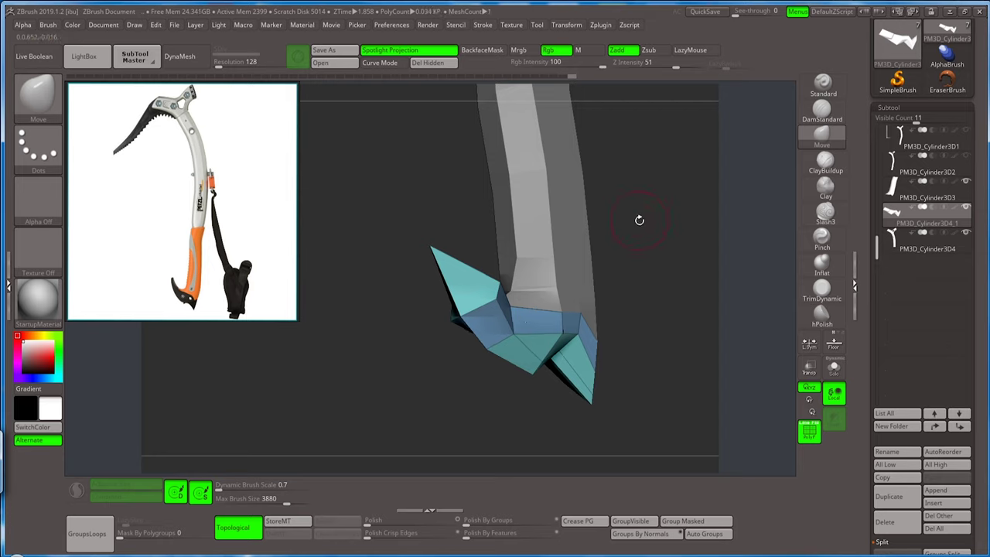
drag(634, 257, 636, 208)
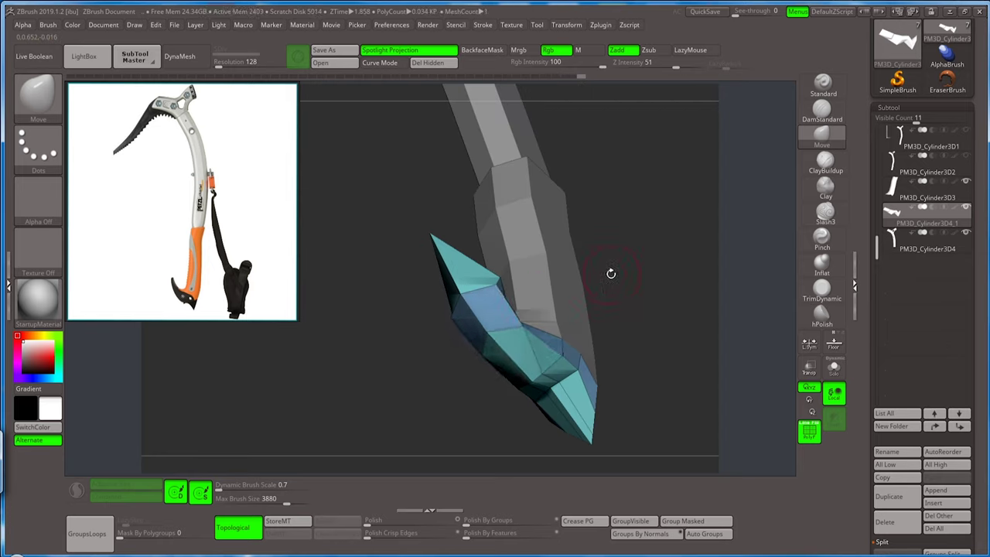
mouse_move(611, 273)
mouse_down()
mouse_move(569, 373)
mouse_move(547, 352)
mouse_up()
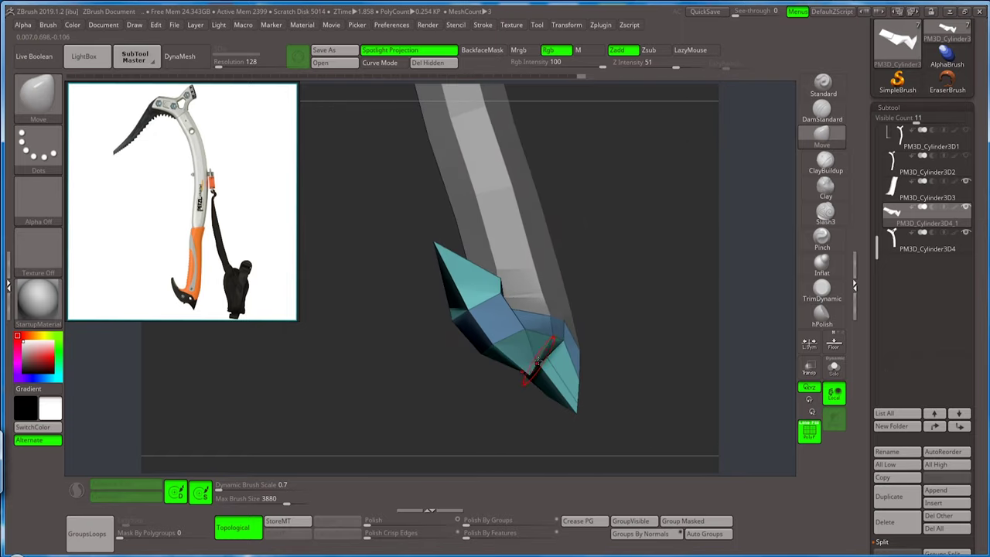
mouse_move(591, 325)
mouse_down()
mouse_move(576, 377)
mouse_move(573, 304)
mouse_move(559, 389)
mouse_move(515, 368)
mouse_move(514, 420)
mouse_move(509, 350)
mouse_up()
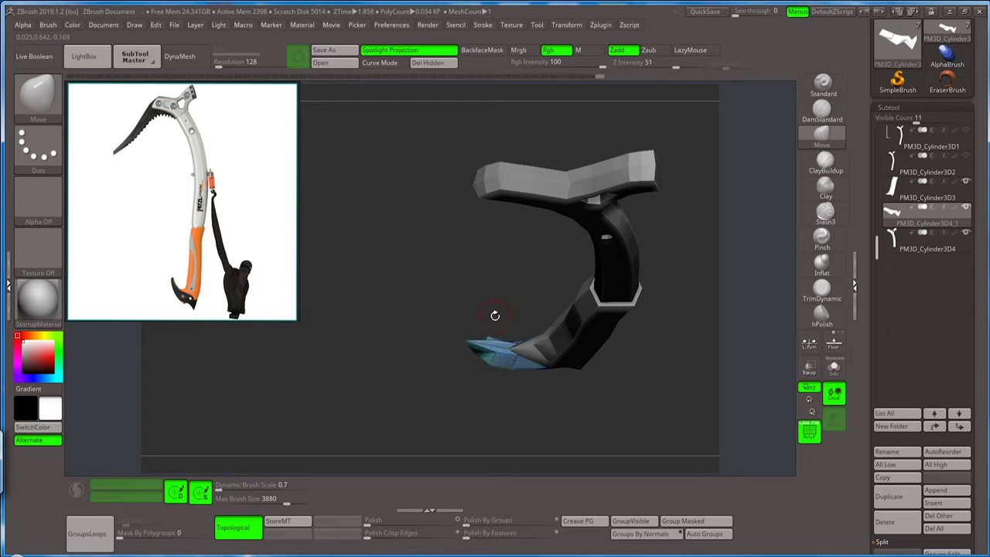
mouse_move(495, 315)
mouse_down()
mouse_move(497, 294)
mouse_move(546, 382)
mouse_move(481, 422)
mouse_move(490, 369)
mouse_up()
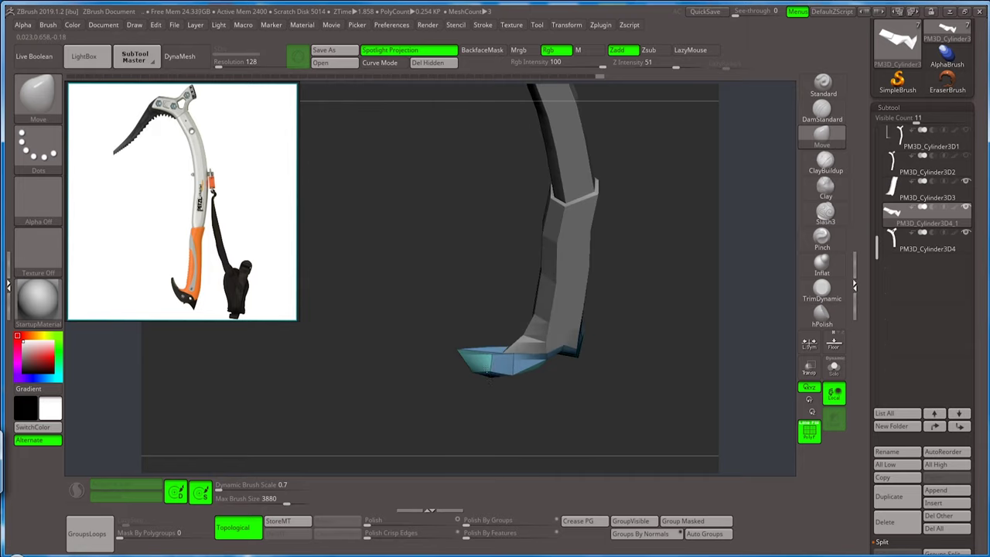
mouse_move(474, 357)
mouse_down()
mouse_move(500, 399)
mouse_move(497, 364)
mouse_move(674, 241)
mouse_up()
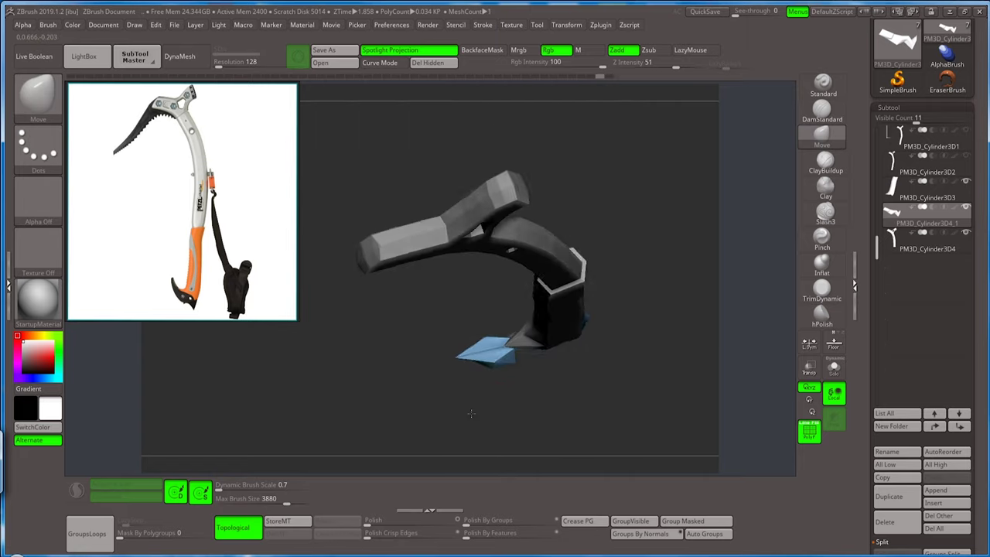
mouse_move(550, 386)
mouse_down()
mouse_move(589, 337)
mouse_move(600, 364)
mouse_up()
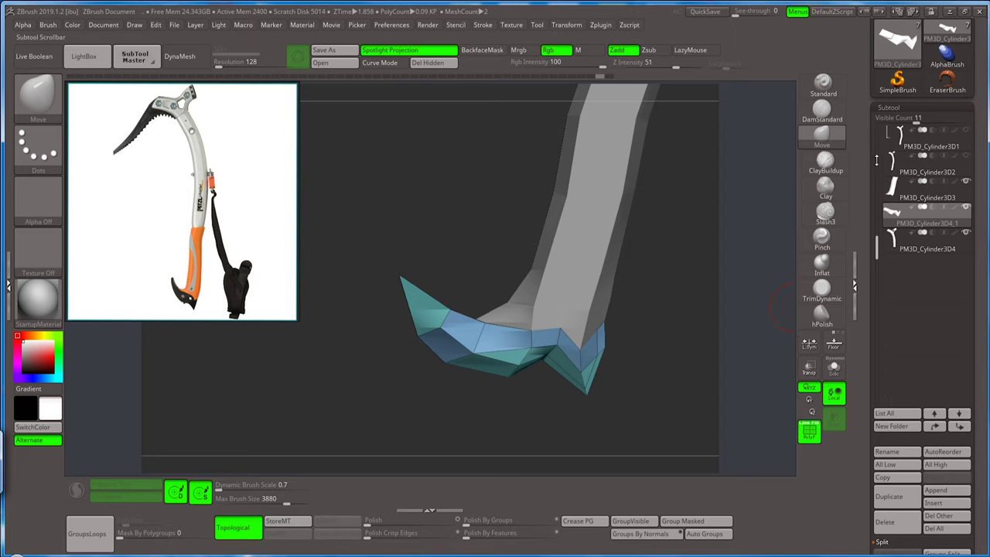
Save the model over the existing ice ax.ZTL file.
scroll(867, 174, down, 5)
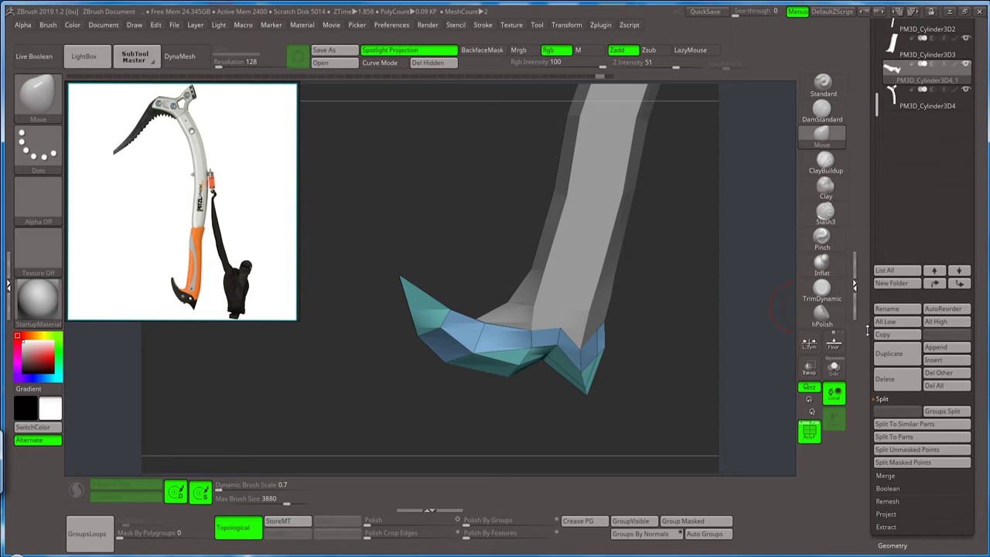
scroll(888, 249, down, 10)
scroll(894, 232, up, 5)
scroll(921, 202, up, 5)
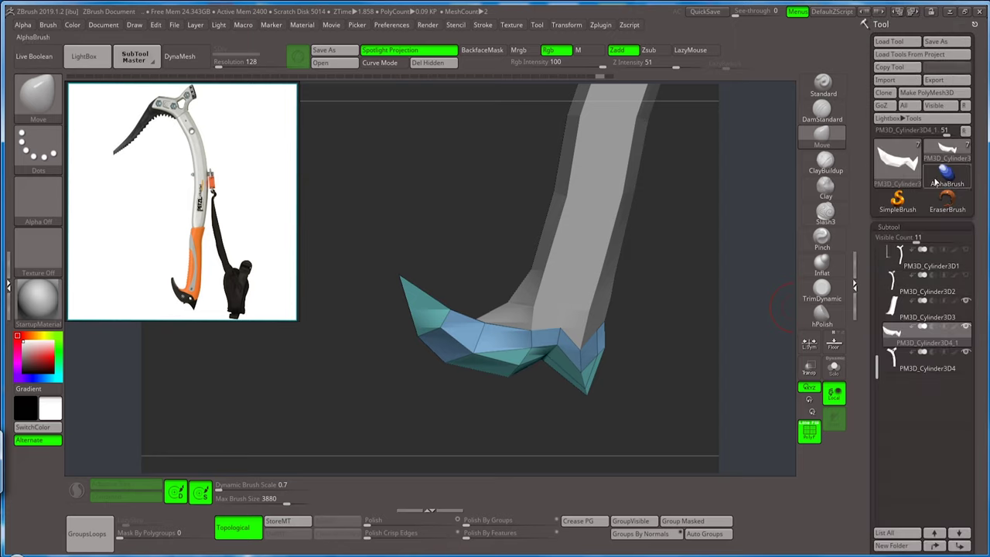
click(950, 44)
click(631, 508)
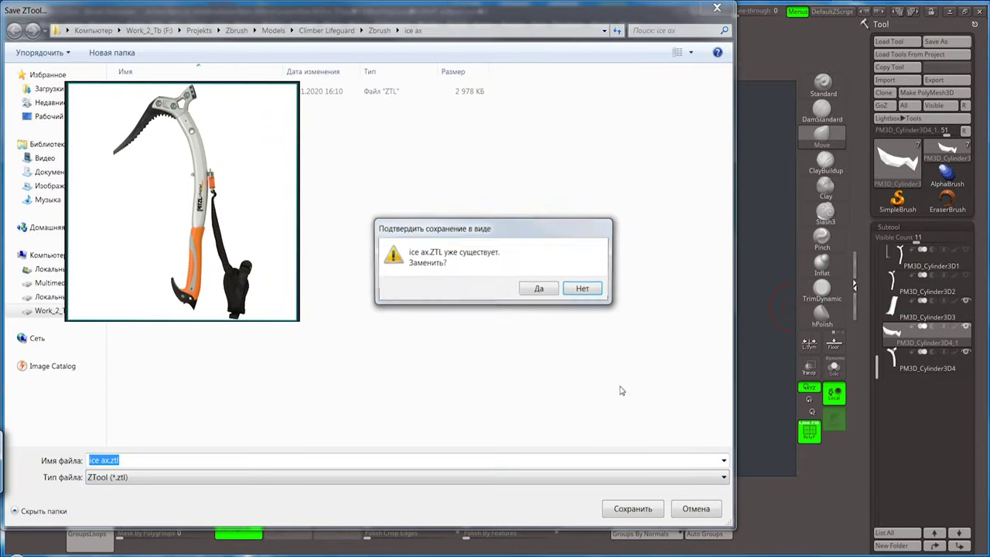
click(553, 296)
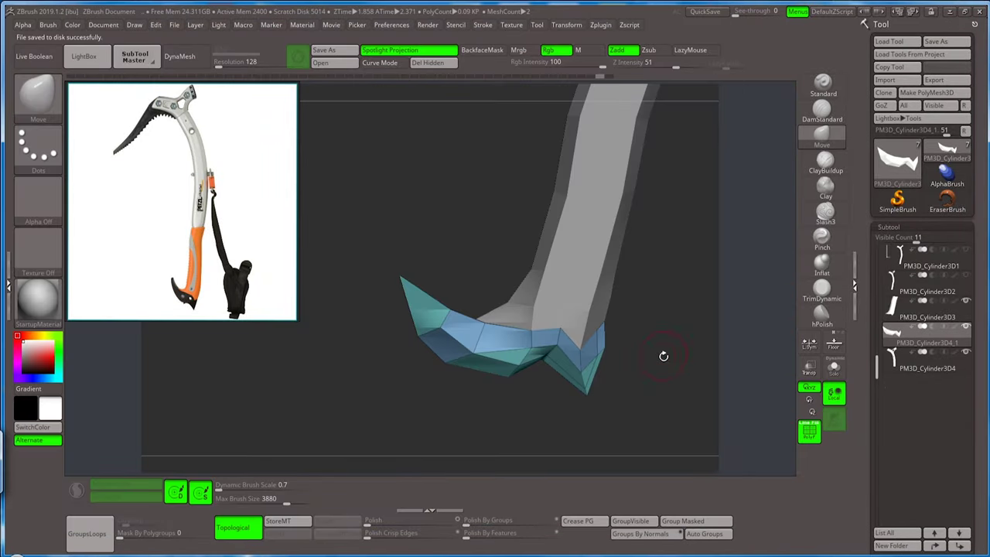
Preview the spike with Dynamic Subdiv on, then turn it back off.
scroll(871, 387, down, 2)
scroll(873, 383, down, 3)
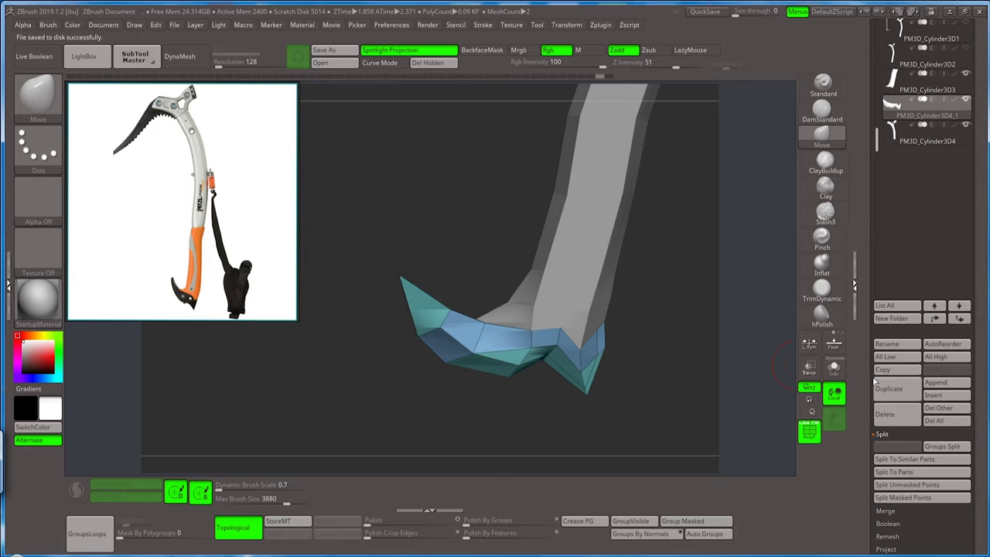
scroll(877, 372, down, 5)
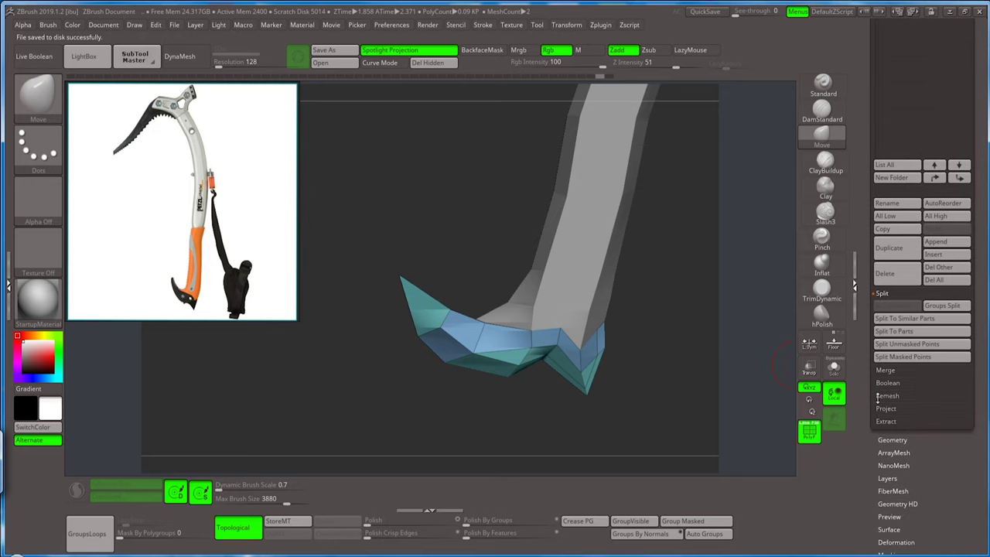
click(889, 440)
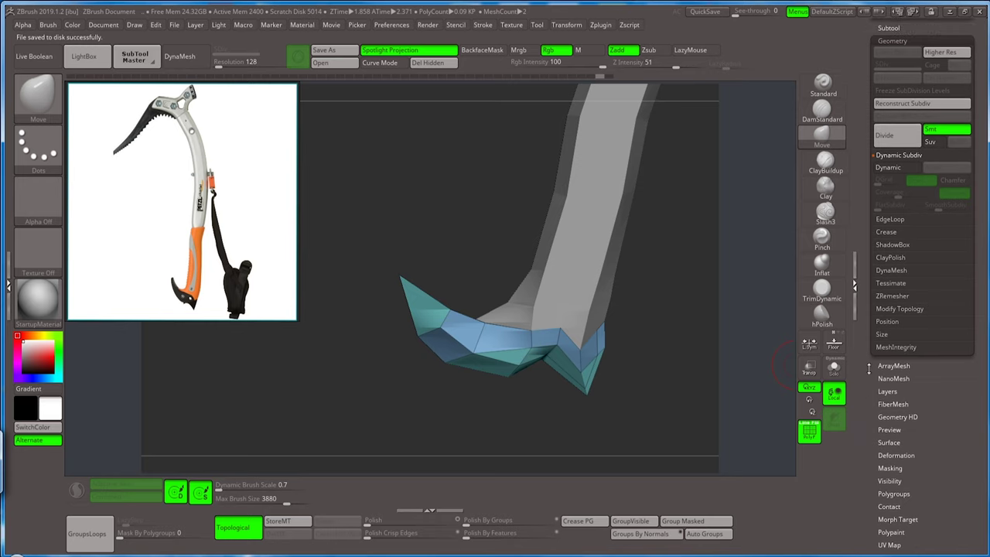
click(888, 168)
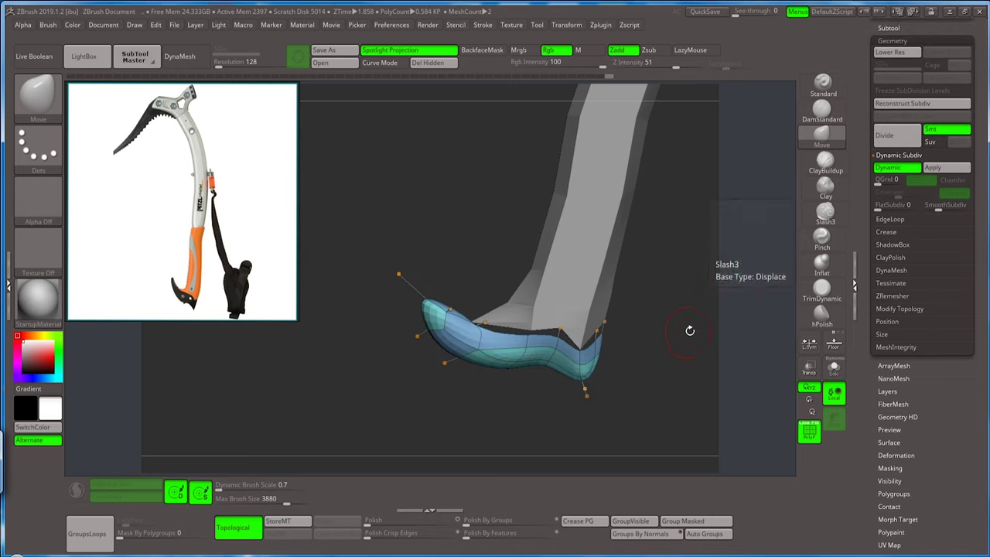
mouse_move(689, 332)
mouse_down()
mouse_move(635, 402)
mouse_move(782, 236)
mouse_up()
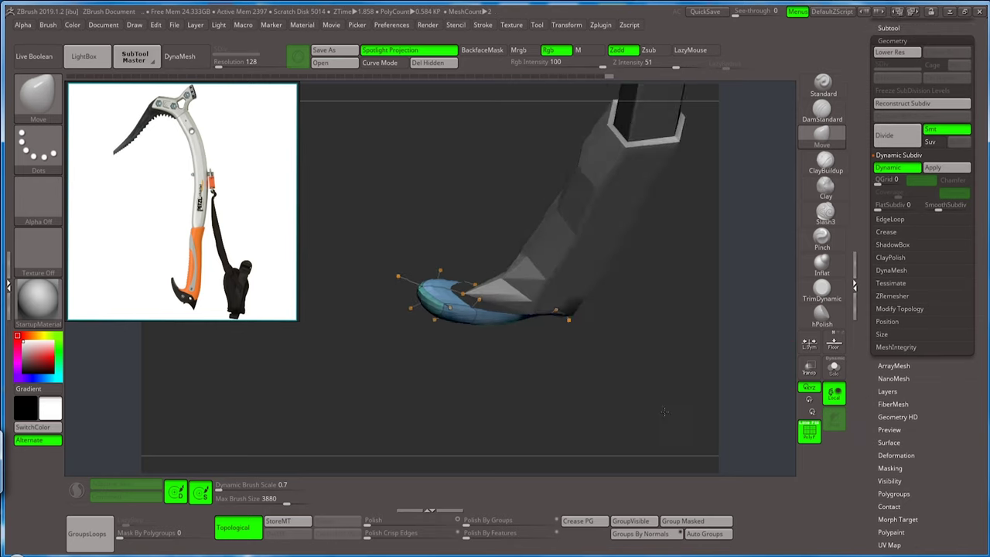
click(904, 169)
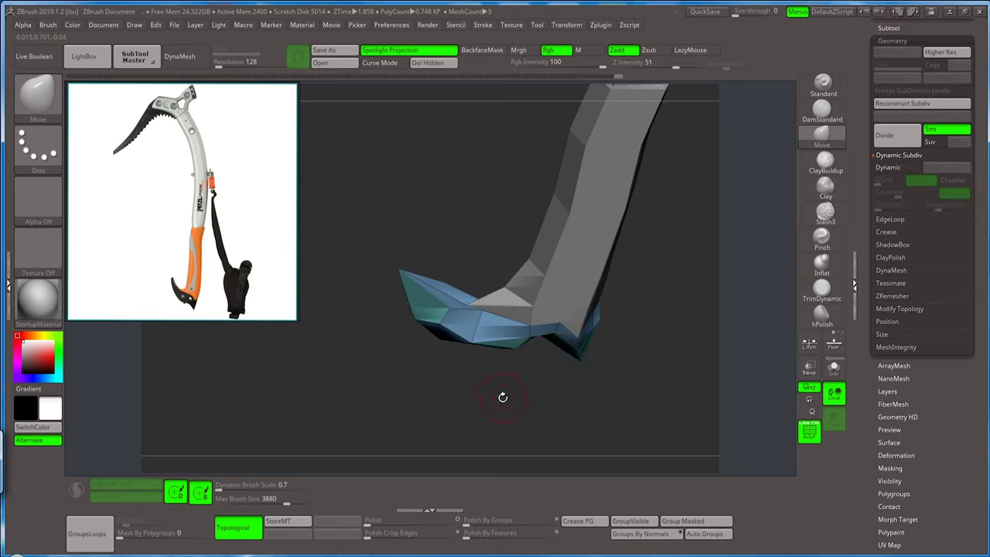
Make the shaft subtool PM3D_Cylinder3D3 active and view its lower end.
drag(503, 397, 511, 331)
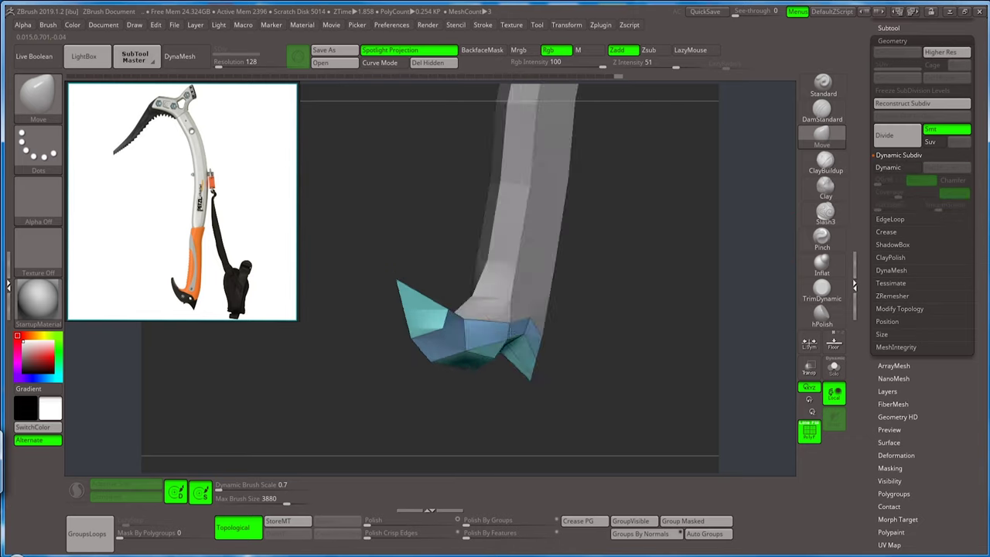
alt+click(515, 261)
mouse_move(628, 239)
mouse_down()
mouse_move(645, 316)
mouse_move(637, 291)
mouse_move(606, 327)
mouse_move(512, 340)
mouse_up()
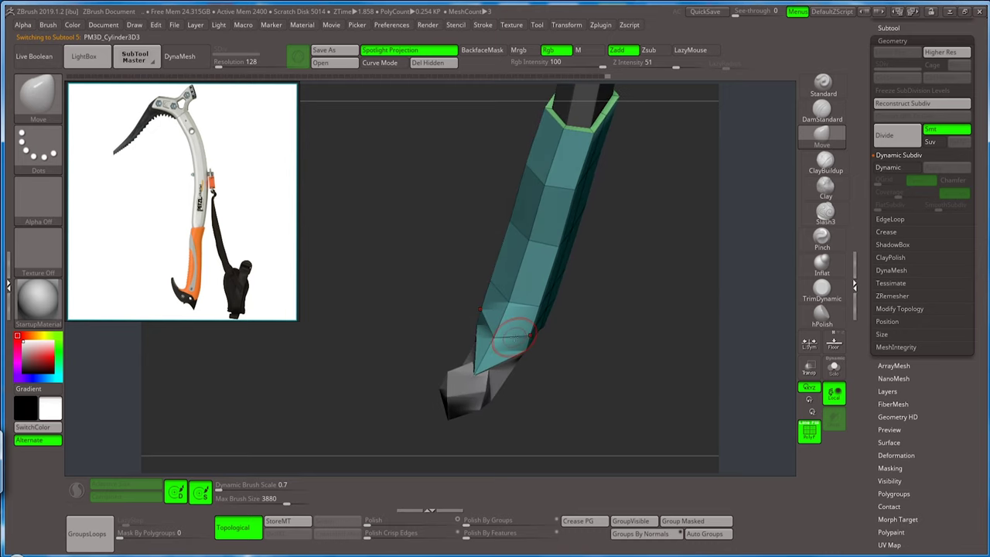
Insert a ZModeler edge loop near the shaft's lower tip.
key(b)
key(z)
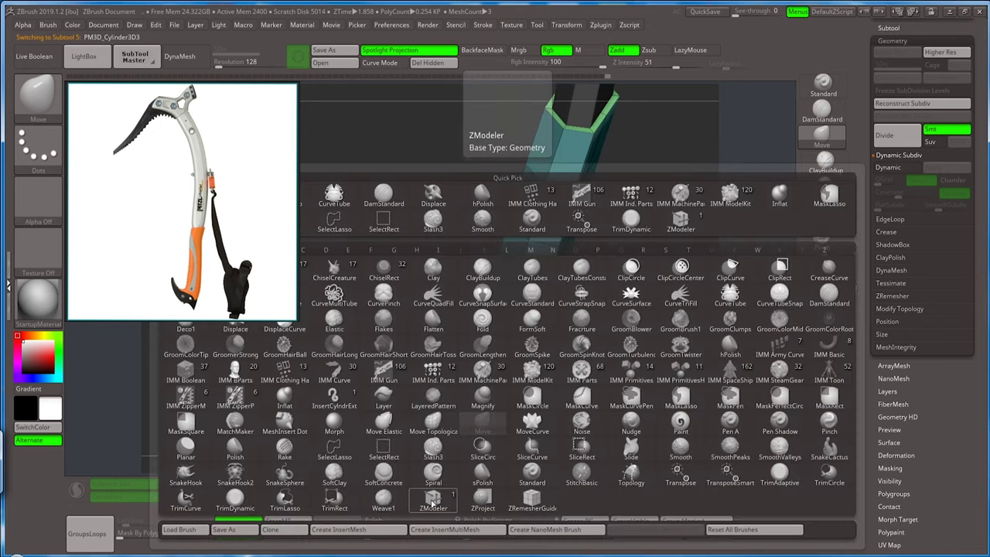
key(m)
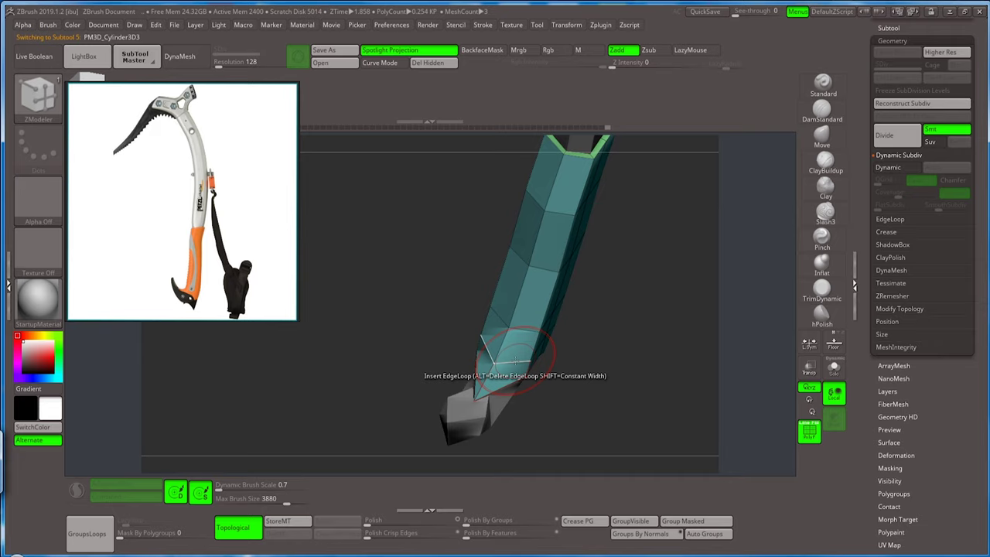
click(515, 358)
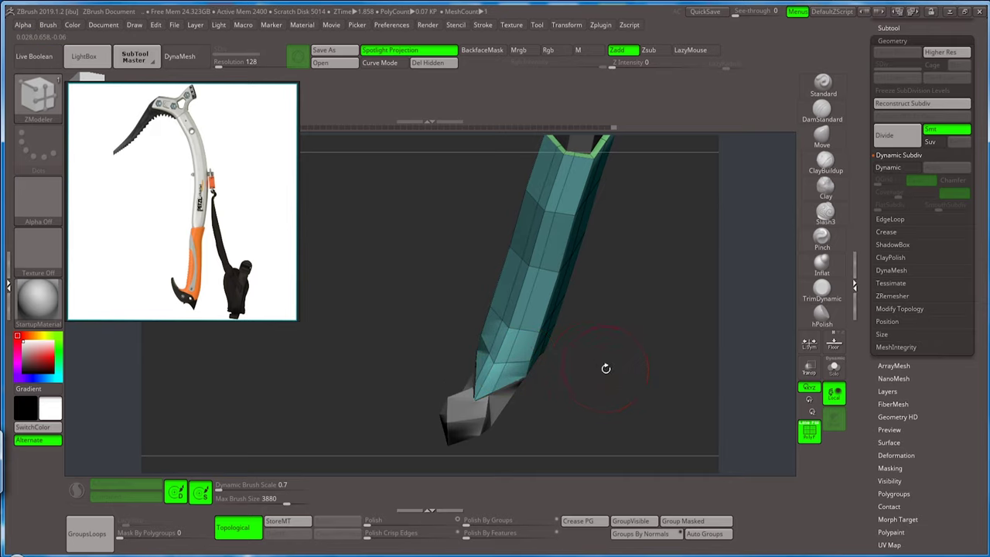
mouse_move(606, 364)
mouse_down()
mouse_move(588, 369)
mouse_move(607, 368)
mouse_move(605, 398)
mouse_up()
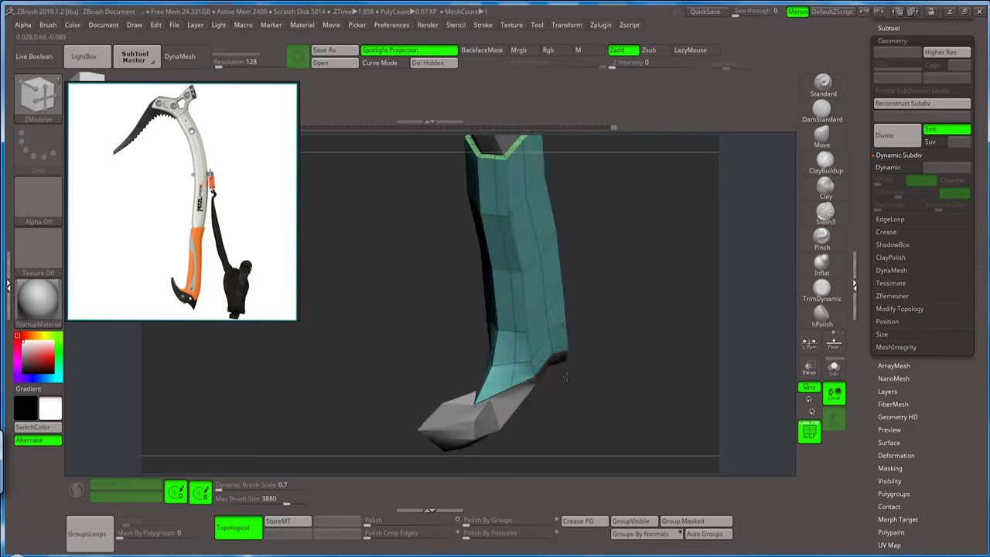
drag(516, 364, 567, 367)
Insert multiple edge loops on the shaft just above the spike.
key(b)
key(z)
key(m)
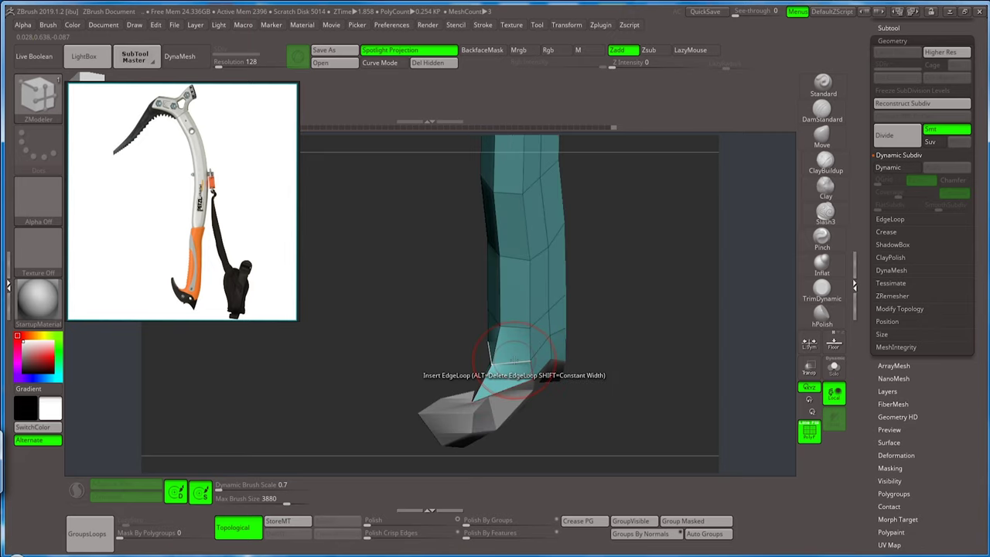
key(space)
click(417, 303)
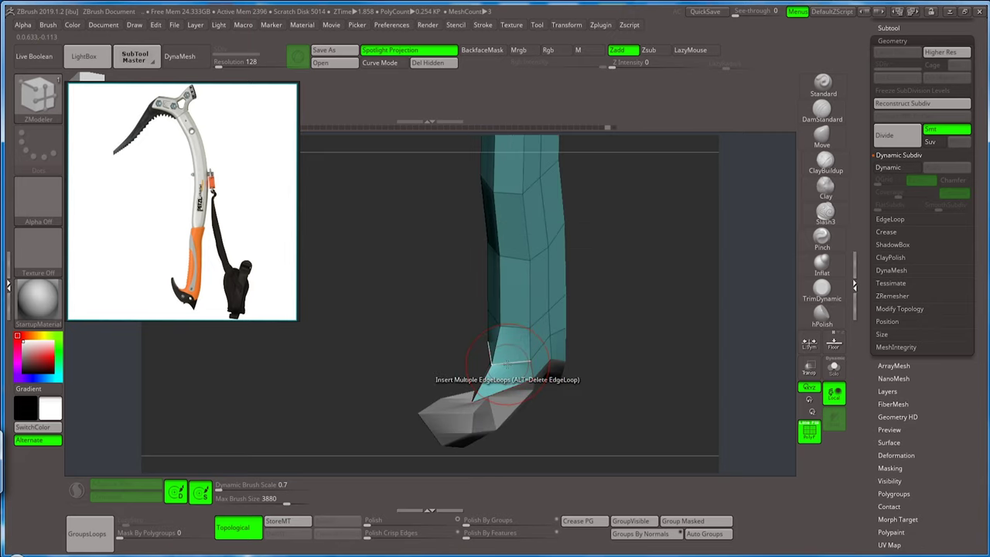
mouse_move(554, 420)
mouse_down()
mouse_move(529, 431)
mouse_move(740, 222)
mouse_up()
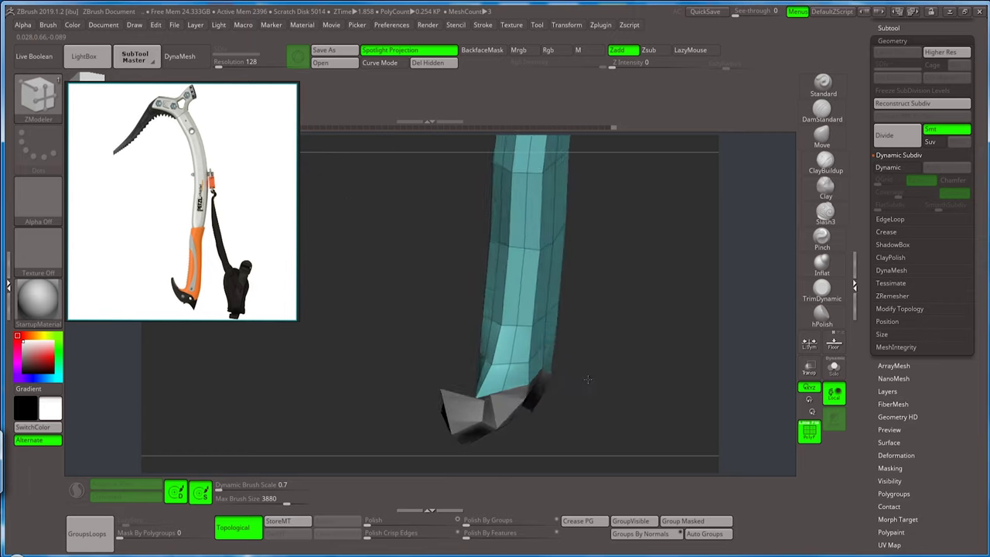
Switch to the Move brush and Solo the shaft.
click(824, 141)
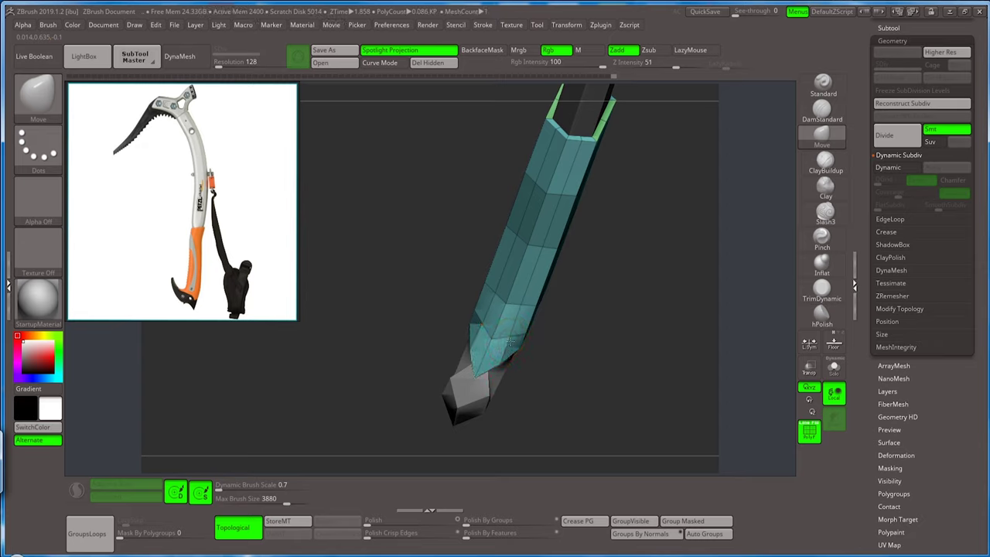
mouse_move(565, 383)
mouse_down()
mouse_move(491, 354)
mouse_move(522, 389)
mouse_move(599, 308)
mouse_move(601, 322)
mouse_move(545, 268)
mouse_move(578, 267)
mouse_move(575, 258)
mouse_move(599, 269)
mouse_move(515, 315)
mouse_up()
click(834, 368)
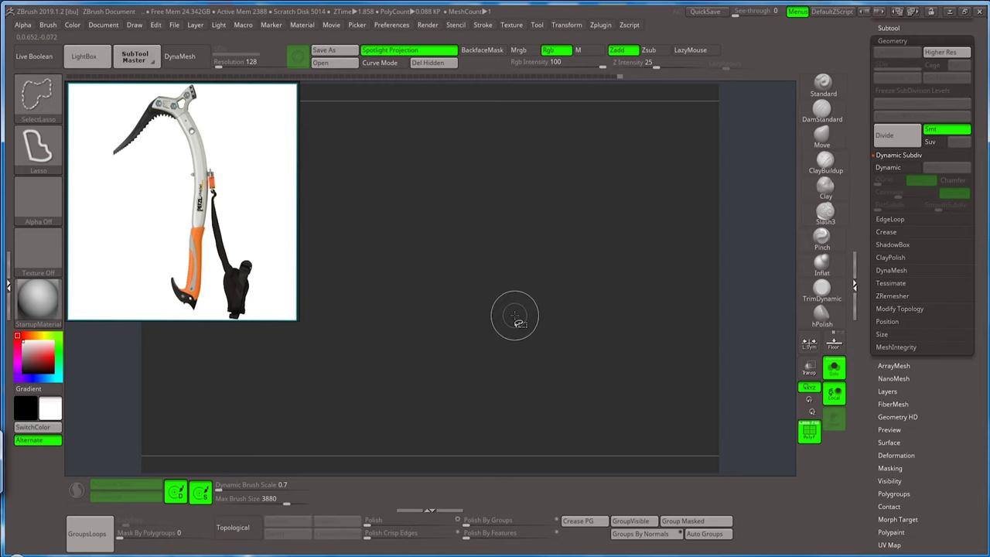
Unhide the shaft, then lasso-hide its middle and remaining sections, leaving the lower spike piece.
ctrl+shift+click(547, 296)
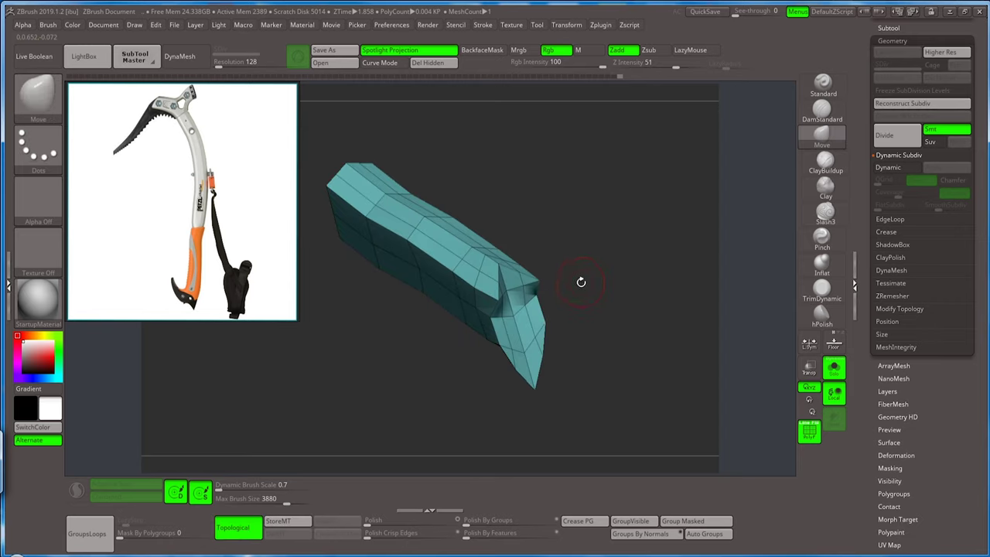
drag(581, 282, 607, 261)
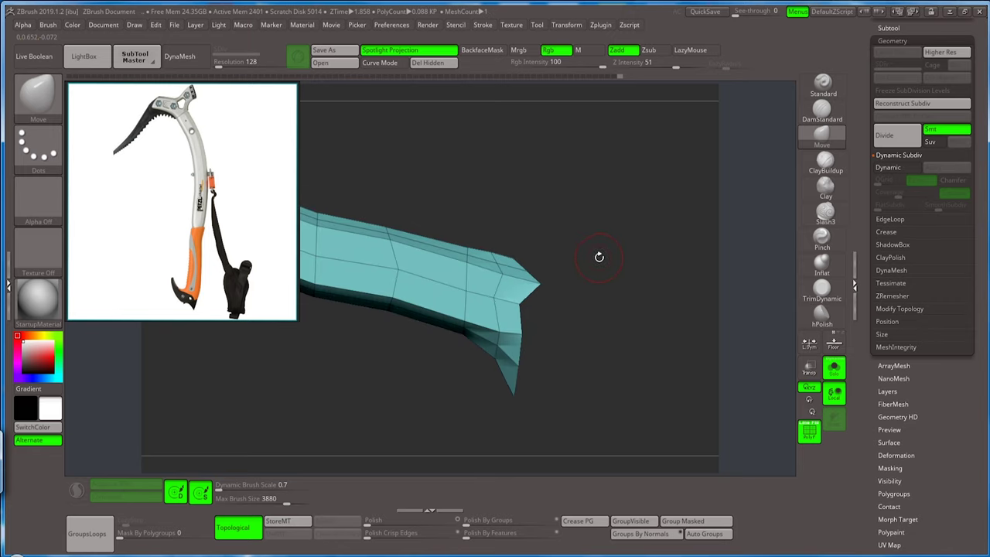
key(ctrl+shift)
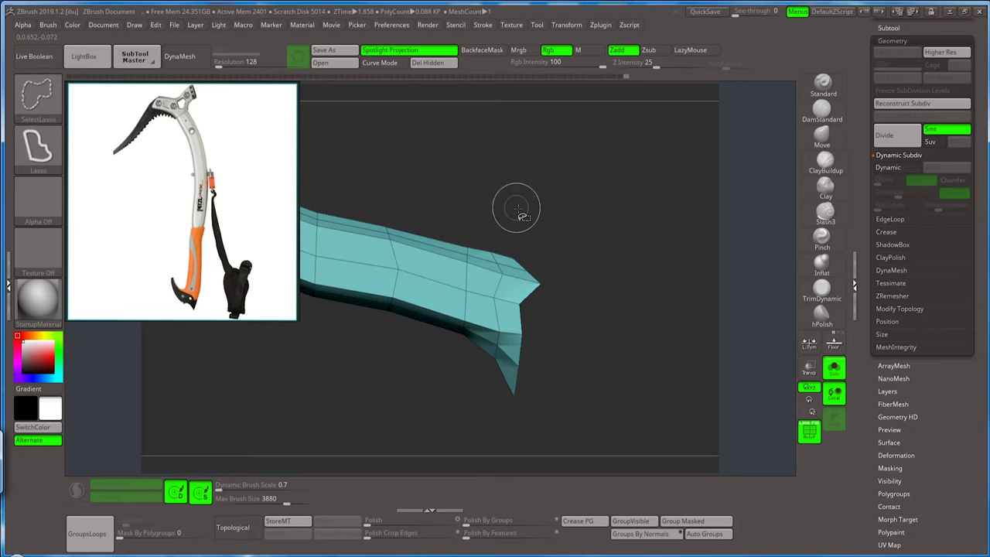
ctrl+shift+drag(473, 262, 403, 341)
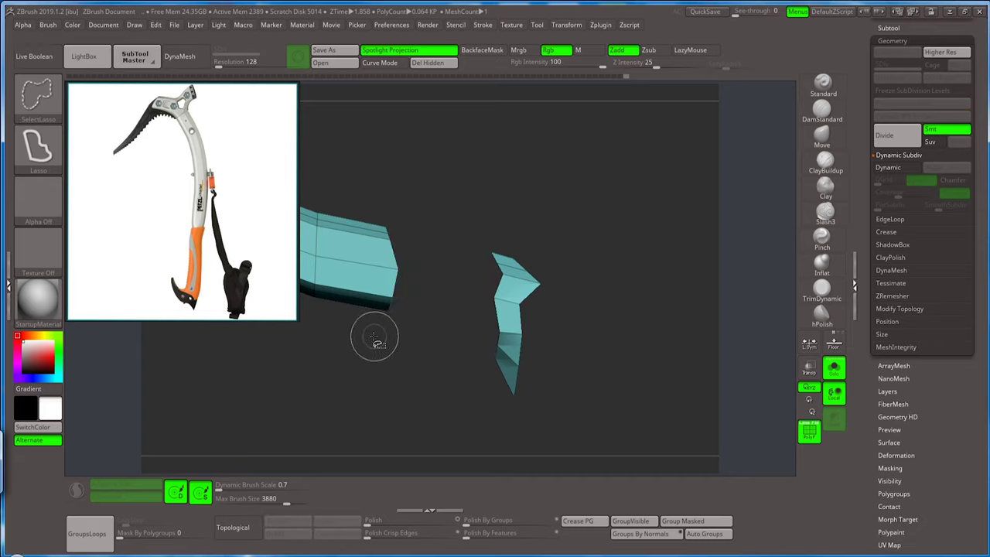
mouse_move(447, 281)
mouse_down()
mouse_move(463, 288)
mouse_move(463, 246)
mouse_move(484, 288)
mouse_up()
key(ctrl+shift)
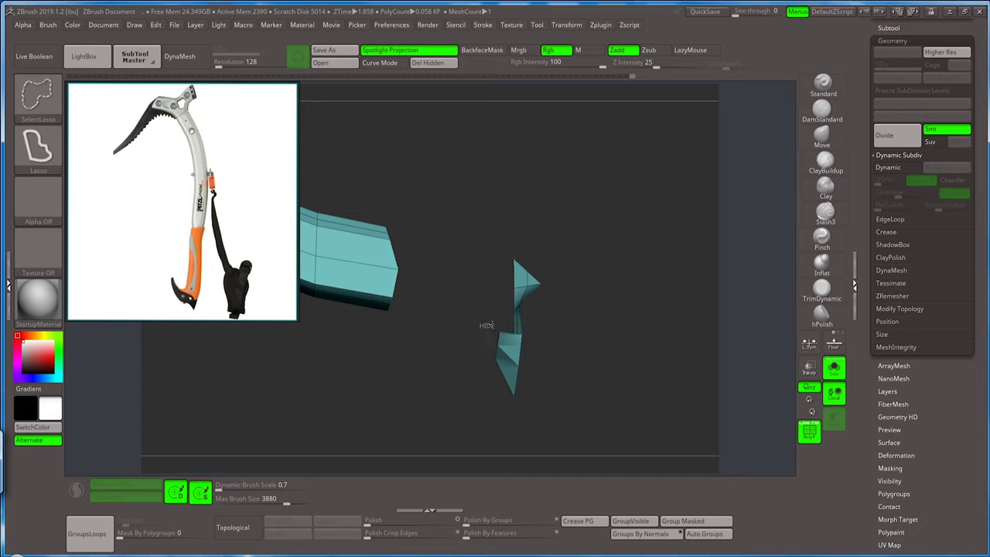
mouse_move(487, 325)
ctrl+shift+mouse_down()
mouse_move(493, 353)
mouse_move(542, 306)
mouse_move(561, 314)
mouse_move(505, 234)
mouse_move(464, 340)
ctrl+shift+mouse_up()
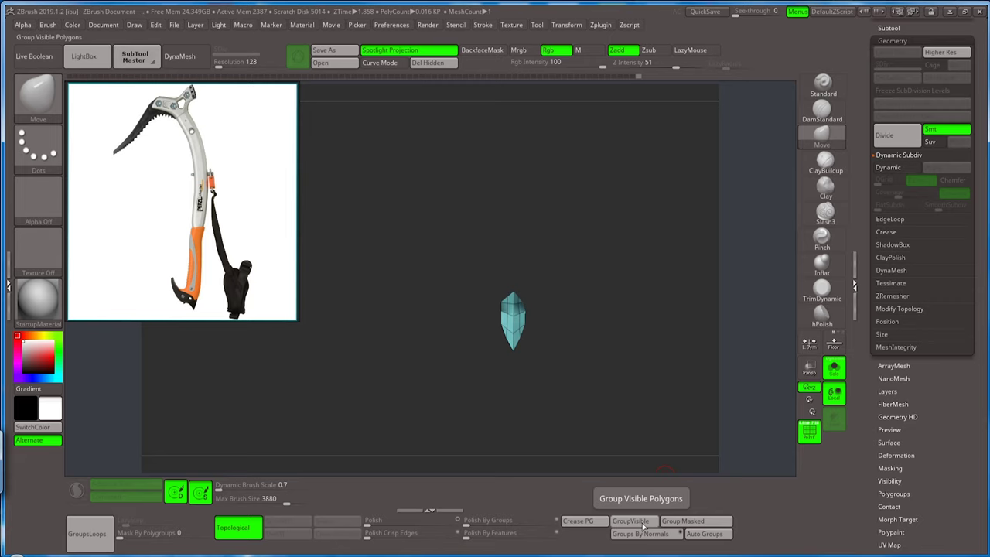
Group all visible polygons into one polygroup and inspect the spike from the side.
click(643, 526)
drag(603, 369, 597, 367)
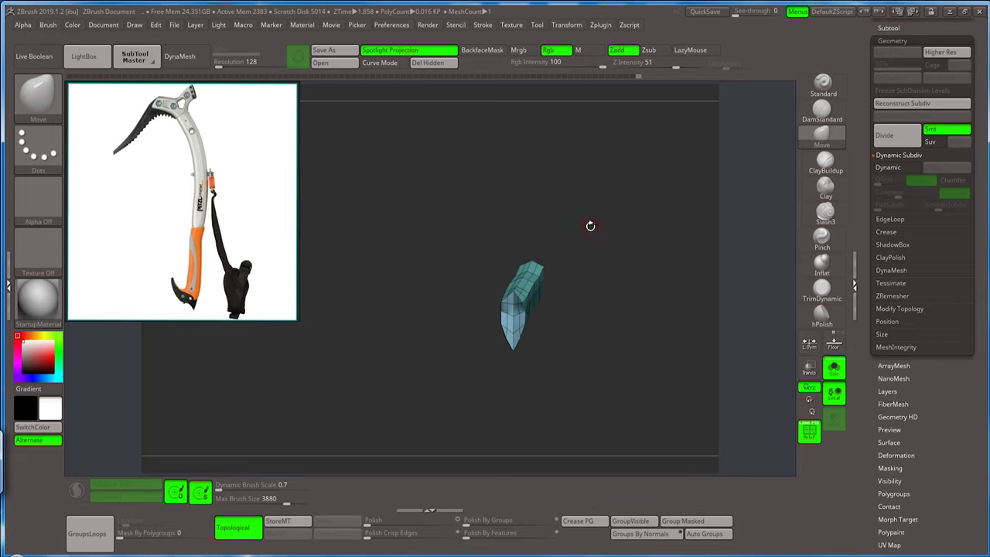
mouse_move(590, 224)
mouse_down()
mouse_move(608, 239)
mouse_move(584, 265)
mouse_move(606, 401)
mouse_up()
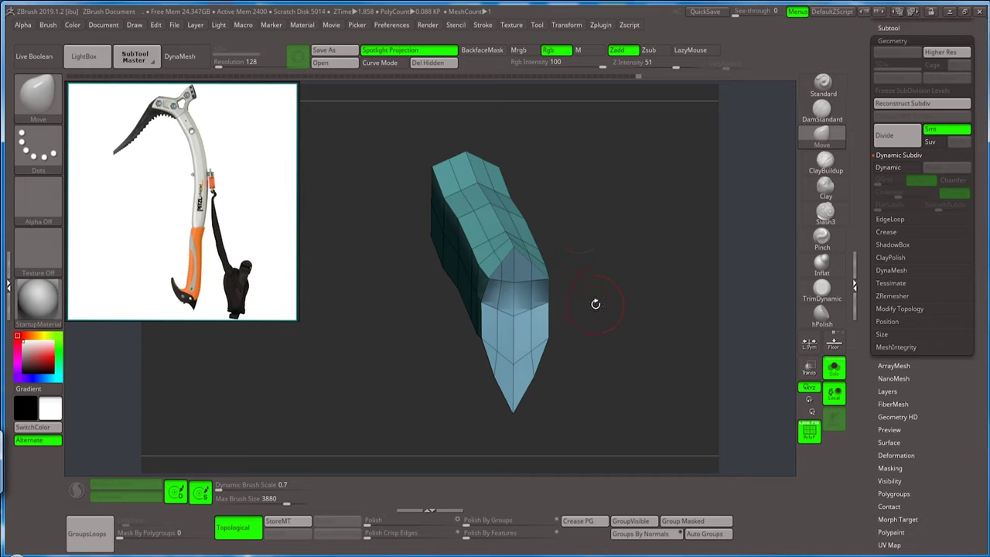
drag(596, 304, 593, 305)
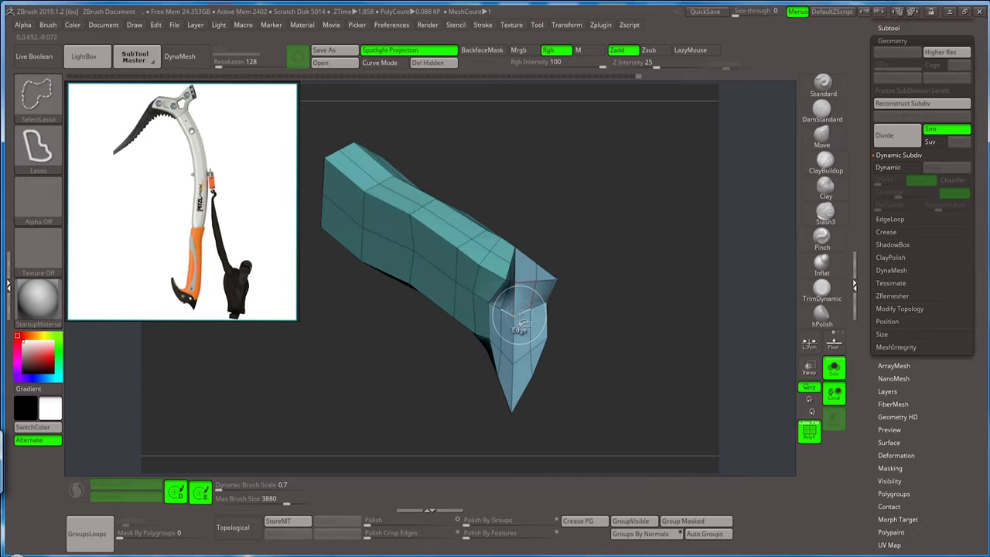
In ZModeler, delete the polygons at the spike's bend and the loose lower piece.
key(b)
key(m)
key(v)
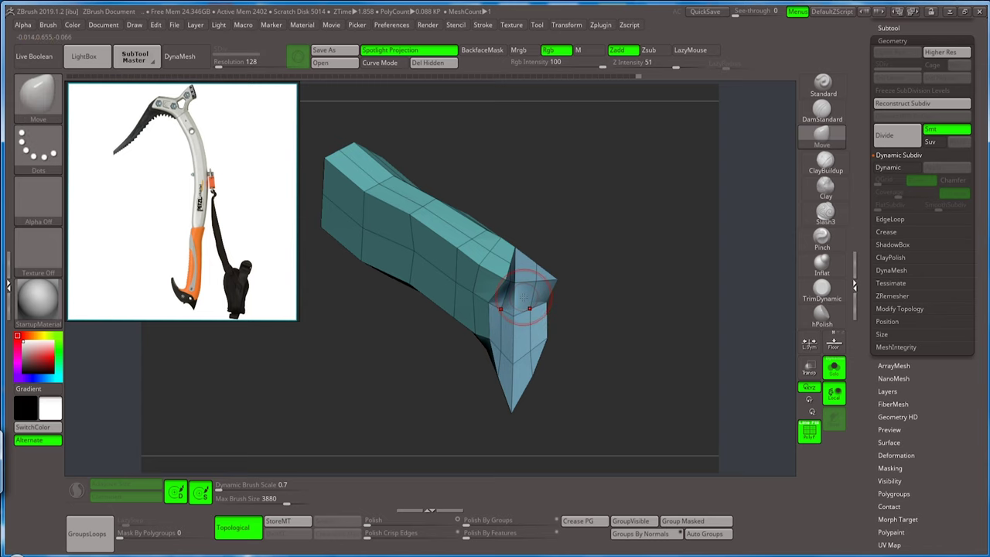
key(b)
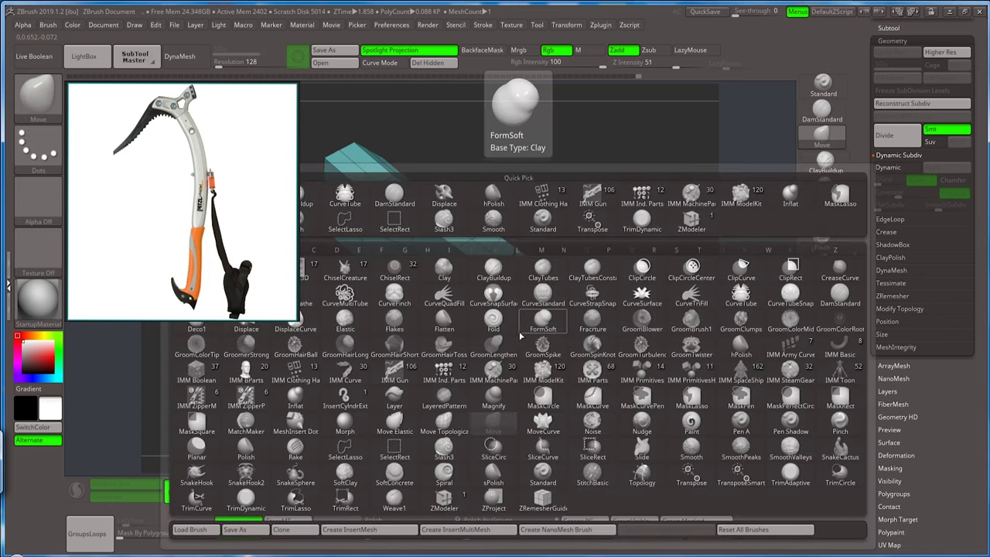
click(444, 502)
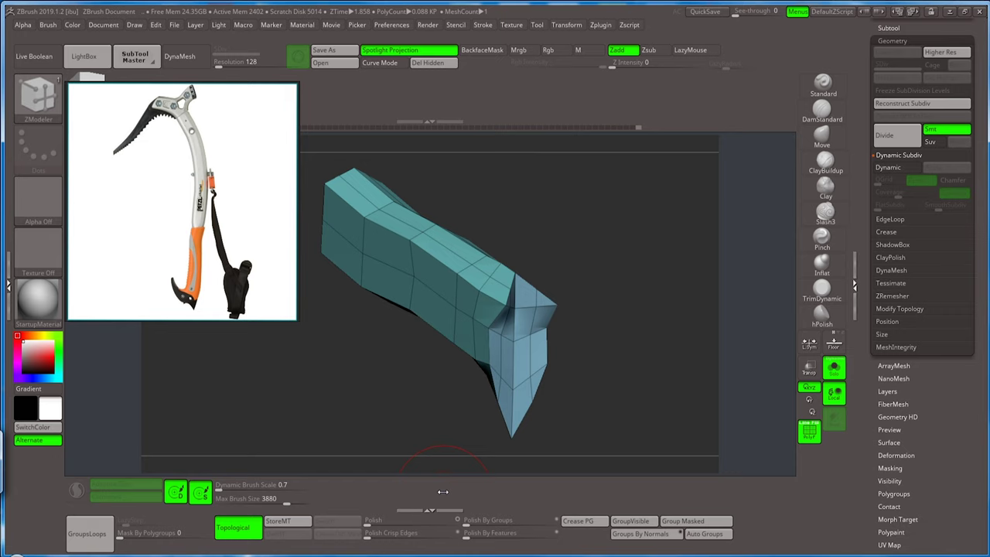
click(523, 323)
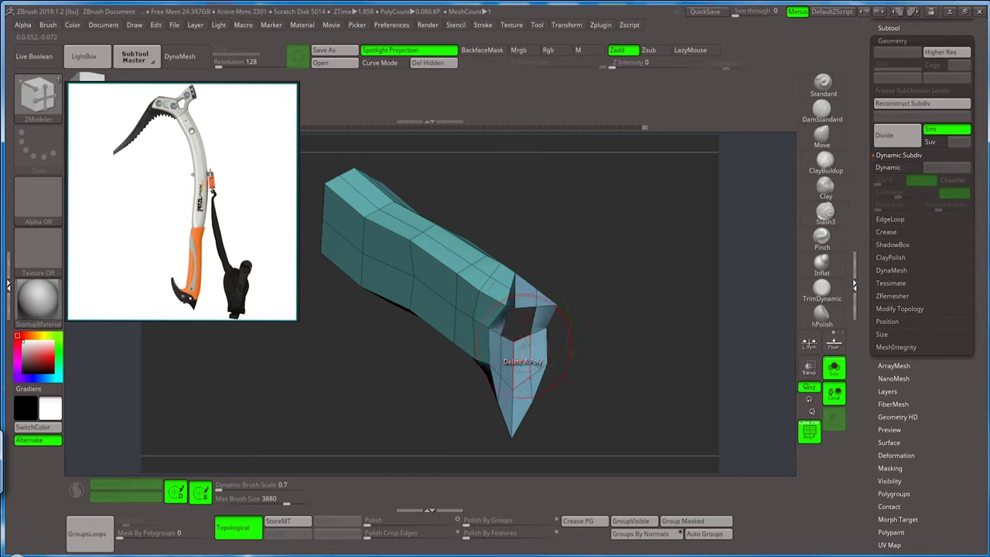
click(518, 341)
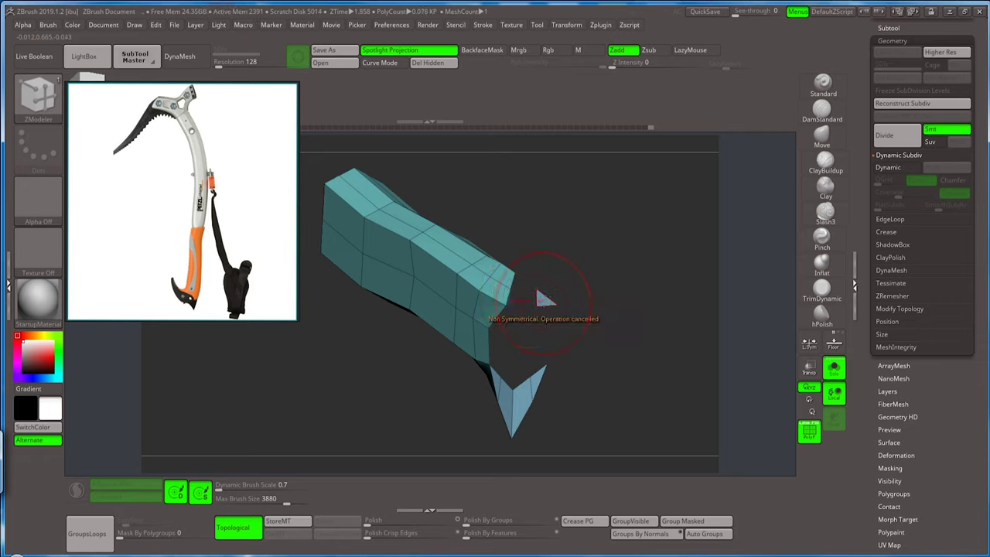
drag(588, 294, 503, 306)
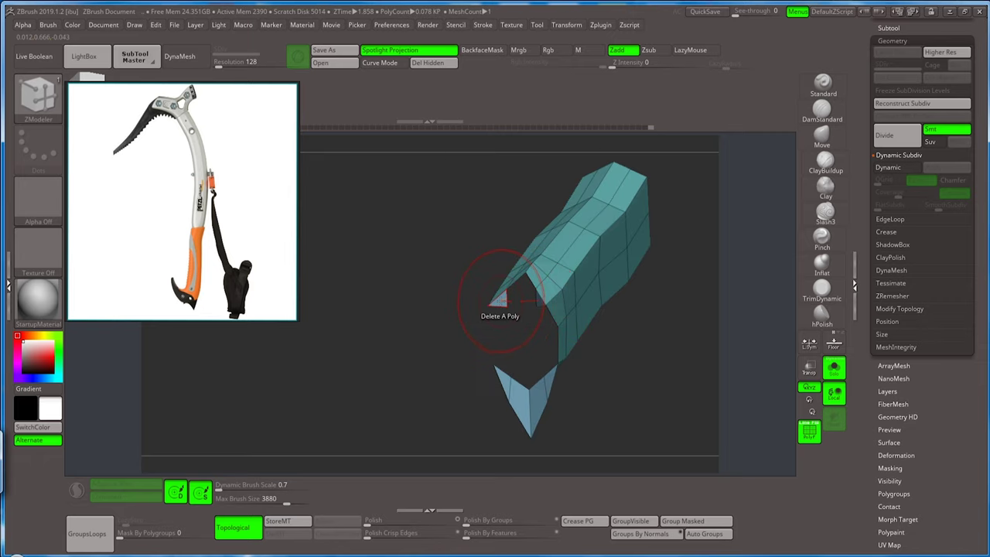
click(525, 403)
Insert multiple edge loops near the spike tip.
drag(500, 381, 513, 340)
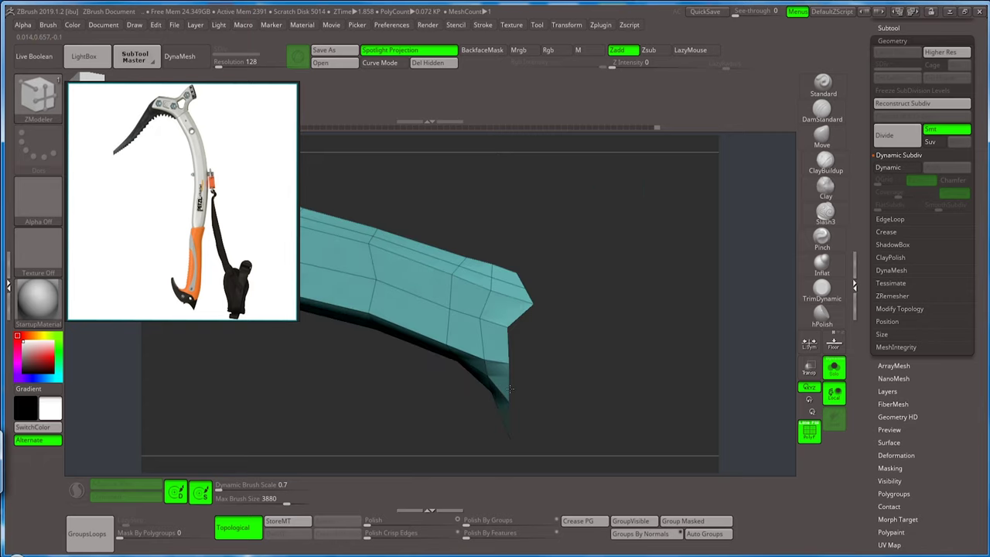
click(501, 320)
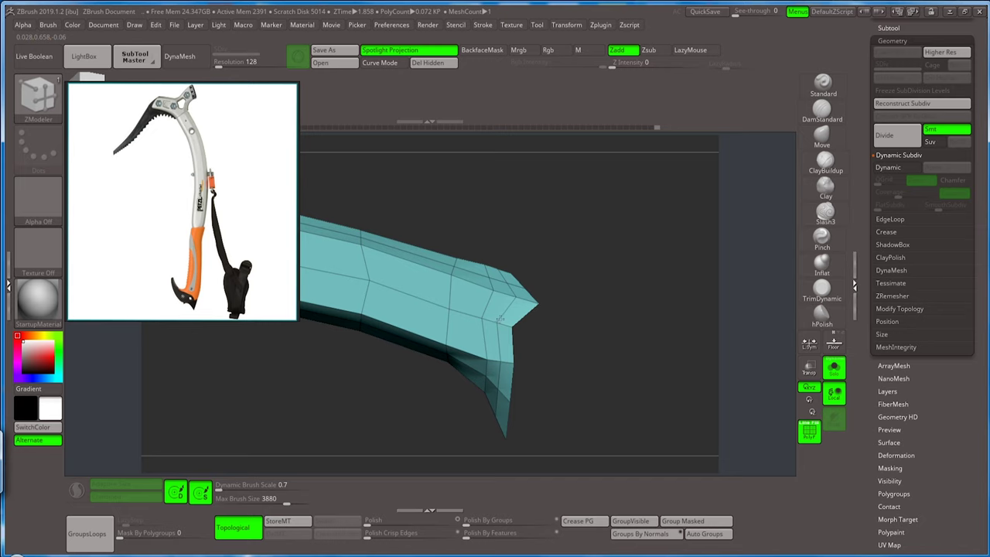
key(space)
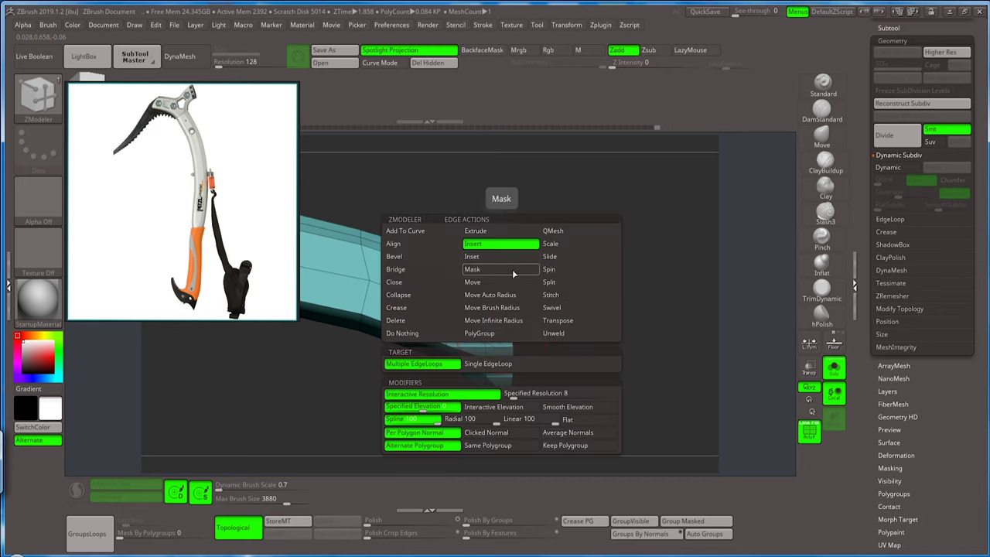
click(492, 247)
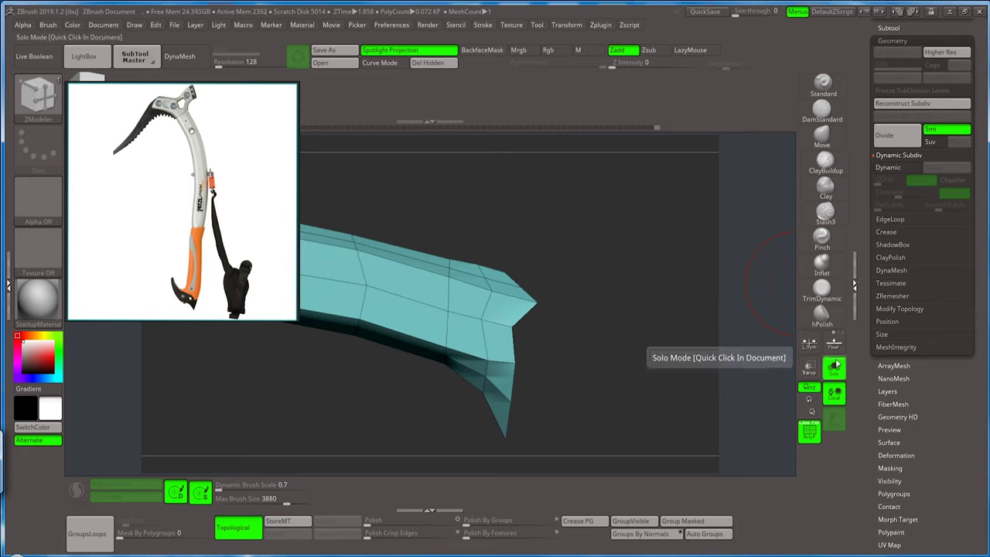
Turn off Solo and lasso-mask the teal part, leaving the tip unmasked.
click(835, 371)
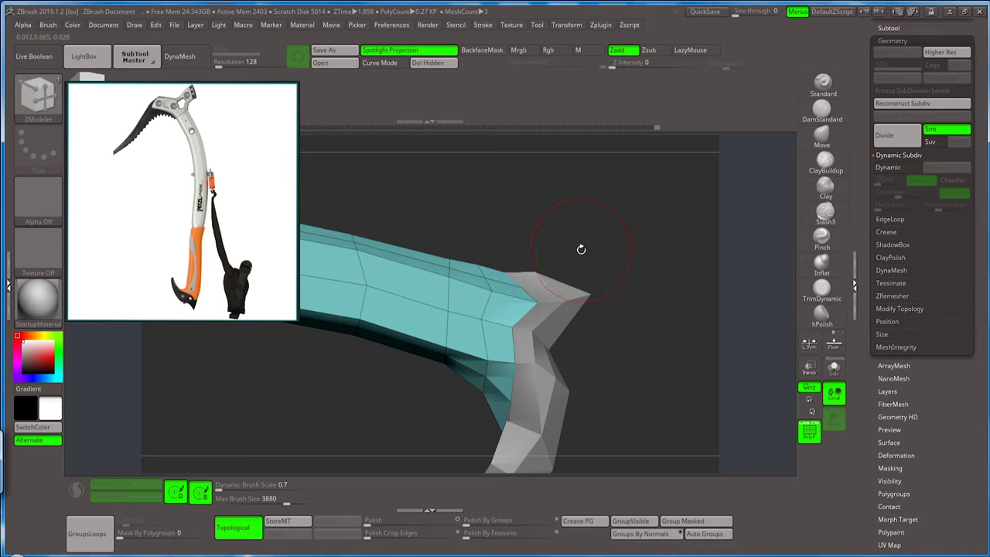
key(ctrl)
mouse_move(500, 246)
ctrl+mouse_down()
mouse_move(495, 401)
mouse_move(588, 294)
ctrl+mouse_up()
Center the Transpose gizmo on the unmasked tip and nudge it slightly along X.
key(w)
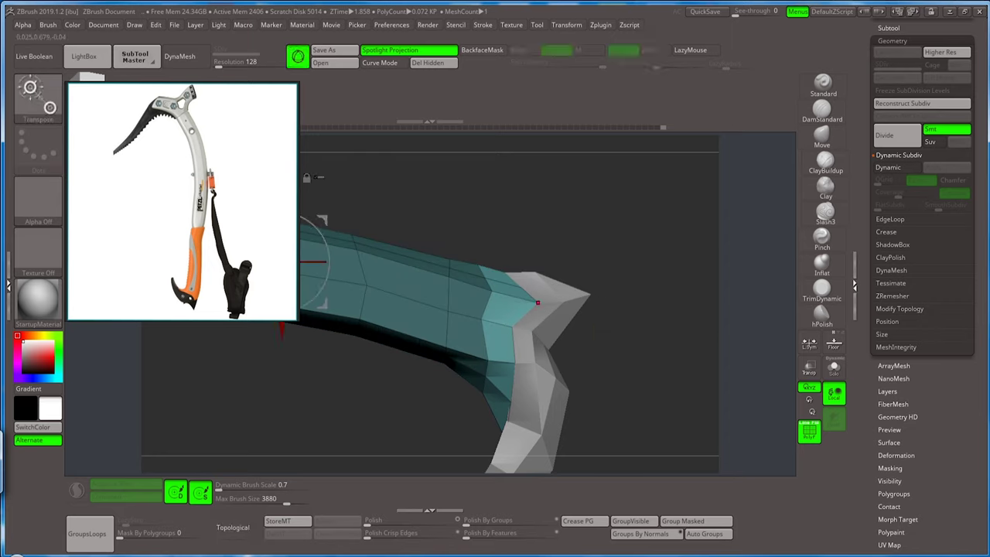
alt+drag(459, 229, 503, 232)
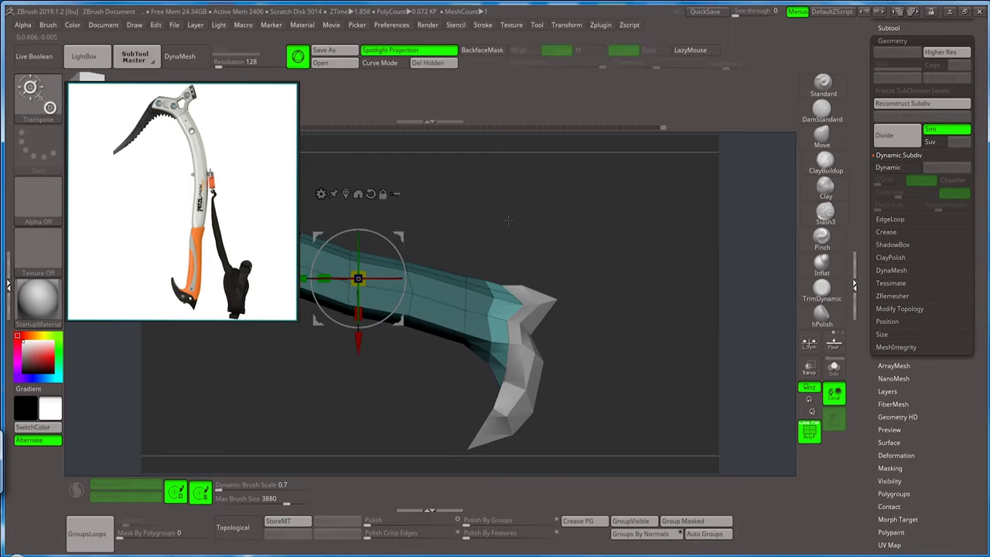
click(387, 198)
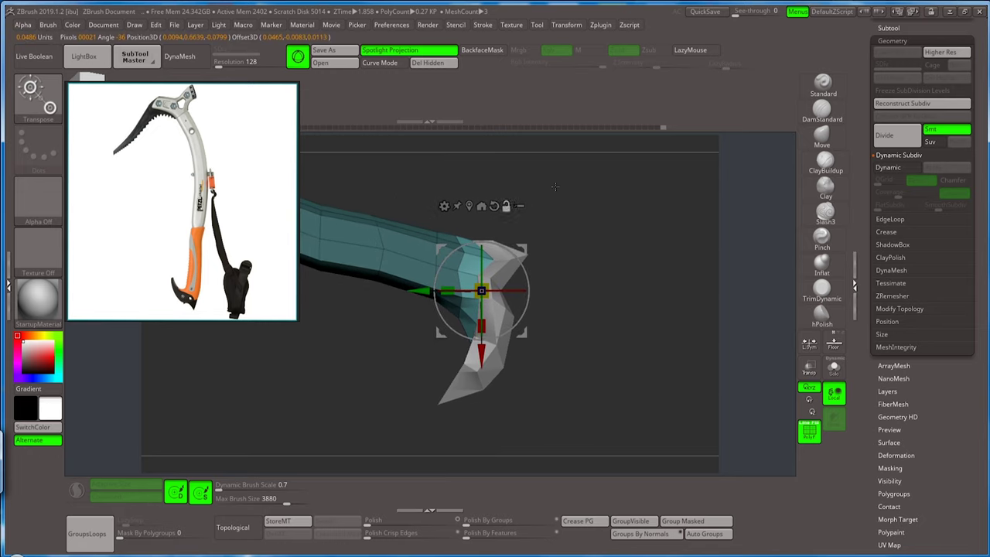
drag(603, 232, 597, 293)
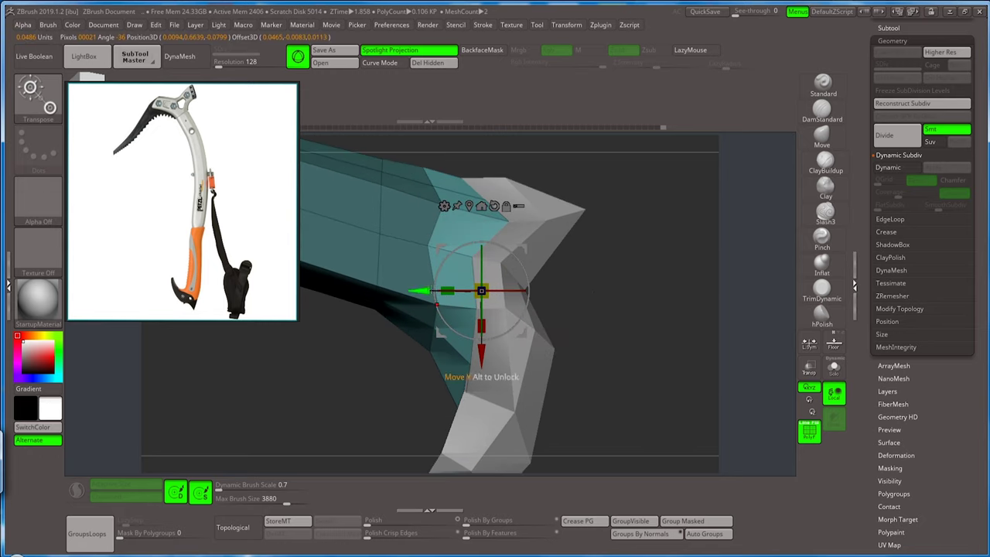
drag(481, 355, 490, 354)
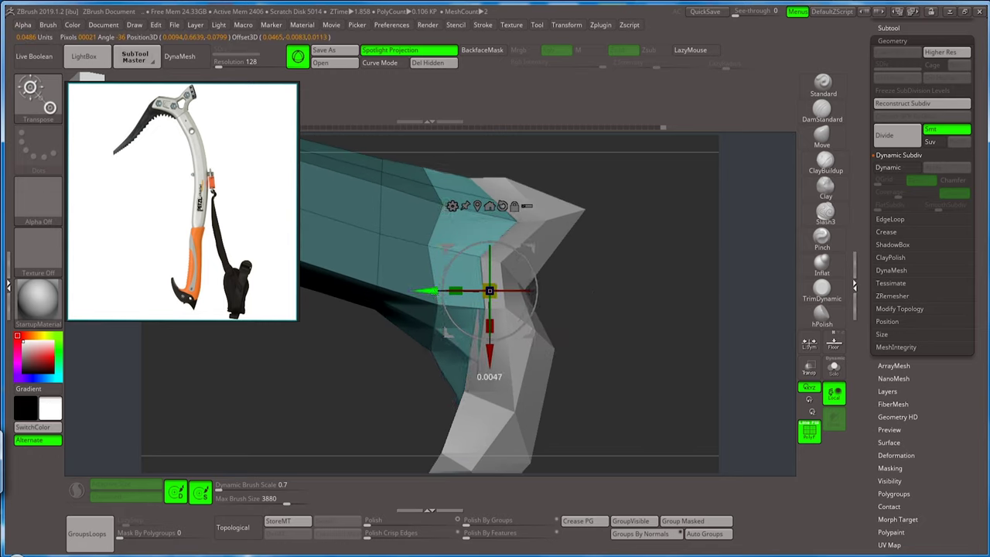
Insert a single edge loop near the tip with Transp on, undoing the extra loop.
key(q)
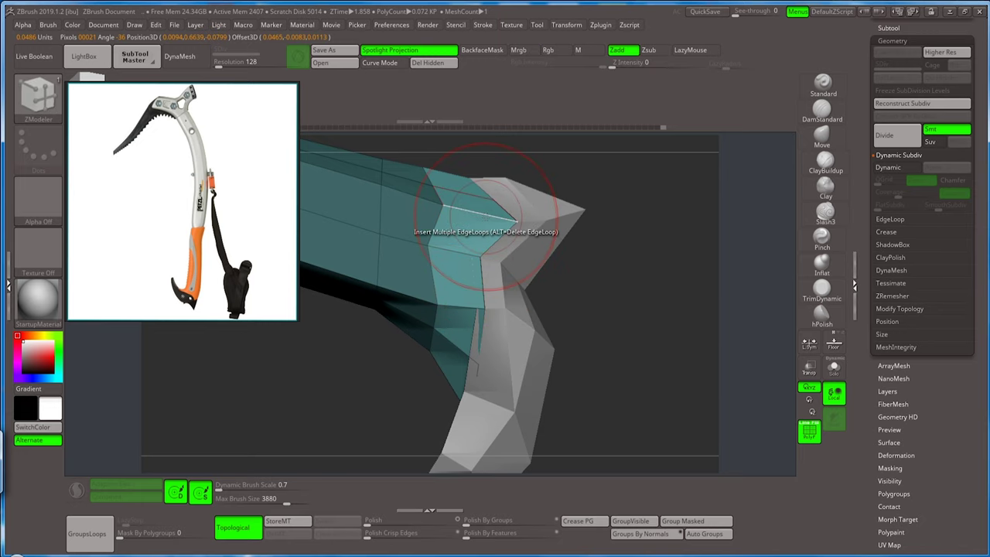
key(space)
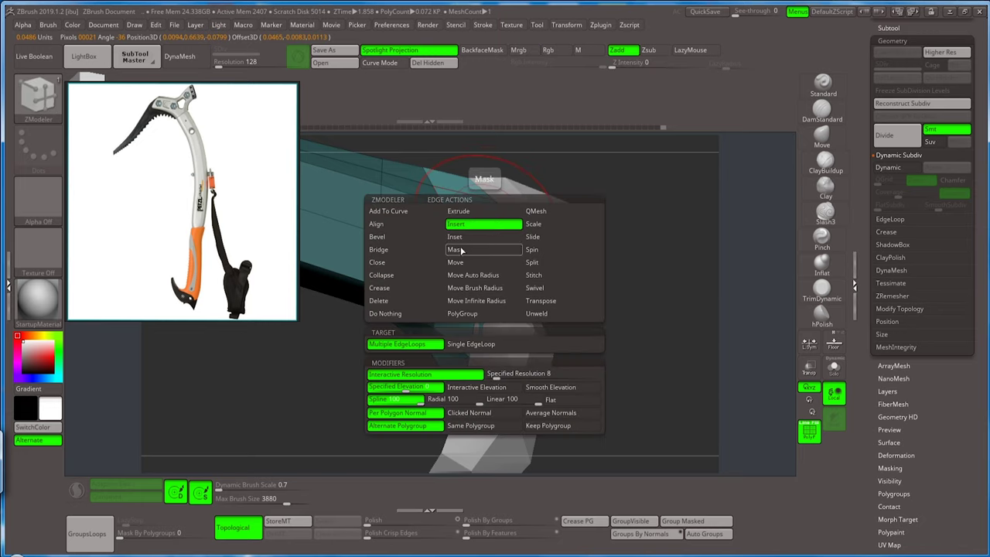
click(406, 344)
click(498, 219)
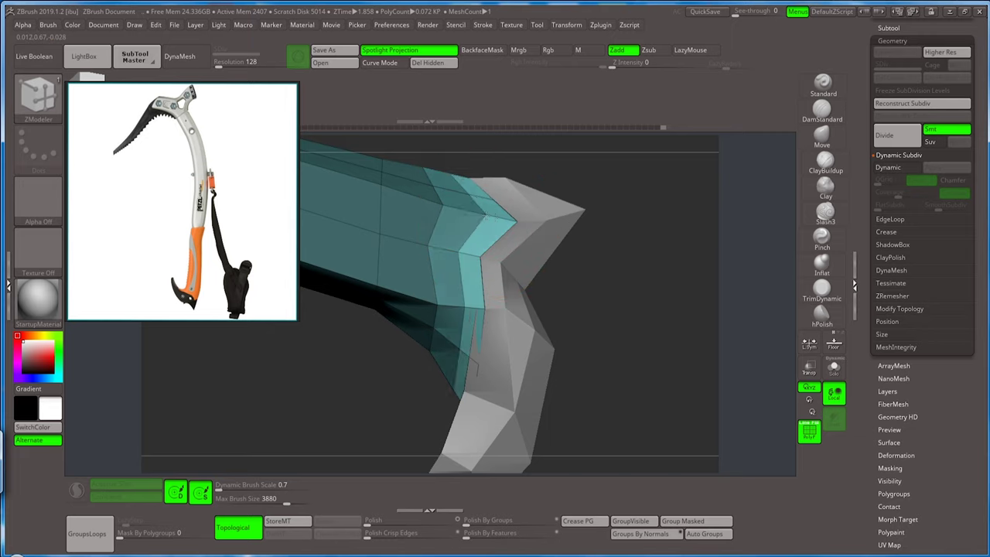
click(809, 370)
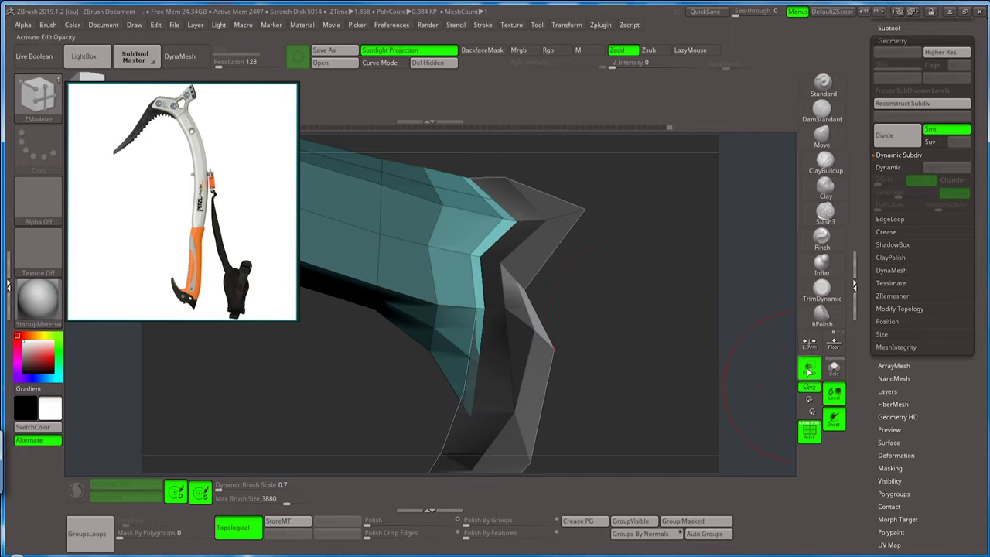
click(488, 232)
click(491, 216)
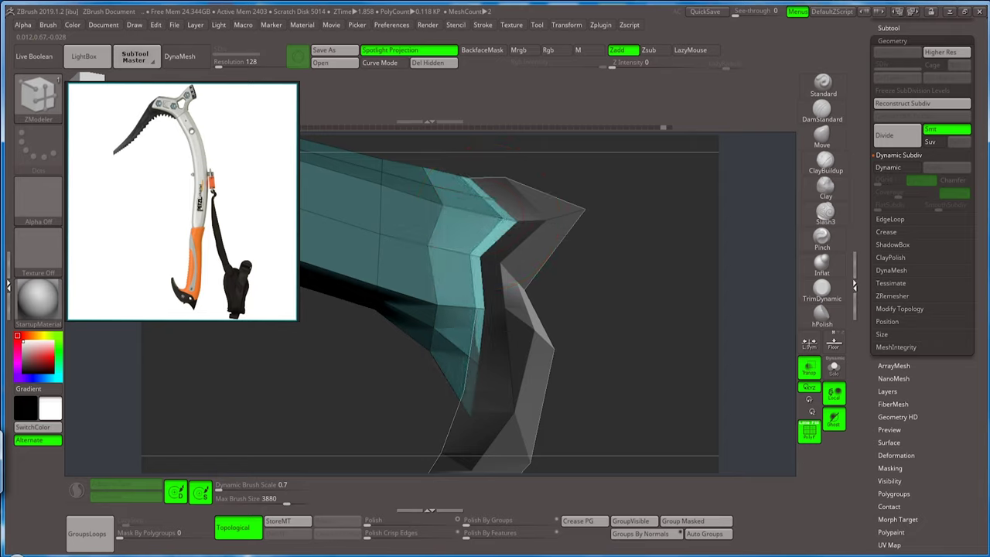
key(ctrl+z)
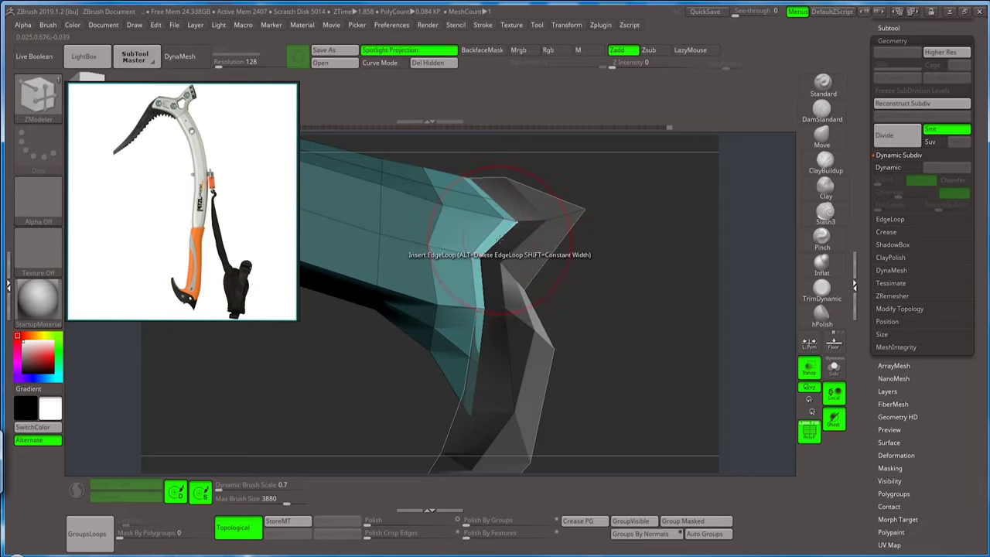
Swivel the tip edges so the shaft end bends to follow the grey spike.
key(space)
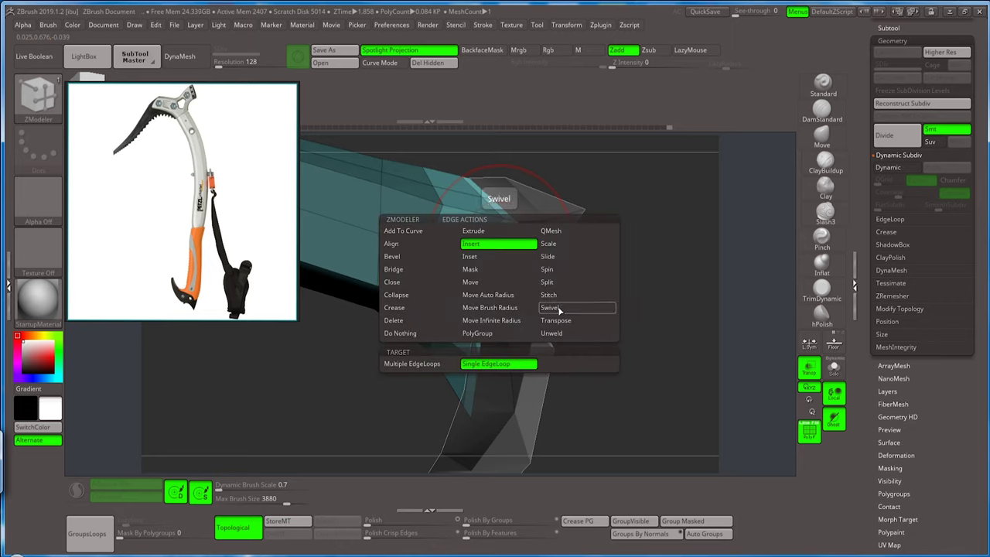
click(559, 309)
drag(595, 266, 499, 244)
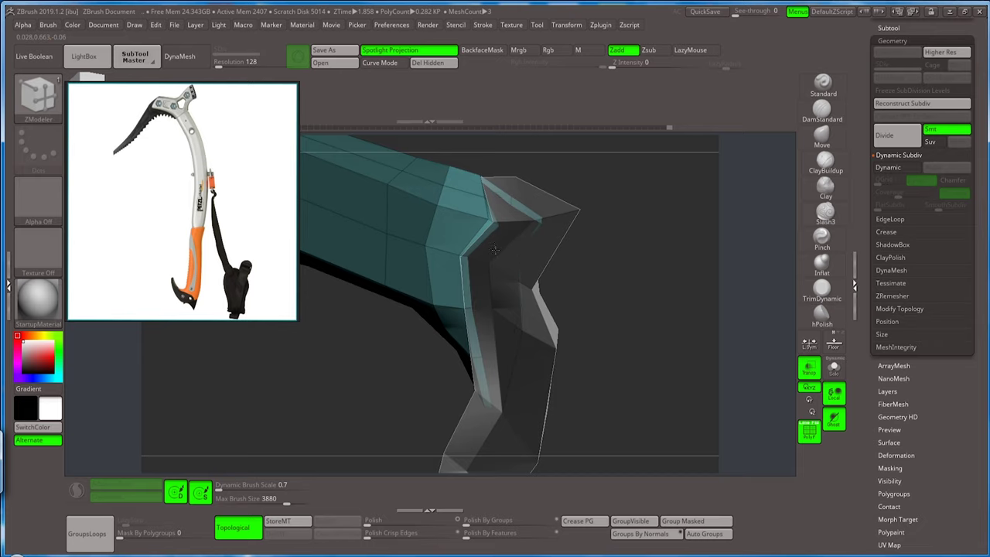
drag(550, 262, 484, 329)
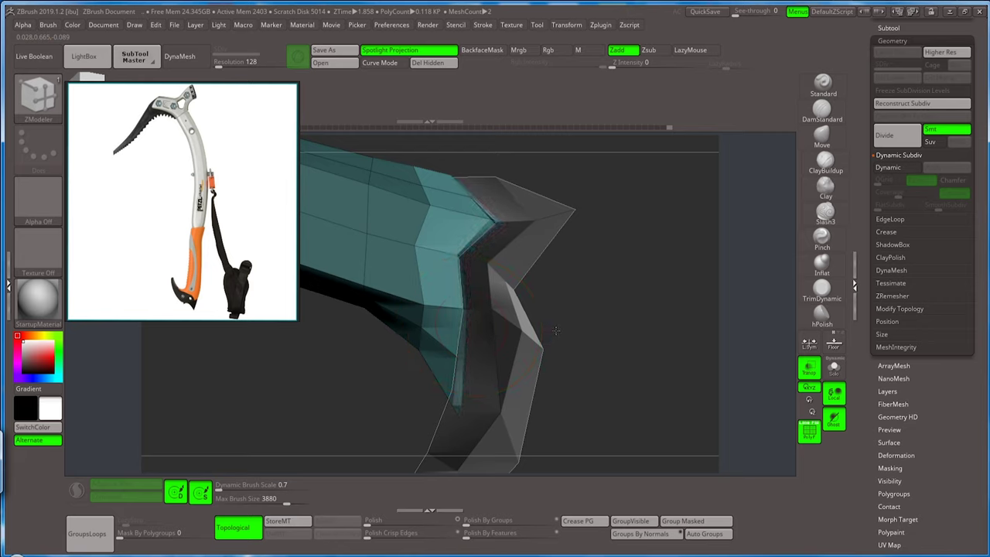
Undo two mesh changes and redo them while orbiting the axe head.
drag(596, 271, 658, 239)
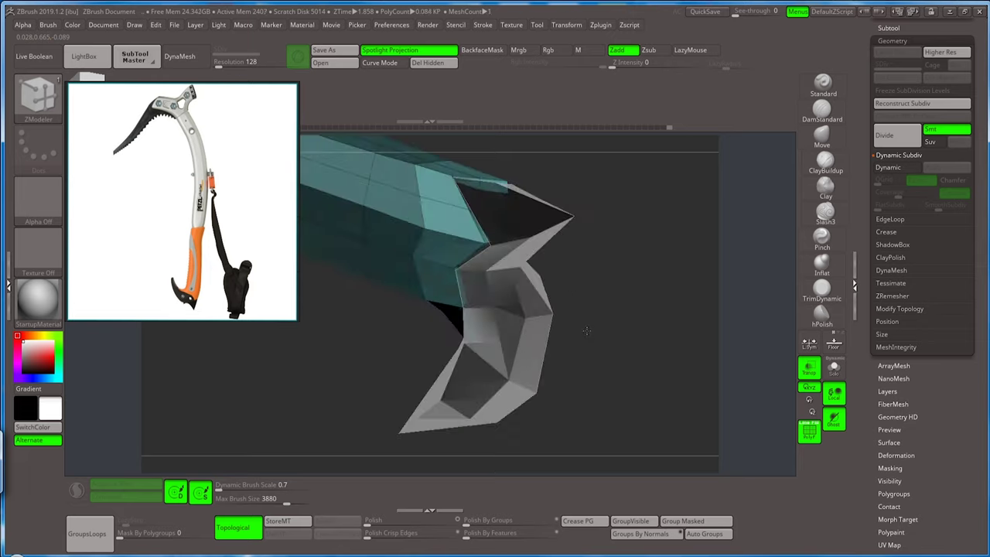
key(ctrl+z)
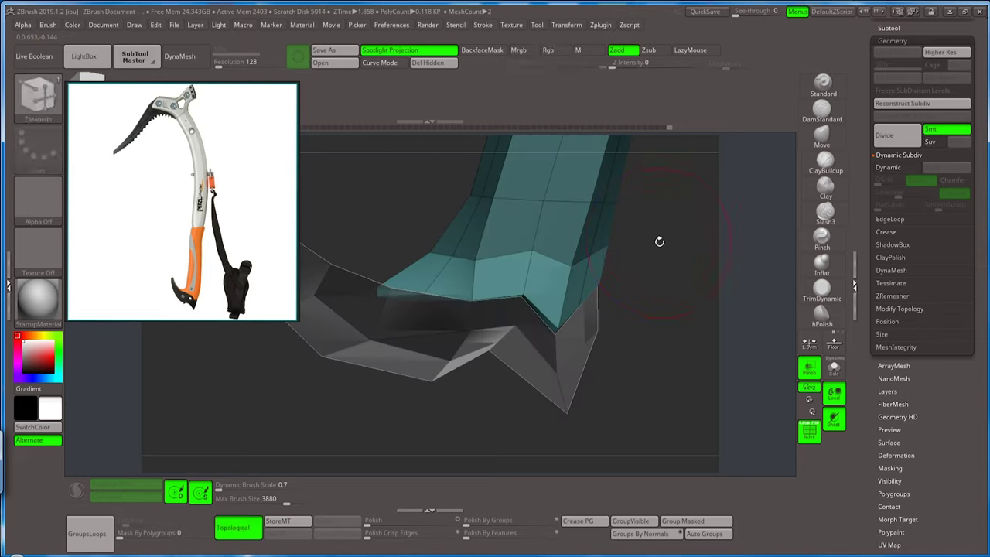
key(ctrl+z)
key(ctrl+shift+z)
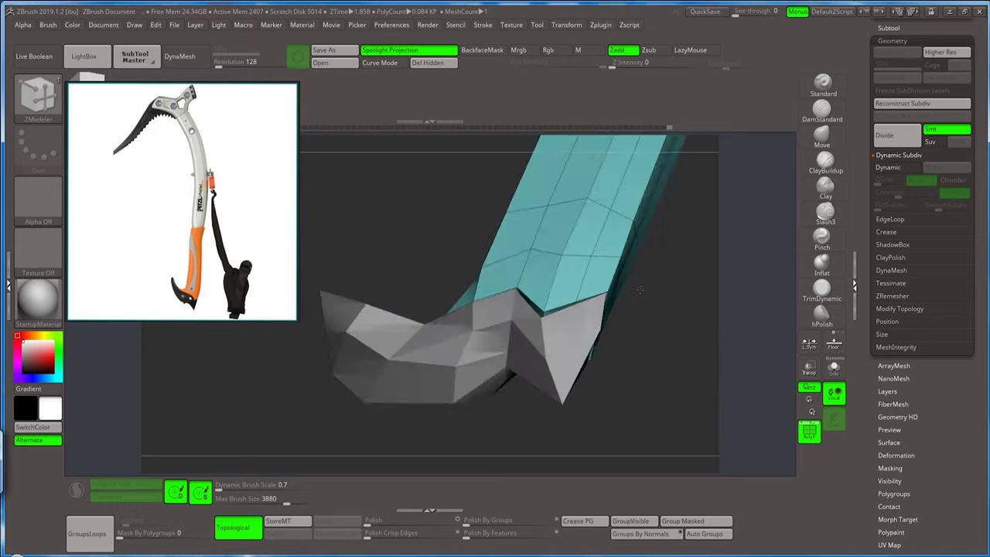
key(ctrl+shift+z)
key(ctrl+shift+z)
key(ctrl+shift+z)
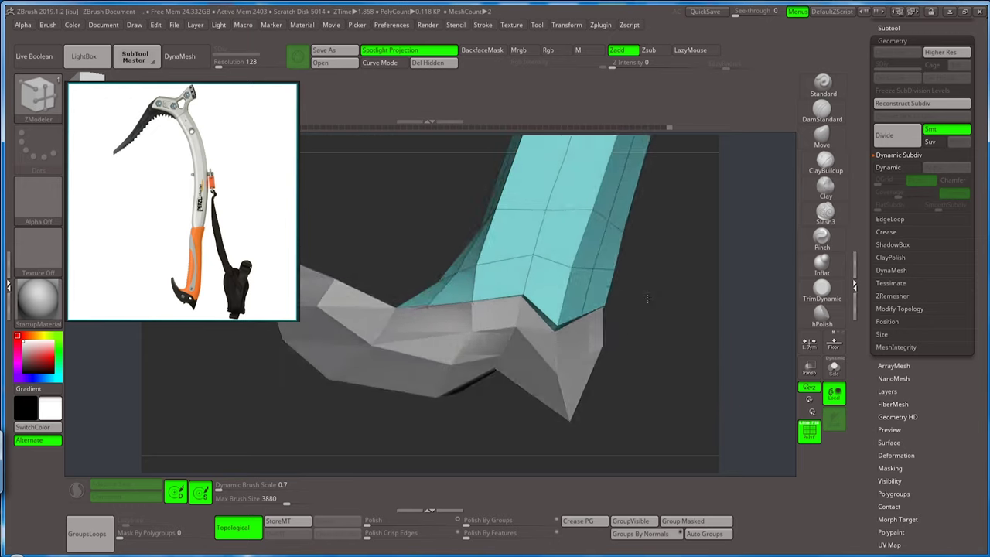
drag(647, 325, 543, 363)
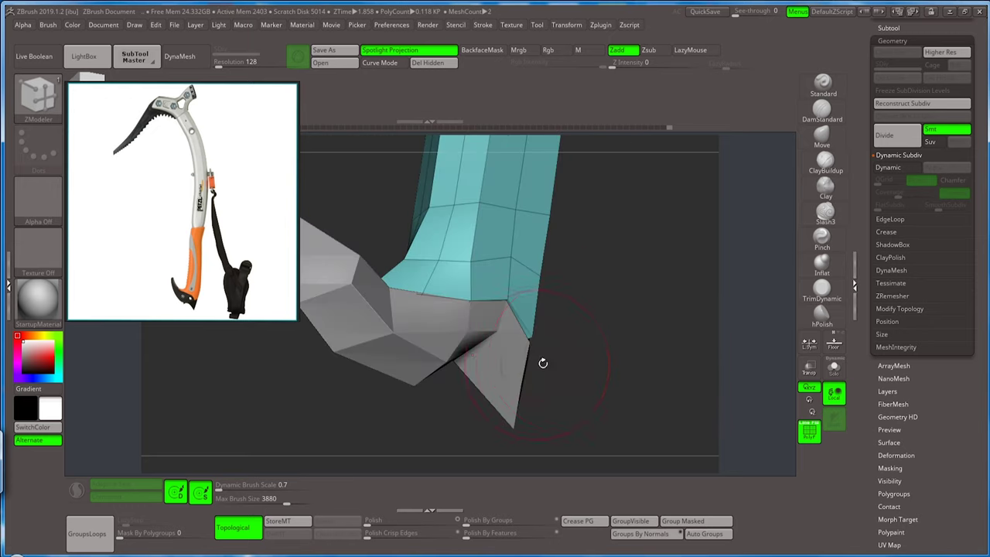
Select the lower spike subtool with the Move brush, frame it, and undo the stray shaft piece.
alt+click(402, 341)
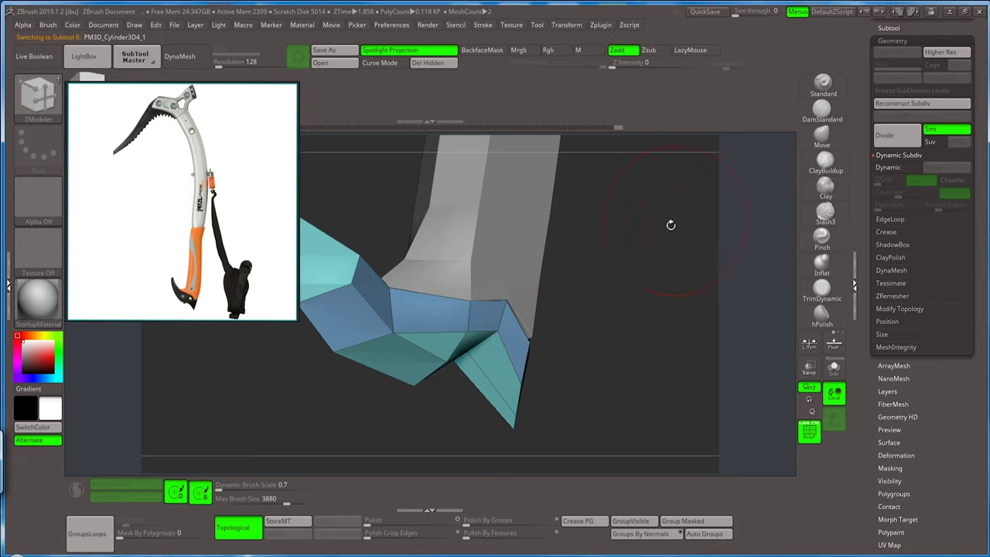
click(822, 139)
mouse_move(608, 266)
mouse_down()
mouse_move(531, 282)
mouse_move(483, 266)
mouse_up()
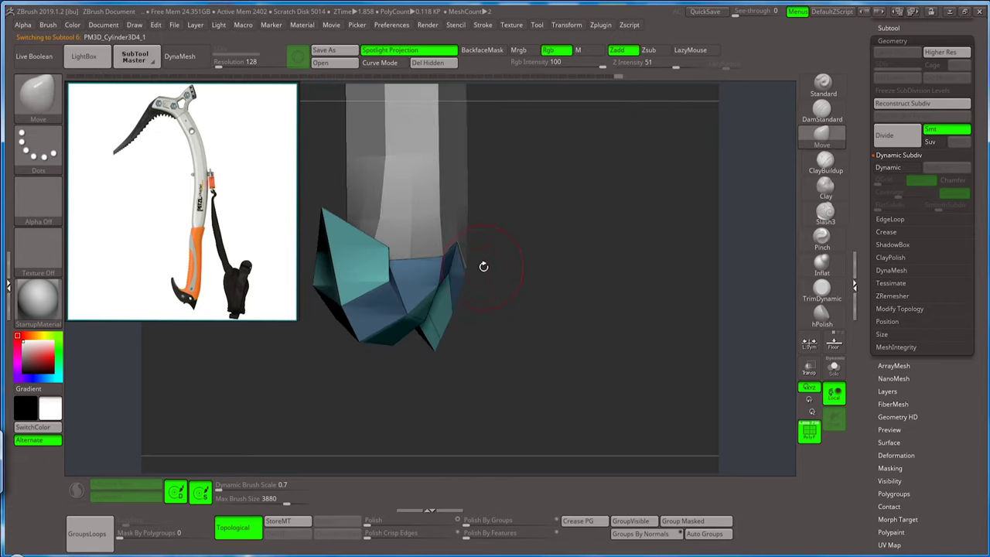
key(f)
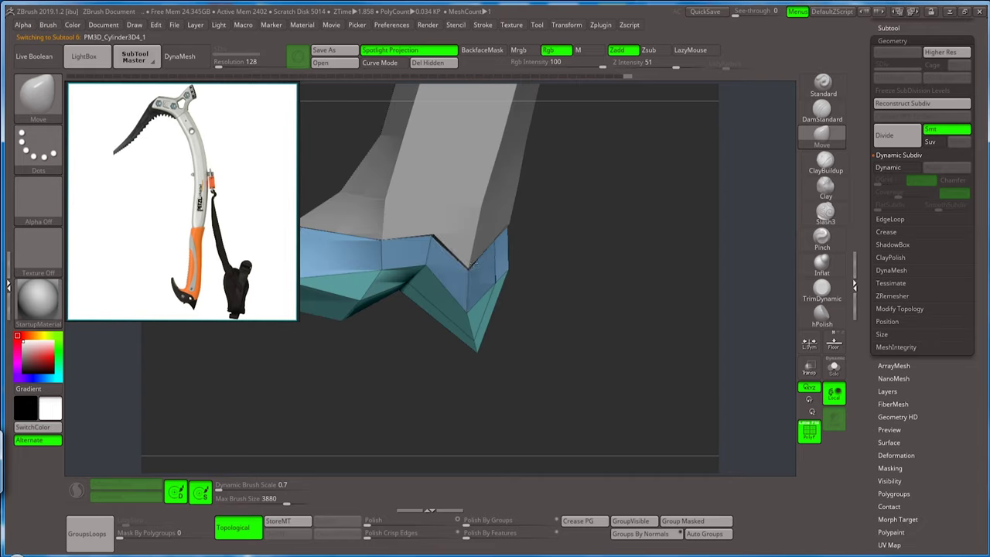
drag(553, 250, 655, 197)
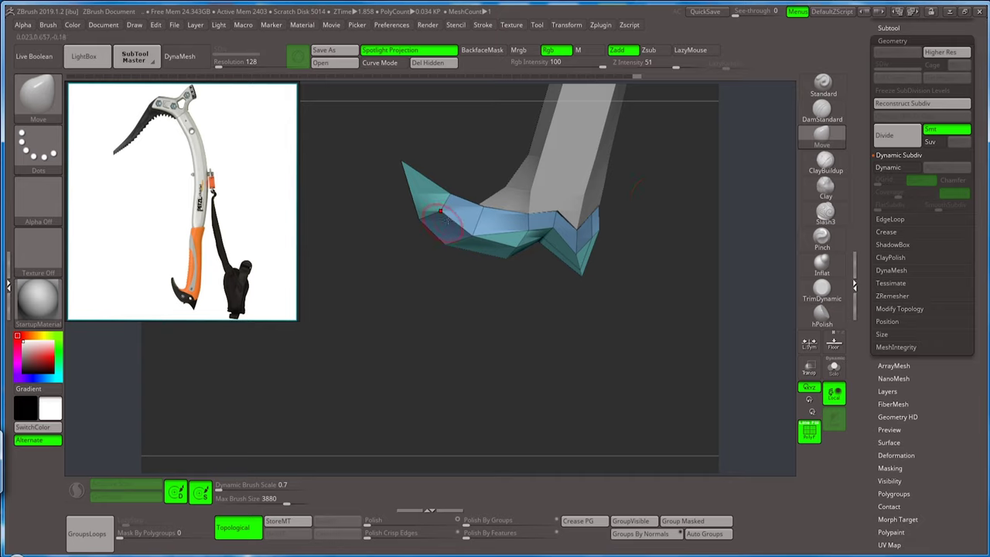
mouse_move(440, 221)
mouse_down()
mouse_move(459, 312)
mouse_move(466, 291)
mouse_up()
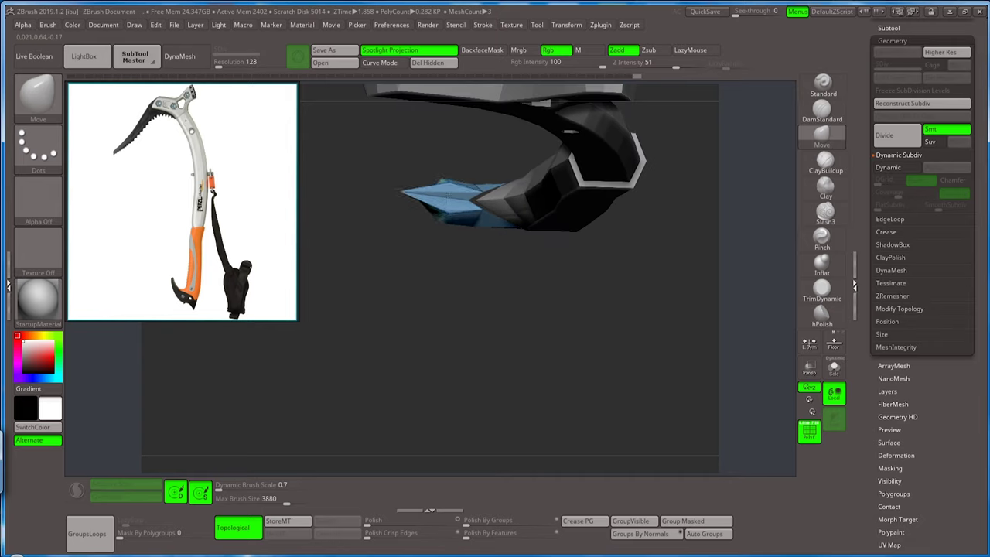
key(ctrl+z)
key(ctrl+z)
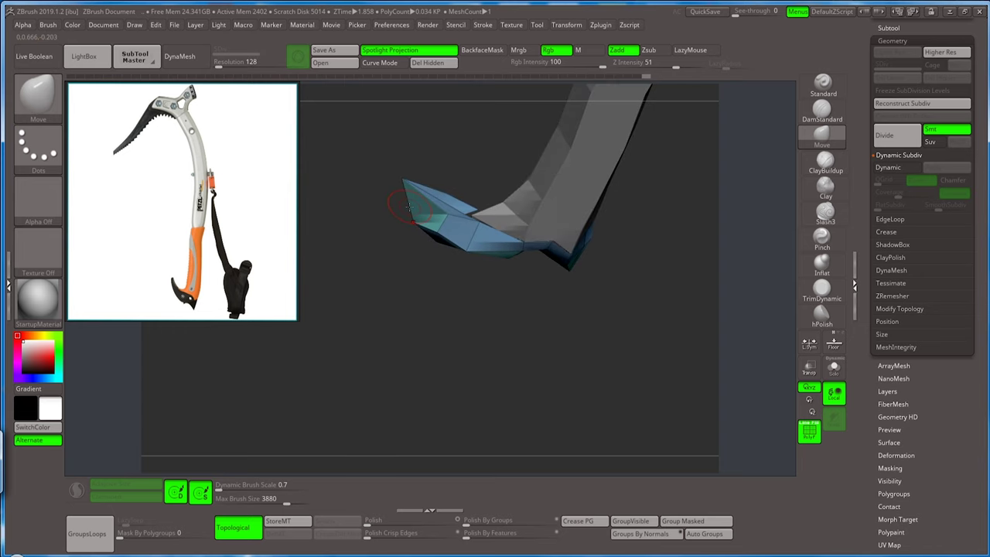
Set ZModeler's edge action to Insert edge loop and orbit to the spike tip.
key(b)
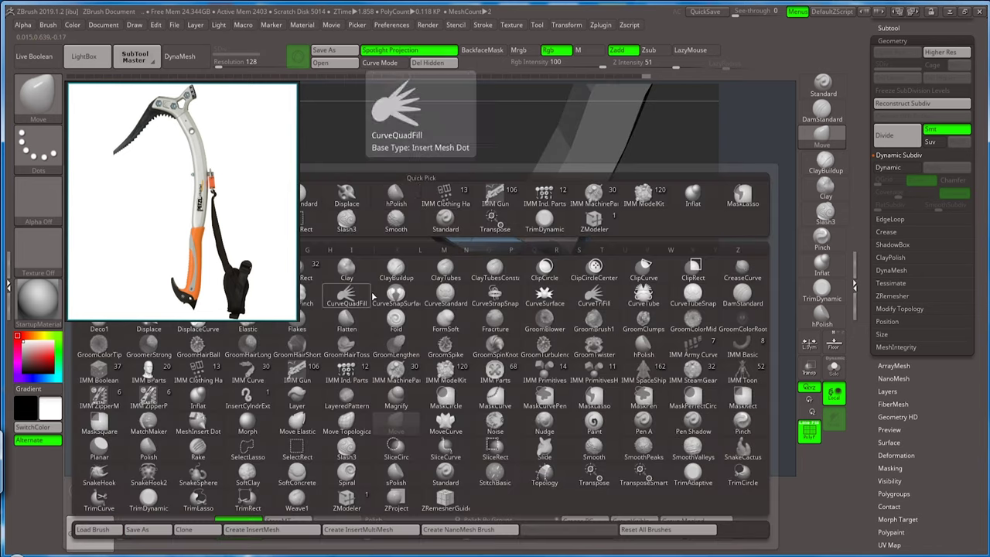
click(346, 501)
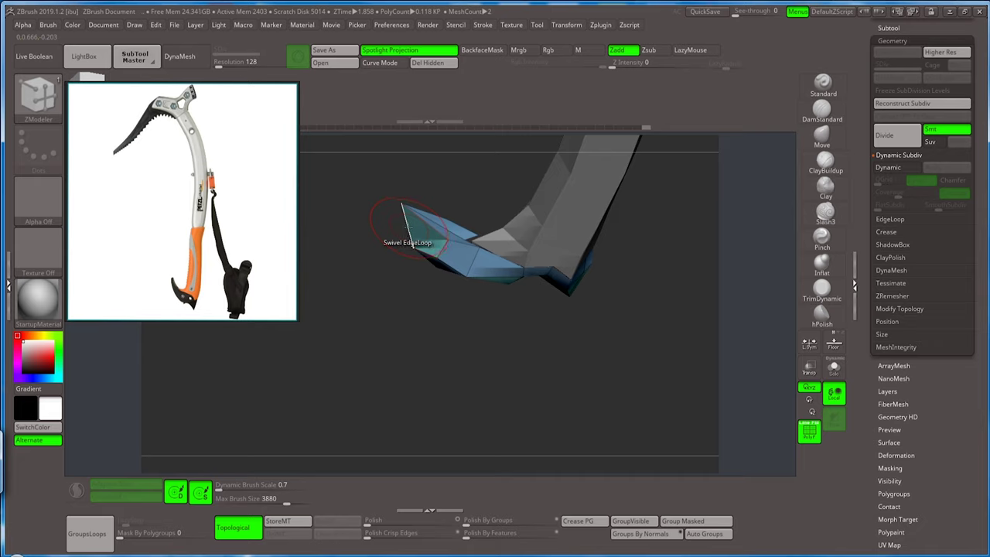
key(space)
click(401, 239)
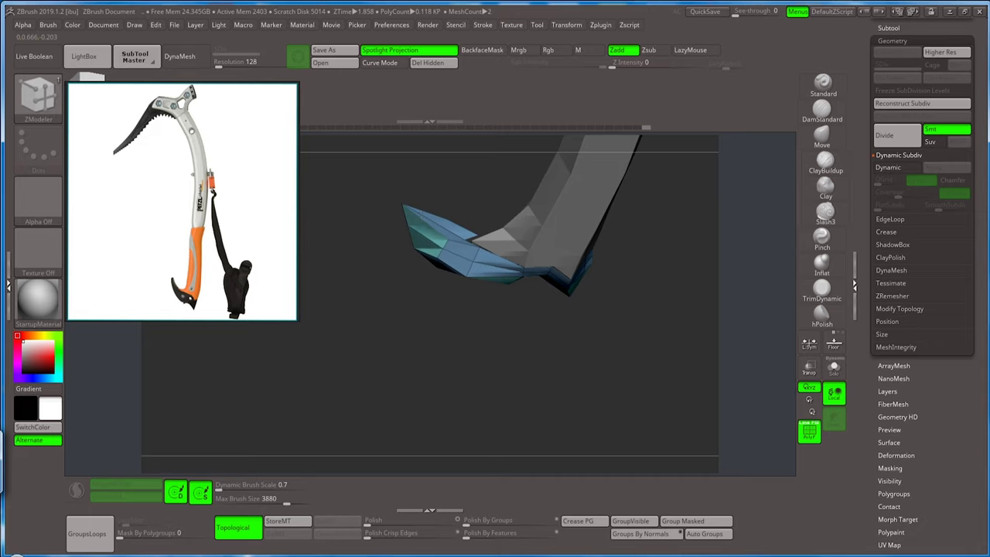
mouse_move(451, 192)
mouse_down()
mouse_move(449, 203)
mouse_move(429, 203)
mouse_up()
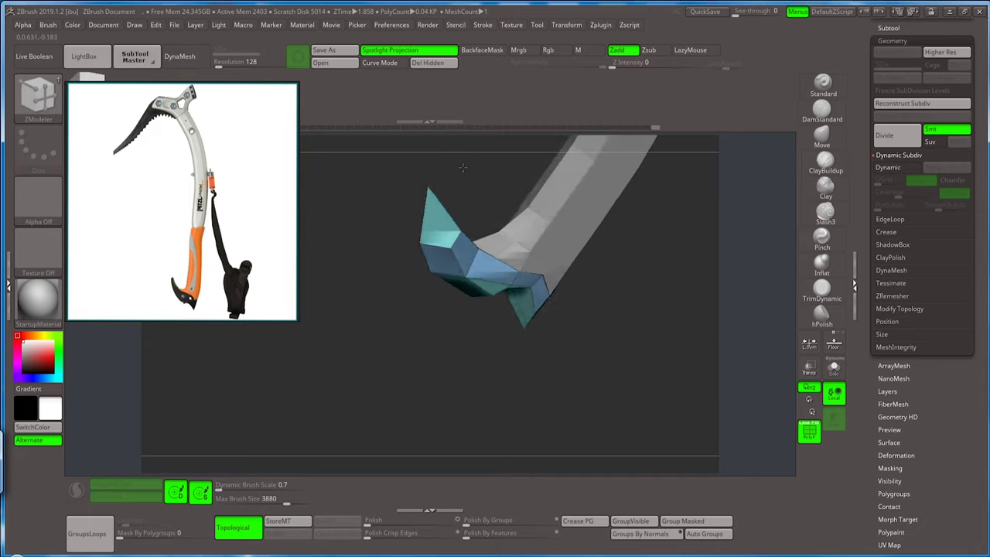
drag(561, 143, 793, 302)
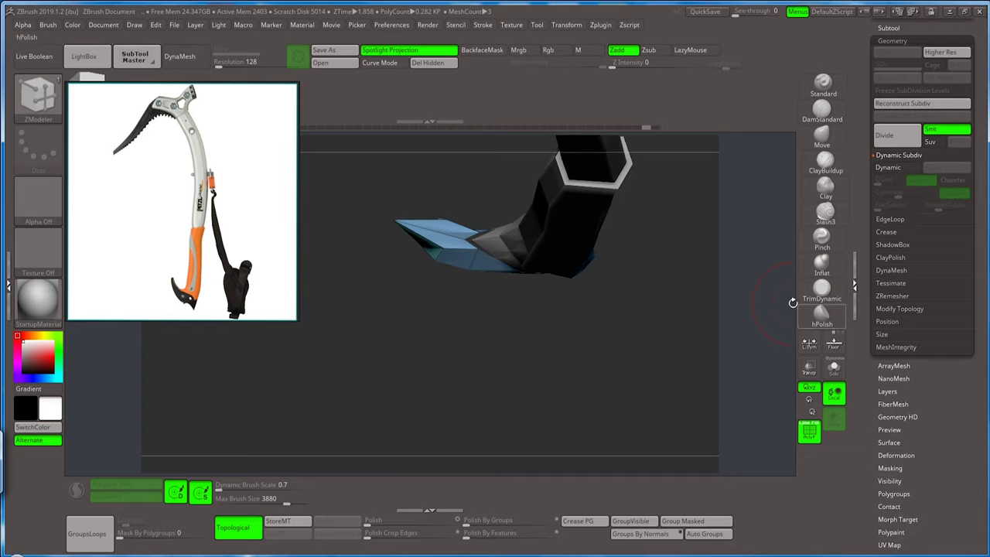
Turn on Solo to show the spike alone and orbit around it.
click(839, 376)
mouse_move(441, 324)
mouse_down()
mouse_move(449, 431)
mouse_move(464, 372)
mouse_move(482, 379)
mouse_move(443, 229)
mouse_move(440, 362)
mouse_move(480, 337)
mouse_up()
mouse_move(493, 337)
mouse_down()
mouse_move(443, 401)
mouse_move(448, 377)
mouse_move(431, 325)
mouse_up()
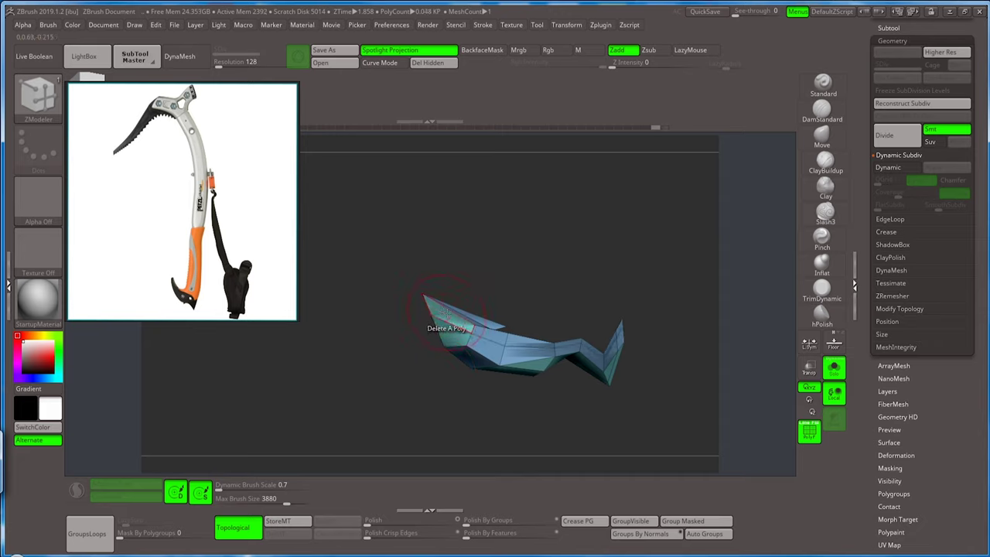
Delete the thin fin polygon from the spike and orbit to check it.
click(446, 313)
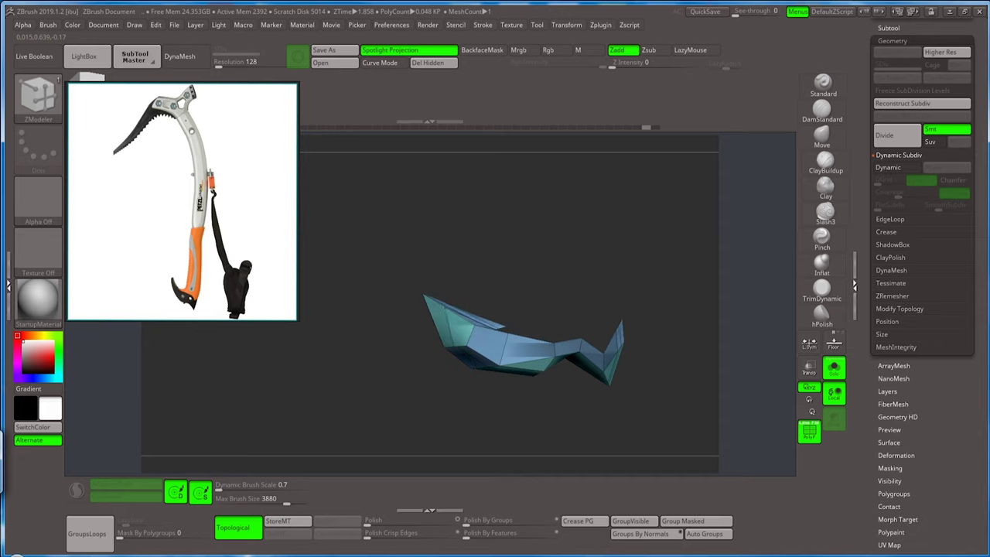
mouse_move(457, 274)
mouse_down()
mouse_move(461, 380)
mouse_move(455, 349)
mouse_up()
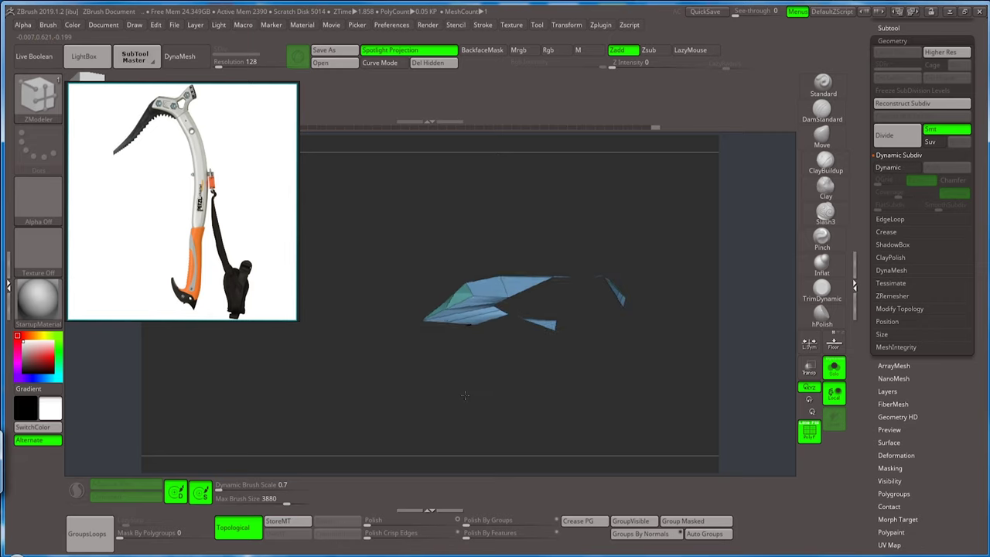
mouse_move(493, 309)
mouse_down()
mouse_move(437, 340)
mouse_move(451, 334)
mouse_up()
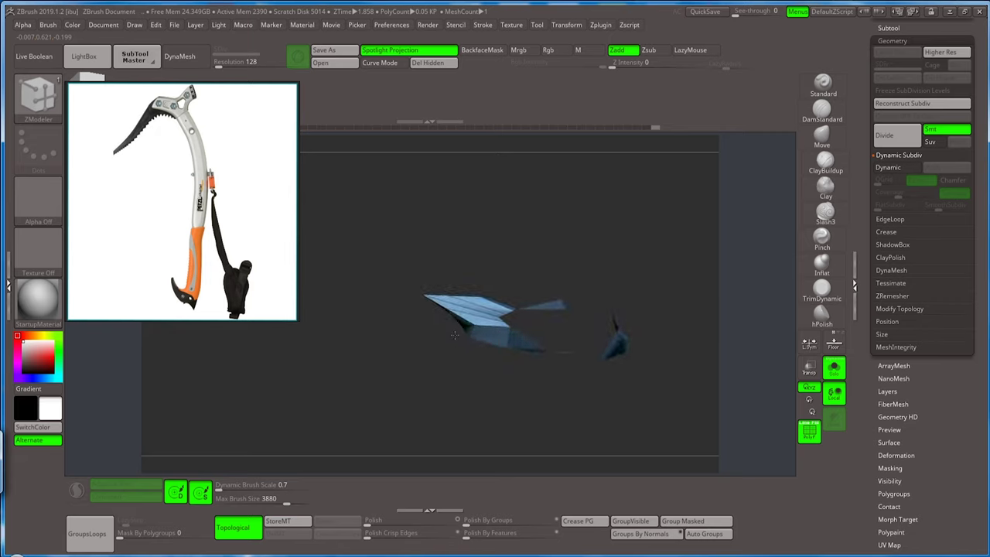
drag(452, 337, 442, 305)
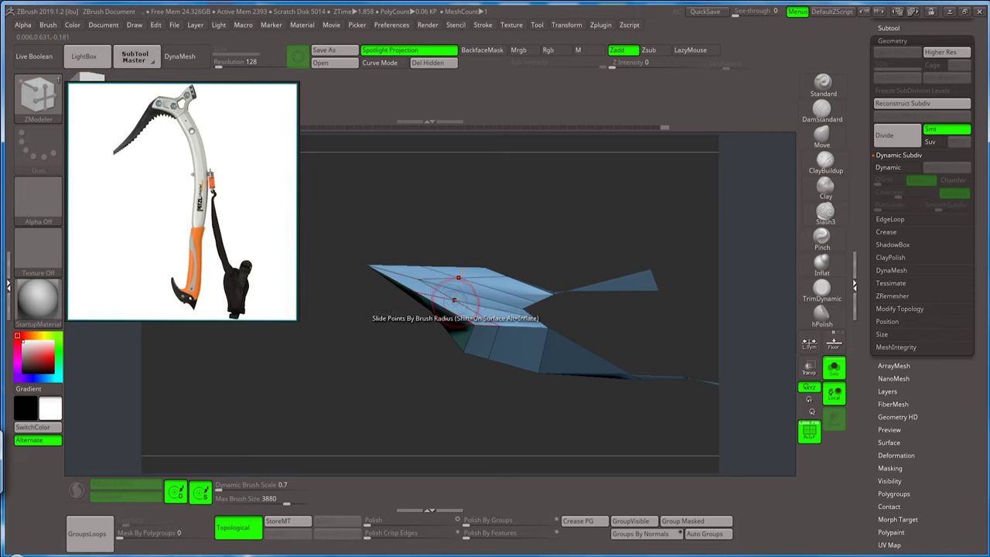
Stitch two of the spike's vertices together into one point.
key(space)
click(531, 312)
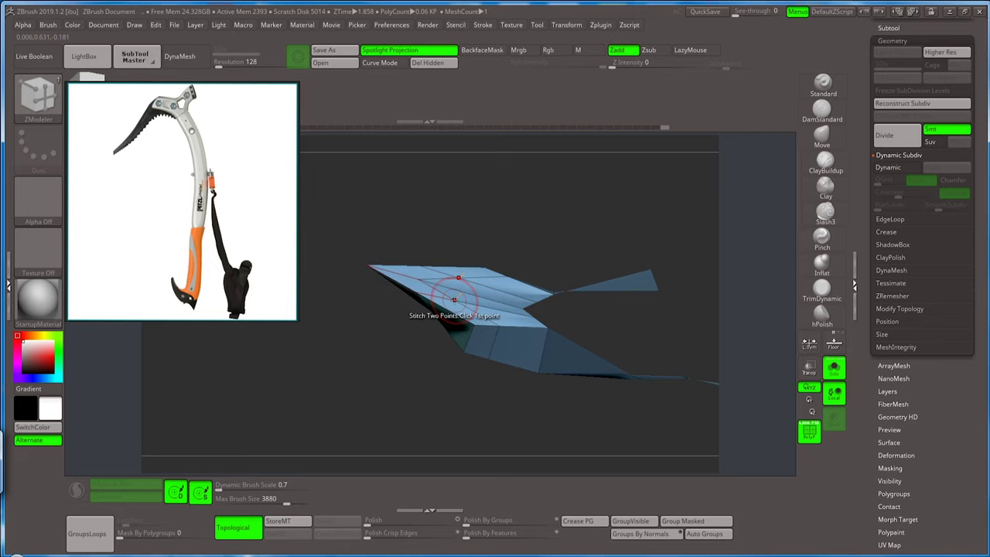
click(417, 294)
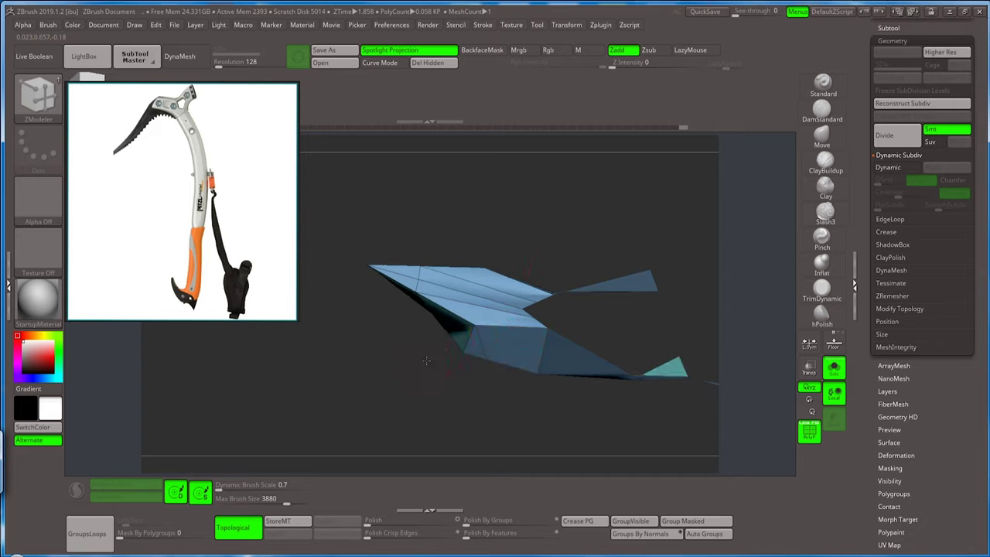
mouse_move(492, 331)
mouse_down()
mouse_move(428, 282)
mouse_move(464, 347)
mouse_move(442, 403)
mouse_up()
mouse_move(429, 365)
mouse_down()
mouse_move(386, 495)
mouse_move(433, 358)
mouse_up()
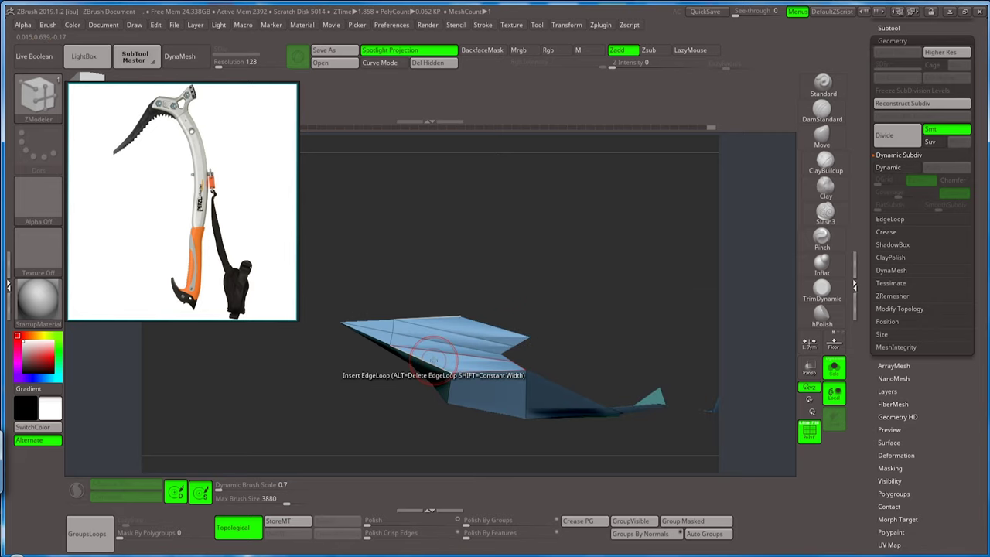
Set the edge action to Delete with a Single EdgeLoop target and orbit to inspect the spike.
key(space)
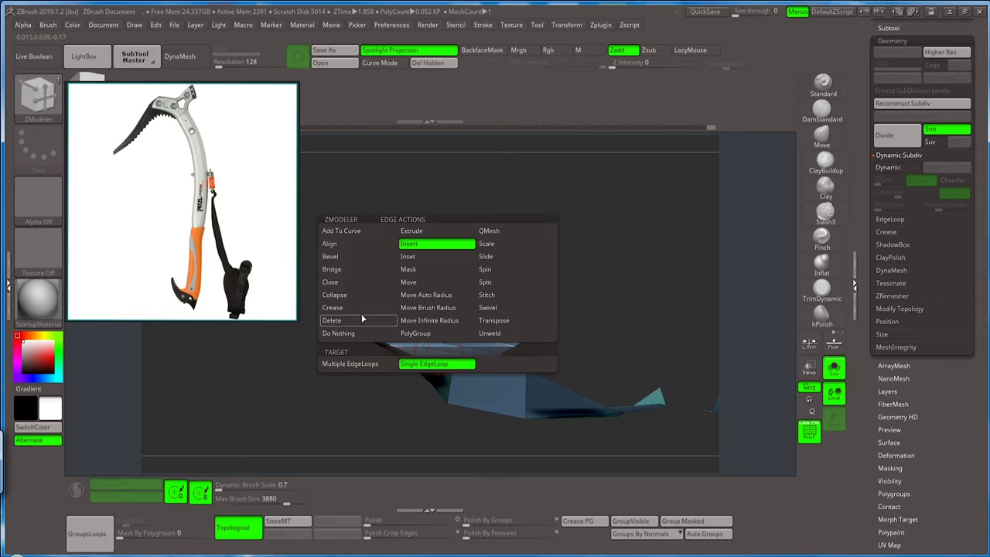
click(362, 317)
click(348, 364)
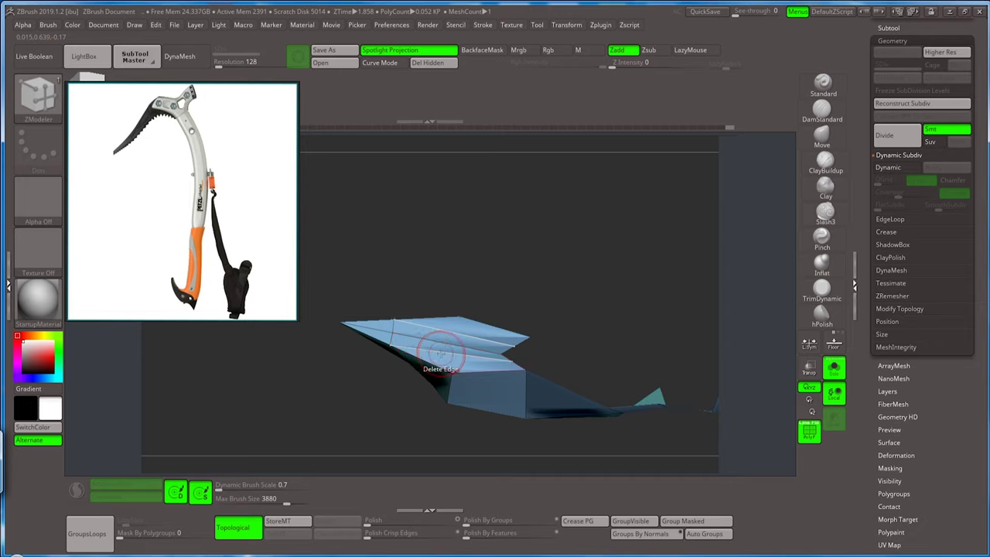
mouse_move(447, 317)
right_down()
mouse_move(455, 370)
mouse_move(450, 297)
mouse_move(458, 308)
right_up()
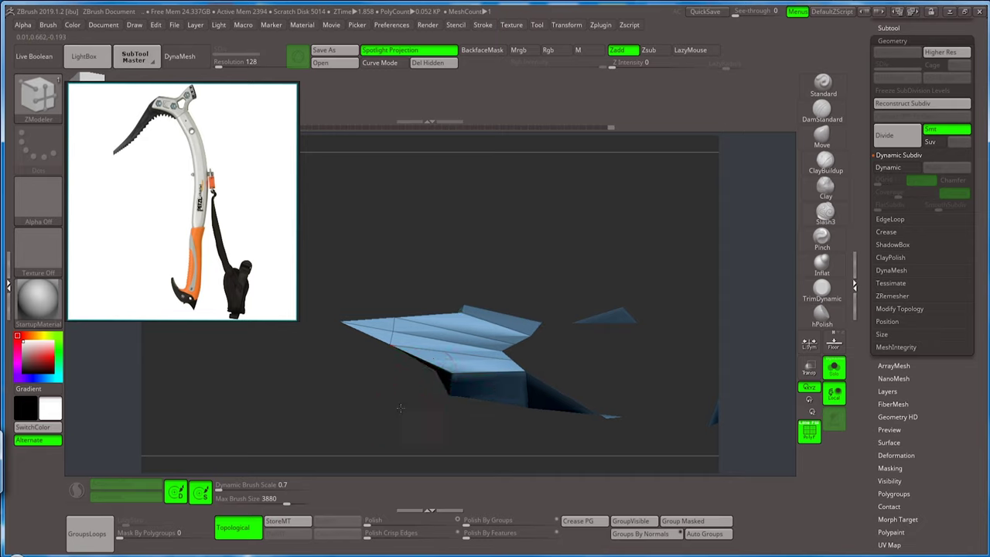
mouse_move(400, 408)
right_down()
mouse_move(514, 273)
mouse_move(424, 309)
mouse_move(428, 298)
right_up()
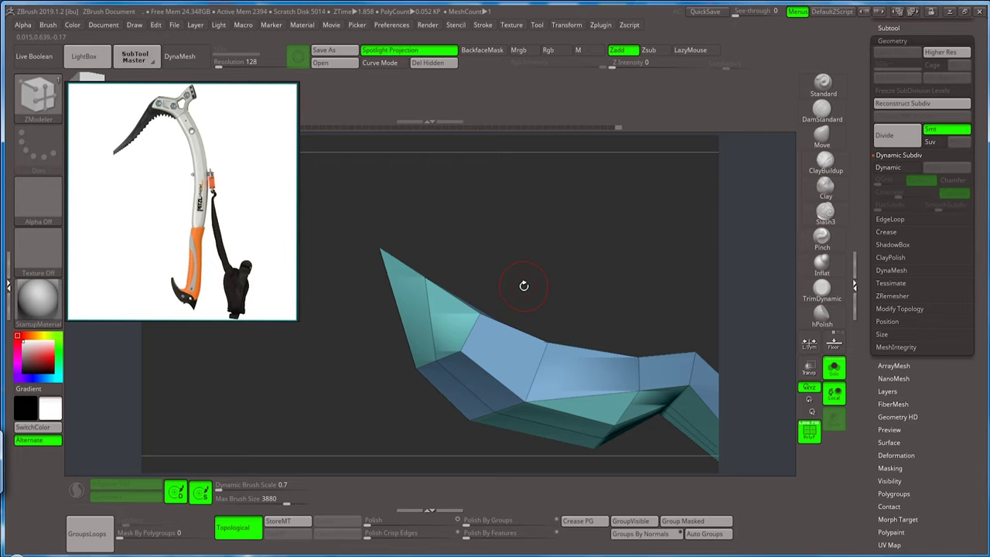
Undo the last spike change, lasso-hide to isolate the front triangle, then show all again.
mouse_move(524, 286)
right_down()
mouse_move(488, 181)
mouse_move(505, 238)
right_up()
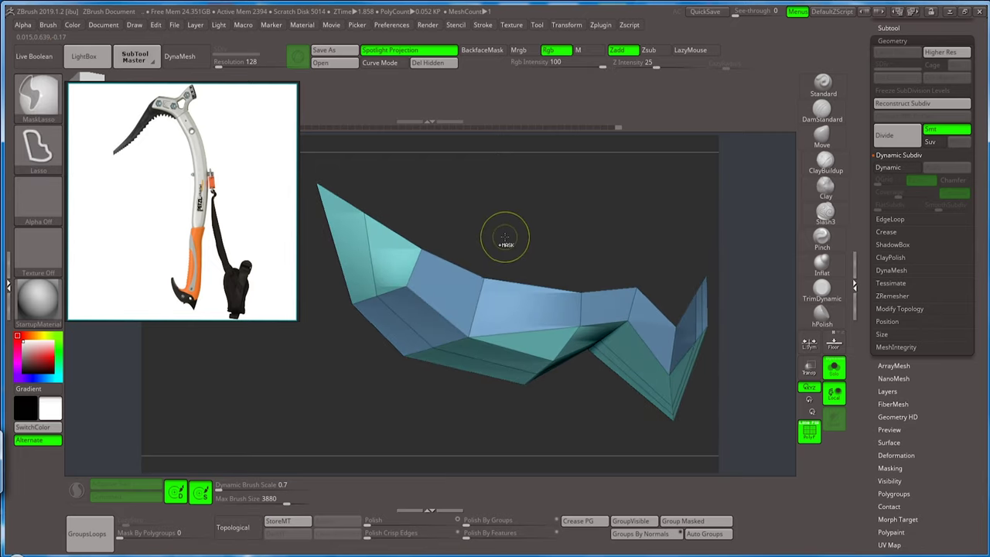
key(ctrl+z)
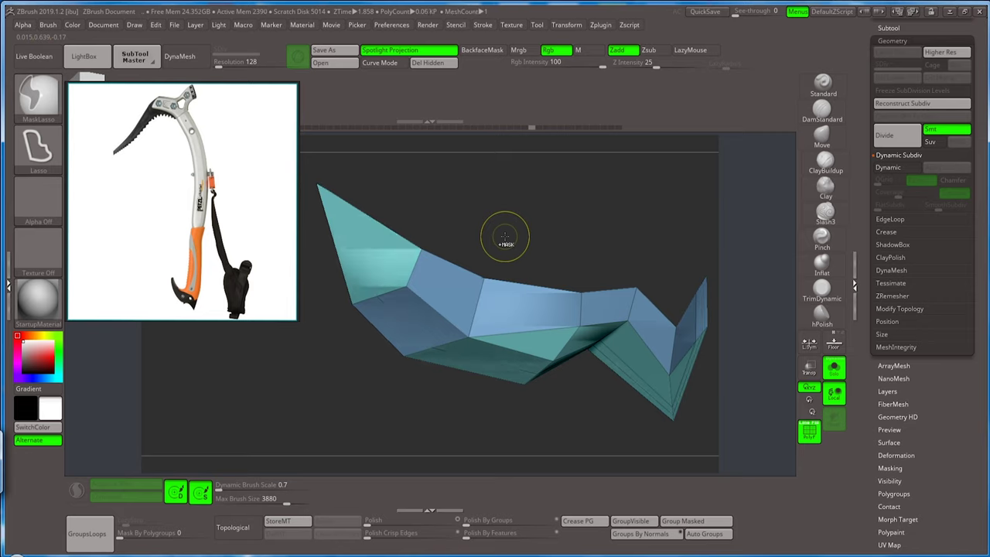
mouse_move(505, 239)
right_down()
mouse_move(488, 219)
mouse_move(516, 246)
right_up()
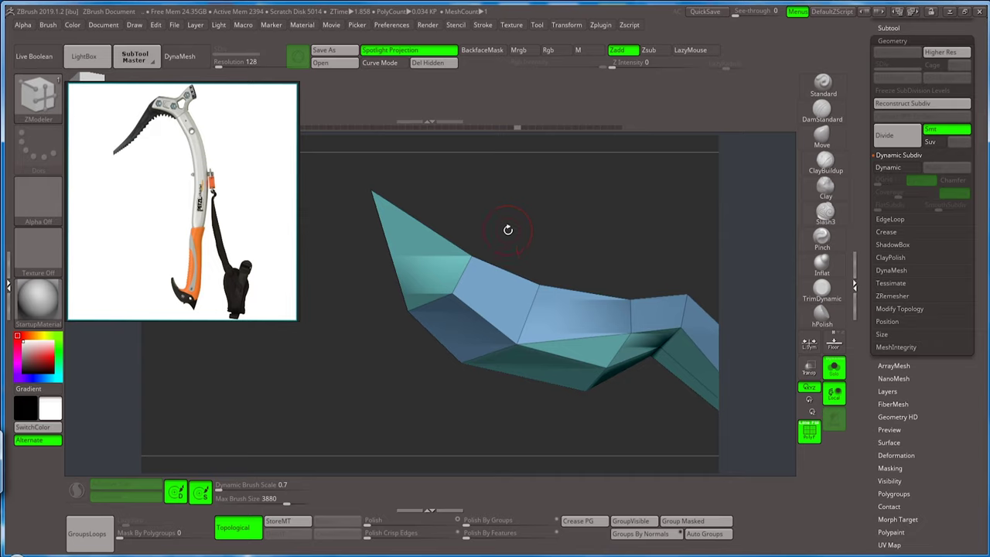
ctrl+shift+drag(354, 177, 449, 185)
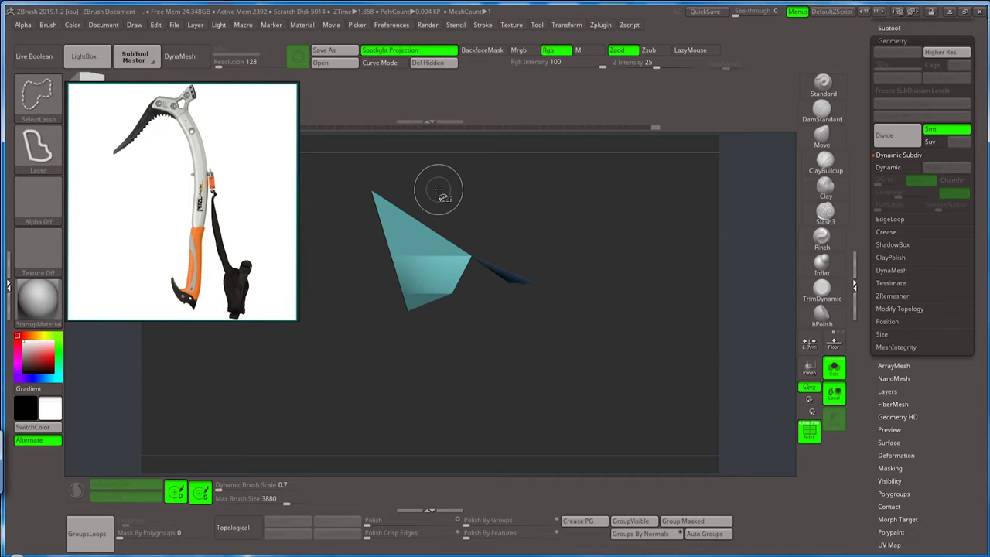
ctrl+shift+click(440, 190)
ctrl+shift+drag(353, 178, 457, 217)
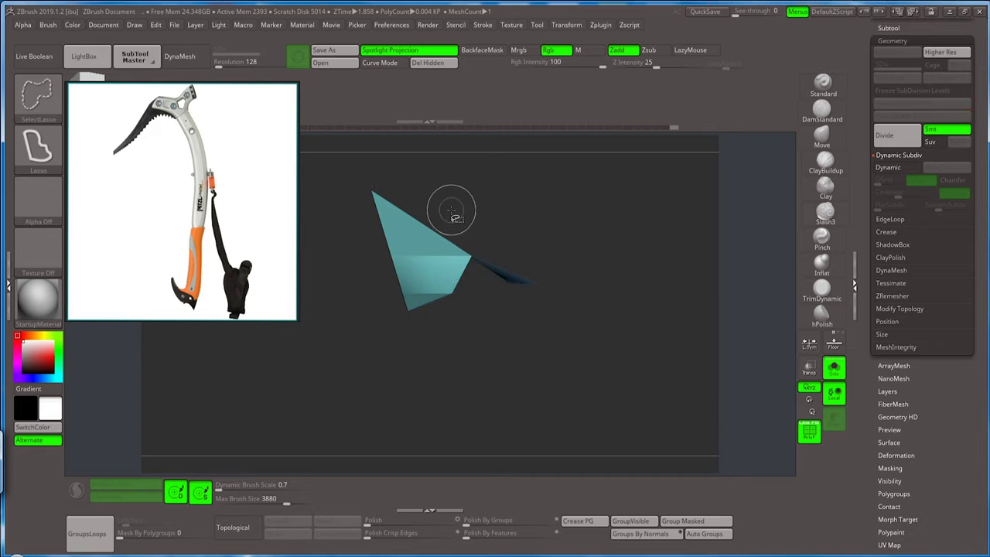
ctrl+shift+click(443, 191)
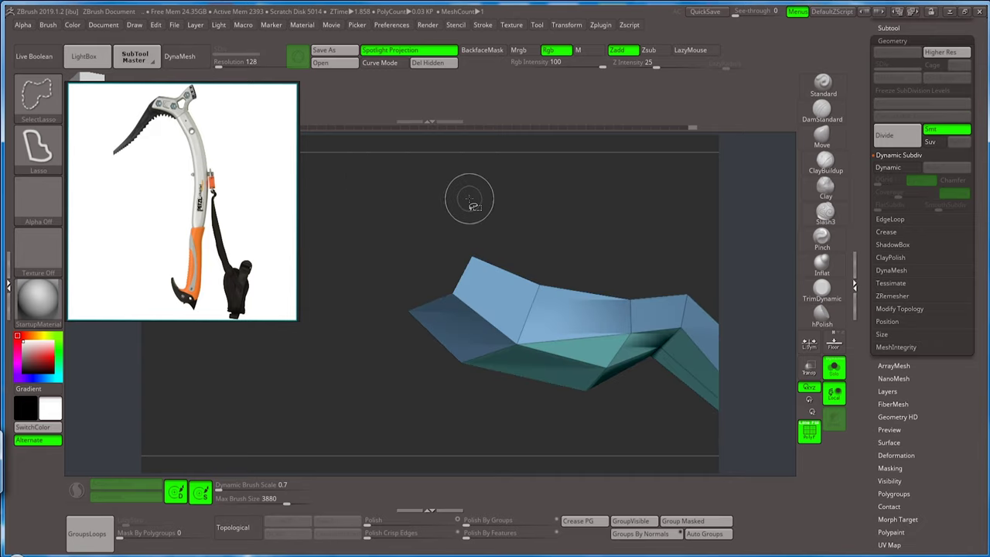
Turn Solo off so the grey shaft and blue spike both show.
mouse_move(471, 199)
mouse_down()
mouse_move(470, 222)
mouse_move(481, 206)
mouse_move(465, 224)
mouse_up()
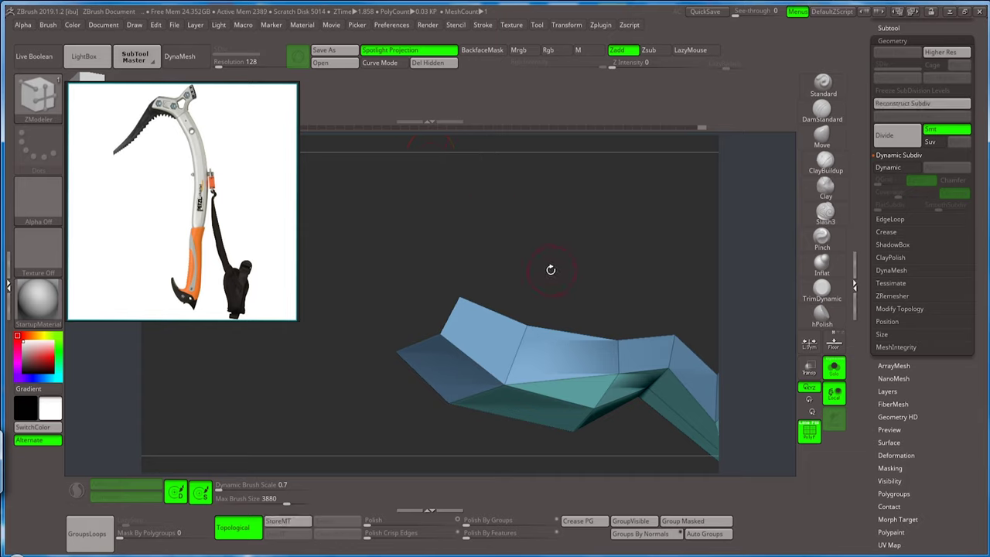
click(834, 368)
mouse_move(511, 248)
mouse_down()
mouse_move(485, 384)
mouse_move(495, 323)
mouse_move(540, 332)
mouse_move(550, 351)
mouse_move(474, 312)
mouse_move(472, 334)
mouse_move(495, 291)
mouse_move(528, 281)
mouse_move(503, 321)
mouse_up()
Orbit to the lower spike and shift an edge to reshape its faces.
key(ctrl)
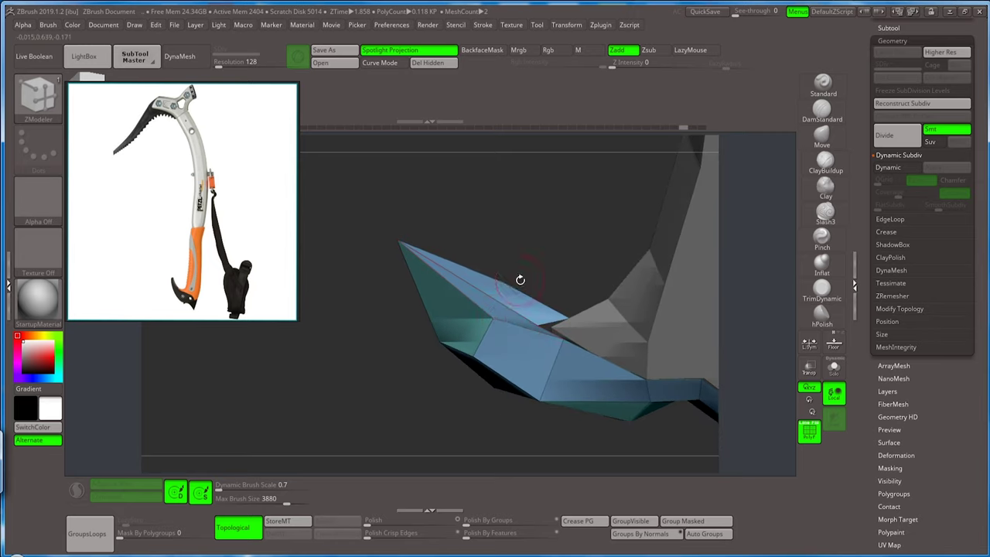
mouse_move(519, 279)
mouse_down()
mouse_move(542, 252)
mouse_move(489, 223)
mouse_up()
key(space)
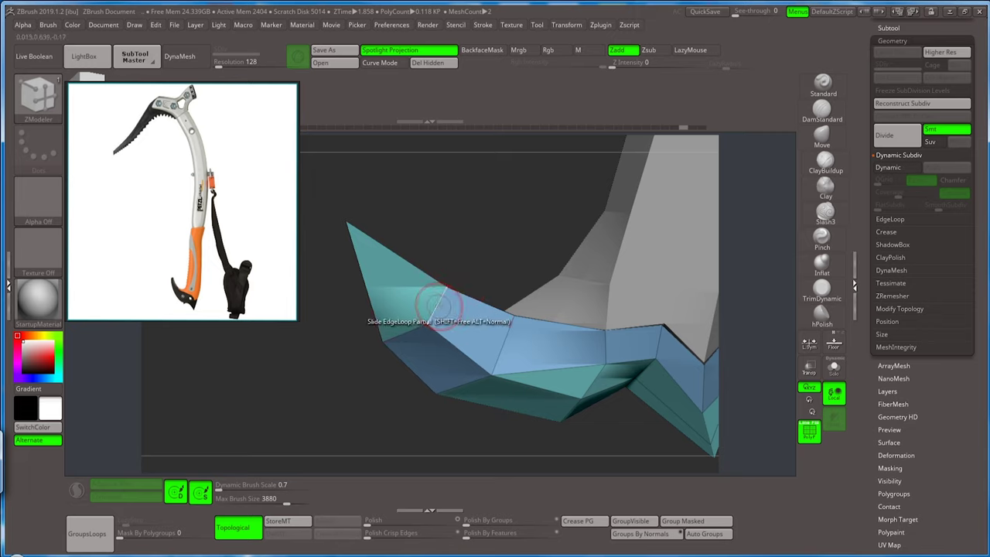
drag(463, 285, 457, 315)
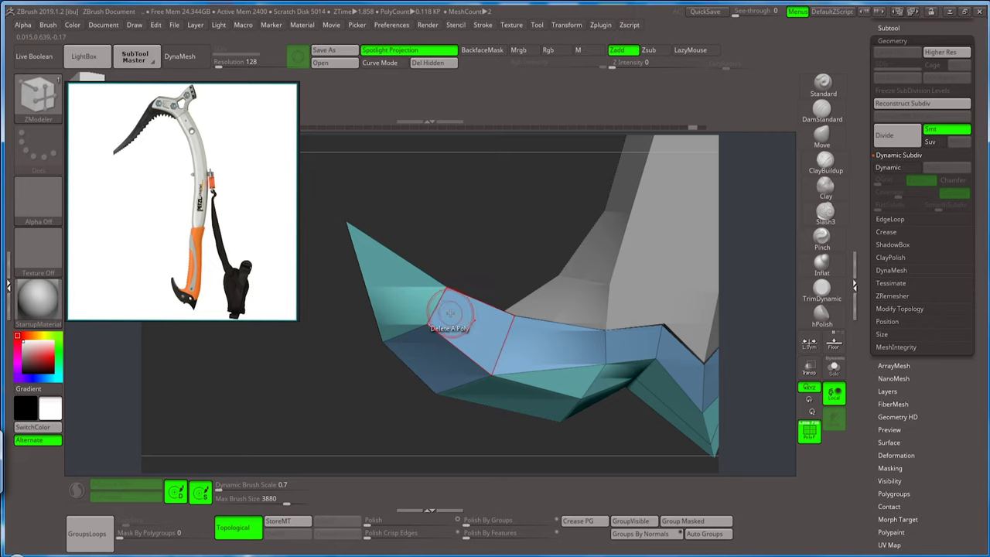
Slide edge loops with the EdgeLoop Complete target to cut a notch in the spike's top.
key(space)
click(425, 368)
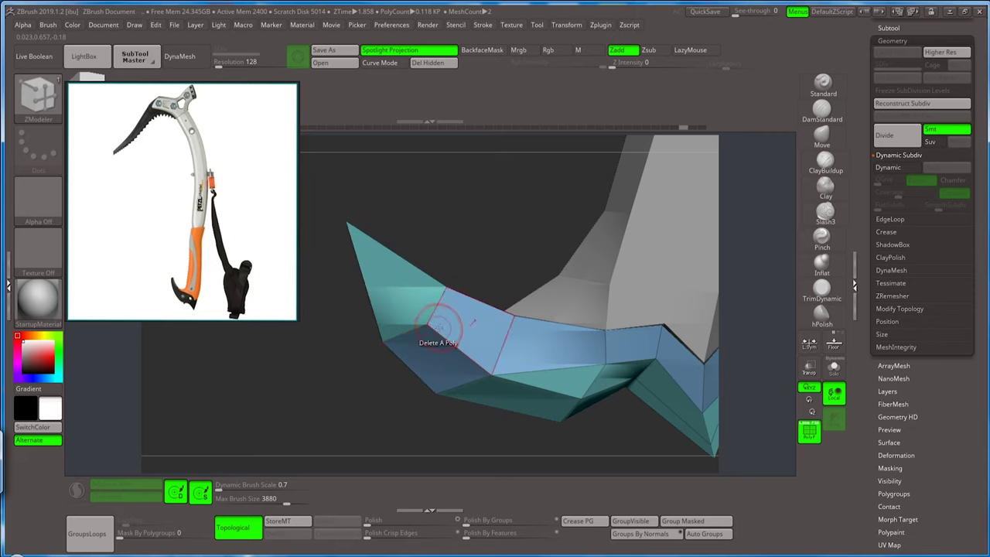
drag(435, 314, 483, 335)
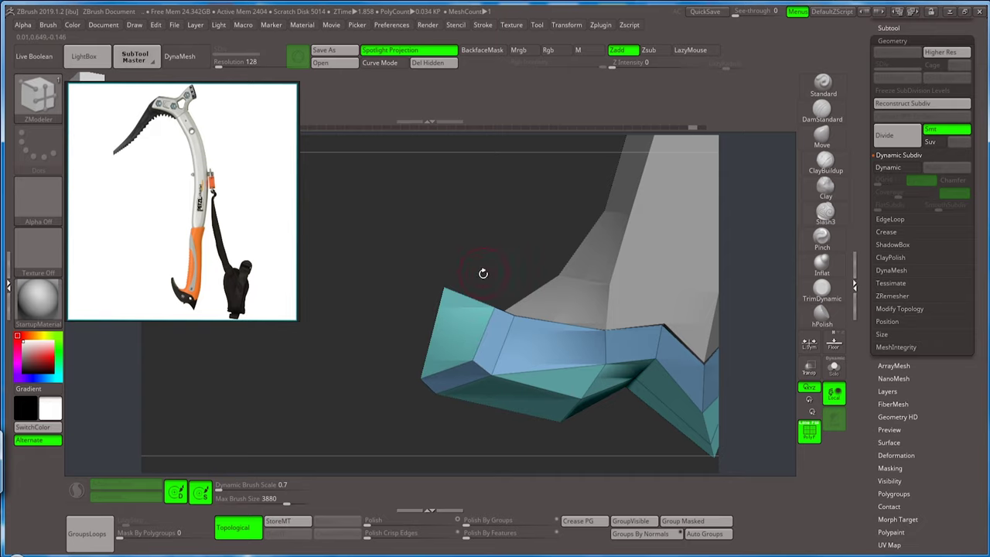
drag(483, 273, 472, 340)
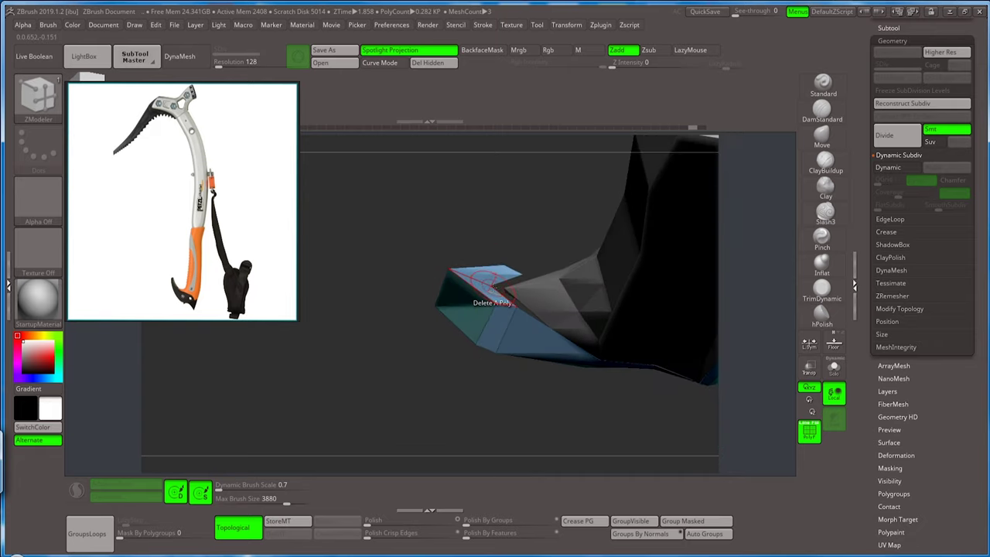
drag(492, 287, 496, 280)
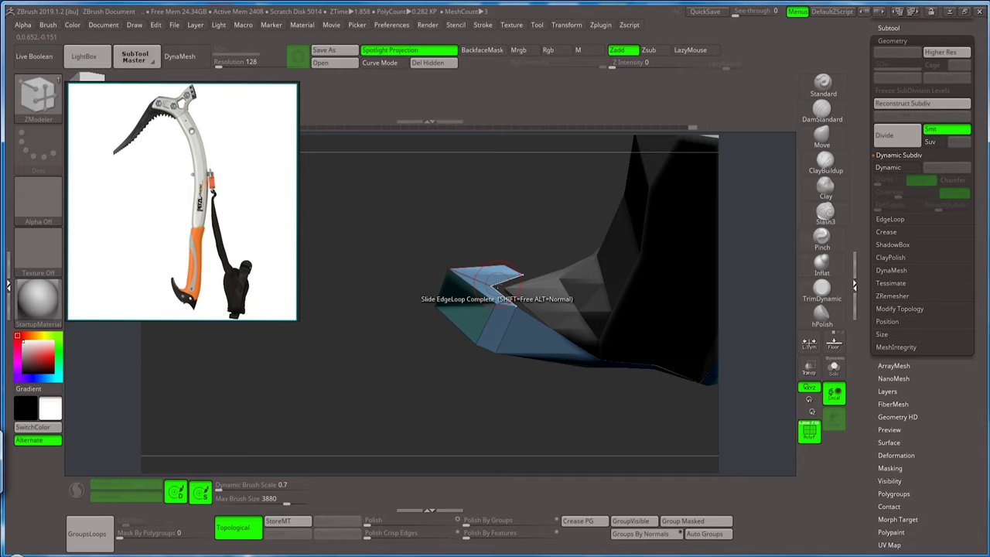
key(space)
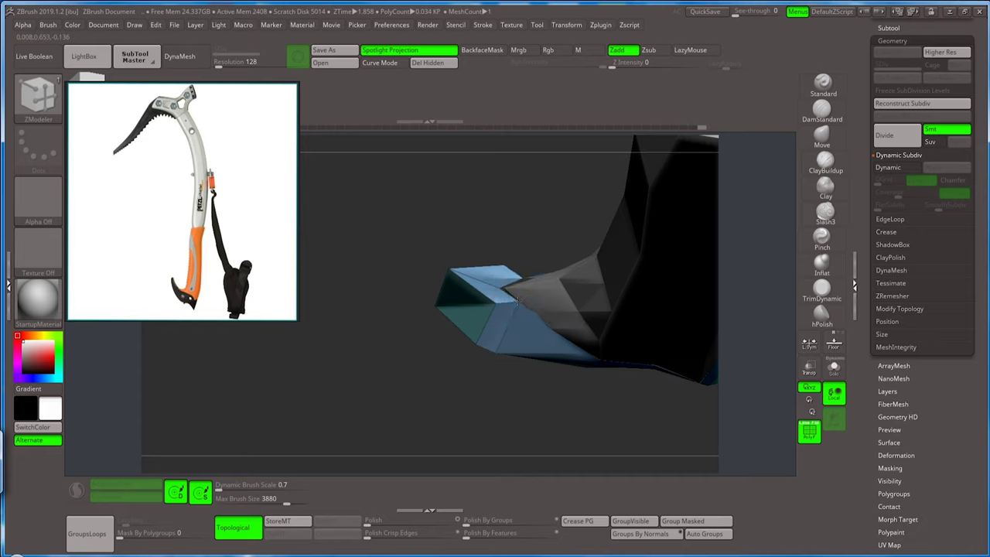
mouse_move(517, 302)
mouse_down()
mouse_move(526, 242)
mouse_move(453, 343)
mouse_up()
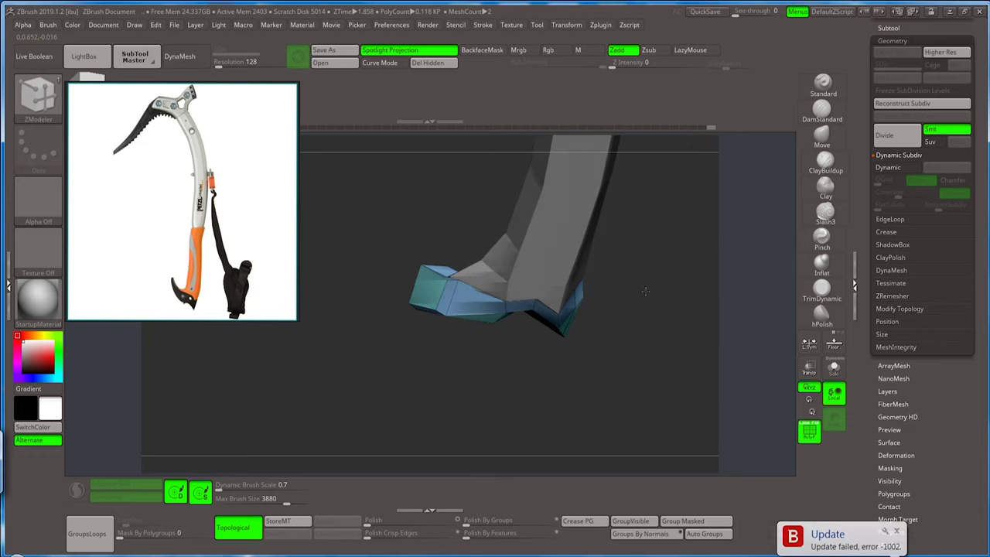
Undo back to the long upswept spike tip and orbit to compare with the reference.
mouse_move(650, 238)
mouse_down()
mouse_move(645, 294)
mouse_move(638, 270)
mouse_up()
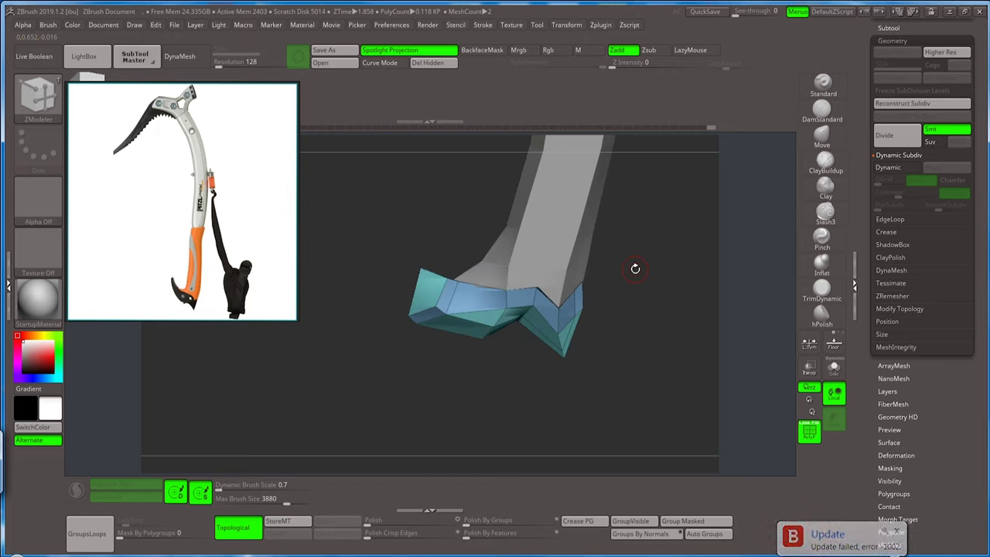
key(ctrl+z)
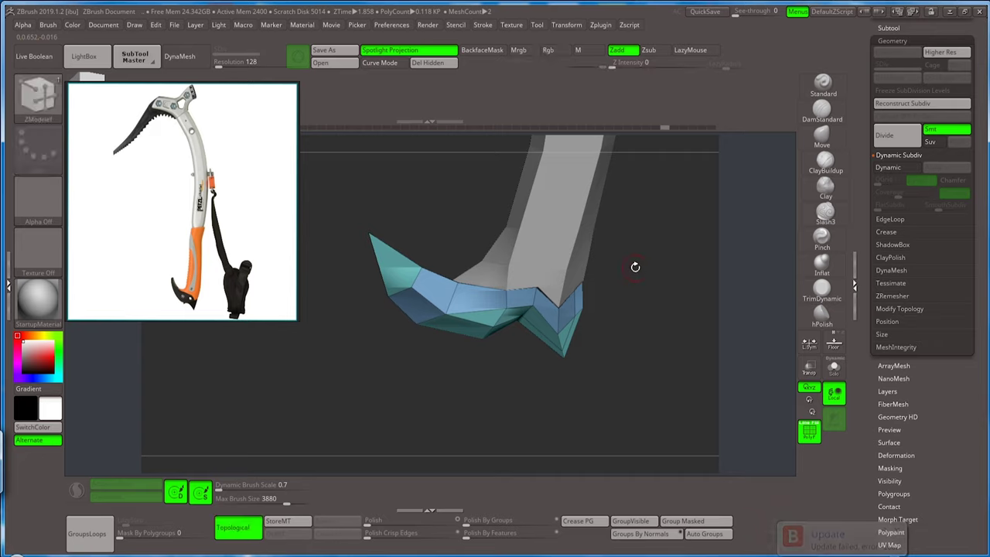
mouse_move(635, 266)
mouse_down()
mouse_move(649, 236)
mouse_move(561, 269)
mouse_up()
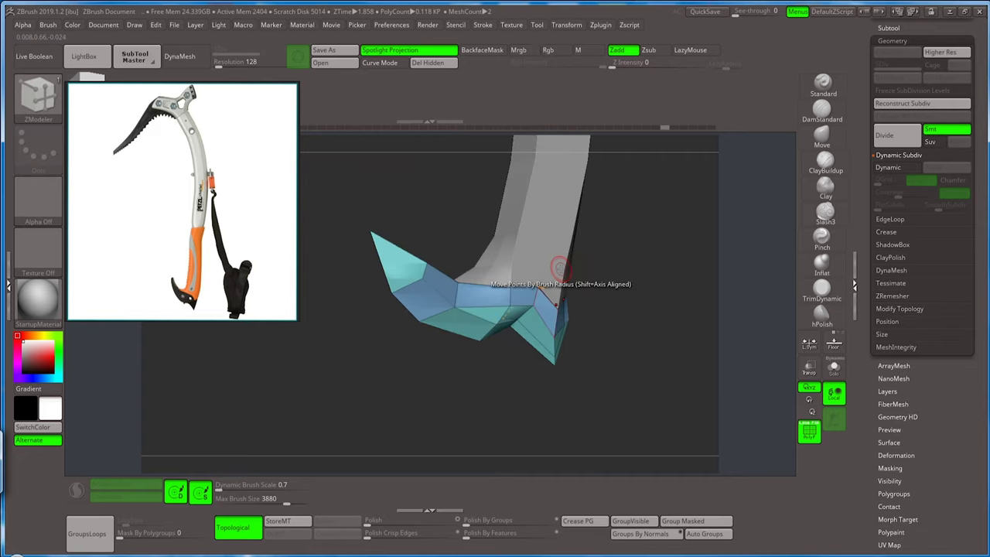
Zoom and pan the reference photo onto the black bottom spike, then orbit the spike model to compare.
scroll(173, 270, up, 3)
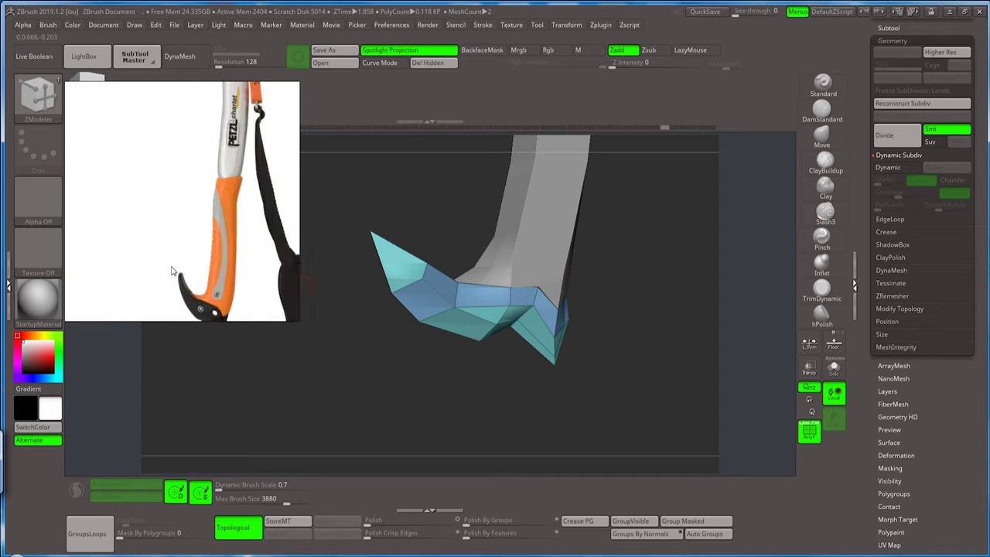
scroll(204, 286, up, 3)
scroll(194, 276, down, 2)
scroll(208, 236, down, 2)
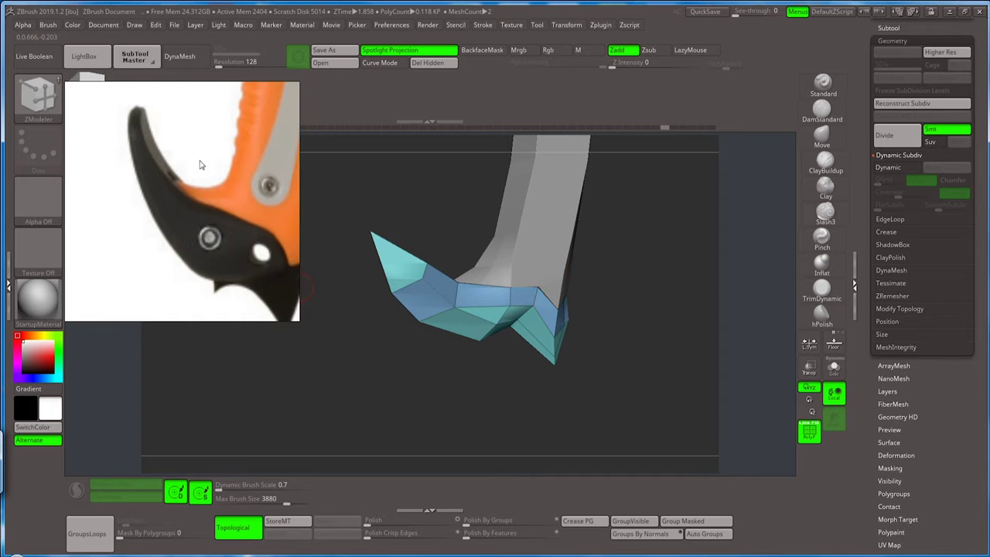
drag(239, 221, 195, 184)
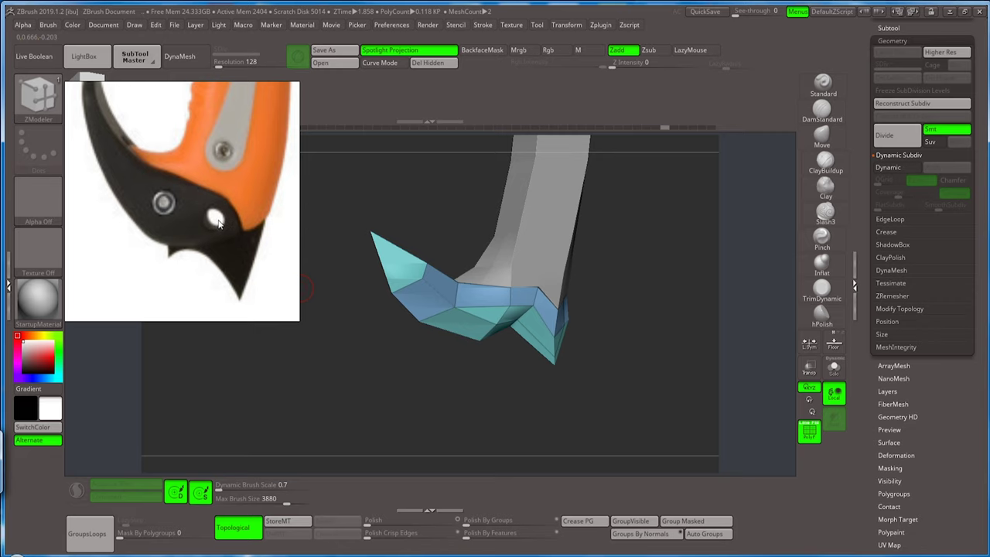
scroll(224, 232, down, 2)
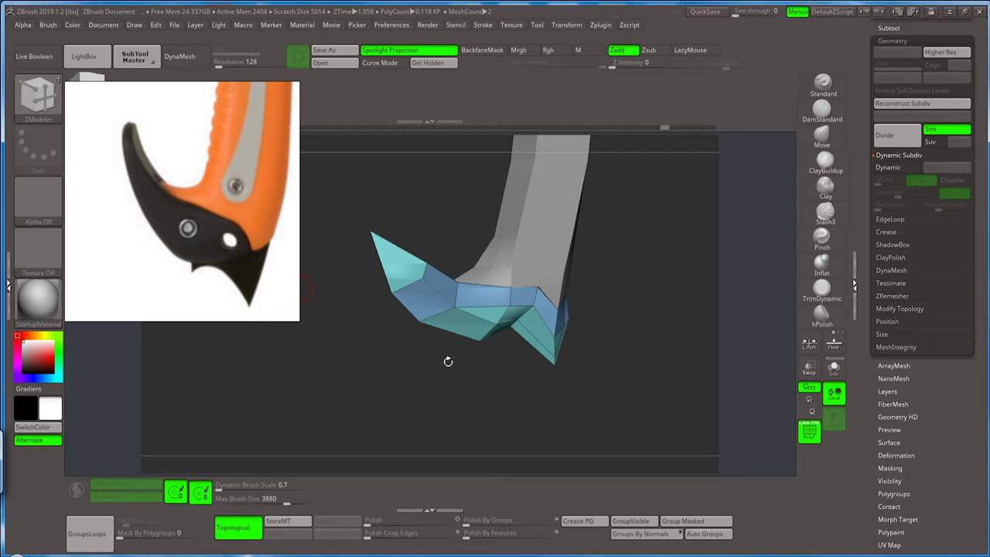
mouse_move(448, 361)
mouse_down()
mouse_move(483, 448)
mouse_move(456, 419)
mouse_move(471, 392)
mouse_move(481, 397)
mouse_move(482, 372)
mouse_move(492, 409)
mouse_move(428, 329)
mouse_up()
Set the edge action to Bevel with the EdgeLoop Complete target, viewing the spike near-horizontally.
key(ctrl+shift)
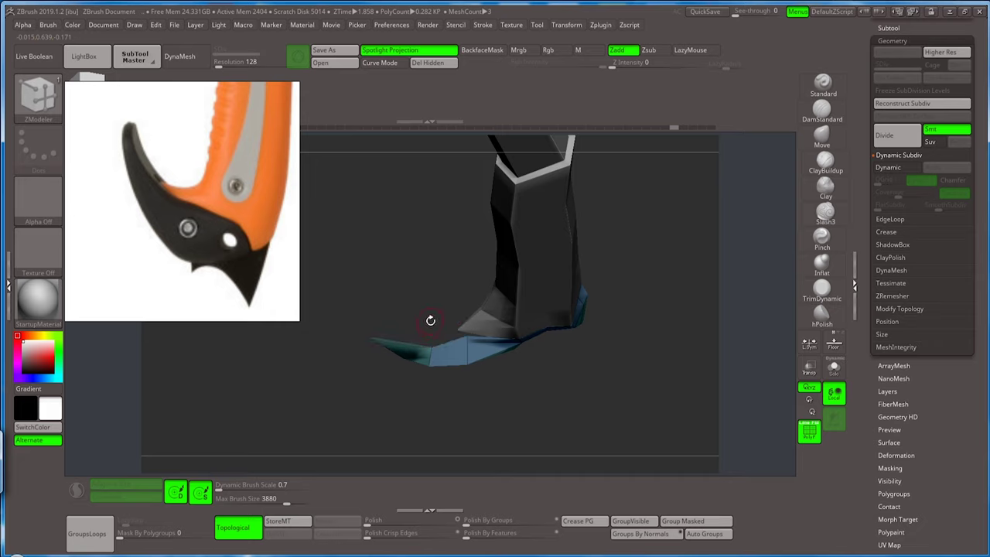
mouse_move(430, 321)
mouse_down()
mouse_move(438, 351)
mouse_move(444, 331)
mouse_move(457, 348)
mouse_up()
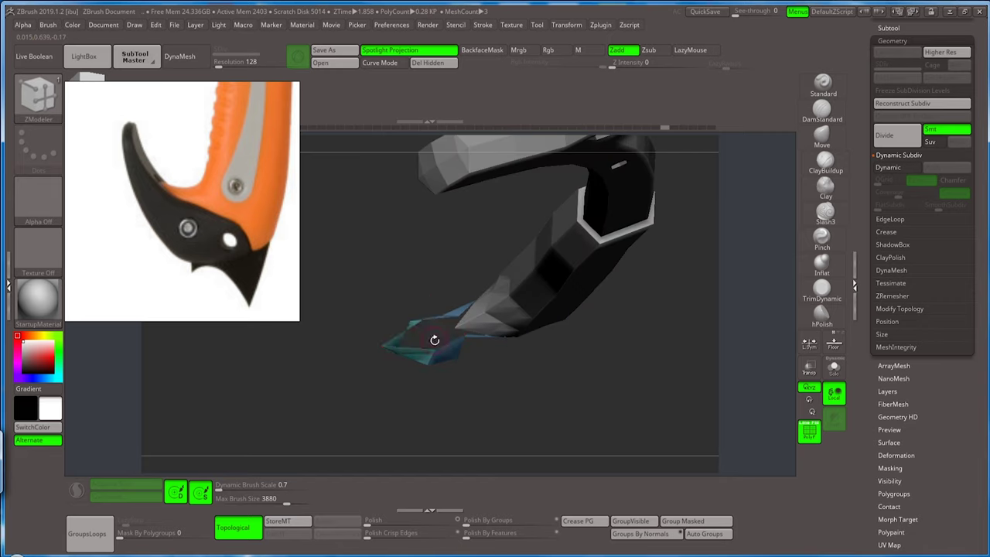
key(space)
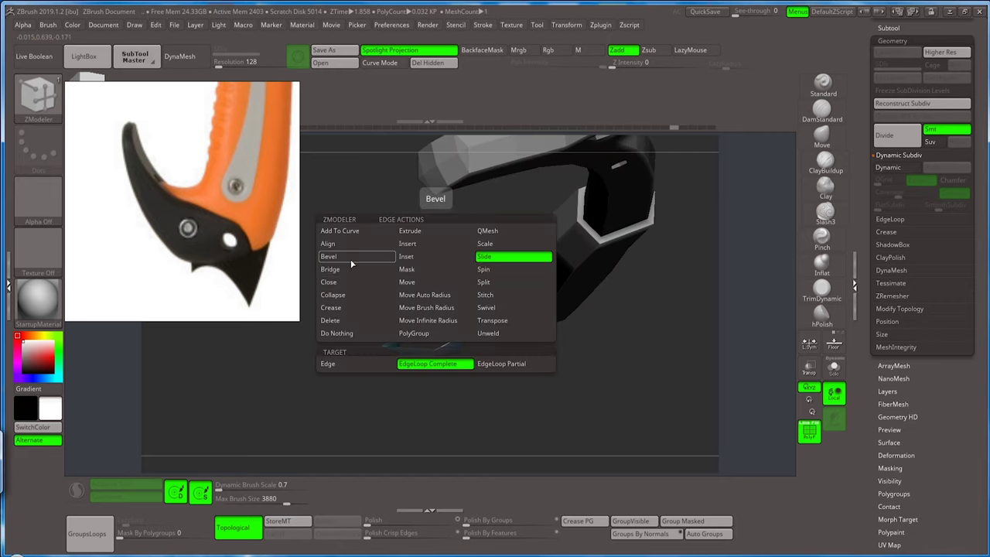
click(350, 260)
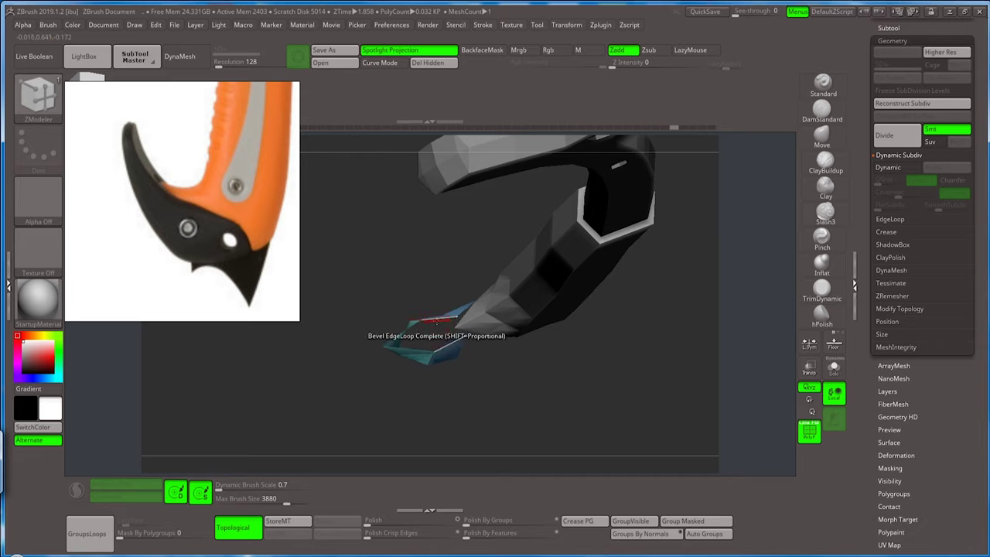
drag(435, 317, 428, 283)
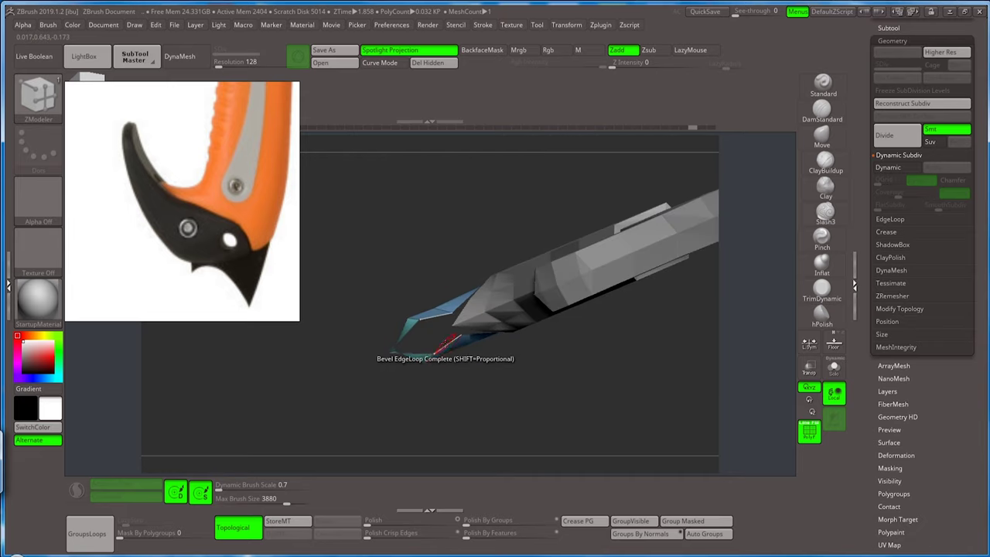
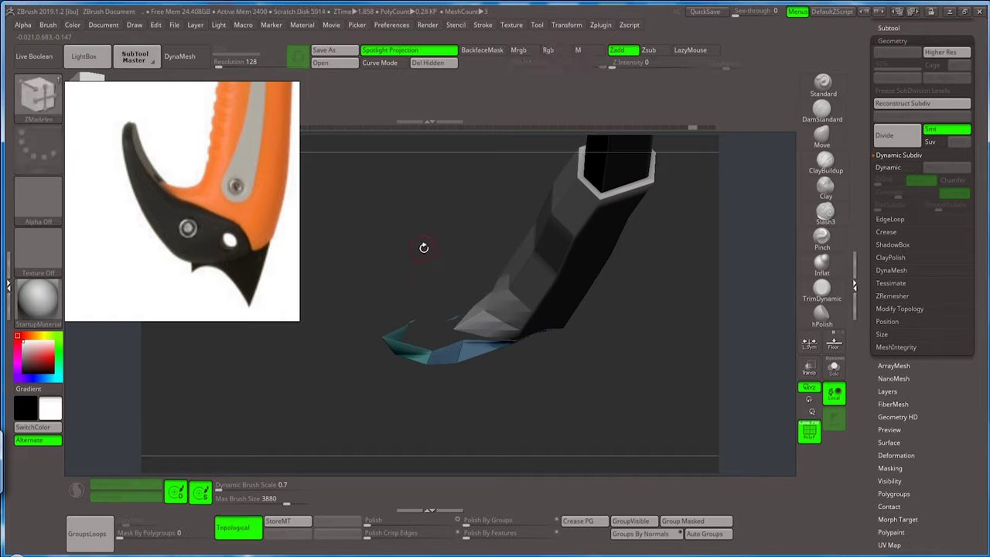
Rotate to the pick's blue tip and delete its top polygon.
drag(426, 247, 433, 267)
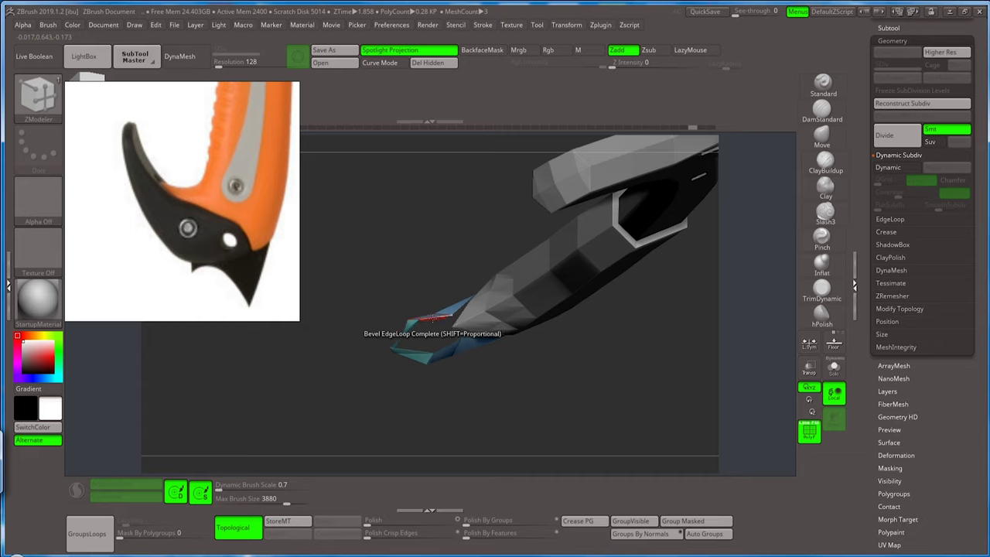
drag(430, 305, 422, 240)
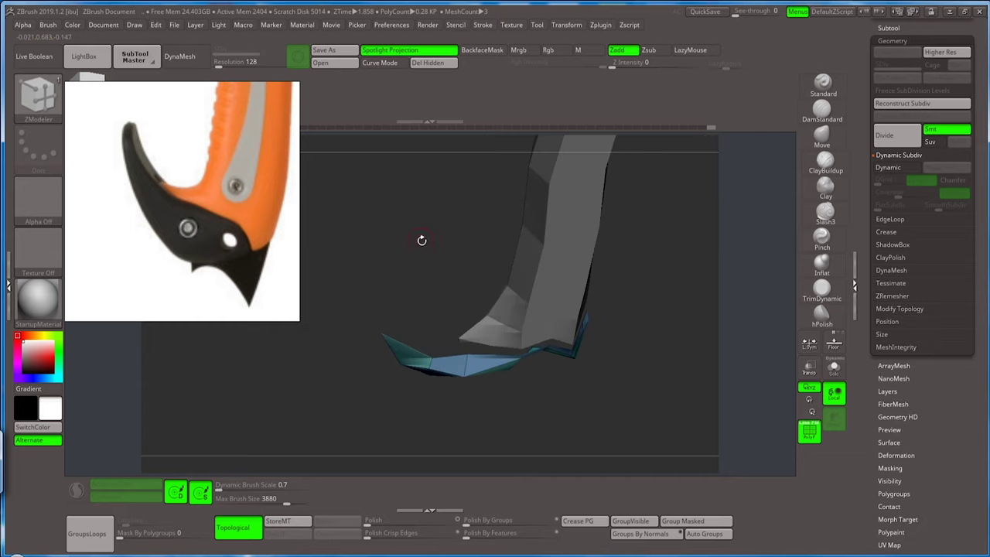
key(ctrl)
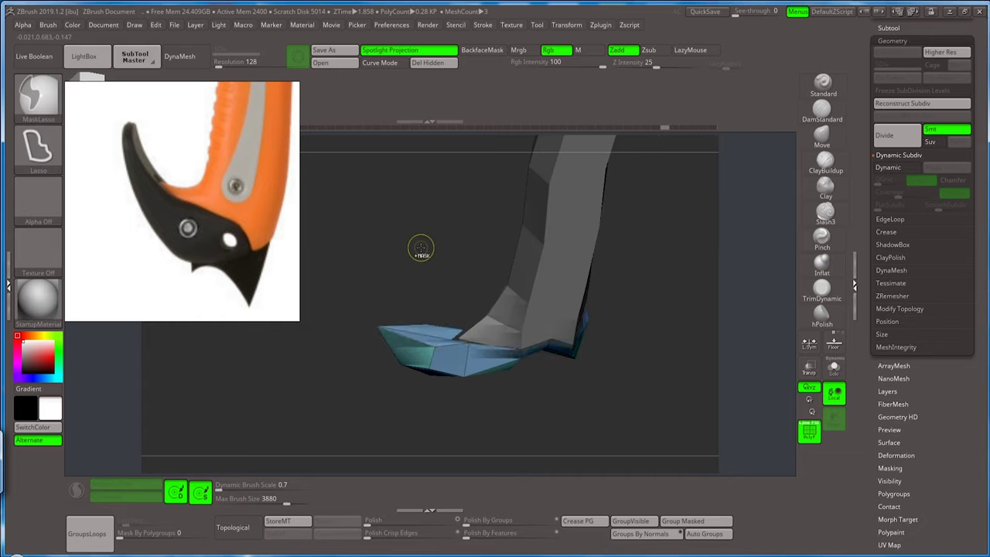
drag(420, 248, 436, 311)
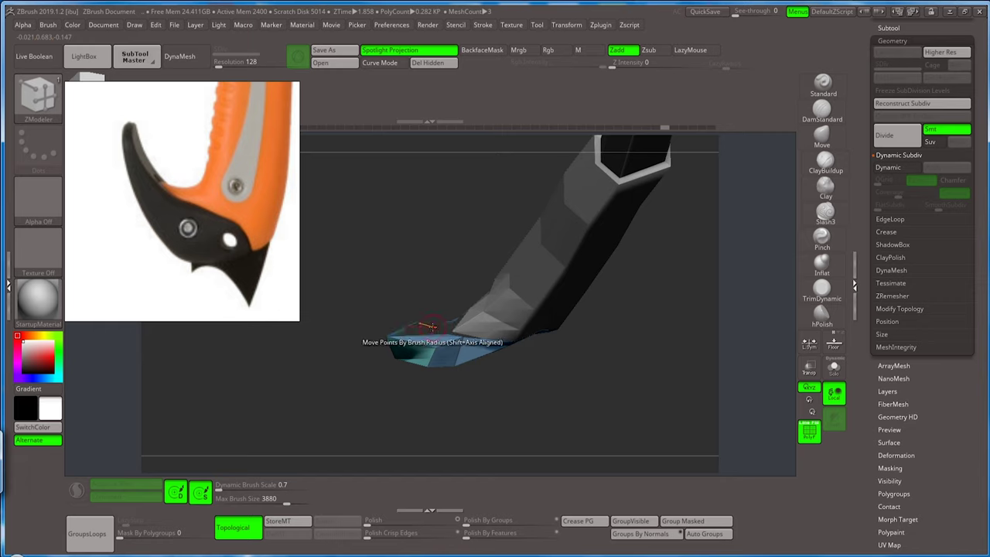
click(431, 329)
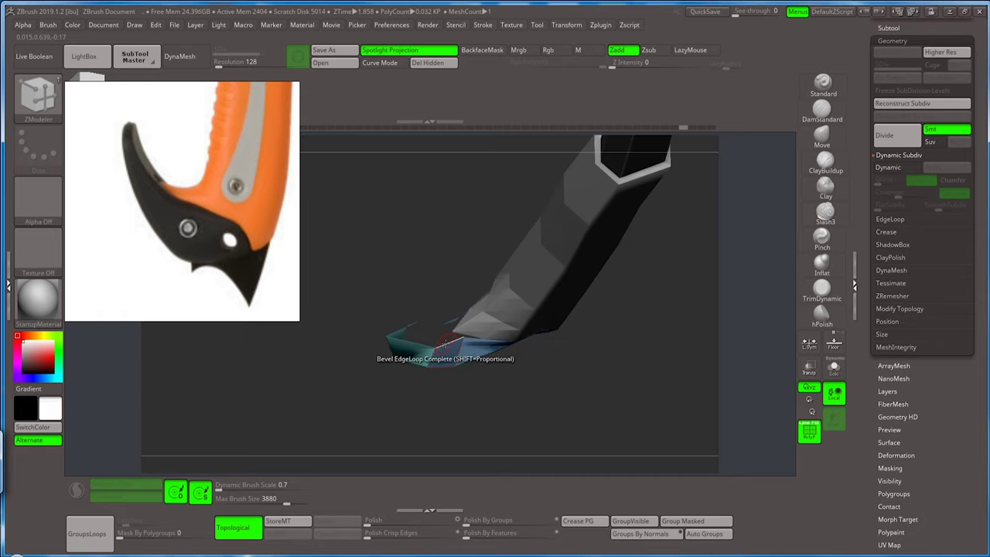
Bridge the opposite edges across the tip to cap it with a new face.
key(space)
click(368, 269)
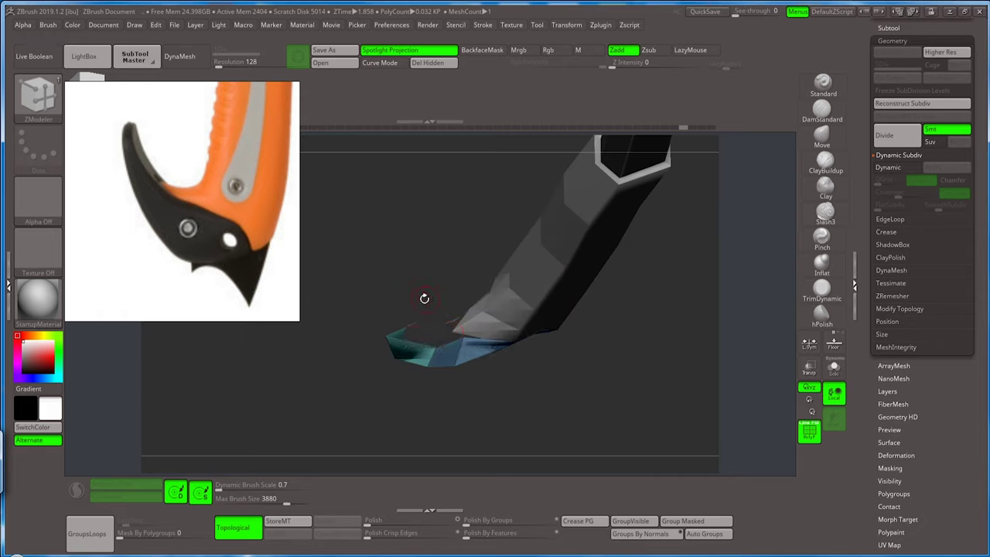
mouse_move(437, 310)
mouse_down()
mouse_move(448, 331)
mouse_move(432, 338)
mouse_up()
click(428, 313)
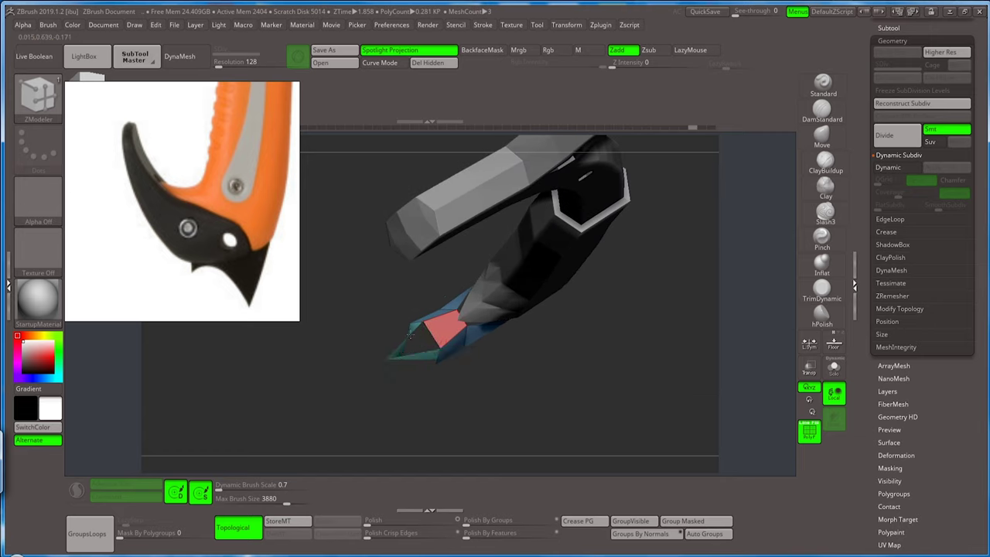
mouse_move(456, 389)
mouse_down()
mouse_move(432, 279)
mouse_move(472, 385)
mouse_move(462, 325)
mouse_up()
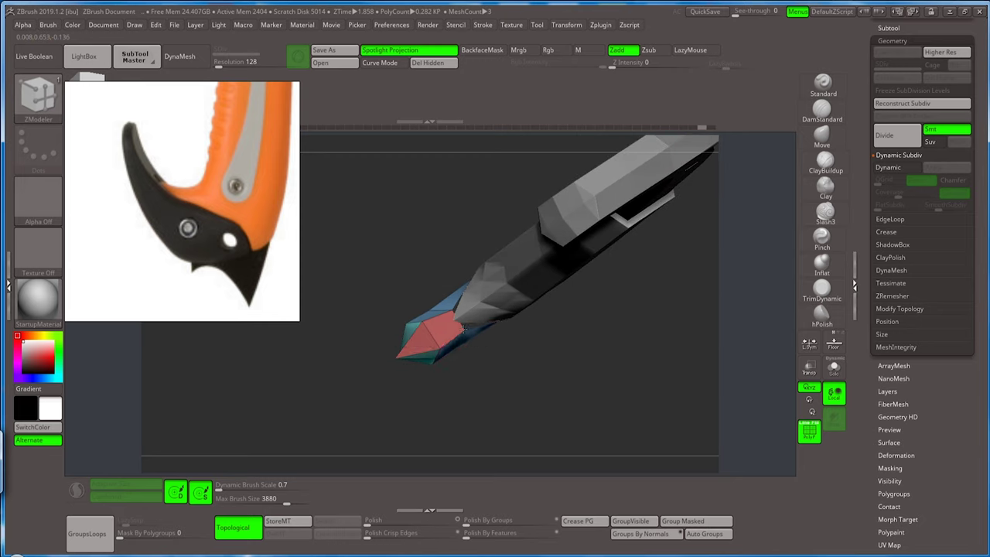
key(ctrl+z)
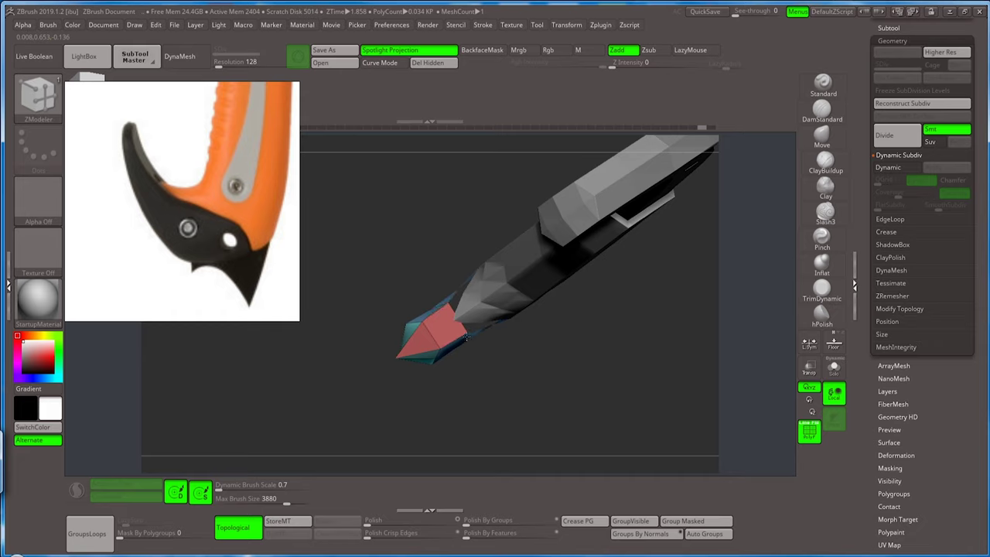
drag(520, 343, 499, 310)
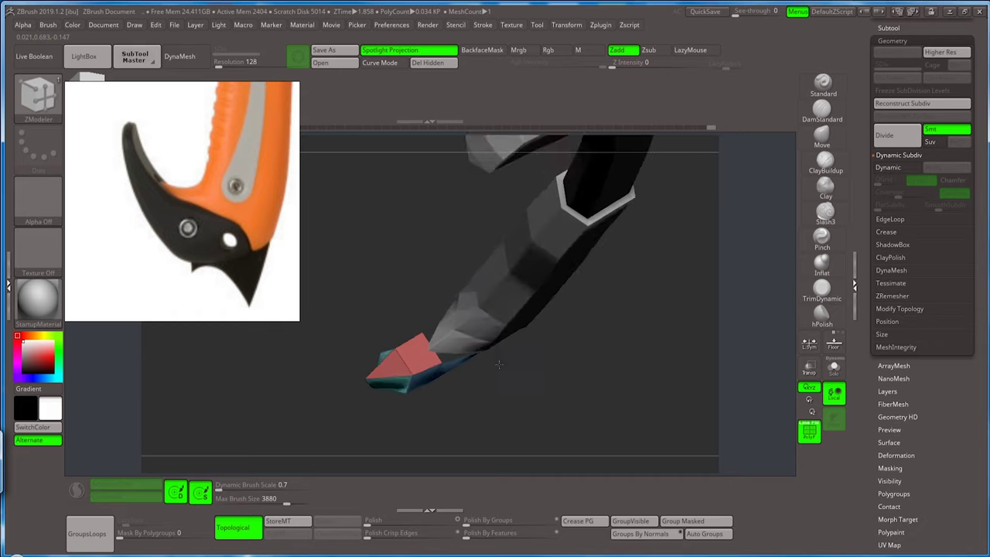
Select the teal shaft subtool and set the ZModeler edge action to Bevel (EdgeLoop Complete).
alt+click(504, 304)
key(ctrl+z)
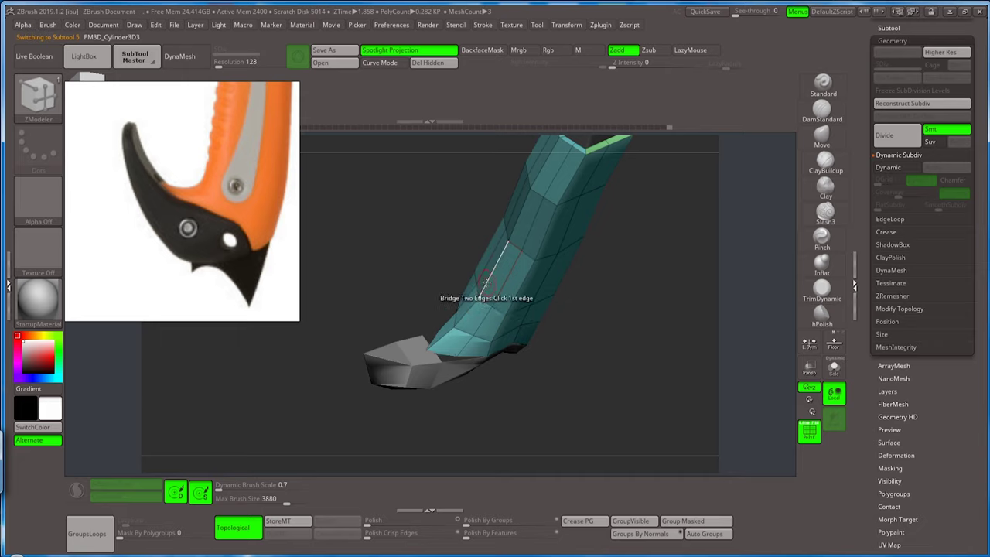
key(space)
click(398, 257)
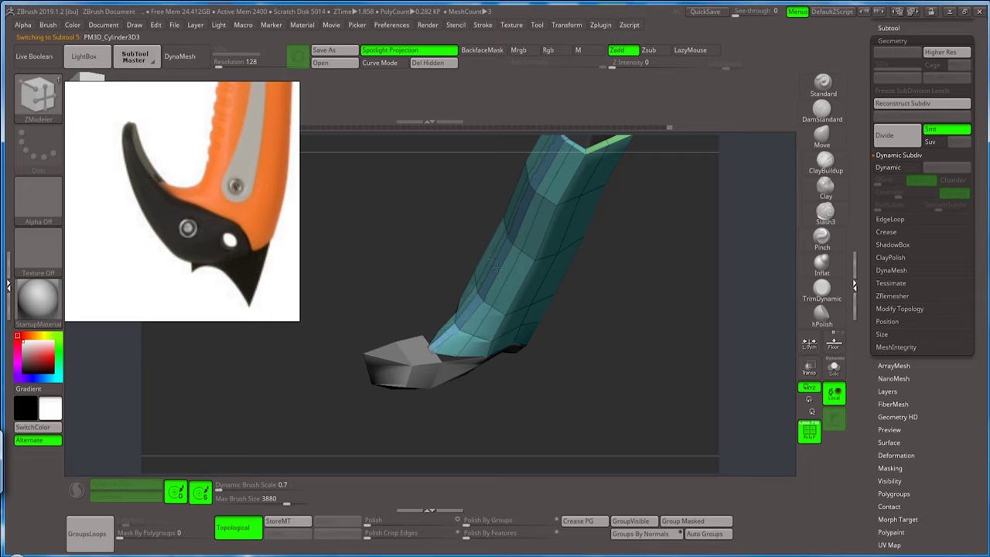
mouse_move(615, 263)
mouse_down()
mouse_move(548, 328)
mouse_move(537, 325)
mouse_move(601, 317)
mouse_move(586, 331)
mouse_up()
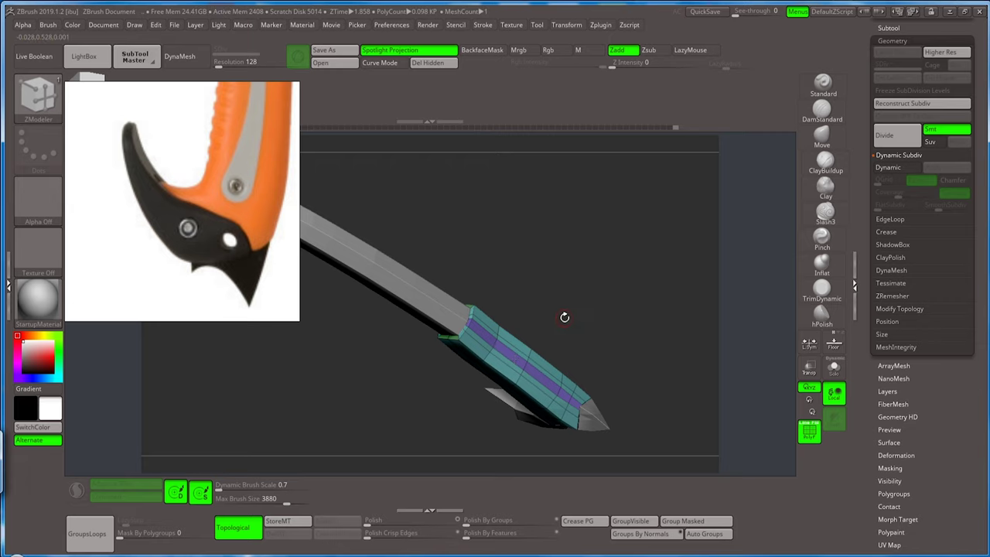
mouse_move(562, 317)
mouse_down()
mouse_move(580, 220)
mouse_move(544, 364)
mouse_up()
Select the hooked tip subtool and orbit around it to work on its end faces.
alt+click(600, 326)
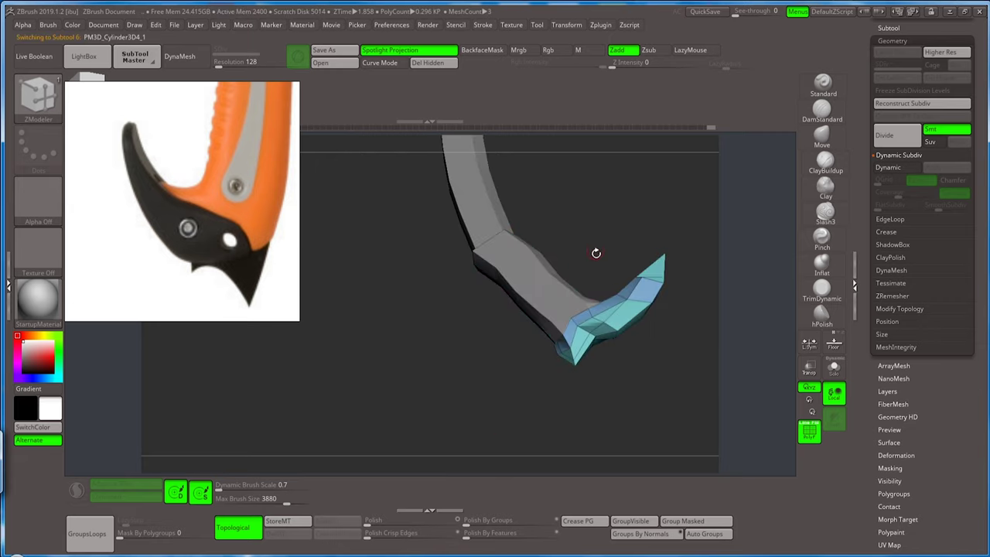
mouse_move(592, 255)
mouse_down()
mouse_move(611, 370)
mouse_move(617, 339)
mouse_move(541, 360)
mouse_move(570, 376)
mouse_move(588, 339)
mouse_move(608, 328)
mouse_up()
drag(678, 221, 640, 302)
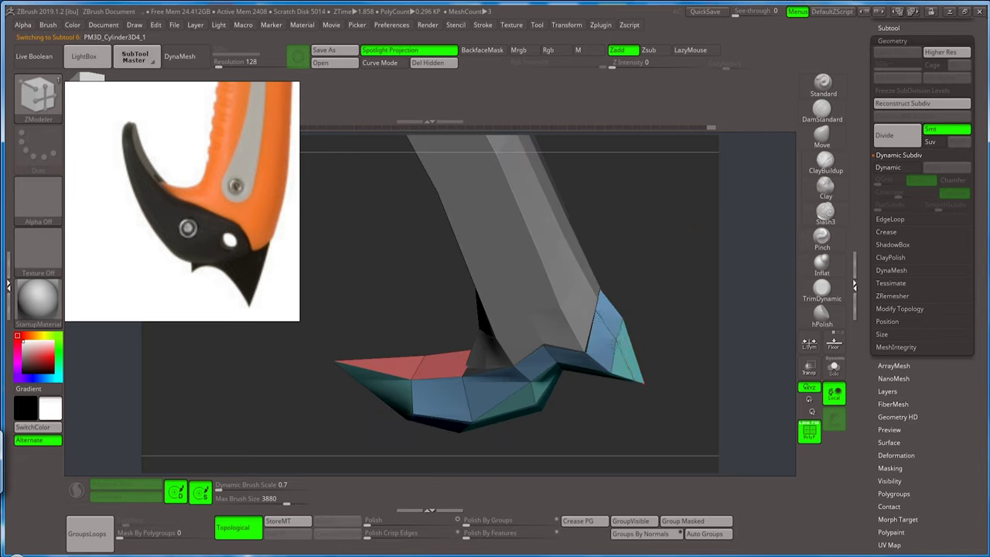
mouse_move(650, 300)
mouse_down()
mouse_move(627, 266)
mouse_move(589, 298)
mouse_up()
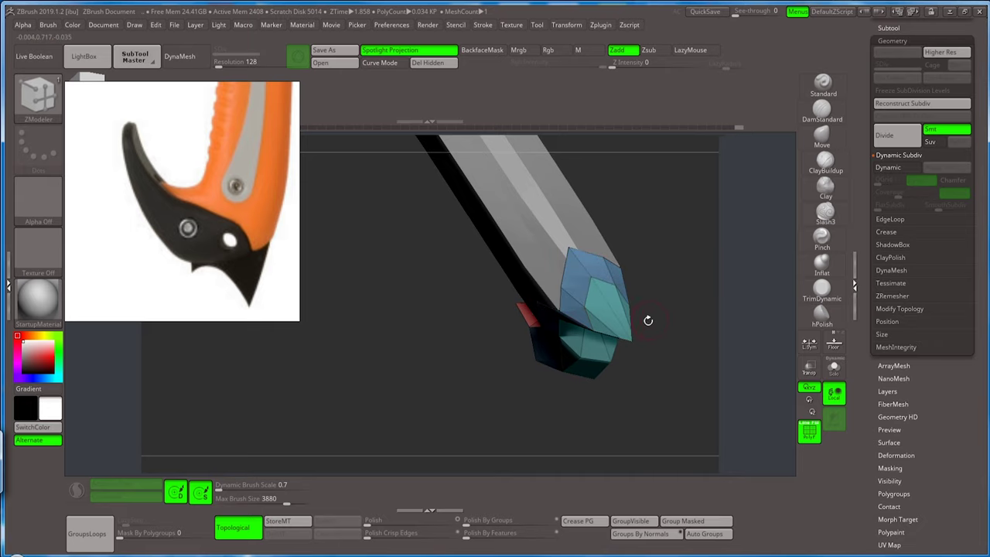
mouse_move(647, 320)
mouse_down()
mouse_move(676, 254)
mouse_move(600, 284)
mouse_up()
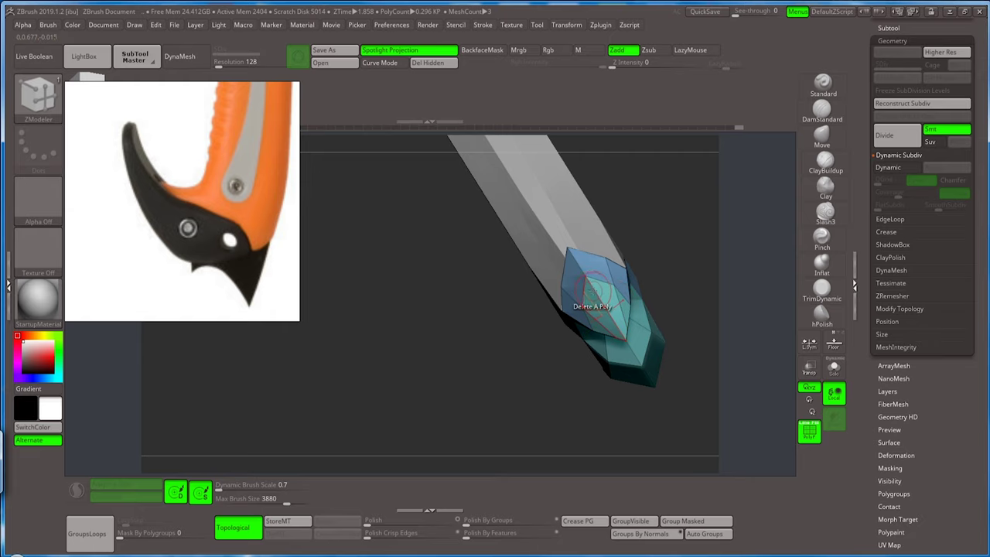
key(space)
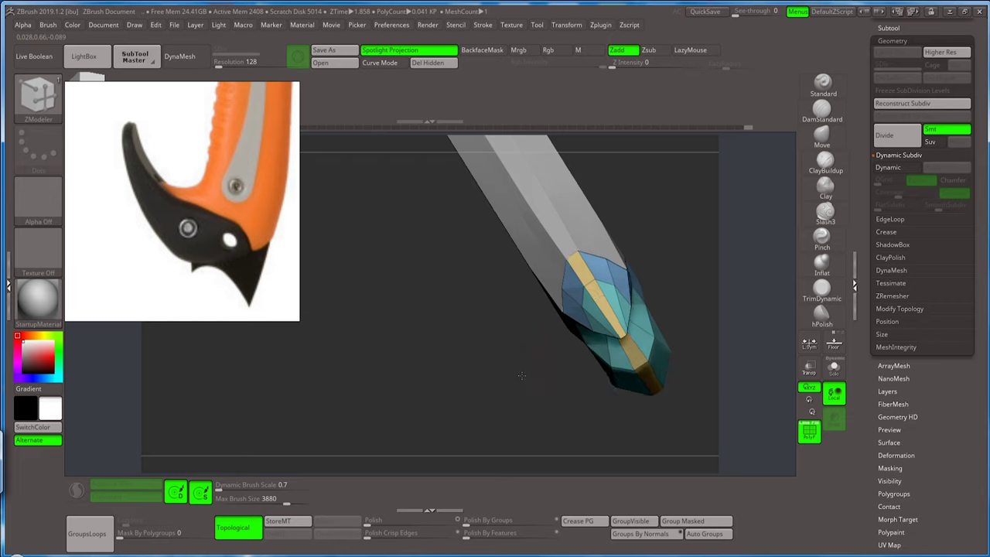
mouse_move(603, 300)
mouse_down()
mouse_move(617, 255)
mouse_move(612, 291)
mouse_move(531, 464)
mouse_move(554, 427)
mouse_move(611, 464)
mouse_up()
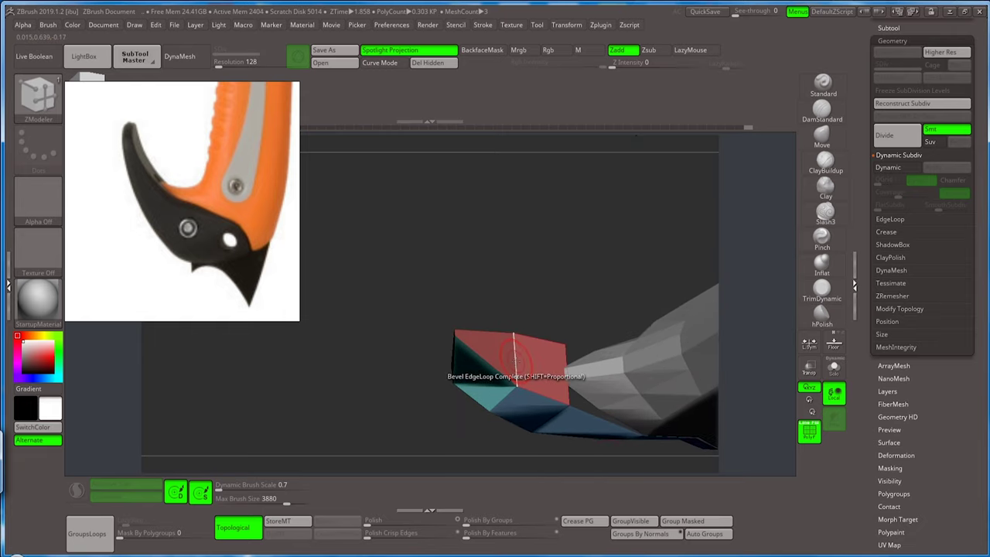
Set the edge action to Insert Single EdgeLoop with Move by Brush Radius on the flange.
right_click(514, 356)
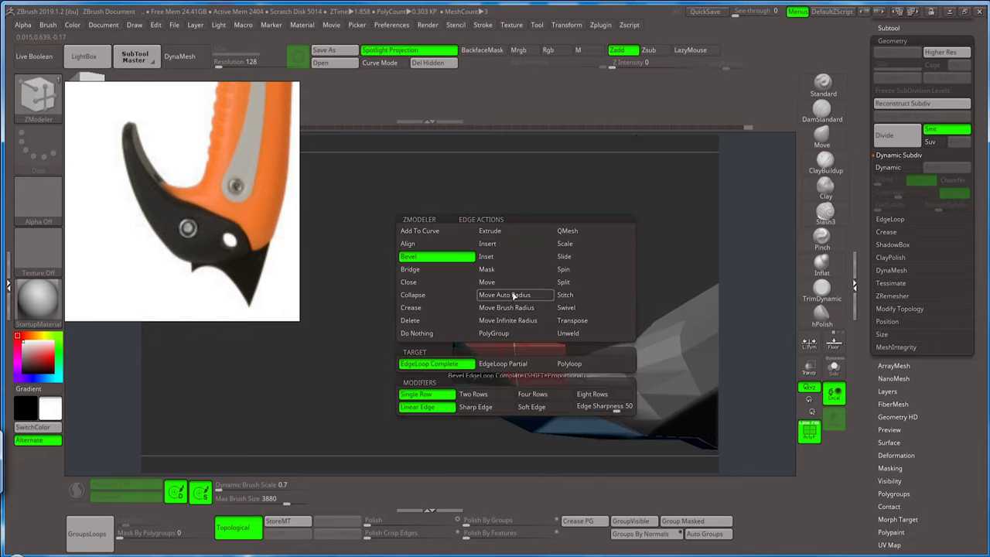
click(501, 259)
right_click(513, 355)
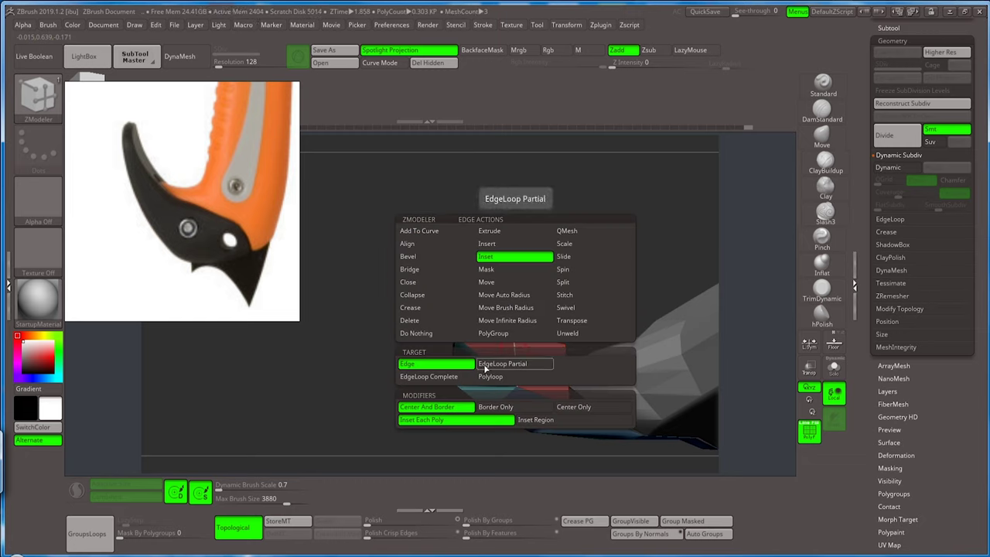
click(495, 244)
click(486, 281)
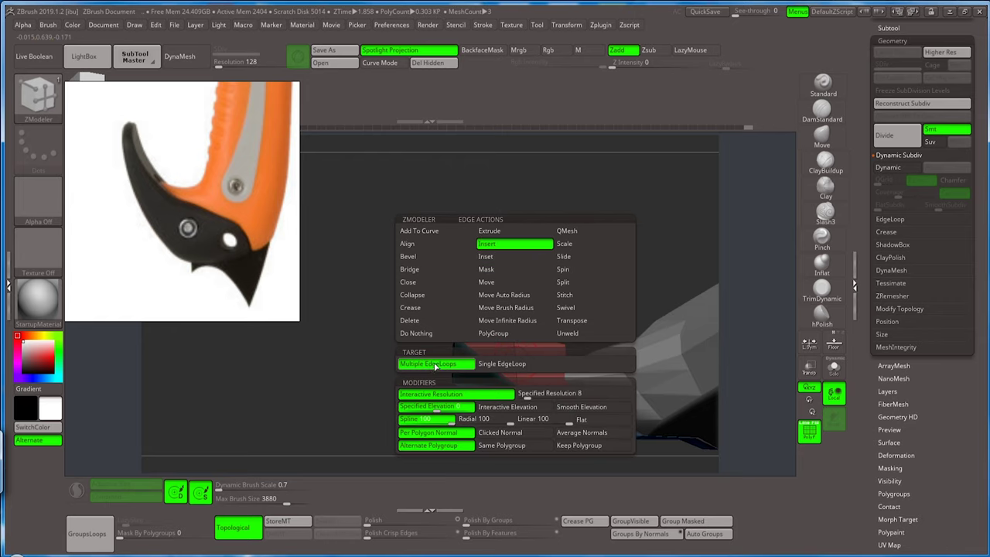
click(507, 364)
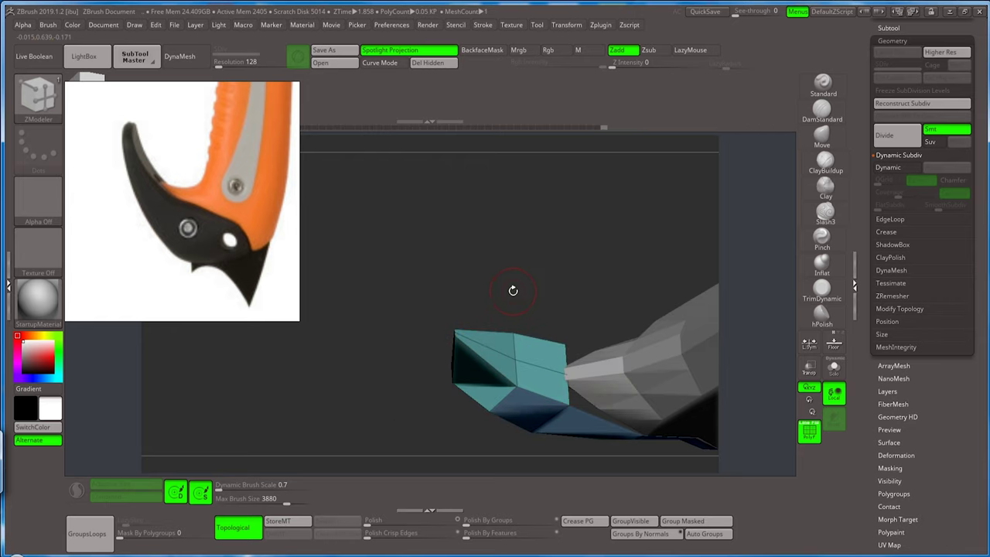
key(space)
key(space)
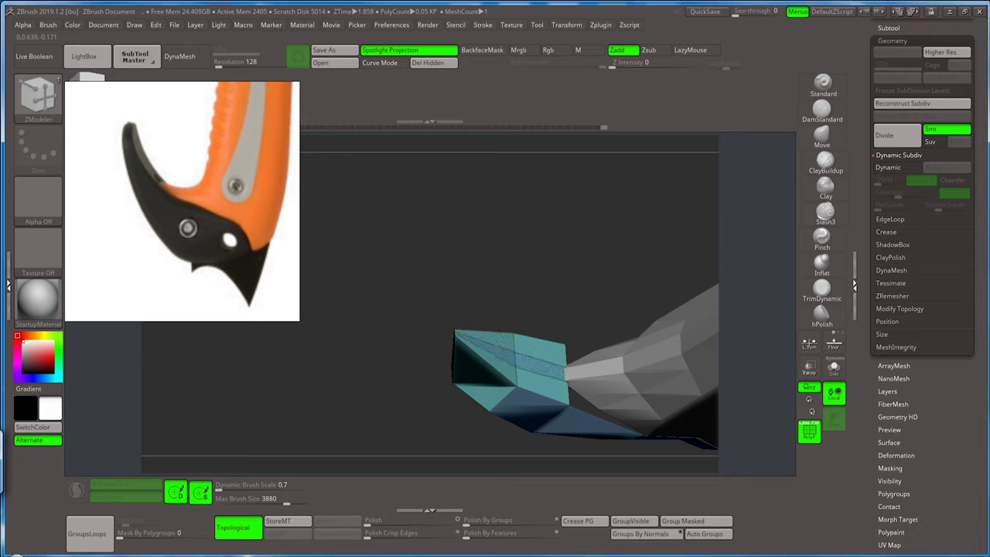
mouse_move(526, 356)
mouse_down()
mouse_move(486, 303)
mouse_move(535, 220)
mouse_move(475, 297)
mouse_move(463, 283)
mouse_move(518, 295)
mouse_move(517, 251)
mouse_move(579, 276)
mouse_up()
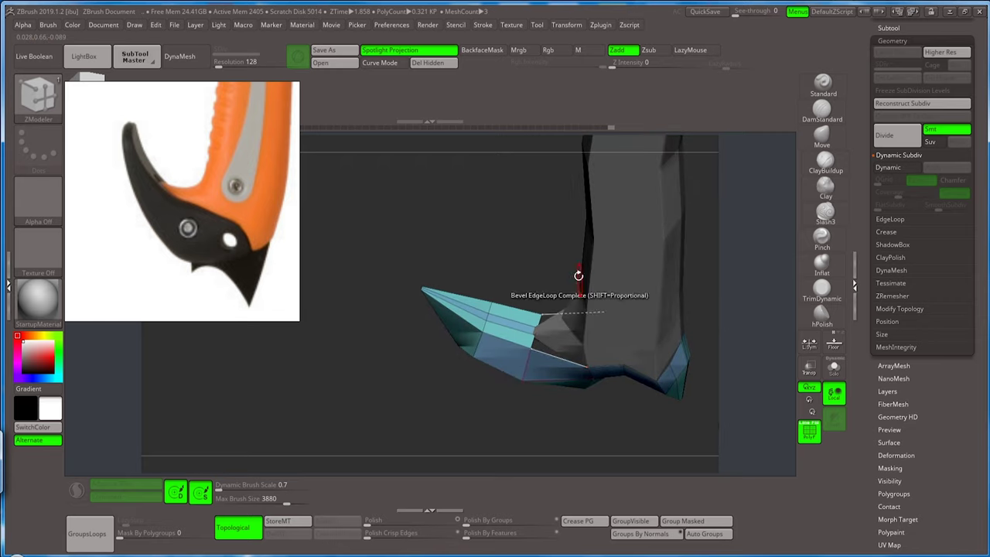
Reselect the tip subtool and insert an edge loop along its lower band.
alt+click(578, 276)
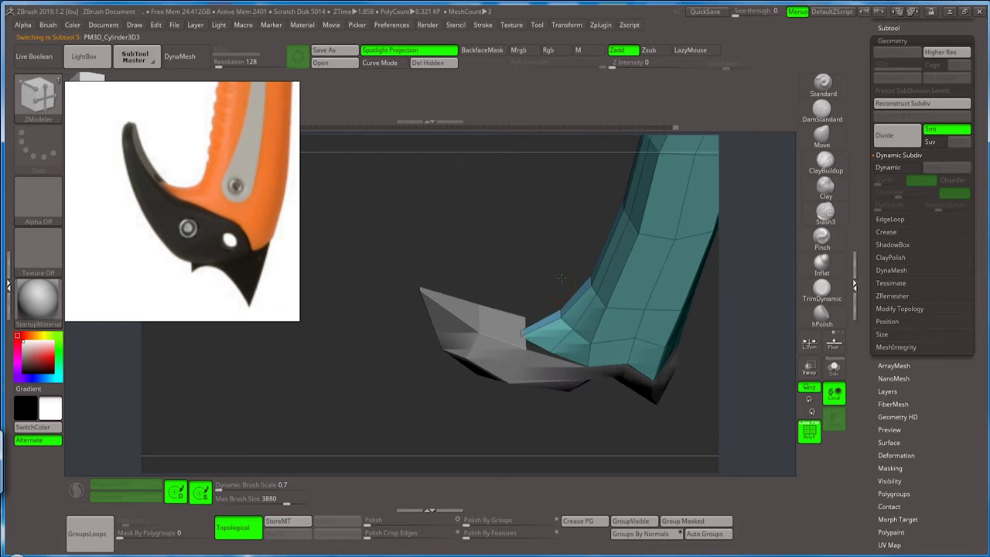
alt+click(511, 347)
mouse_move(508, 354)
mouse_down()
mouse_move(499, 402)
mouse_move(510, 386)
mouse_move(501, 376)
mouse_up()
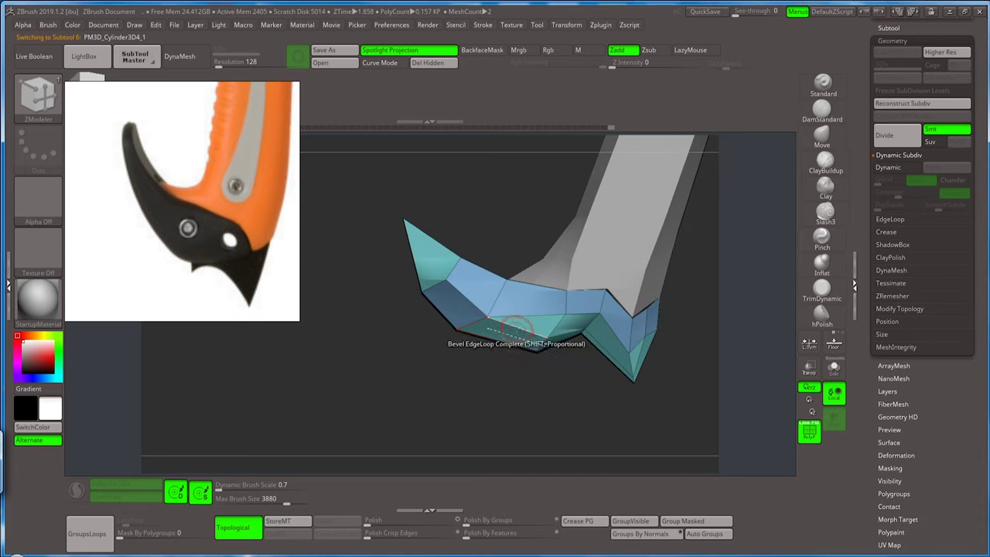
key(space)
click(510, 240)
click(516, 325)
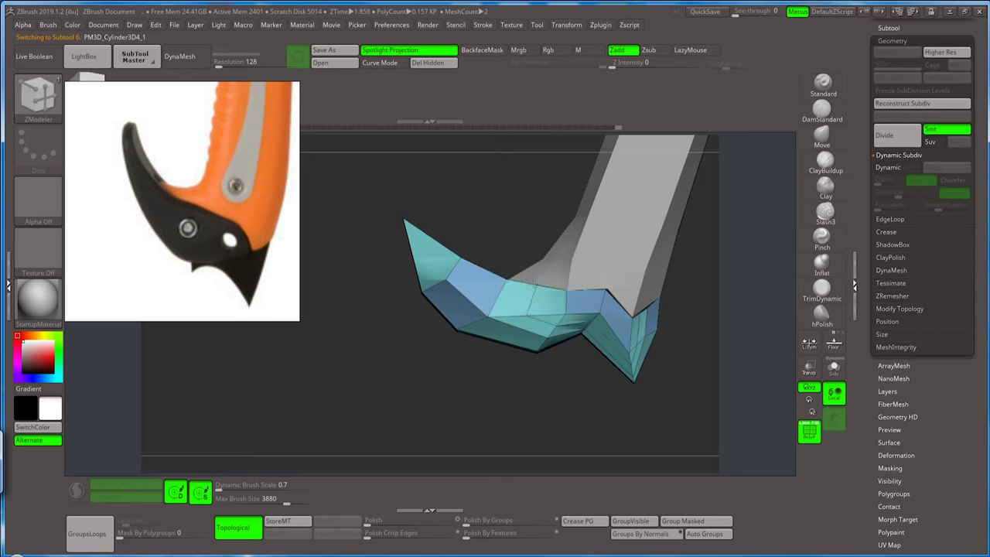
Move the reference image down-left and turn the model to compare the pick.
drag(513, 376, 522, 397)
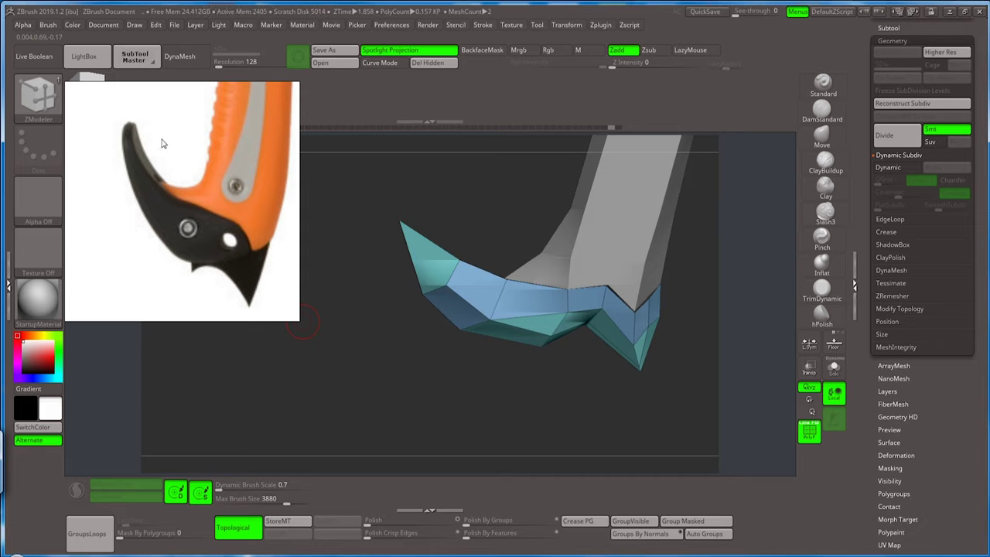
drag(162, 143, 112, 262)
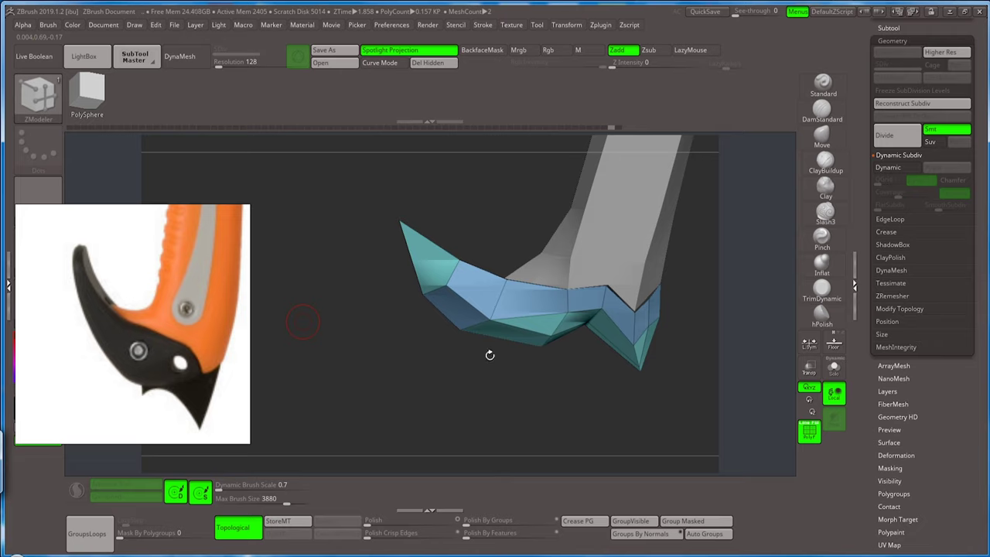
drag(329, 260, 342, 249)
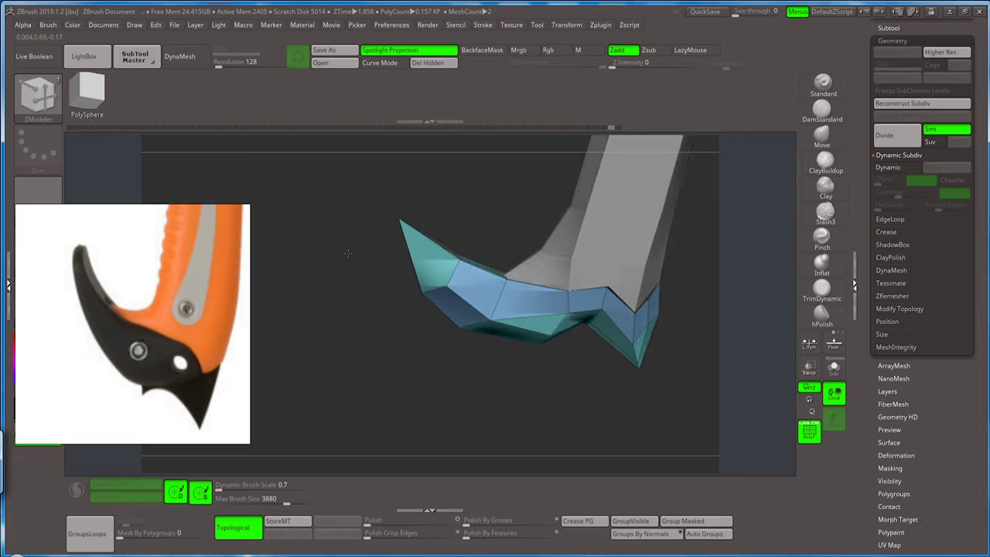
key(ctrl+shift)
Slice the axe head vertically with the SliceCurve brush into separate sections.
click(41, 94)
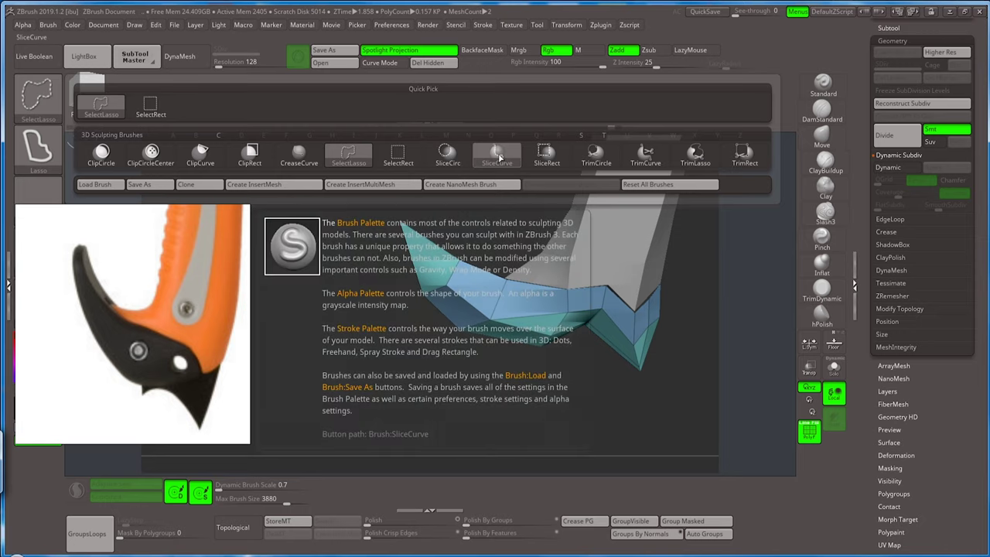
click(467, 161)
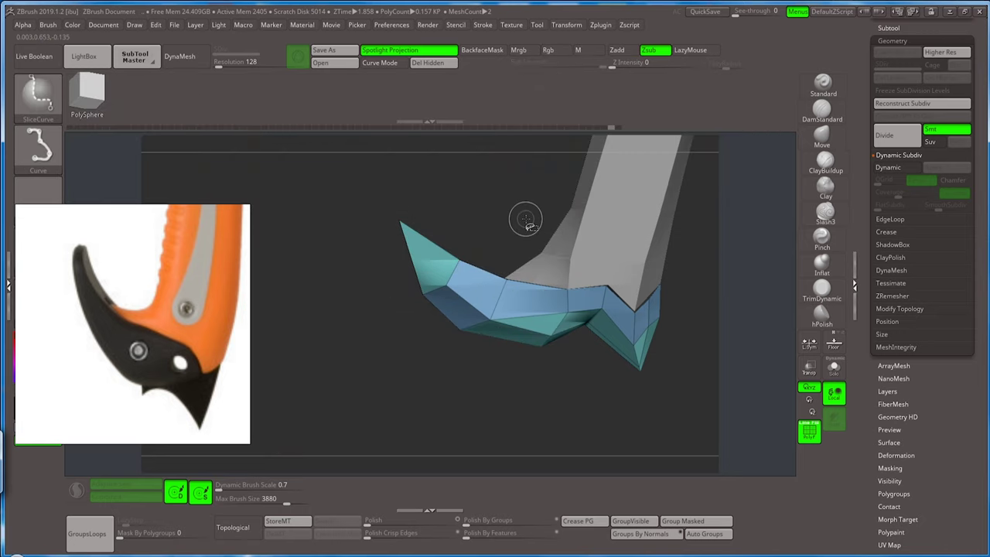
ctrl+shift+drag(523, 216, 523, 334)
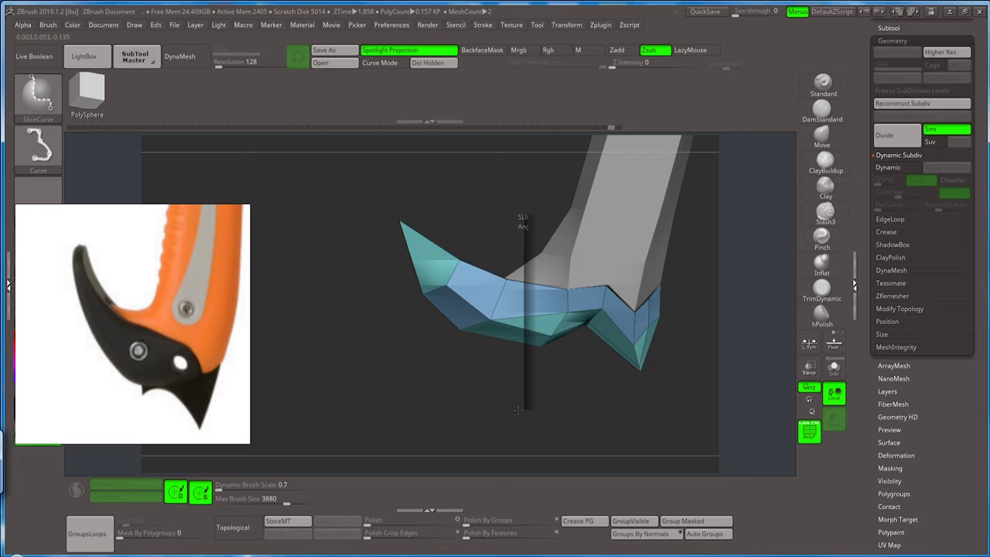
ctrl+shift+drag(518, 411, 528, 410)
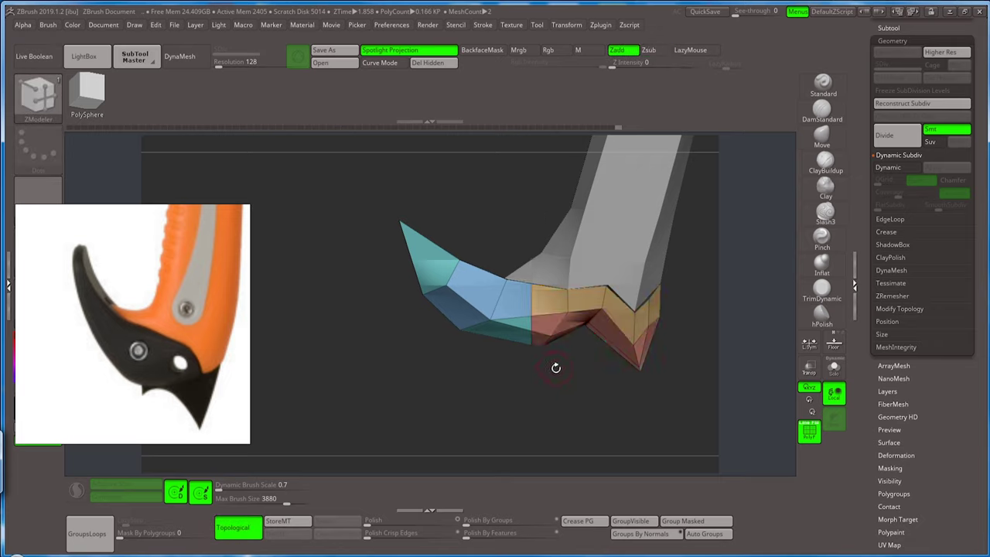
mouse_move(555, 367)
mouse_down()
mouse_move(562, 350)
mouse_move(558, 440)
mouse_up()
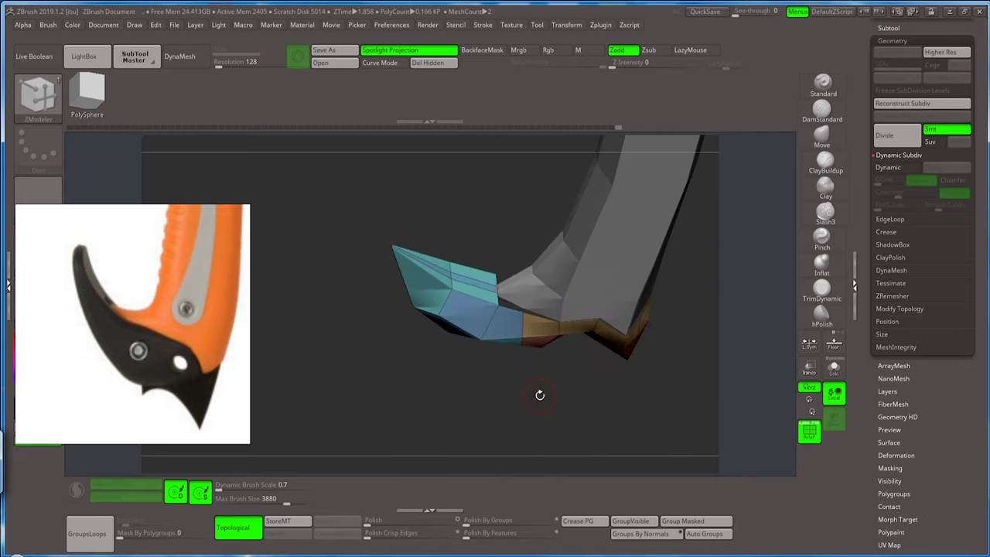
mouse_move(541, 395)
mouse_down()
mouse_move(530, 413)
mouse_move(532, 391)
mouse_move(534, 460)
mouse_up()
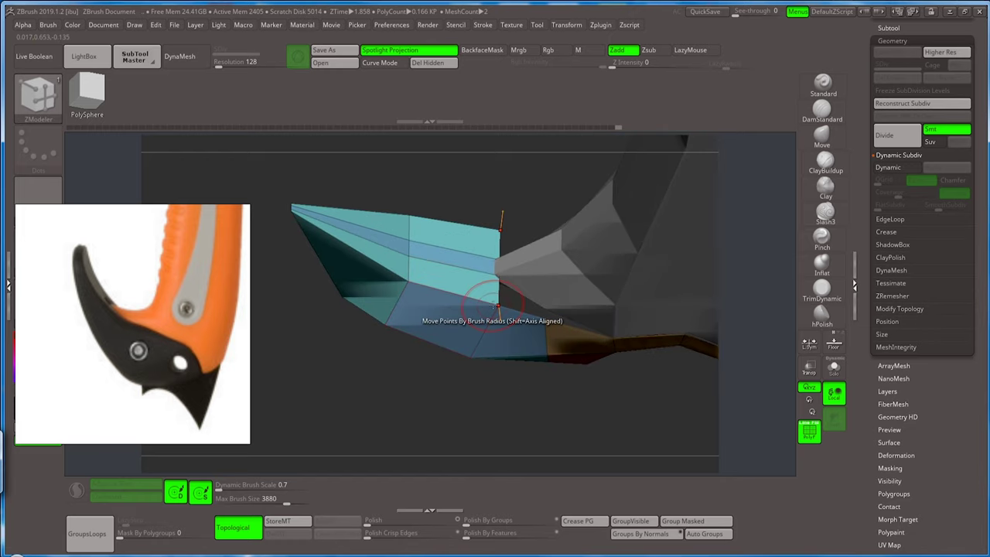
Pull the tip's vertices outward and insert extra edge loops into the blade.
drag(495, 305, 519, 291)
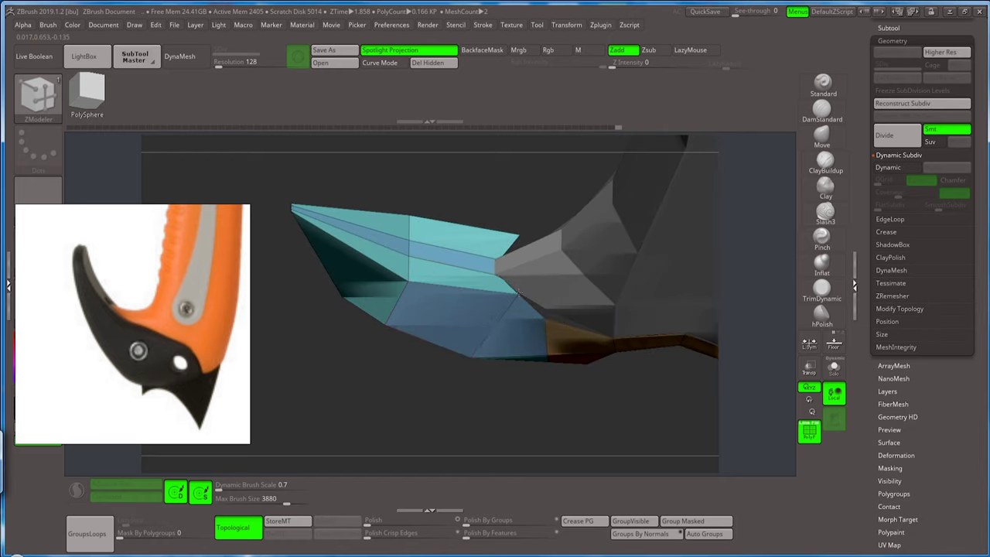
mouse_move(521, 396)
mouse_down()
mouse_move(533, 332)
mouse_move(504, 334)
mouse_move(541, 306)
mouse_up()
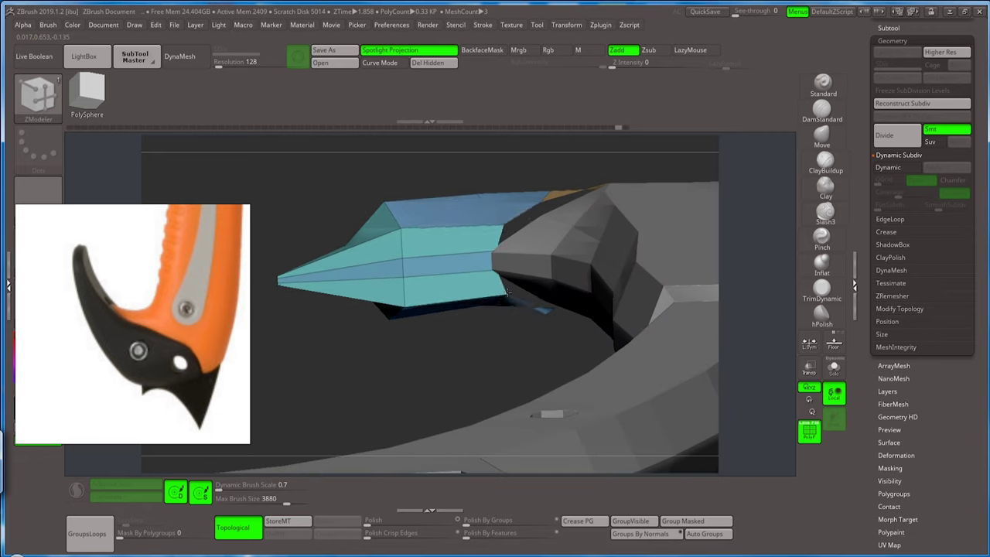
click(546, 311)
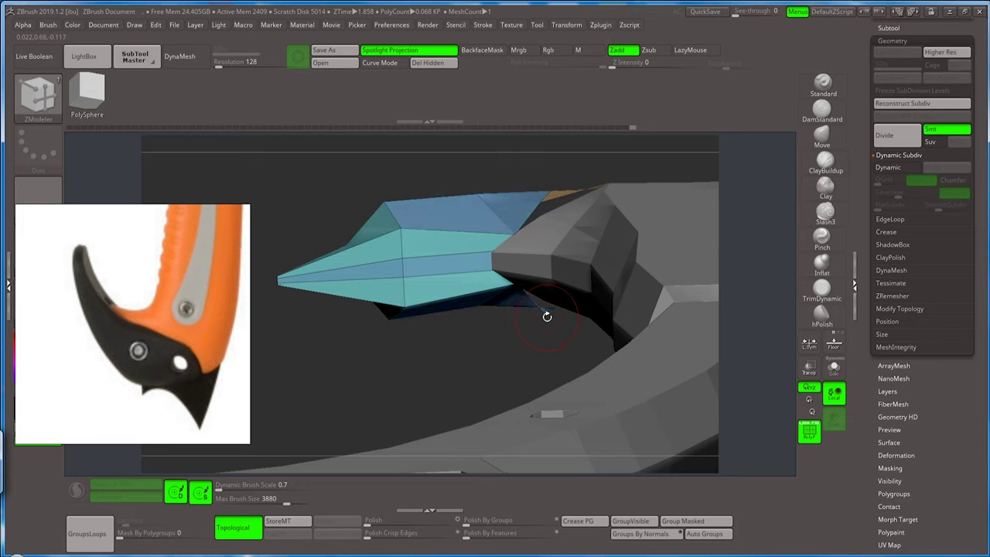
mouse_move(549, 301)
mouse_down()
mouse_move(557, 227)
mouse_move(531, 248)
mouse_up()
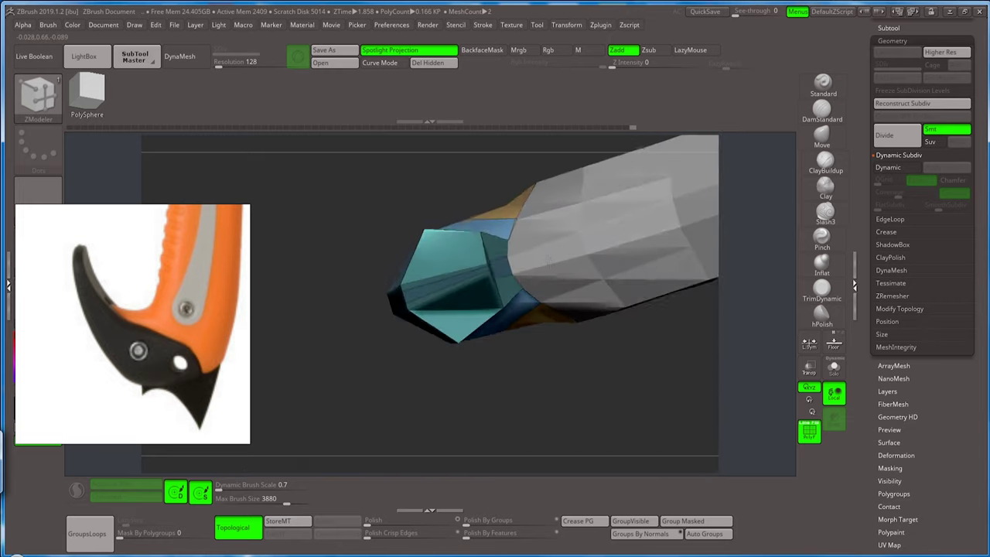
click(521, 294)
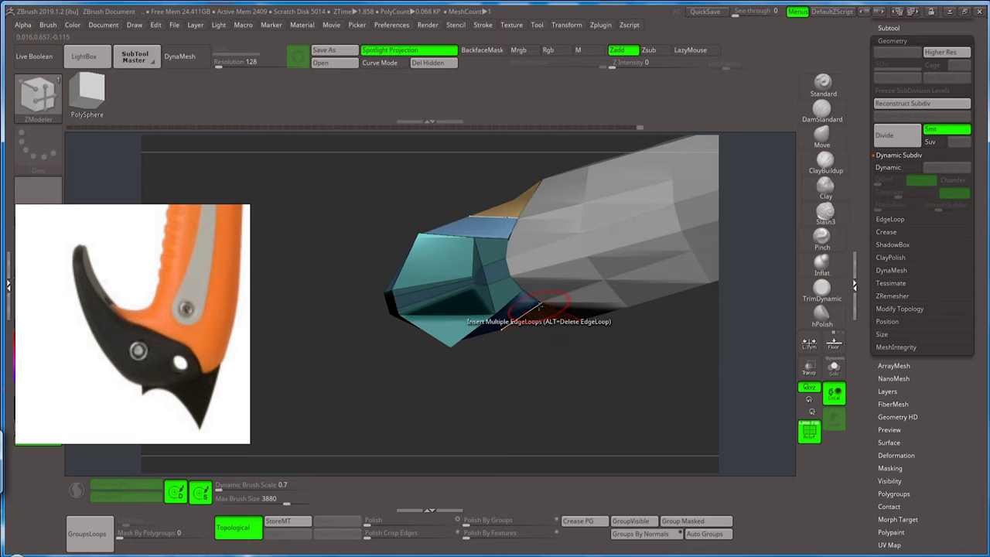
mouse_move(559, 373)
mouse_down()
mouse_move(455, 386)
mouse_move(428, 266)
mouse_move(418, 278)
mouse_move(431, 287)
mouse_up()
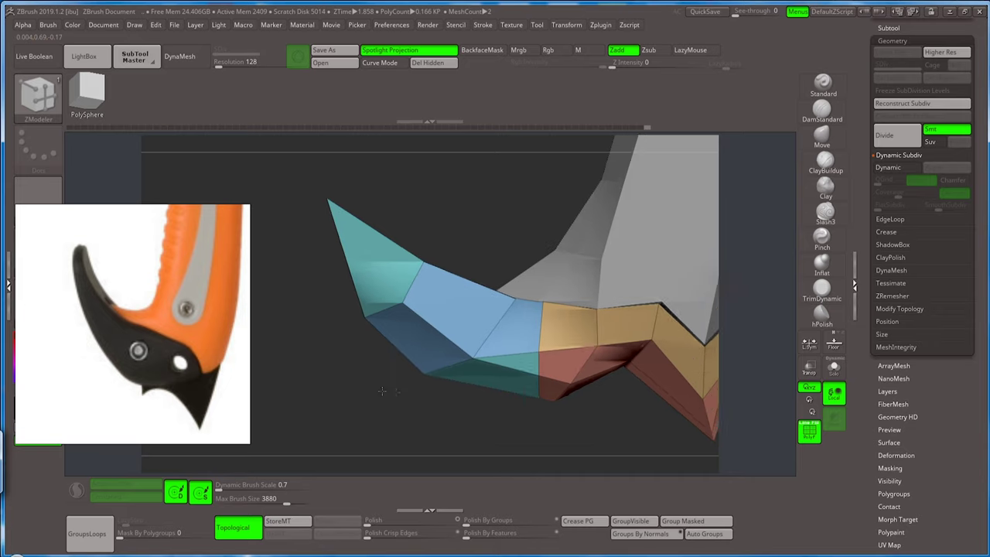
mouse_move(382, 391)
alt+mouse_down()
mouse_move(364, 296)
mouse_move(347, 345)
alt+mouse_up()
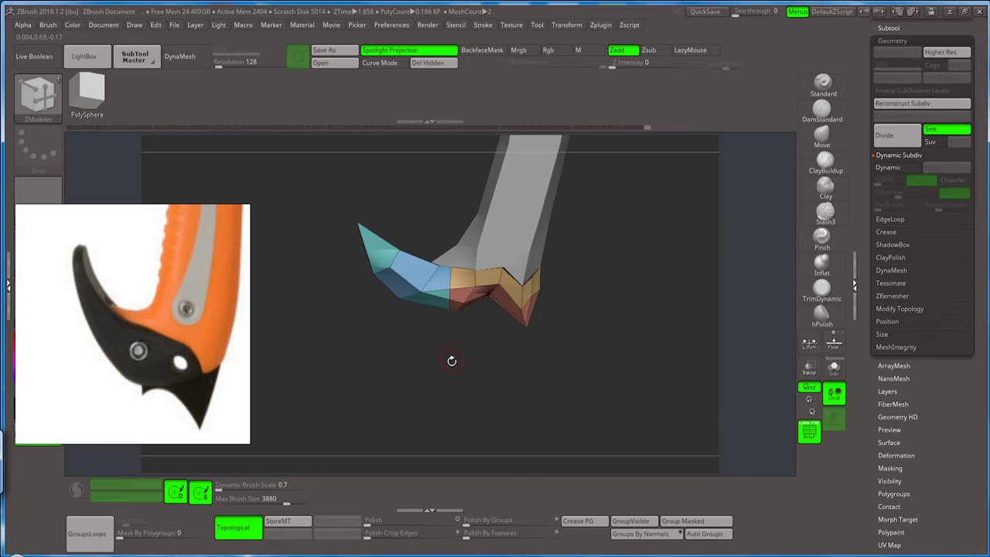
mouse_move(532, 346)
mouse_down()
mouse_move(581, 279)
mouse_move(568, 254)
mouse_up()
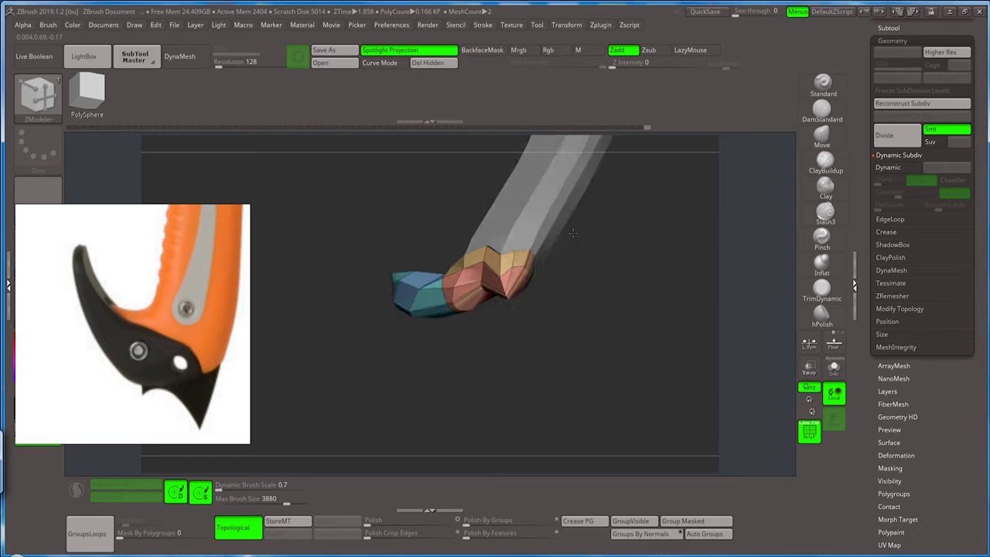
mouse_move(568, 255)
mouse_down()
mouse_move(594, 286)
mouse_move(588, 277)
mouse_move(787, 159)
mouse_up()
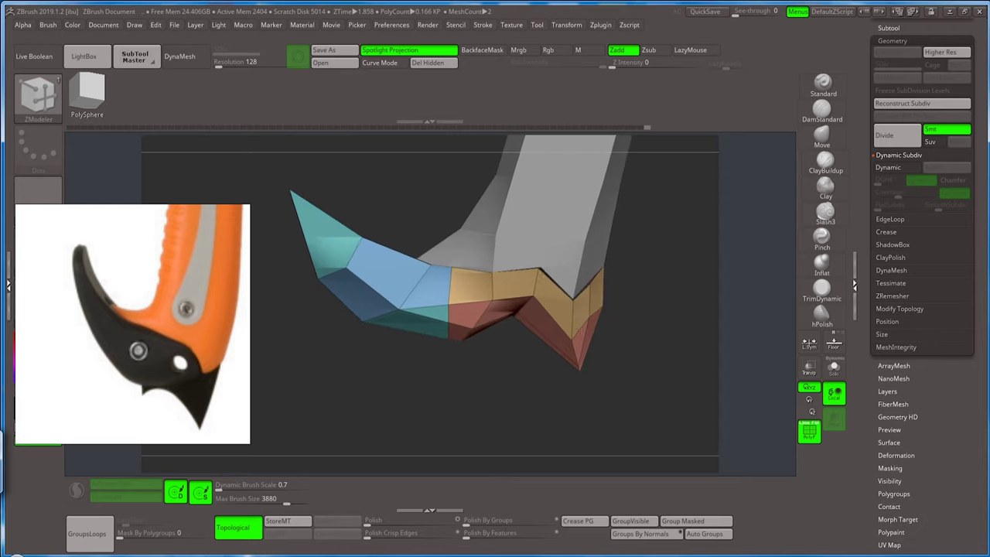
With the Move brush, drag the red and orange faces down into a rounded flange.
click(821, 133)
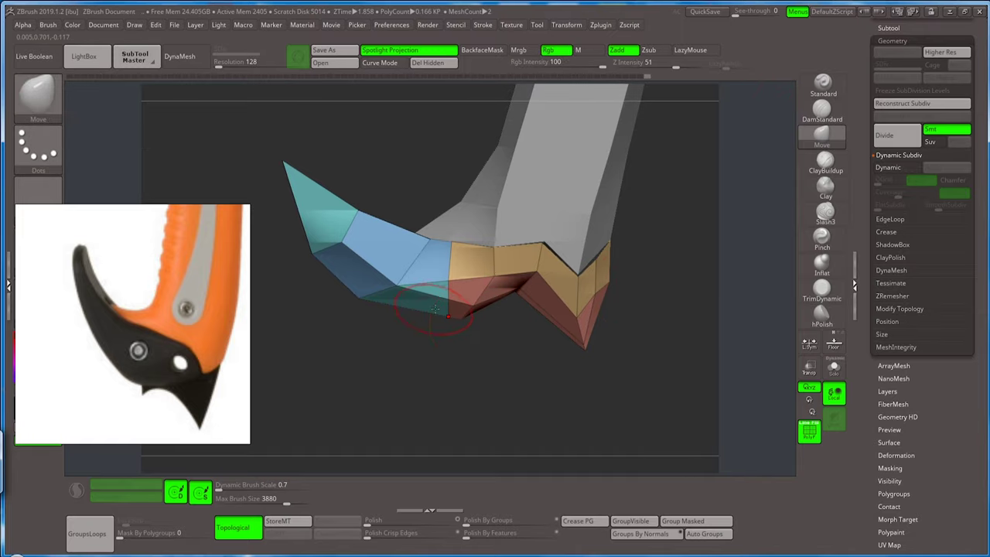
drag(448, 315, 402, 352)
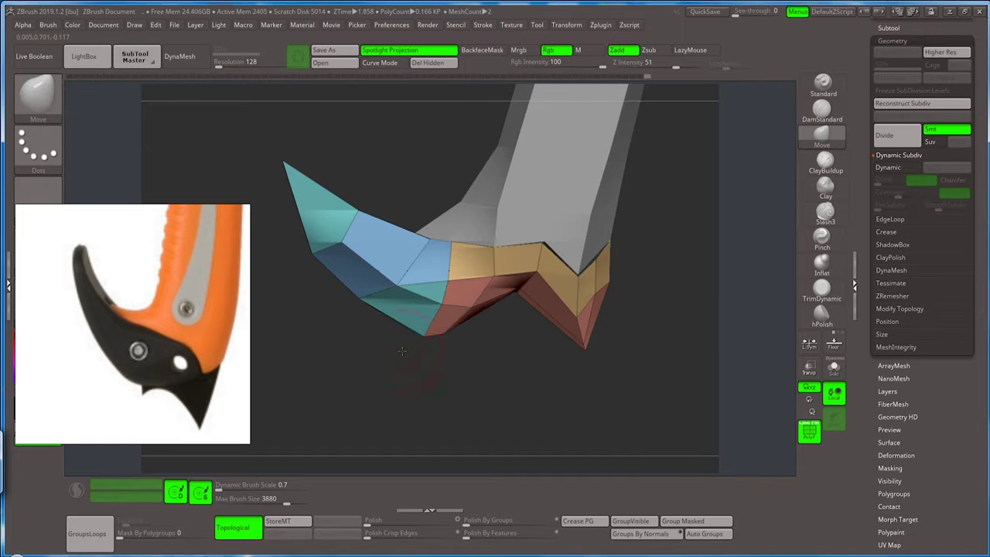
mouse_move(518, 298)
mouse_down()
mouse_move(500, 390)
mouse_move(572, 252)
mouse_move(473, 269)
mouse_move(504, 314)
mouse_up()
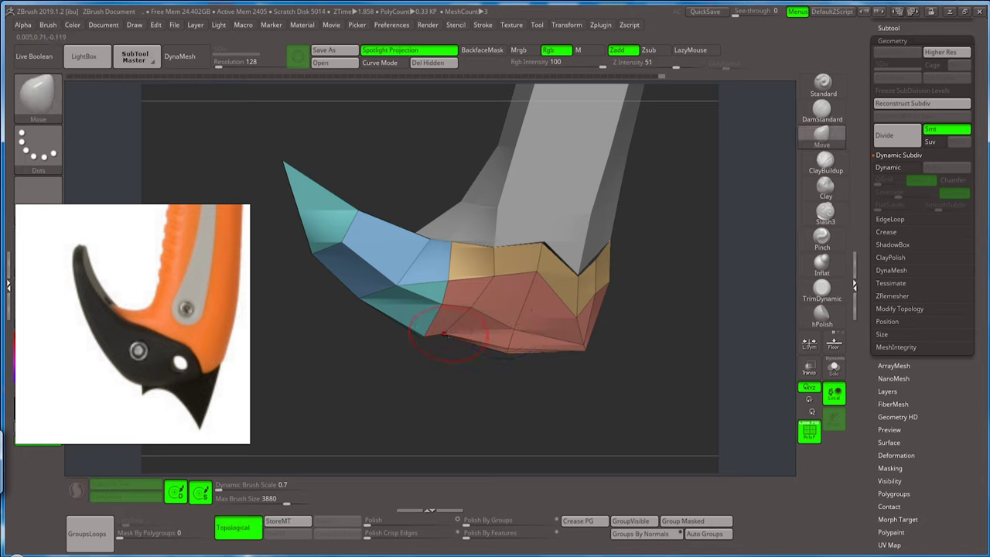
drag(445, 325, 445, 283)
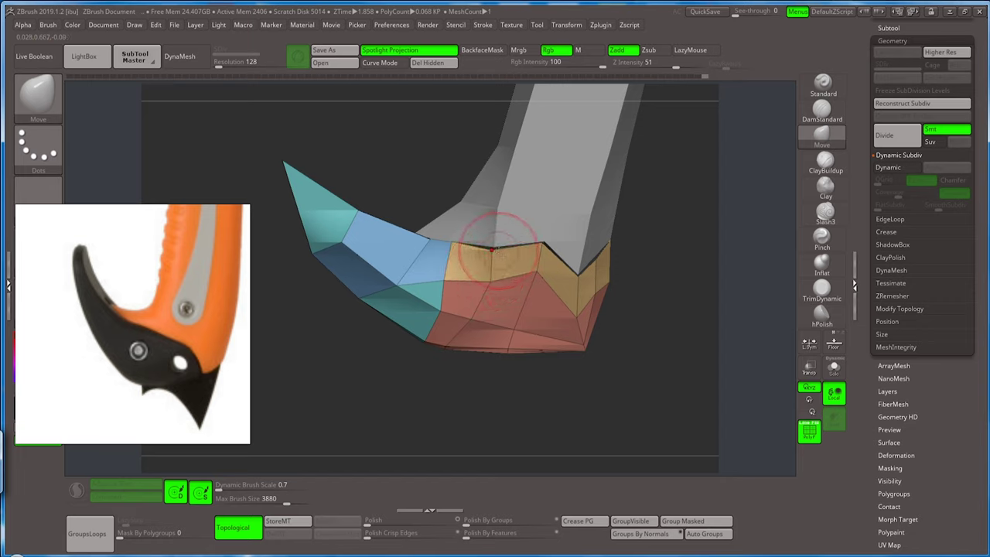
drag(499, 244, 499, 241)
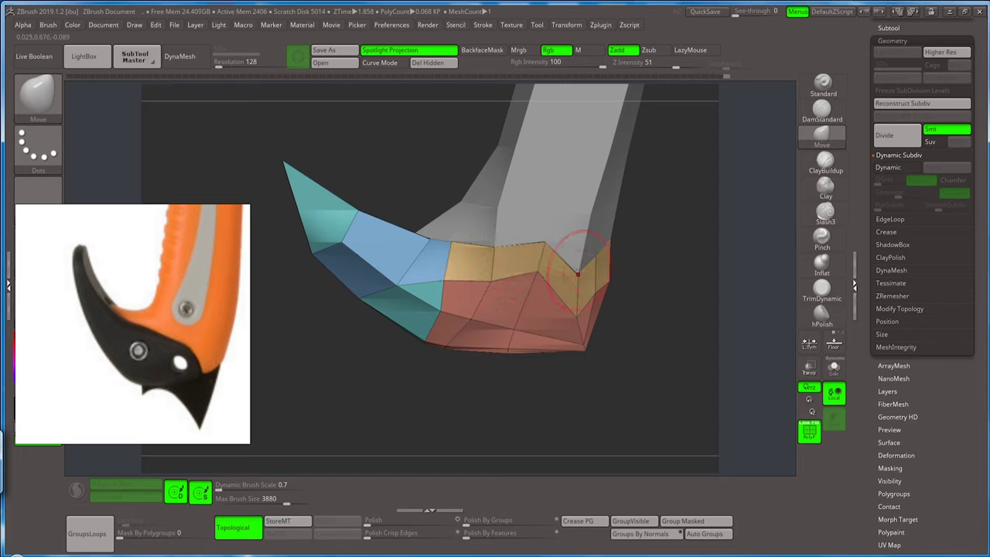
right_drag(513, 352, 545, 247)
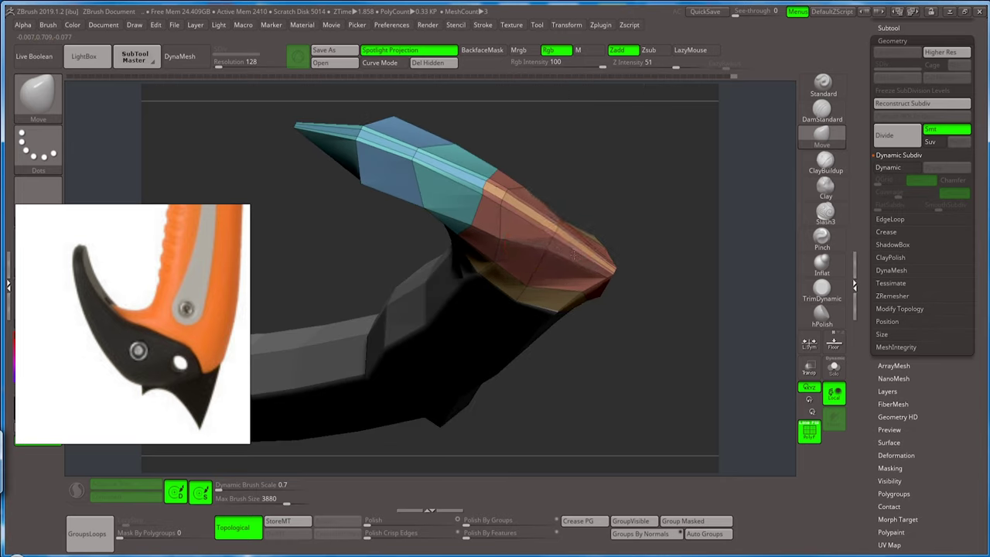
right_drag(611, 208, 526, 255)
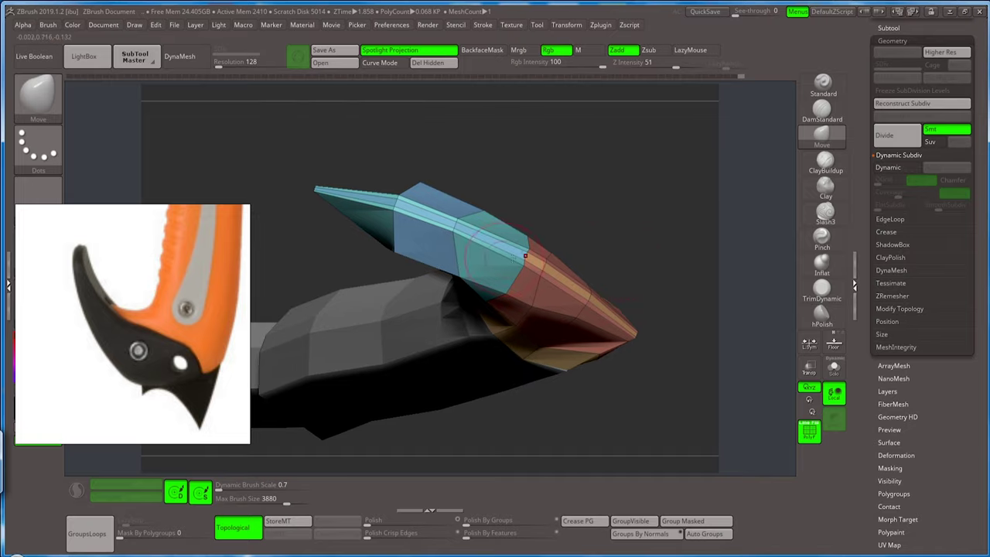
Smooth out the bump on the blue blade faces and inspect the blade from several angles.
drag(395, 252, 344, 270)
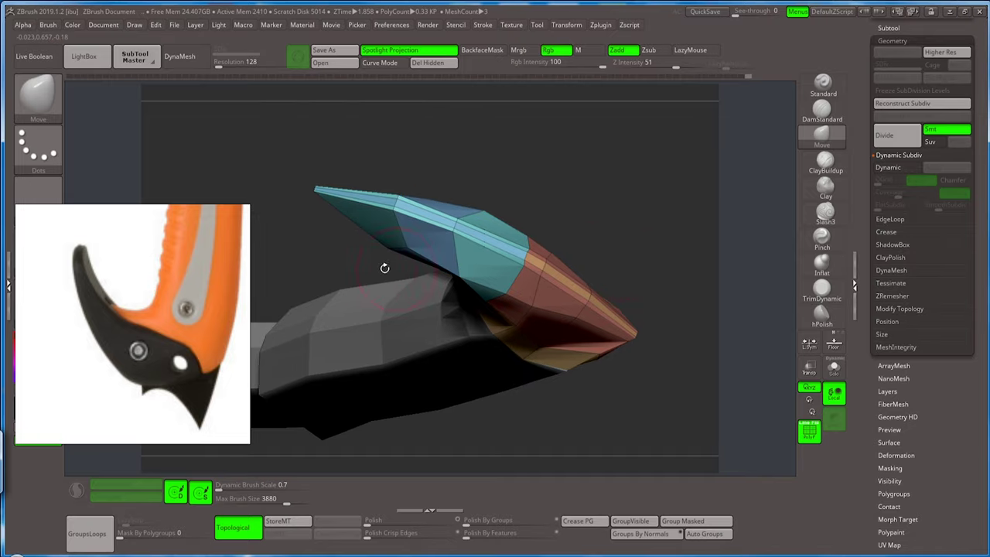
drag(410, 260, 436, 272)
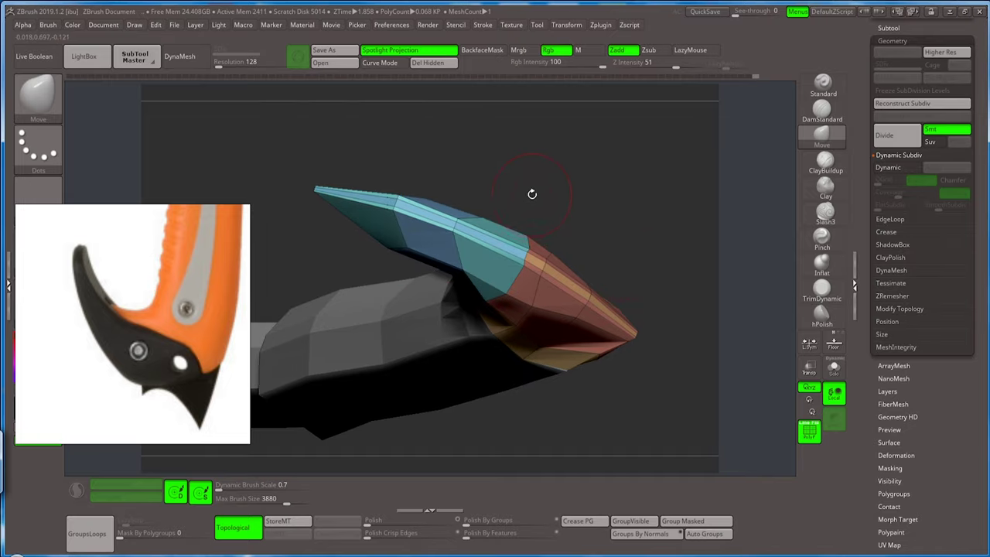
mouse_move(532, 194)
mouse_down()
mouse_move(563, 322)
mouse_move(543, 282)
mouse_move(501, 326)
mouse_up()
mouse_move(486, 171)
mouse_down()
mouse_move(435, 344)
mouse_move(532, 311)
mouse_move(529, 267)
mouse_move(534, 277)
mouse_move(519, 261)
mouse_up()
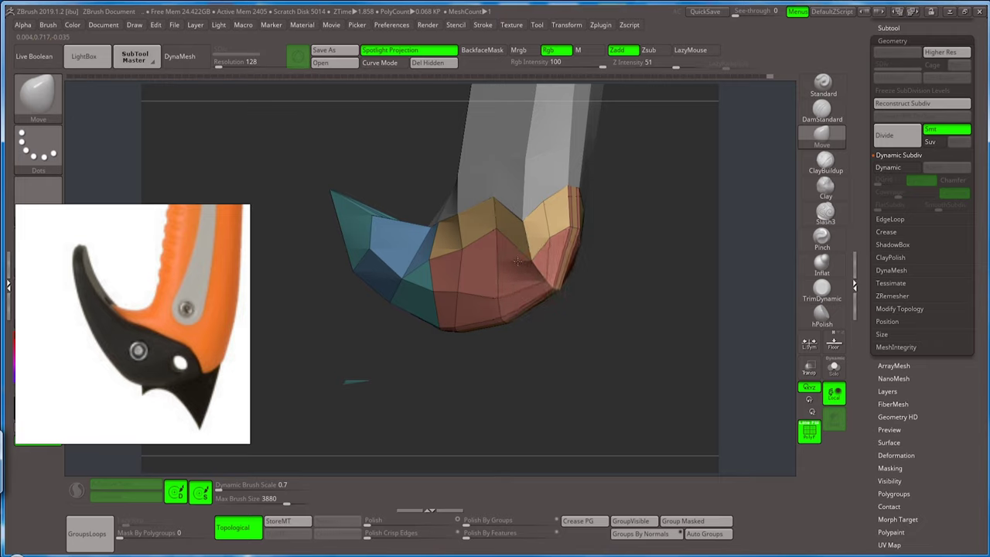
mouse_move(497, 382)
mouse_down()
mouse_move(530, 372)
mouse_move(497, 230)
mouse_up()
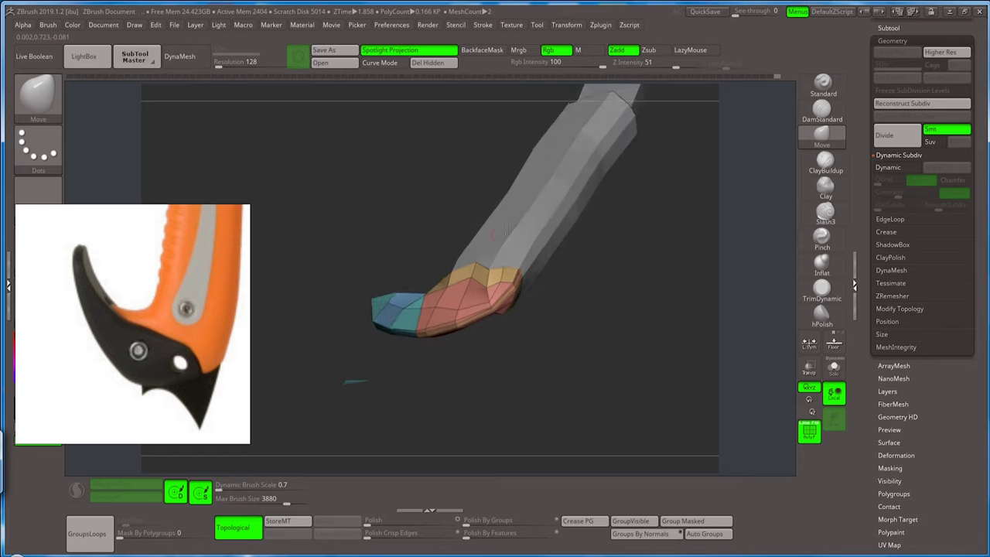
mouse_move(526, 336)
mouse_down()
mouse_move(526, 276)
mouse_move(510, 336)
mouse_move(533, 315)
mouse_move(487, 298)
mouse_move(485, 281)
mouse_move(479, 301)
mouse_up()
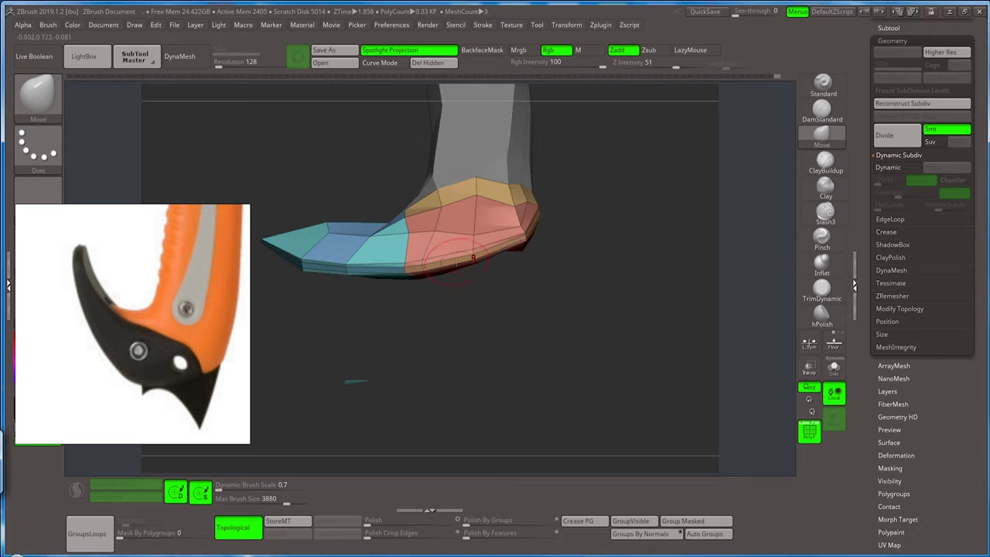
mouse_move(475, 295)
mouse_down()
mouse_move(482, 336)
mouse_move(506, 212)
mouse_up()
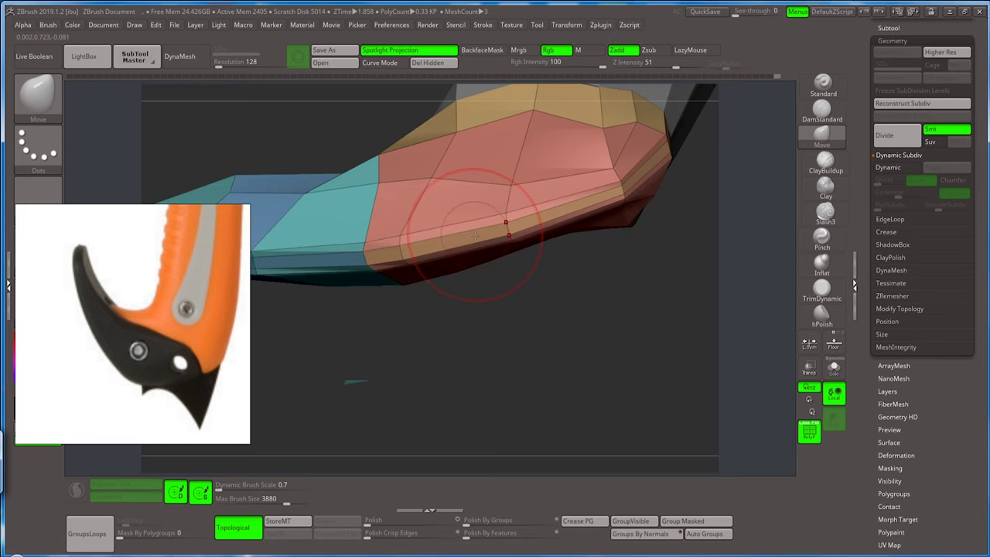
Save the tool as ice ax.ZTL, confirming the overwrite, then run QuickSave.
key(b)
click(402, 489)
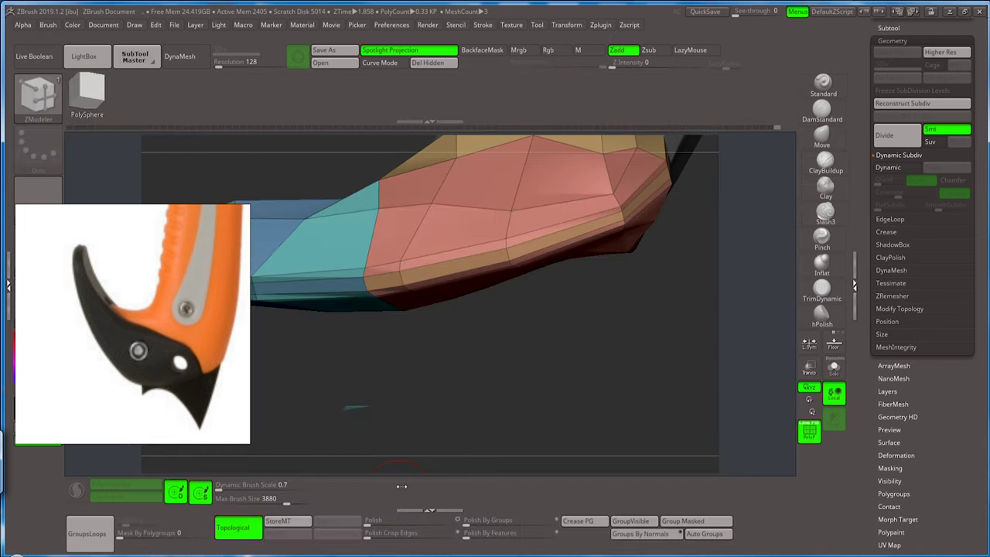
scroll(921, 93, up, 3)
click(936, 41)
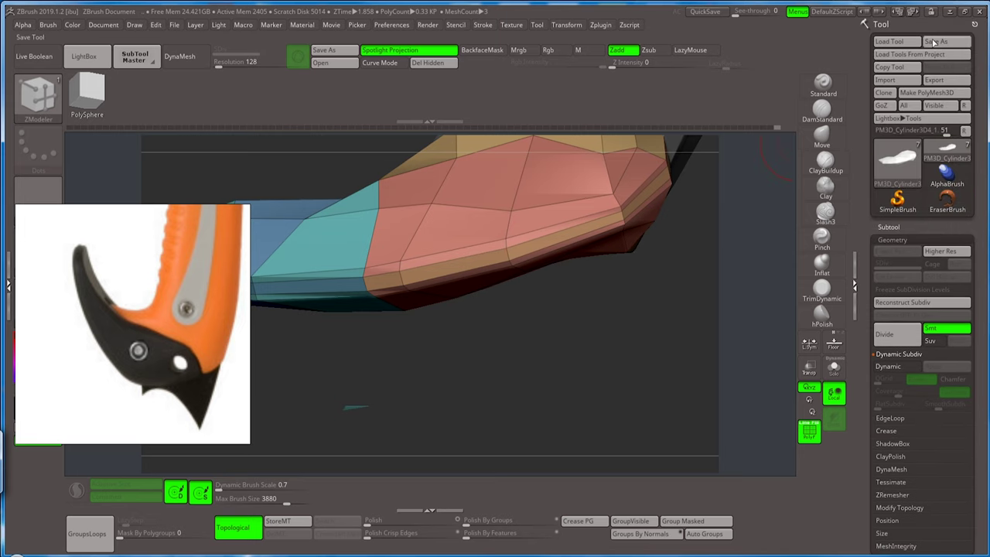
click(633, 508)
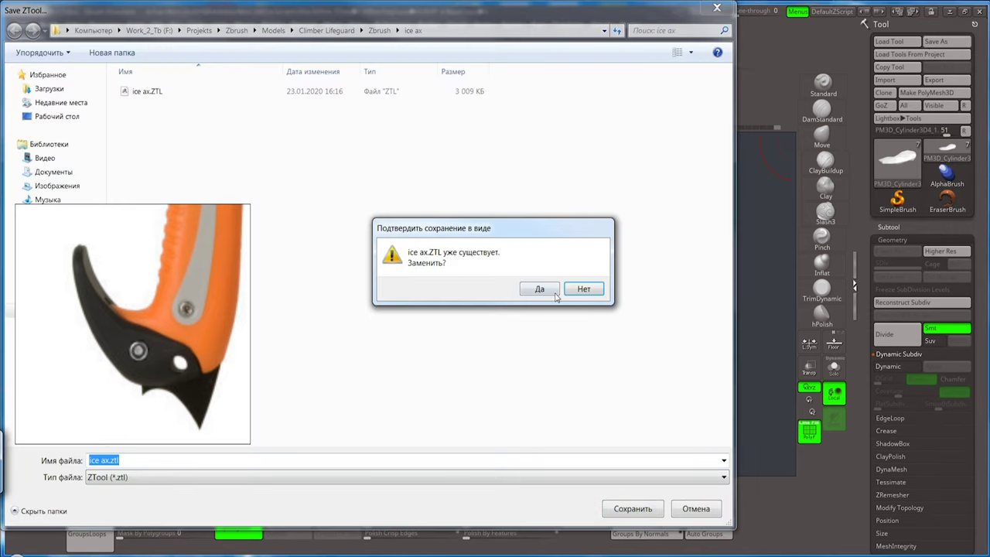
click(598, 291)
click(705, 11)
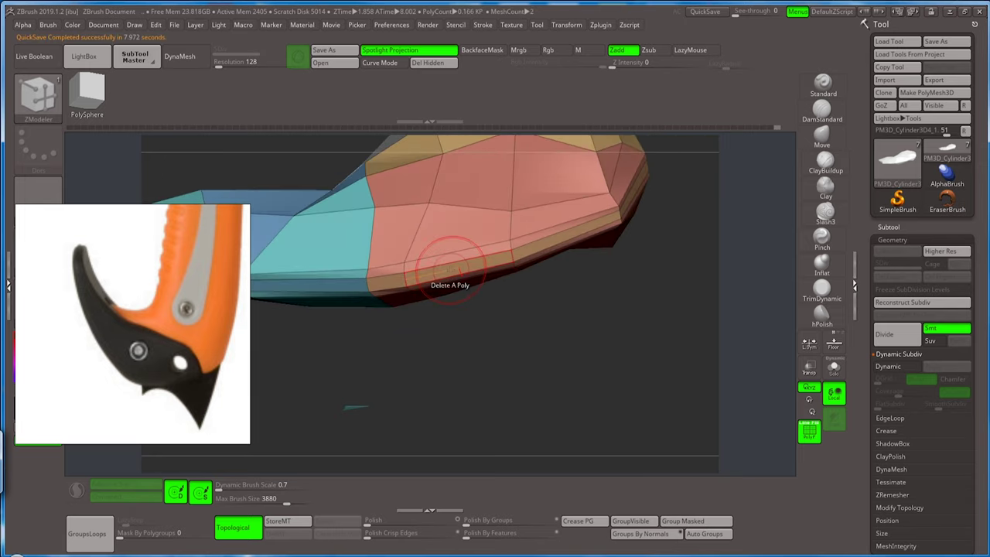
Extrude the red polygroup using Polygroup All, creating a new blue band of faces.
key(space)
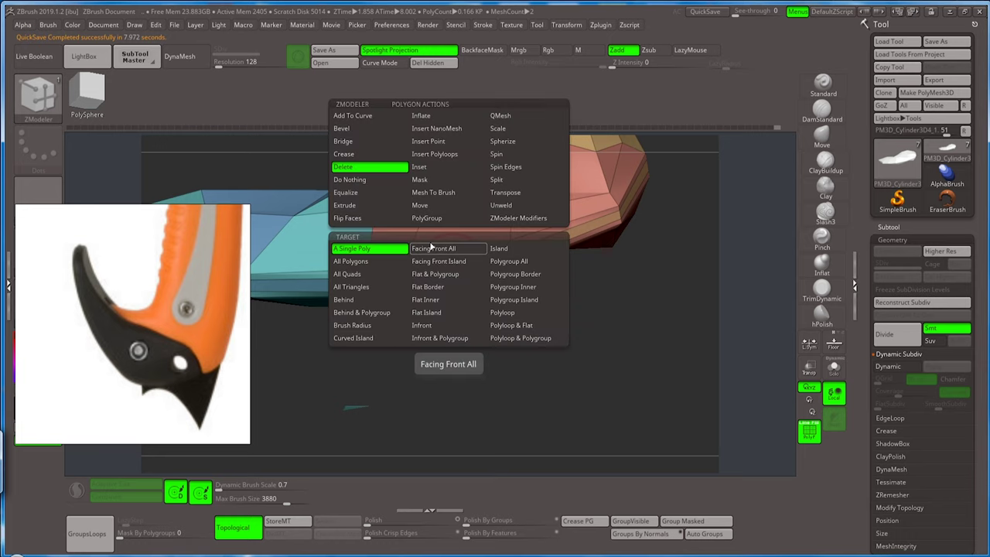
click(372, 207)
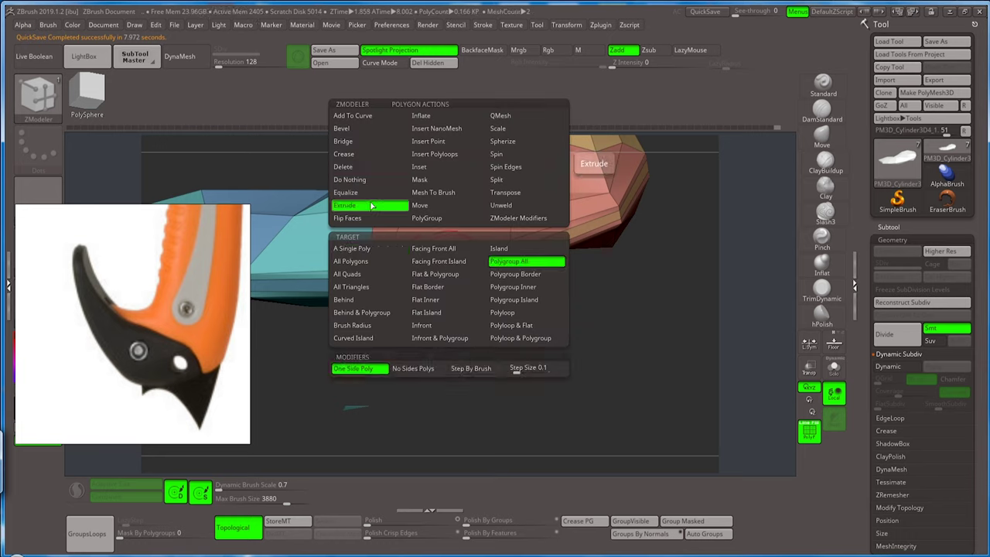
click(503, 267)
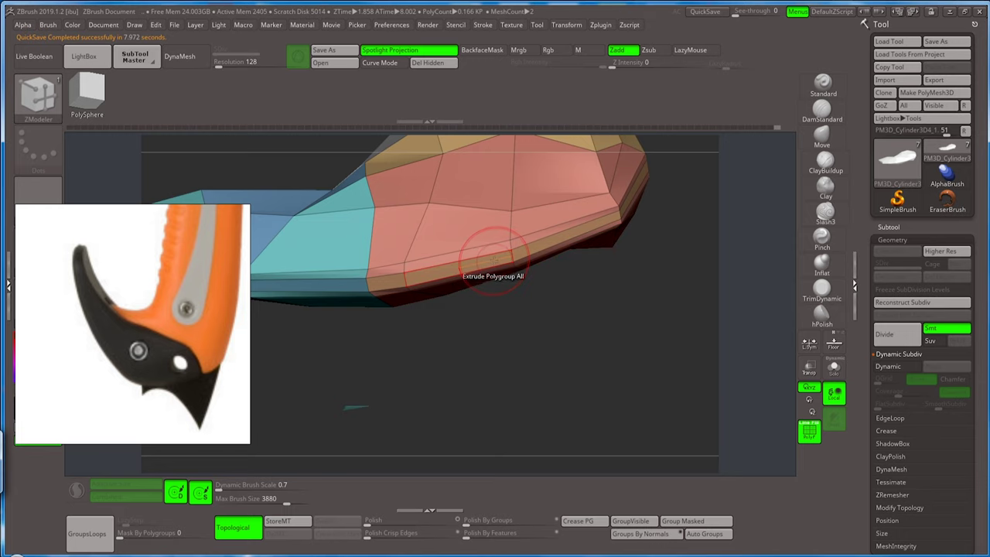
drag(493, 257, 652, 451)
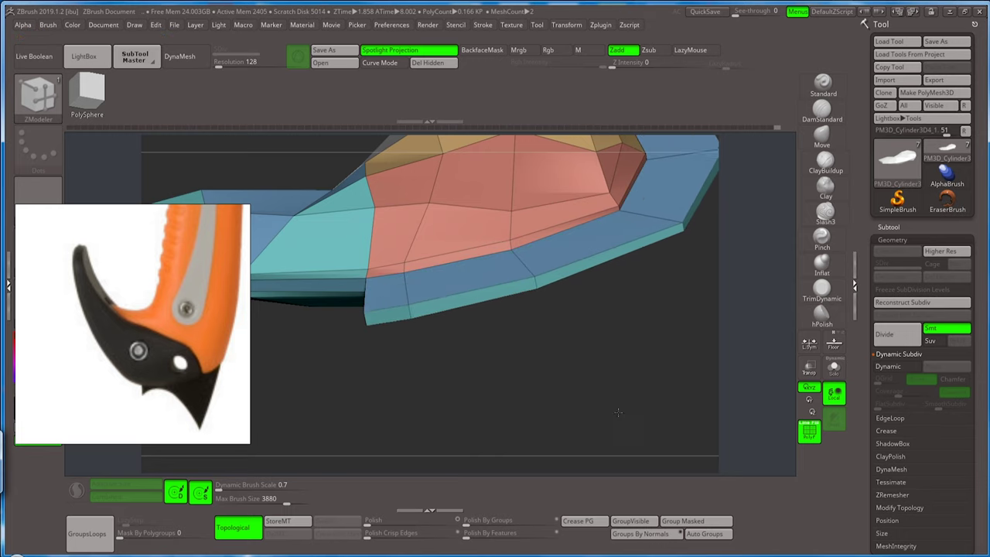
mouse_move(620, 340)
mouse_down()
mouse_move(625, 391)
mouse_move(603, 331)
mouse_move(621, 382)
mouse_move(612, 270)
mouse_up()
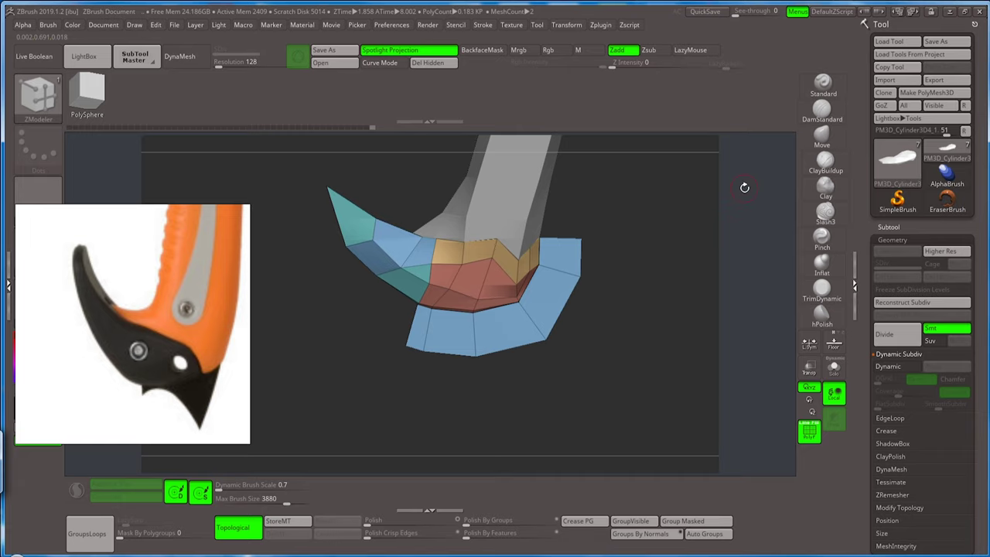
With the Move brush, pull the blue band's right corners in and down into a point.
click(822, 137)
key(s)
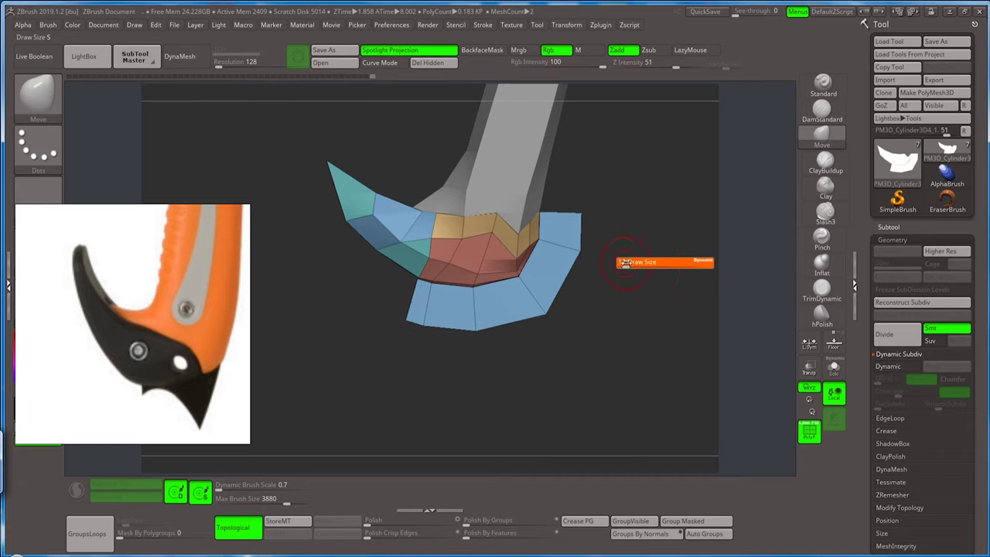
drag(580, 212, 544, 224)
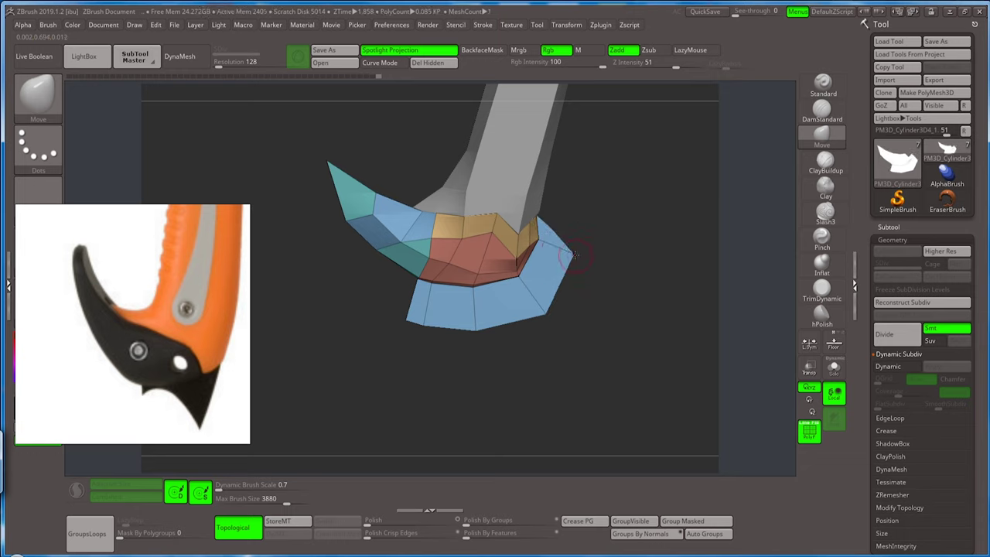
drag(573, 253, 561, 292)
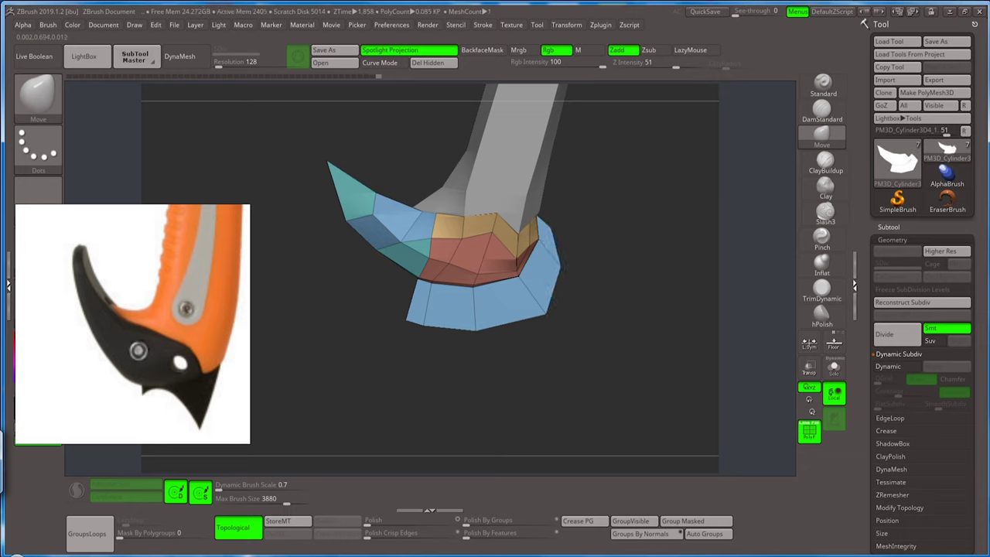
drag(546, 322, 550, 350)
Carve two notches in the band's lower edge and refine the spiked tips beneath the red band.
drag(477, 336, 481, 314)
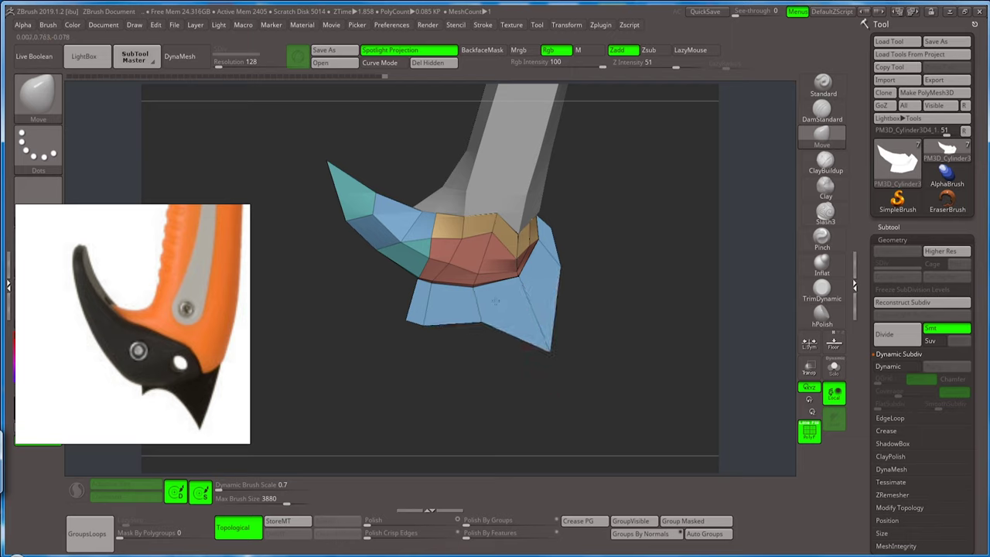
drag(423, 328, 446, 308)
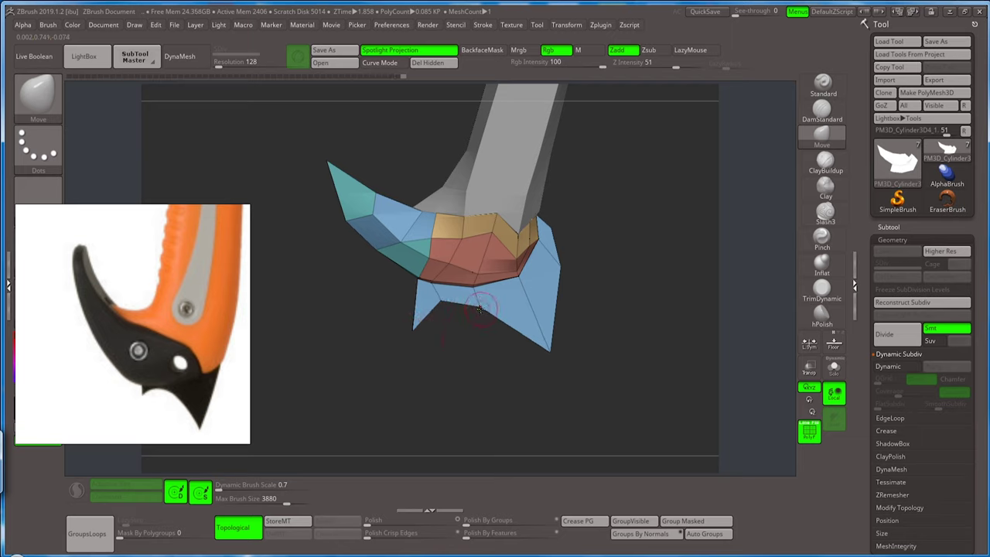
drag(480, 310, 515, 305)
drag(547, 354, 542, 352)
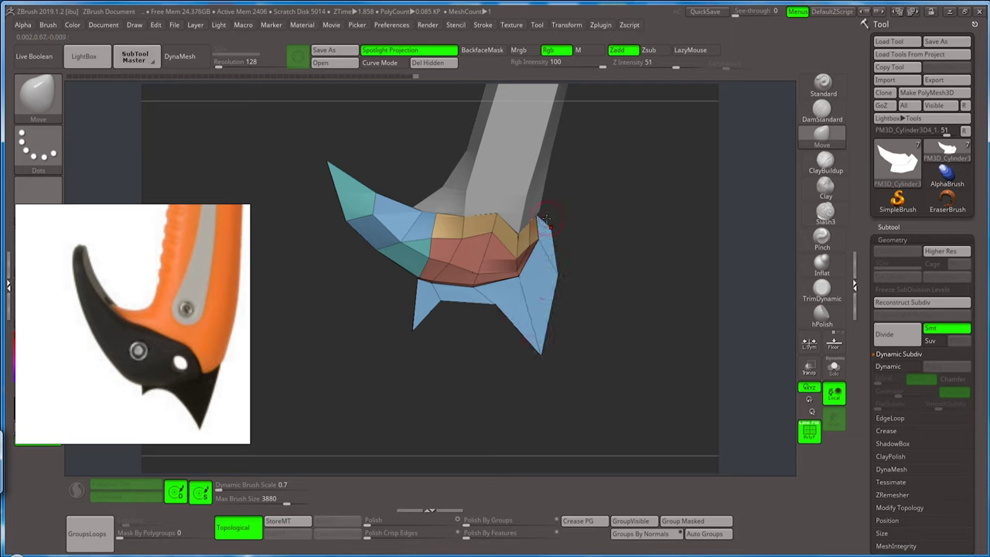
drag(495, 307, 478, 308)
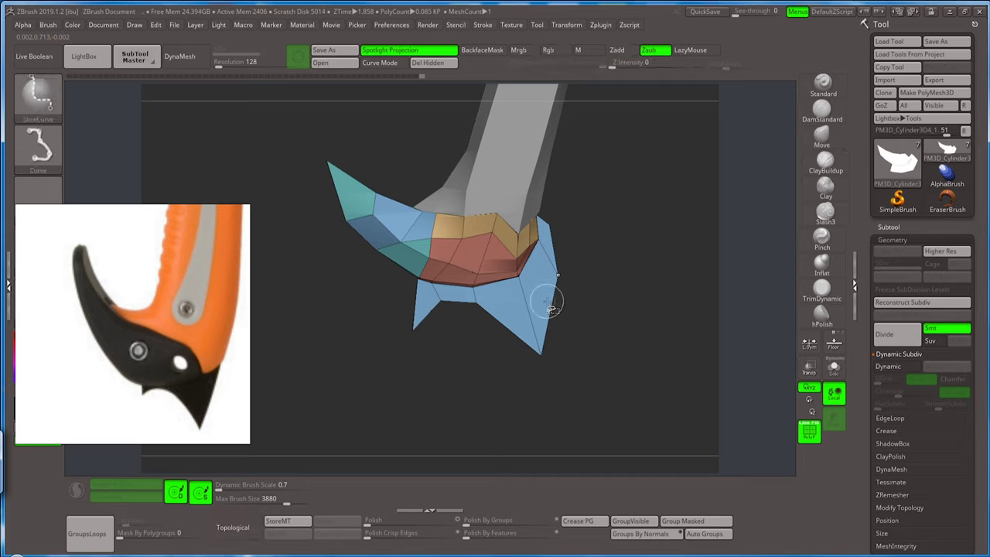
Toggle polygroup visibility to isolate and hide the red and orange band.
ctrl+alt+shift+click(546, 307)
ctrl+shift+click(545, 307)
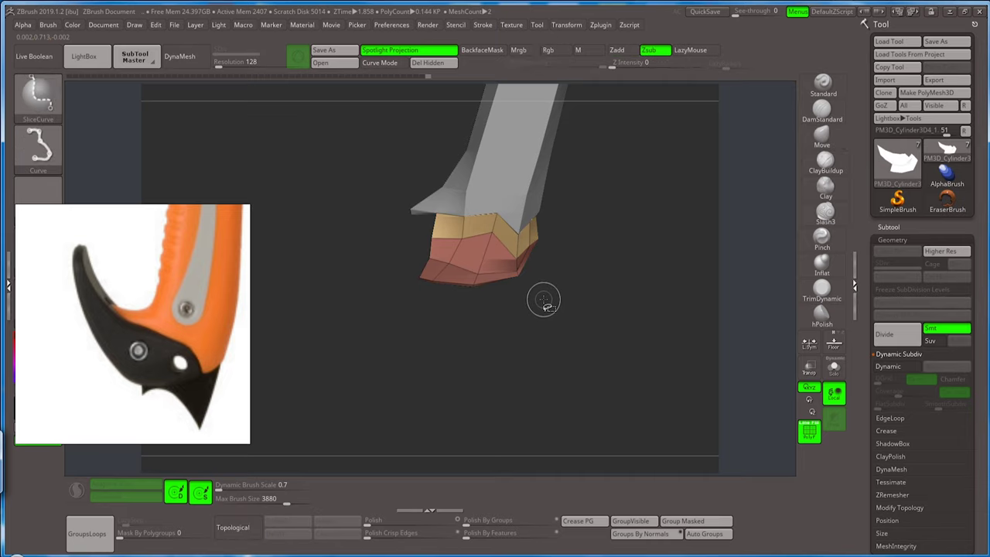
ctrl+shift+click(633, 232)
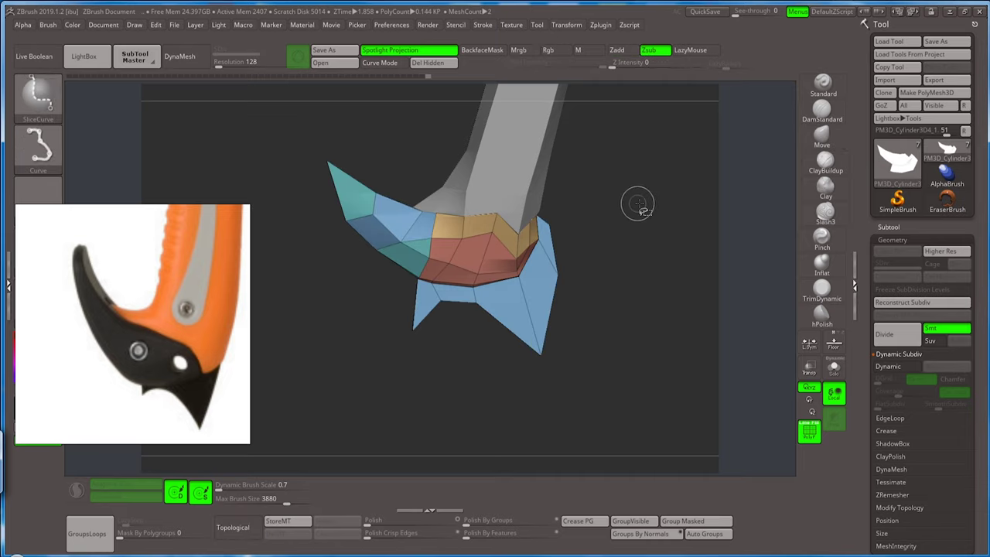
ctrl+alt+shift+click(557, 275)
ctrl+shift+click(559, 277)
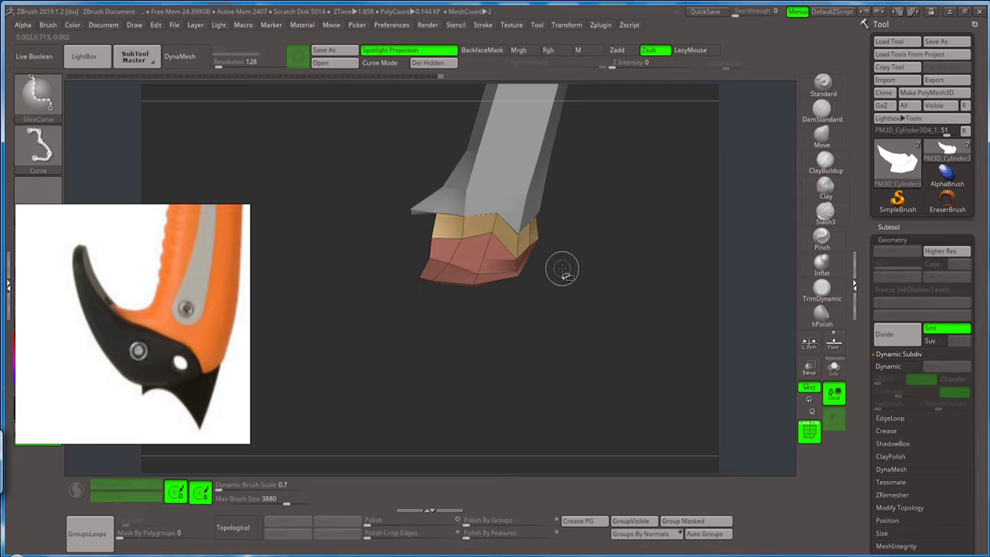
ctrl+shift+click(647, 200)
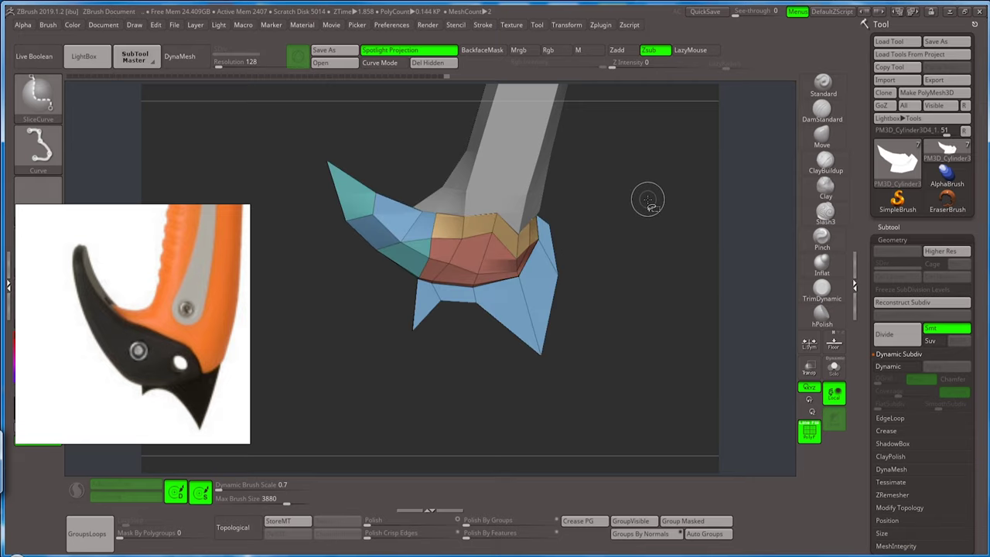
ctrl+shift+click(430, 239)
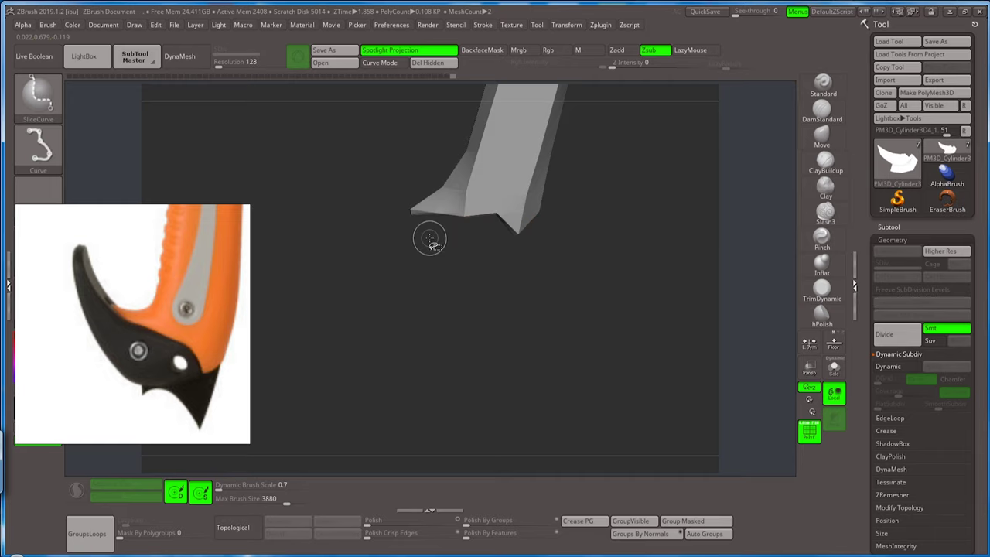
ctrl+shift+click(626, 189)
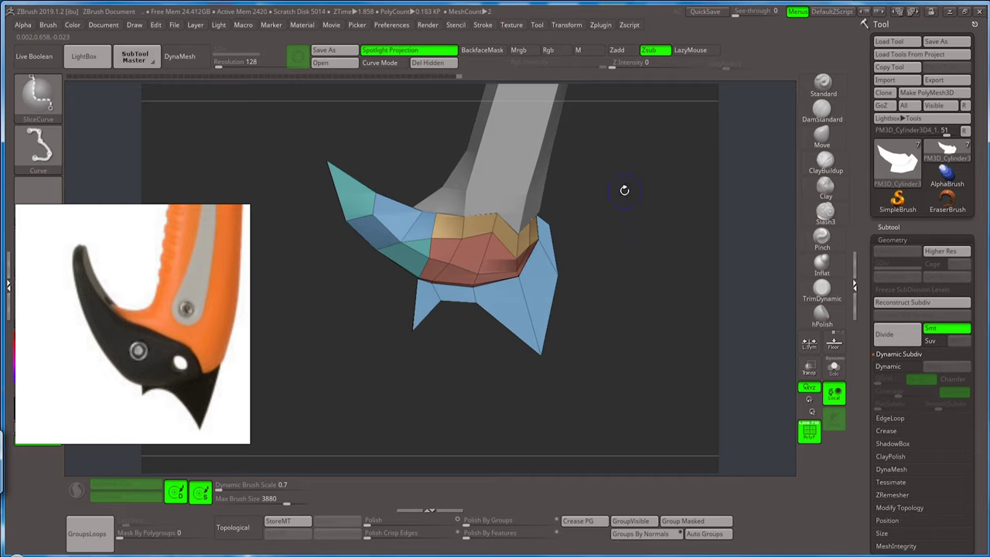
With SelectRect, hide the red, orange and teal faces, leaving only the blue flange.
click(38, 93)
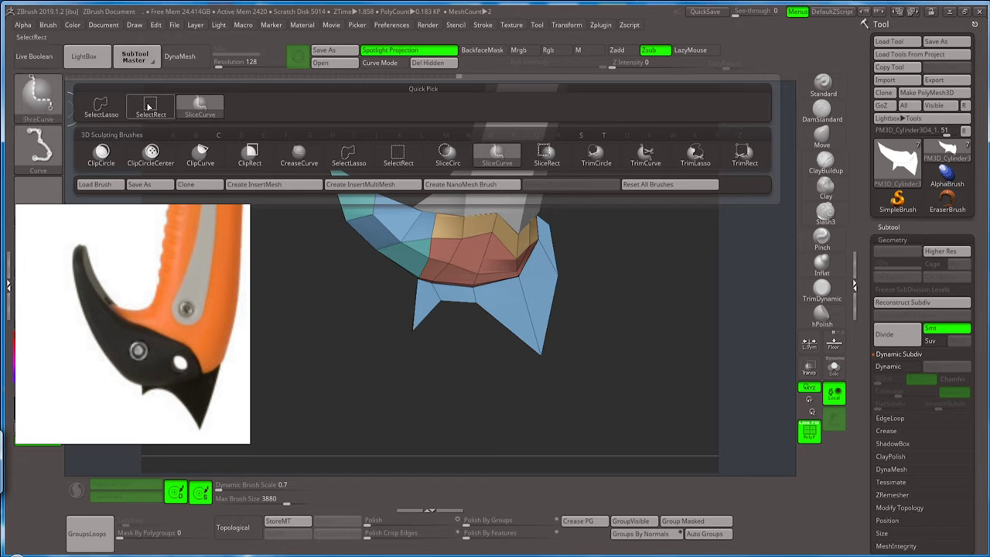
click(199, 106)
ctrl+shift+click(541, 355)
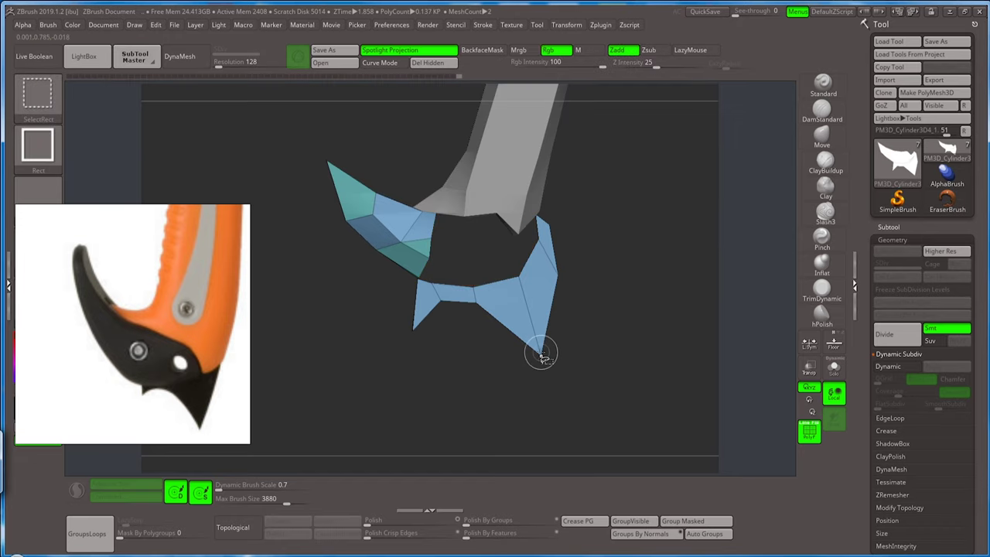
ctrl+shift+click(398, 233)
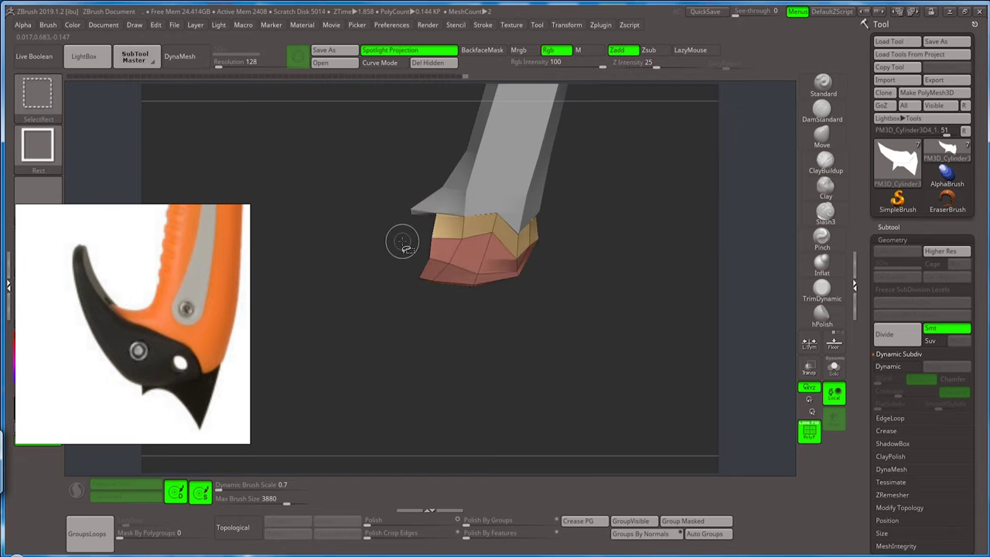
ctrl+shift+click(588, 210)
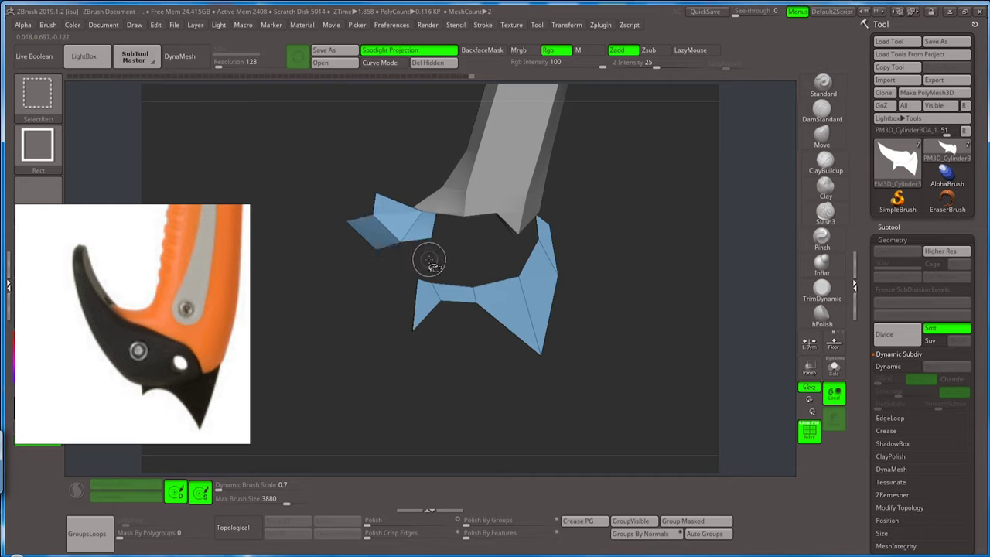
ctrl+shift+click(425, 253)
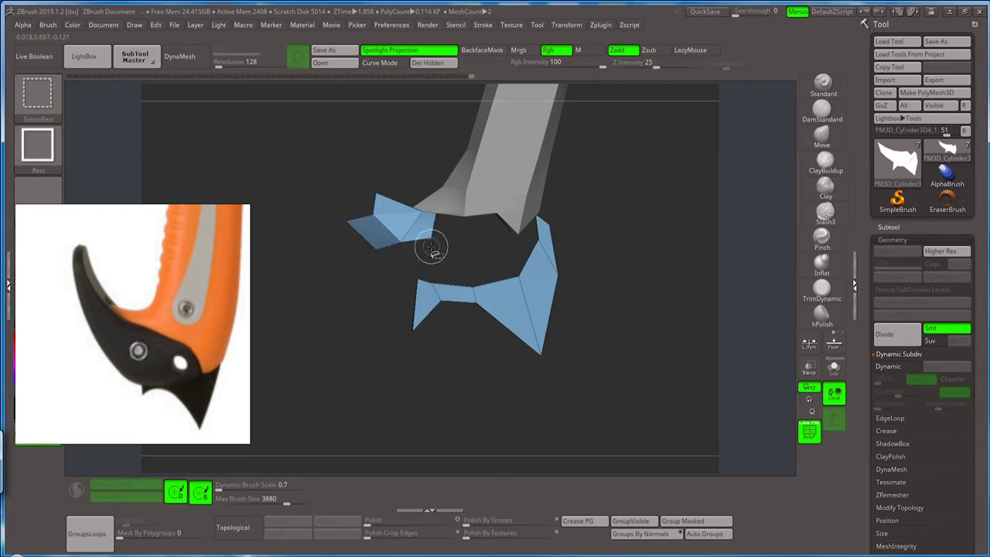
Regroup the mesh by connected pieces, hiding and re-showing pieces to inspect them.
click(692, 534)
ctrl+shift+click(427, 227)
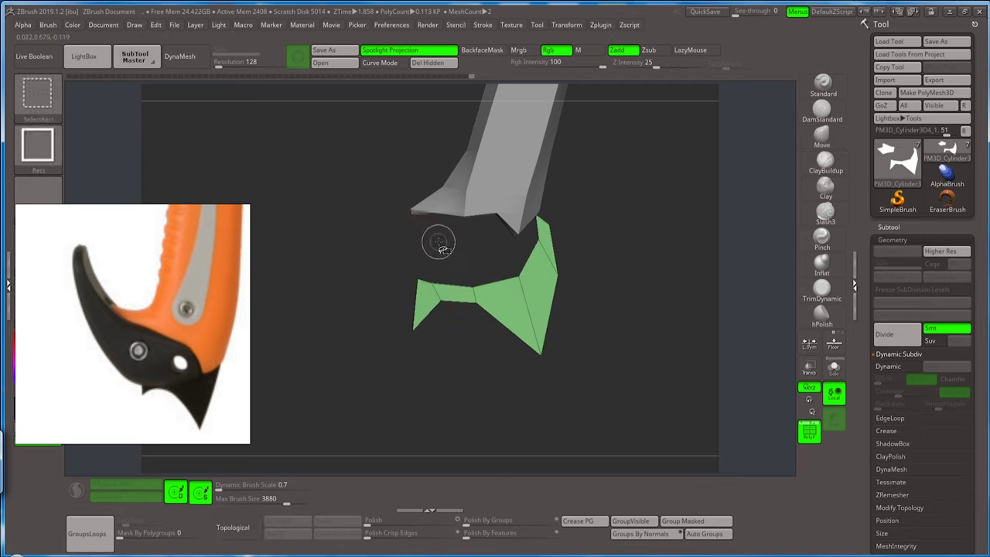
drag(634, 248, 479, 239)
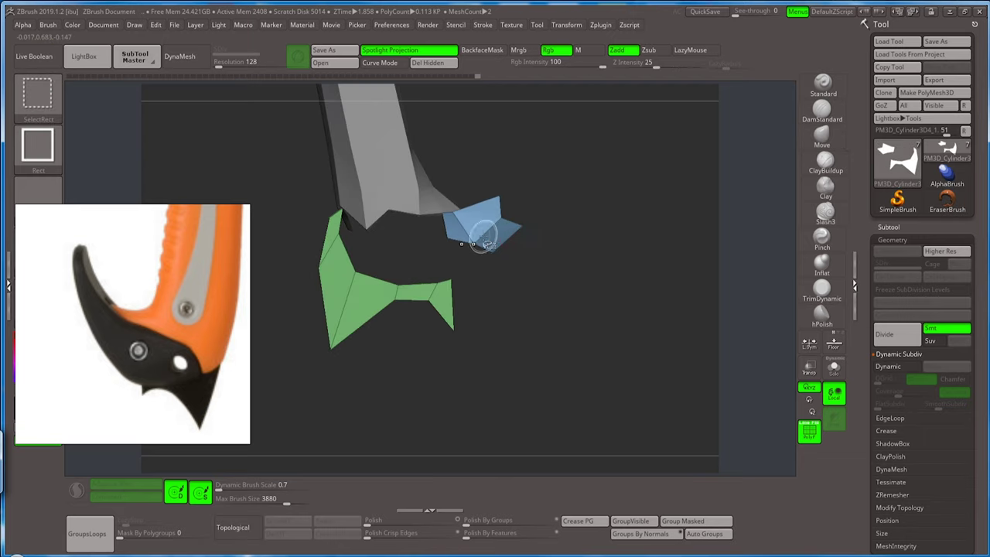
ctrl+shift+click(484, 228)
mouse_move(493, 279)
mouse_down()
mouse_move(564, 326)
mouse_move(584, 271)
mouse_up()
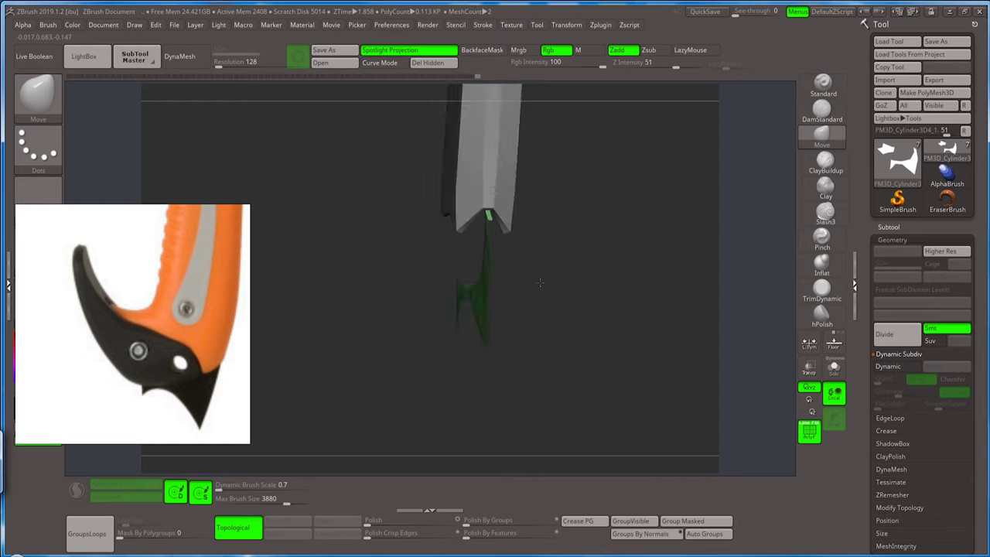
ctrl+shift+click(594, 267)
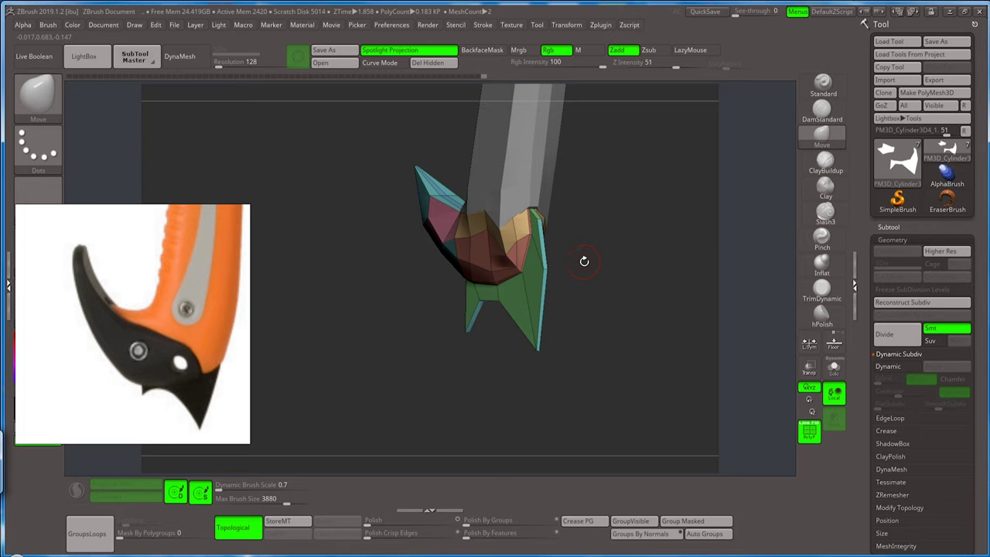
drag(584, 261, 605, 263)
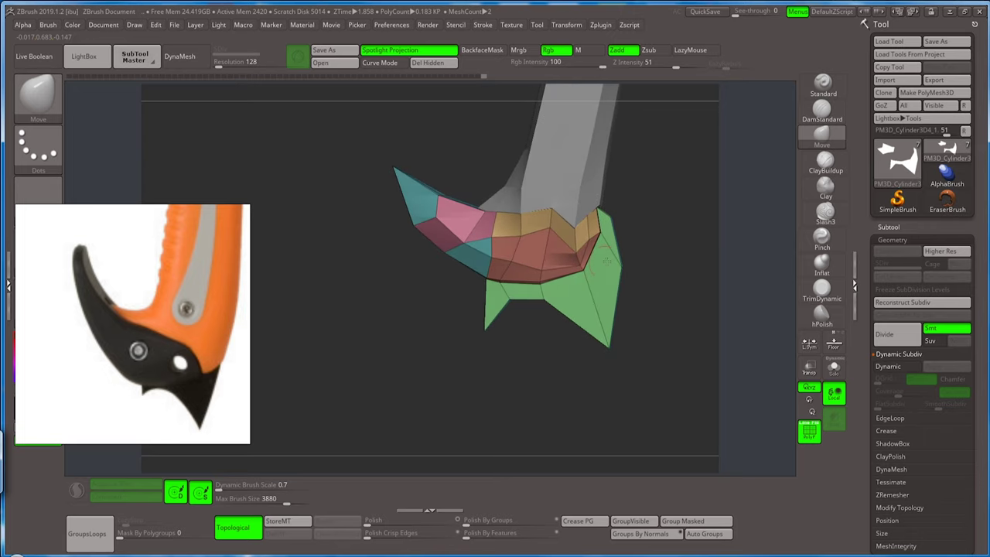
Regroup by normals into a green pick and blue flange, viewed three-quarter with SelectRect.
click(628, 534)
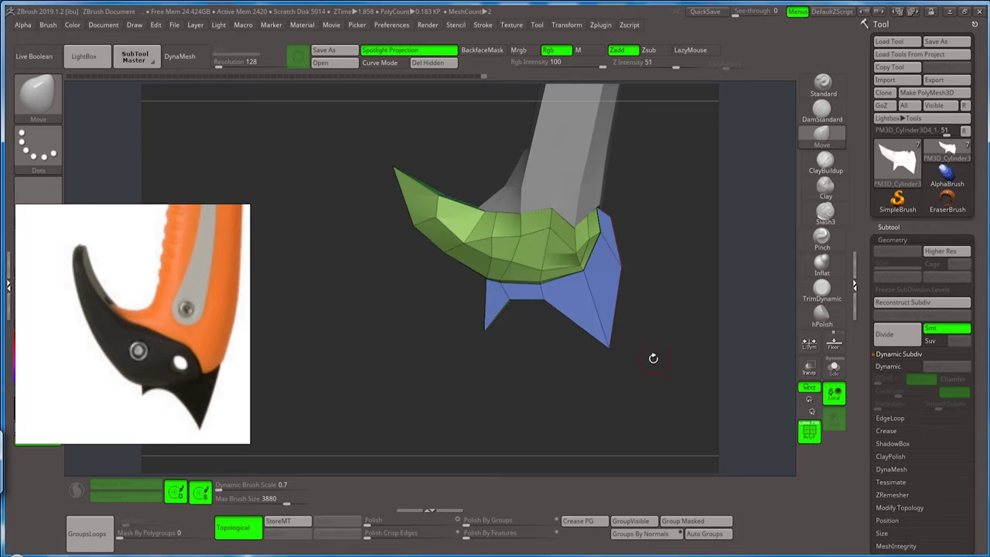
mouse_move(654, 358)
mouse_down()
mouse_move(648, 327)
mouse_move(613, 354)
mouse_up()
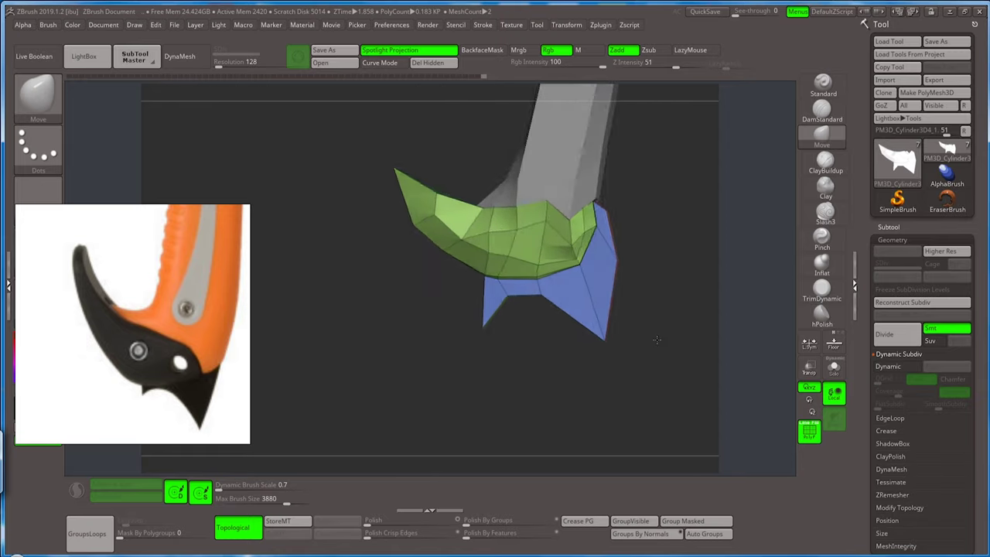
drag(614, 354, 652, 365)
key(ctrl+shift)
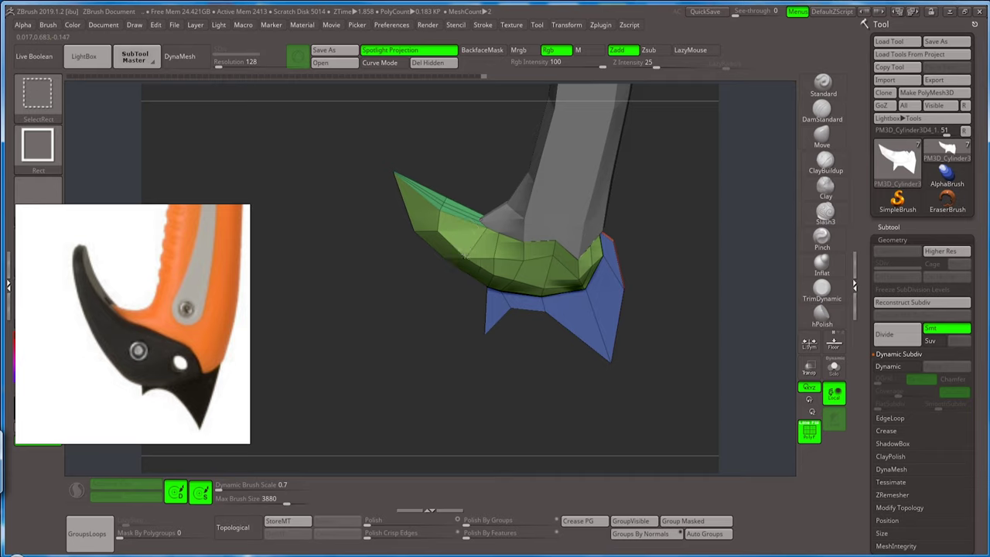
Hide the green pick polygroup so only the flange remains.
ctrl+shift+click(466, 243)
ctrl+shift+click(460, 246)
ctrl+shift+click(444, 205)
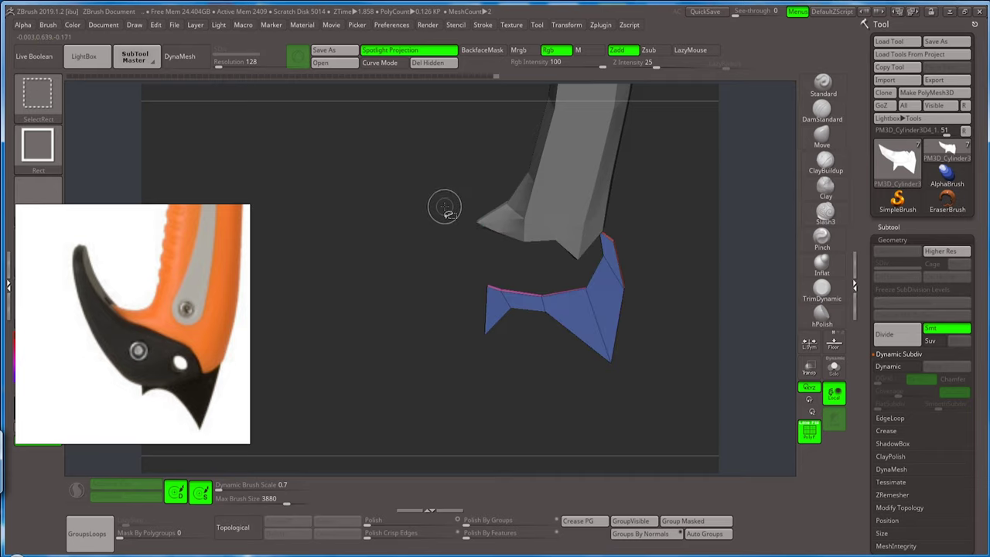
mouse_move(430, 309)
mouse_down()
mouse_move(503, 311)
mouse_move(486, 325)
mouse_move(480, 306)
mouse_move(476, 320)
mouse_up()
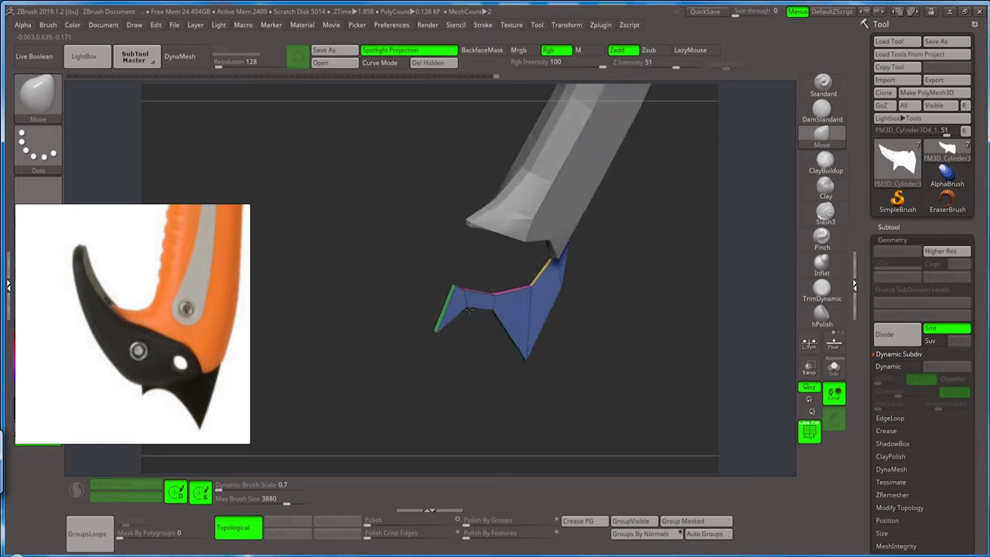
Give the visible flange a new teal polygroup with GroupVisible; show Subtool Split options.
click(630, 521)
drag(661, 219, 696, 232)
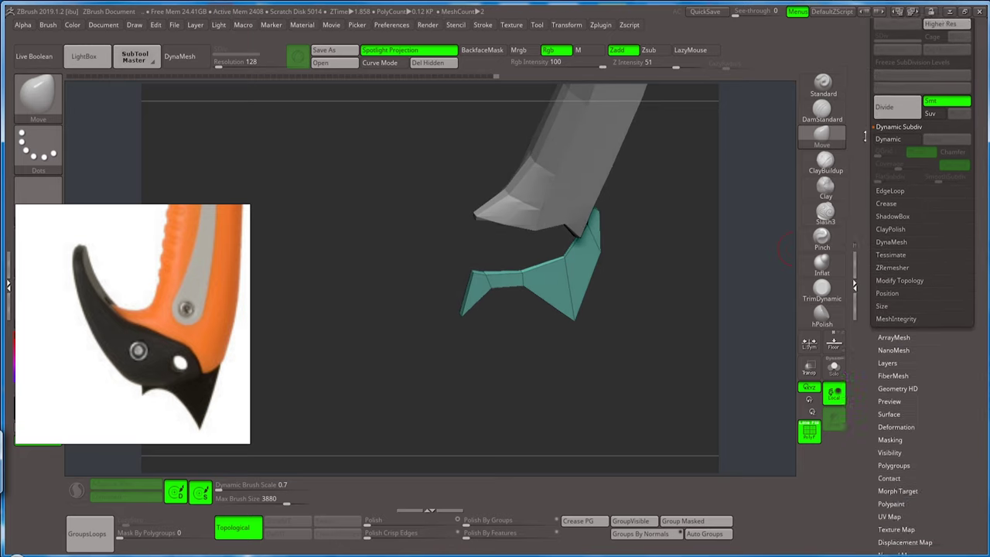
click(888, 226)
drag(889, 225, 871, 182)
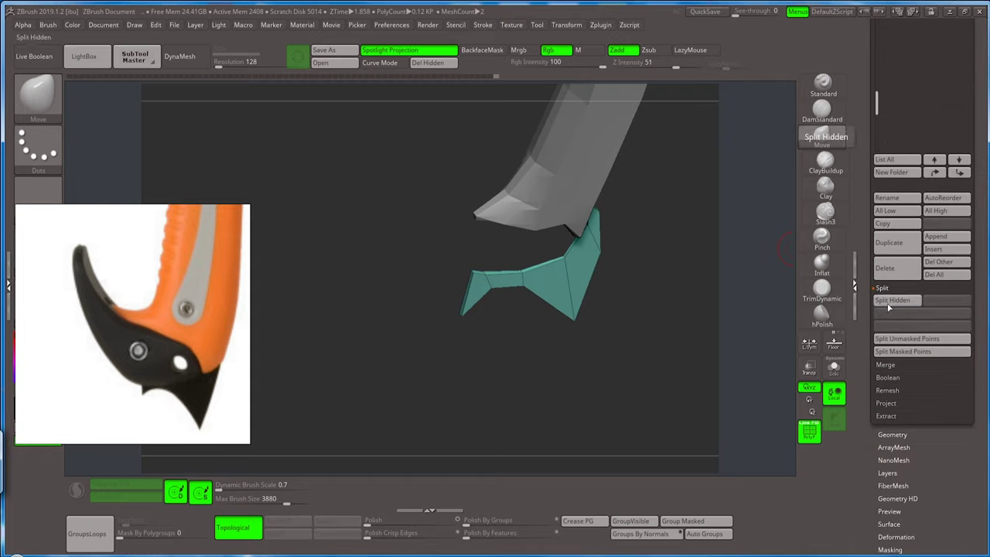
Split the hidden pick into its own subtool with Split Hidden, then select the Move brush.
click(890, 301)
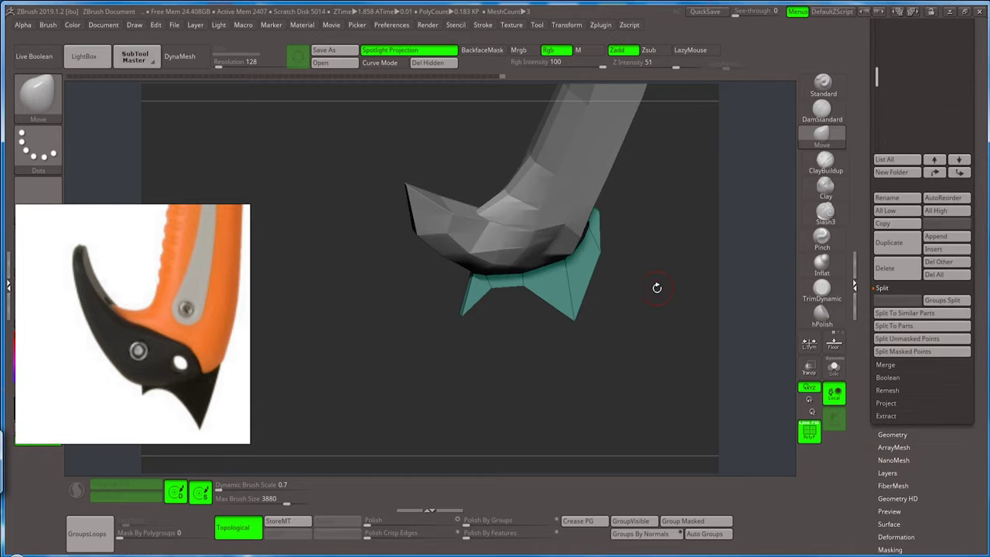
mouse_move(657, 287)
mouse_down()
mouse_move(645, 232)
mouse_move(657, 262)
mouse_up()
key(b)
key(m)
key(v)
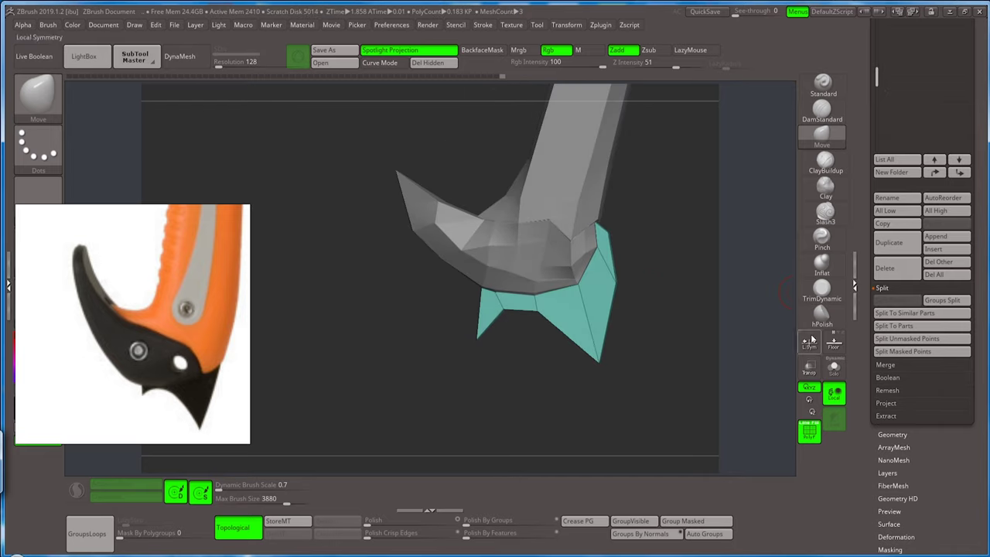
Solo each subtool in turn to check the split, ending with the flange soloed.
click(834, 370)
click(834, 370)
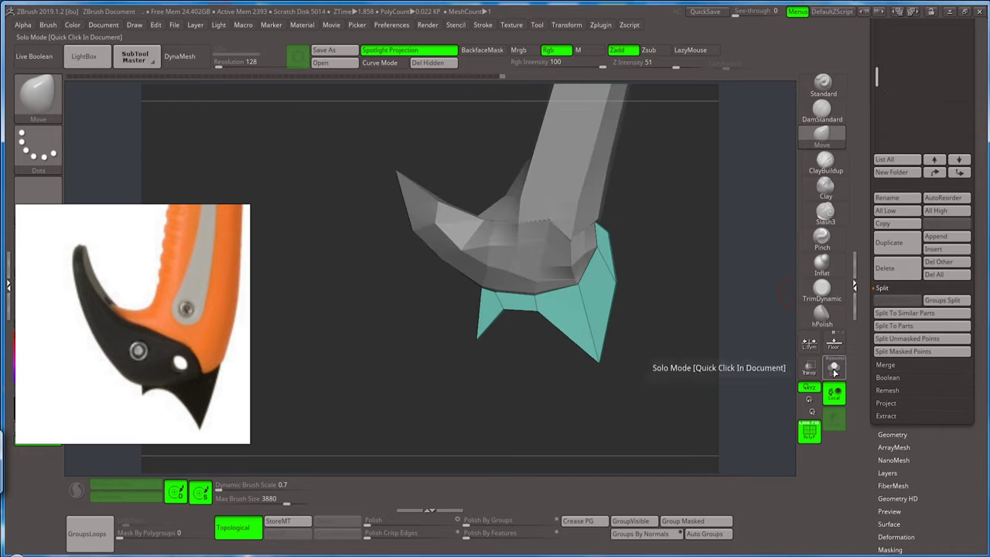
alt+click(572, 266)
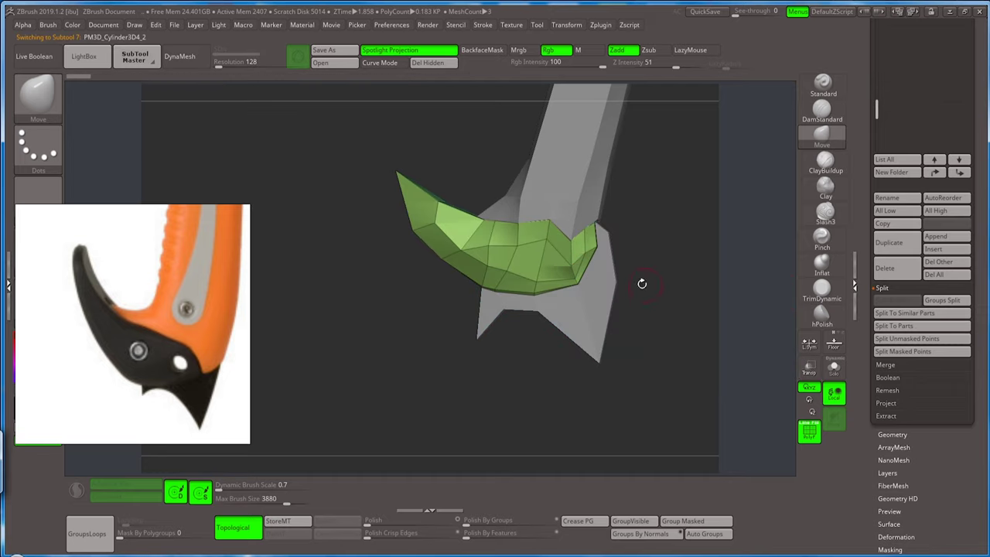
click(834, 370)
mouse_move(658, 340)
mouse_down()
mouse_move(642, 299)
mouse_move(664, 289)
mouse_up()
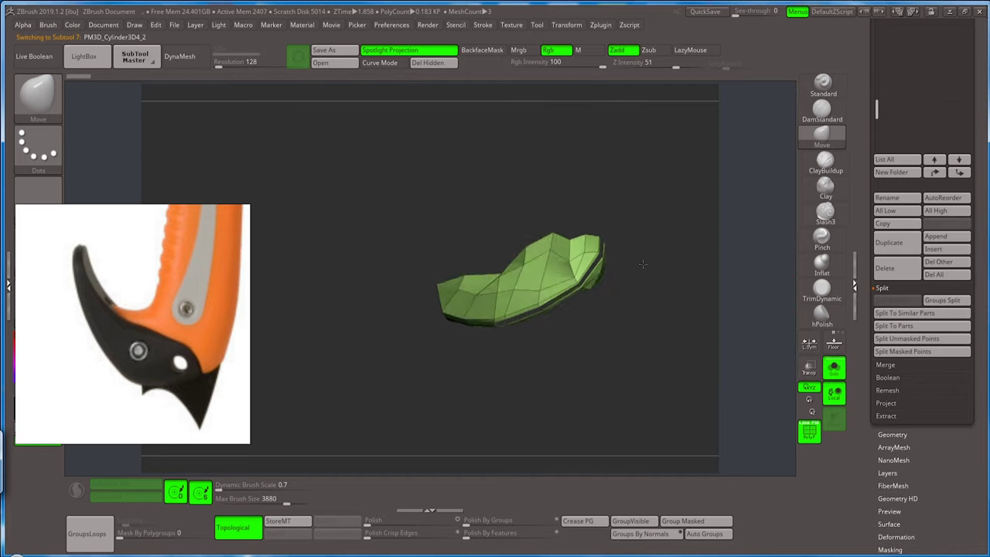
click(834, 369)
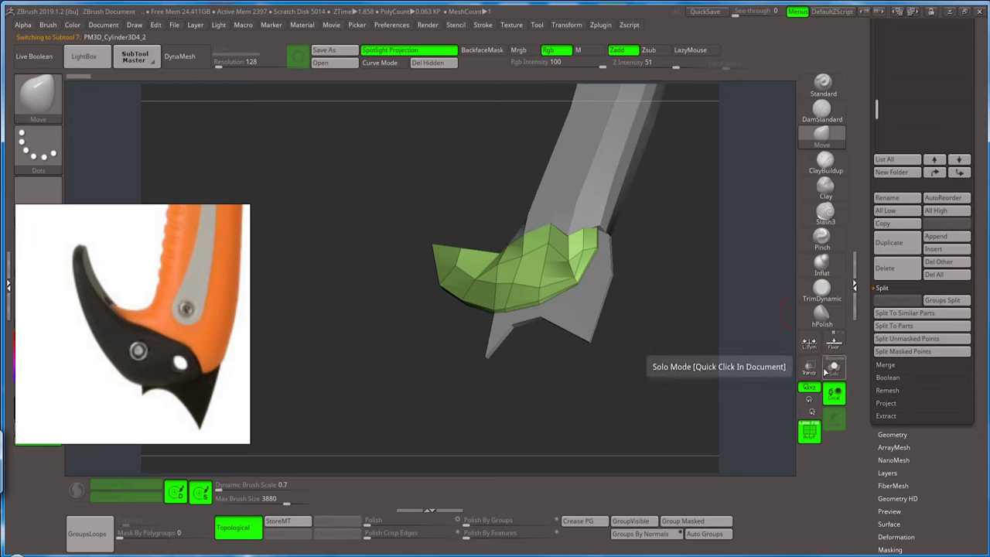
alt+click(590, 339)
drag(549, 357, 577, 378)
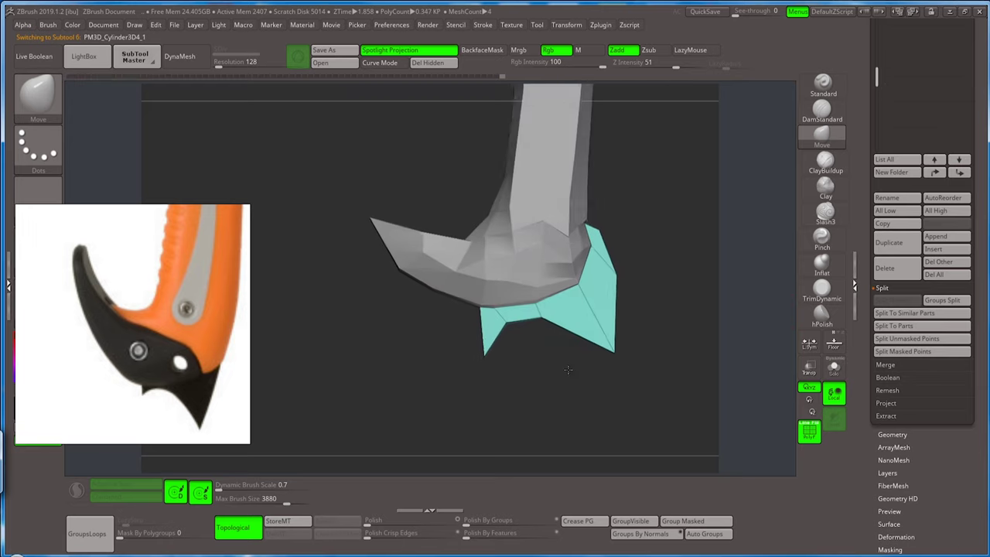
click(834, 370)
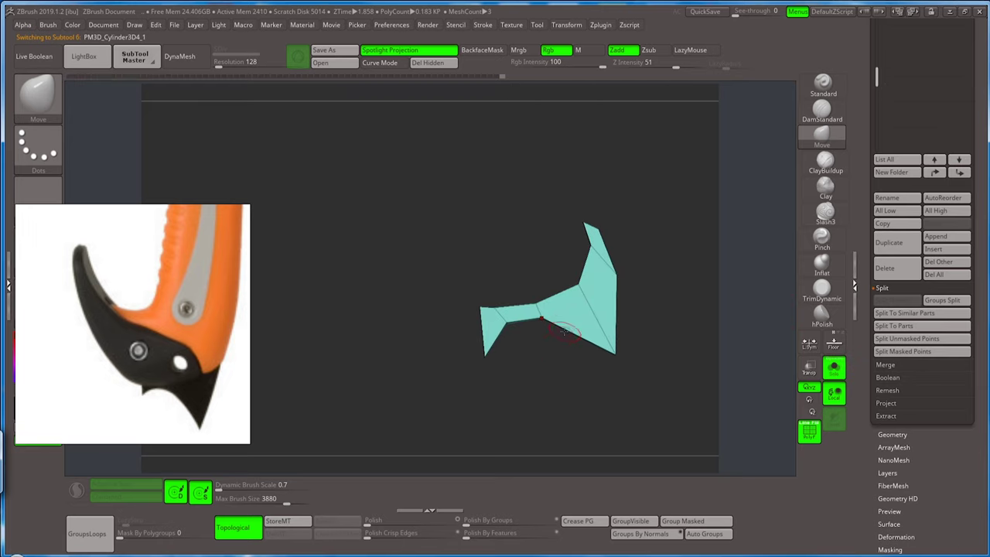
Insert edge loops across the right part of the flange with ZModeler.
key(b)
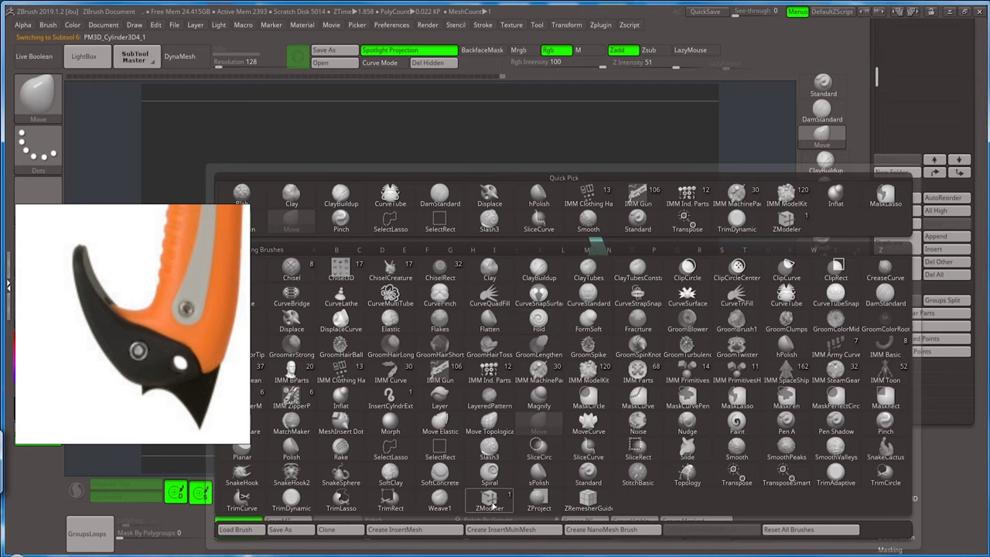
click(492, 504)
right_drag(580, 349, 561, 357)
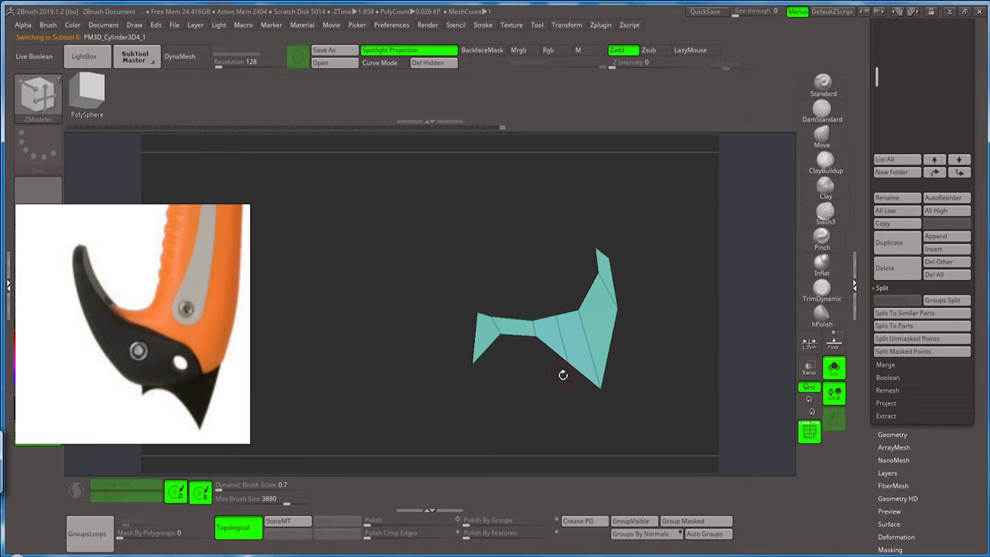
click(562, 372)
Move-brush the flange: left flap down-left, bottom tip down, right edge inward.
click(824, 134)
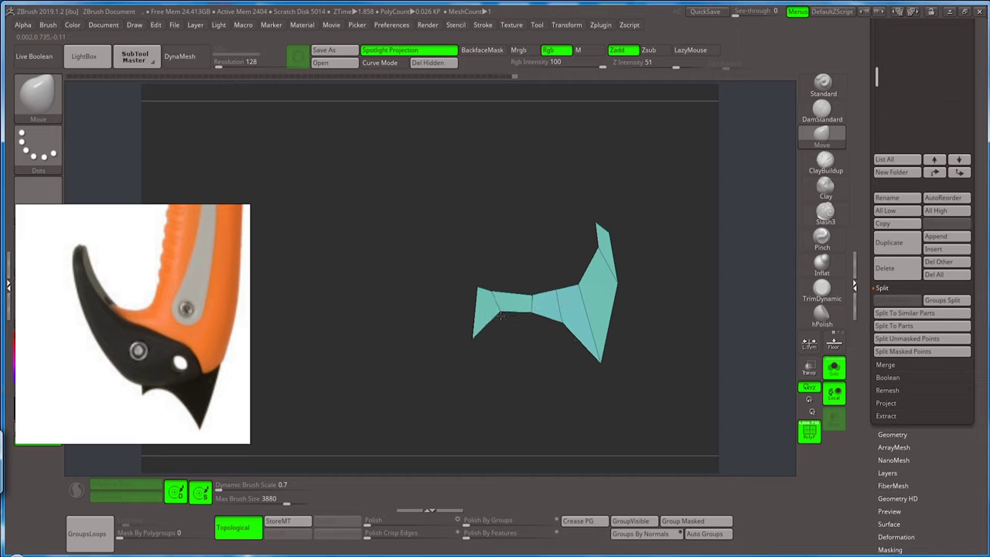
drag(500, 314, 480, 336)
click(834, 369)
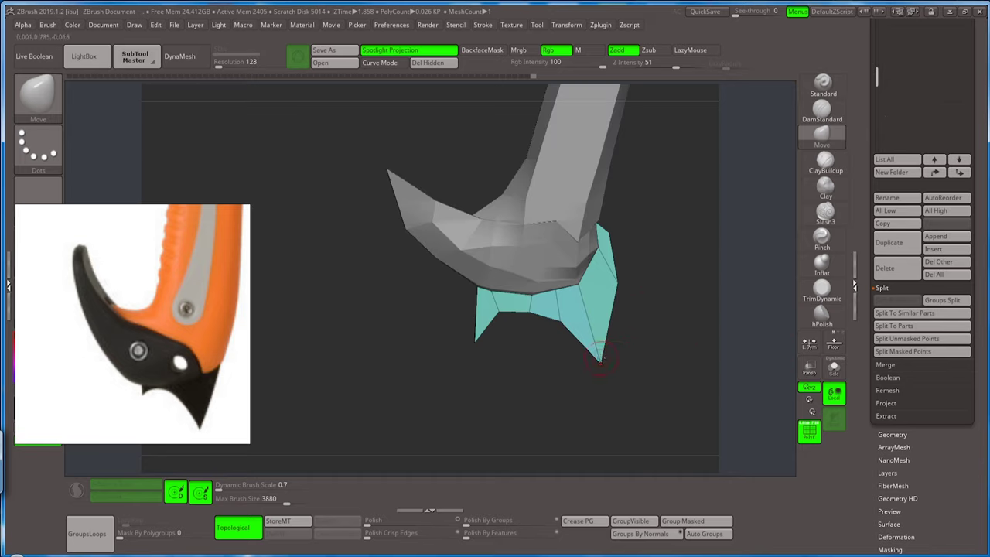
drag(597, 366, 574, 428)
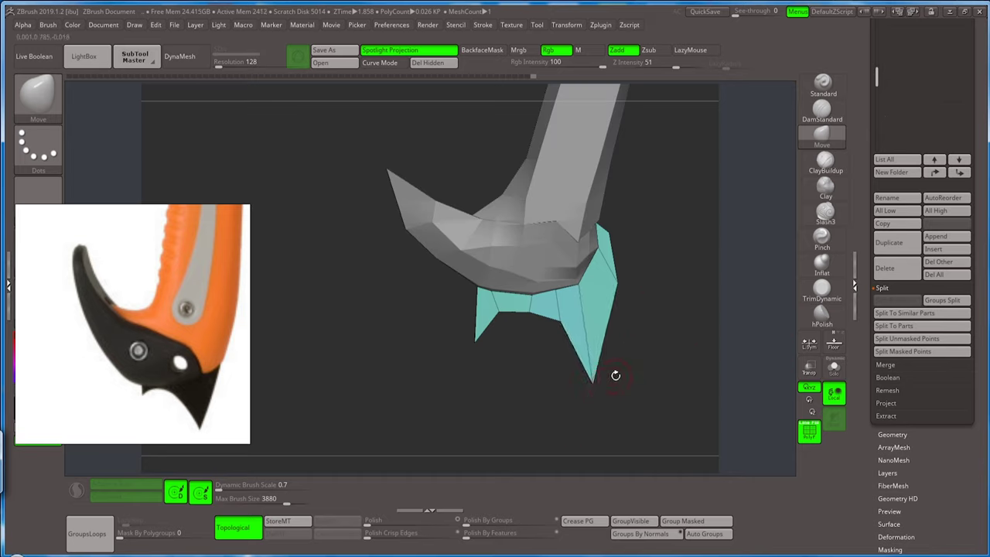
drag(596, 376, 593, 385)
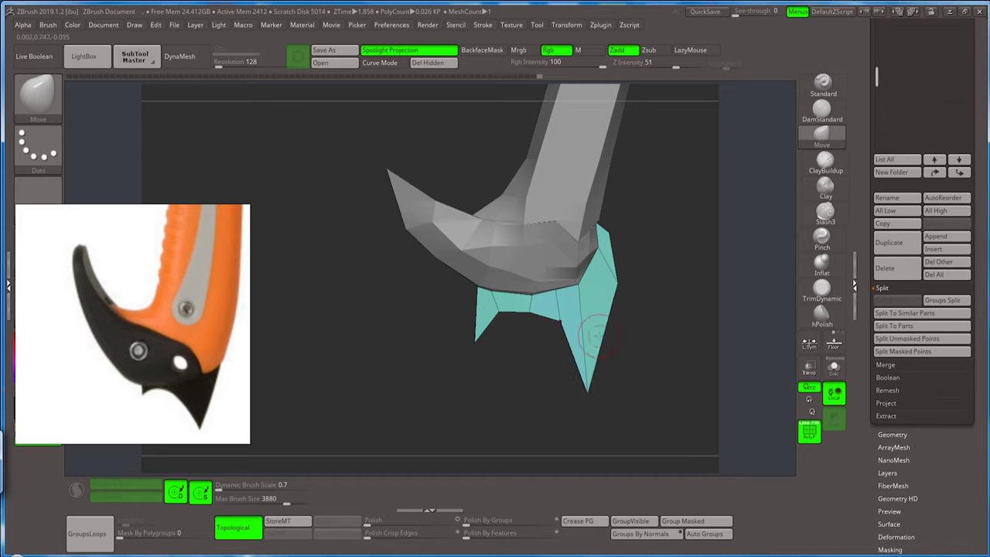
drag(619, 283, 594, 290)
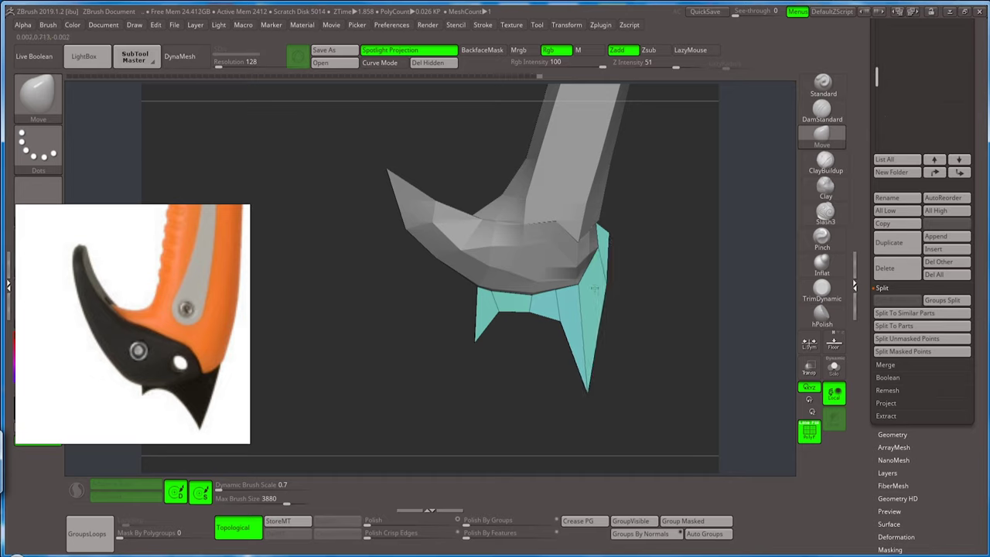
Re-solo and frame the flange, then Stitch Two Points to narrow its tip.
drag(637, 237, 653, 245)
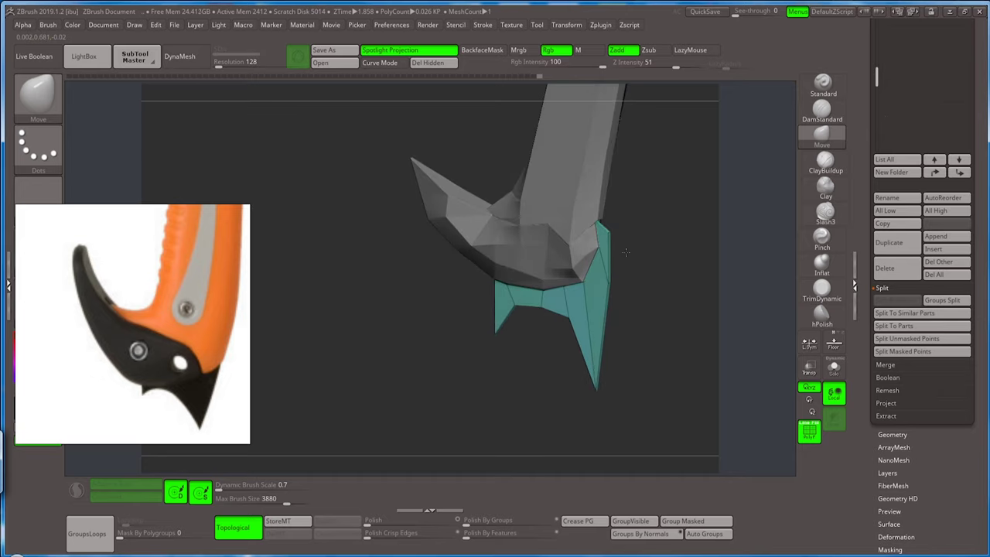
click(834, 368)
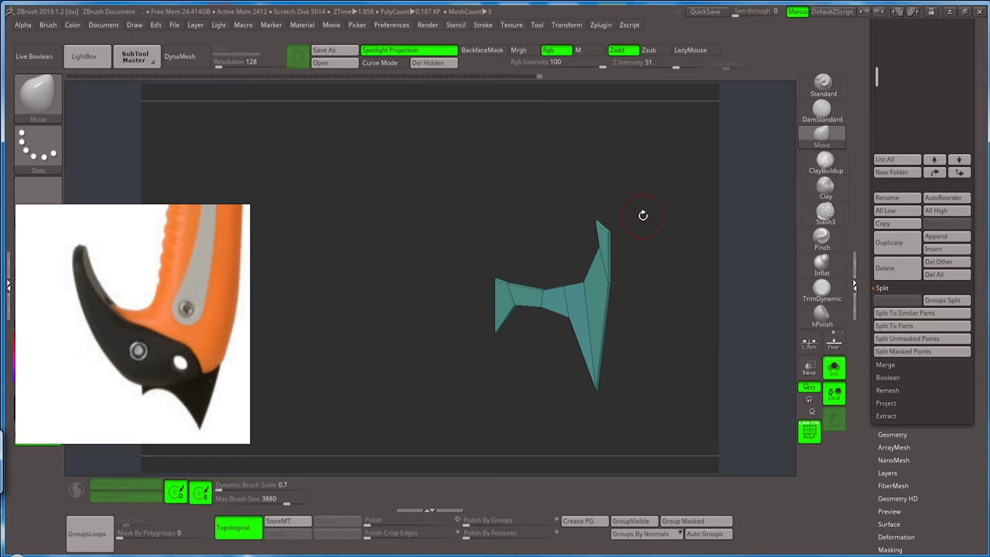
key(f)
drag(647, 295, 637, 311)
drag(622, 234, 624, 243)
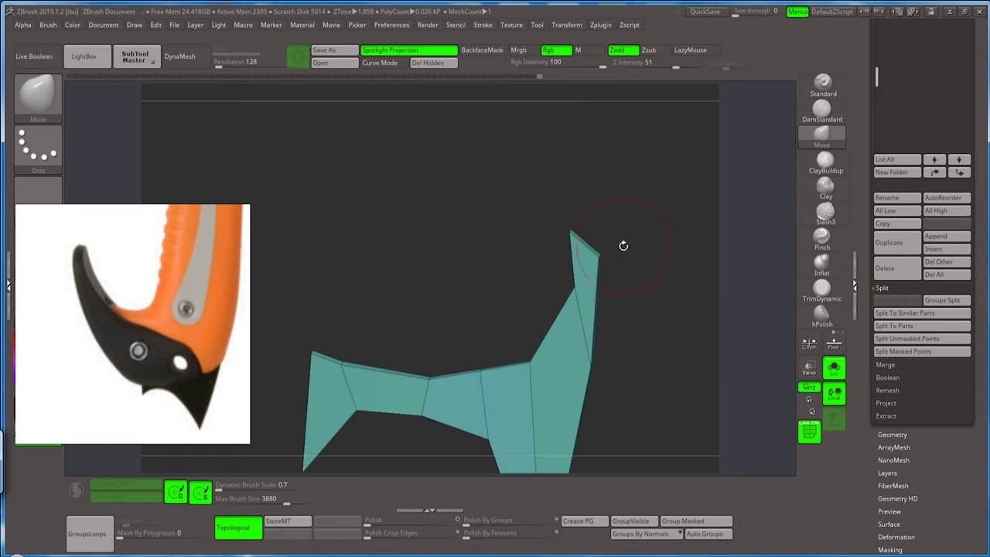
key(b)
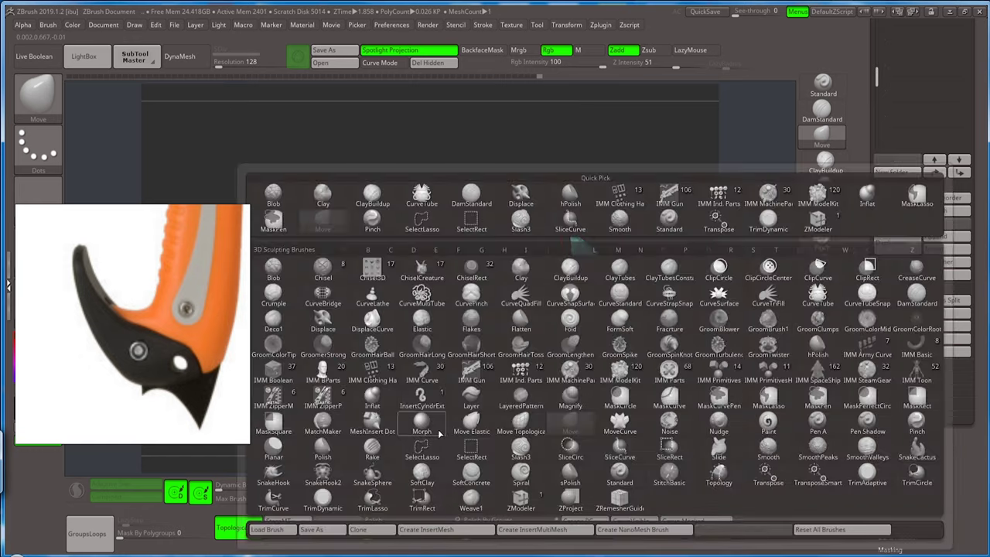
click(520, 507)
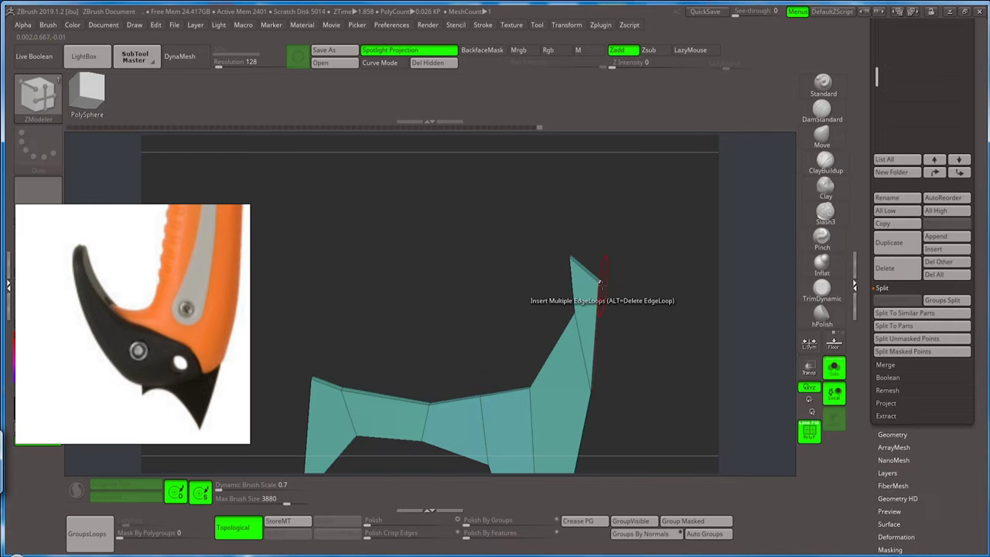
key(space)
click(642, 279)
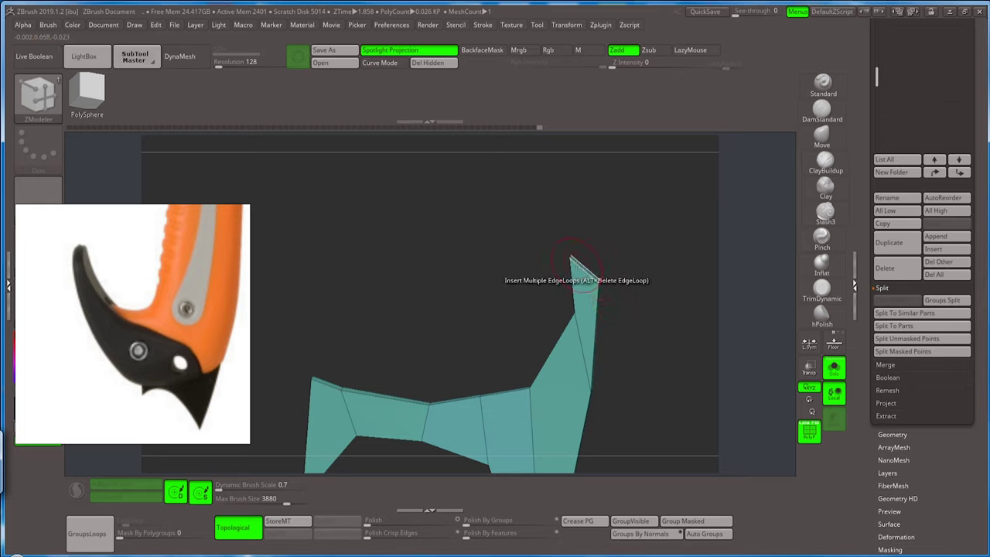
mouse_move(610, 290)
mouse_down()
mouse_move(616, 298)
mouse_move(606, 237)
mouse_up()
click(596, 224)
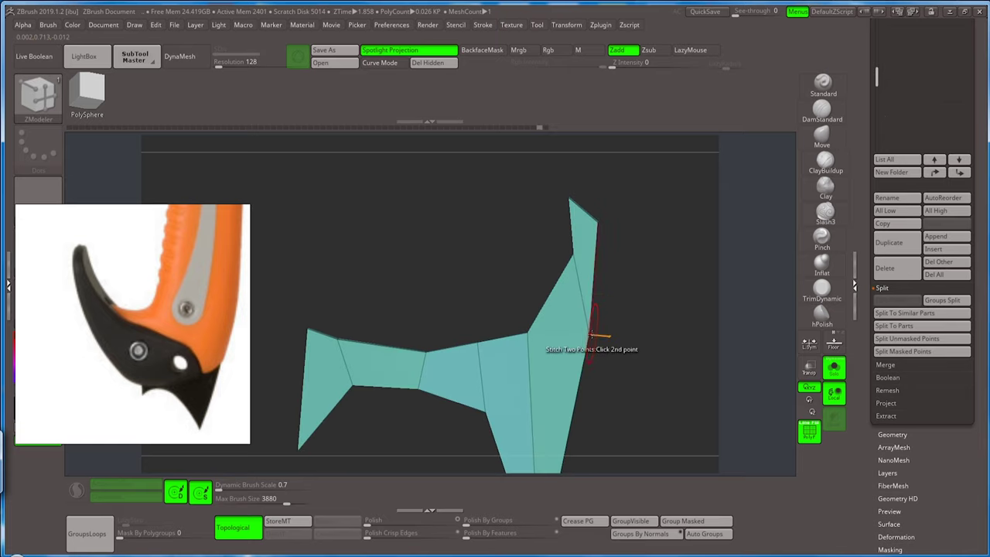
click(592, 334)
Delete the diagonal edge near the flange tip and square it into a flat front view.
drag(611, 325, 604, 312)
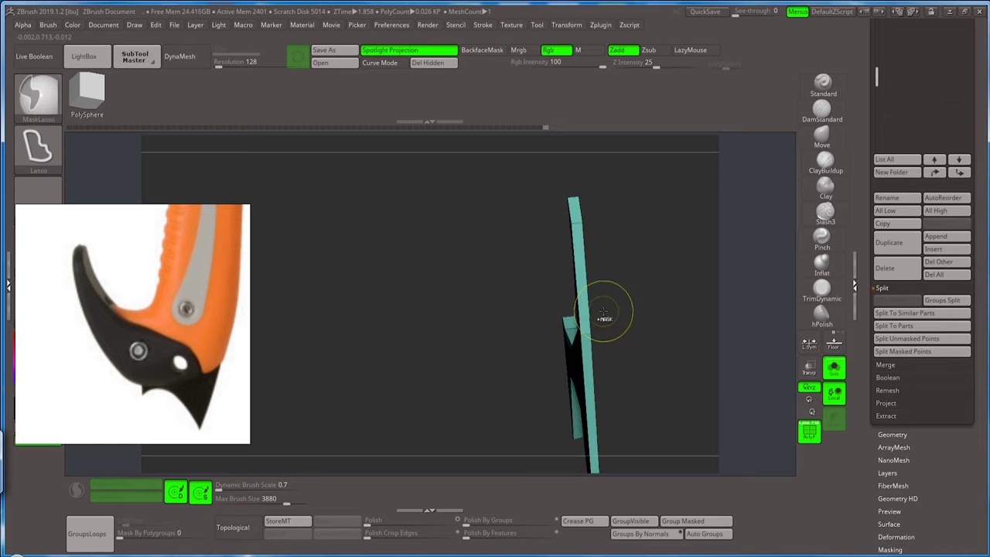
mouse_move(596, 242)
mouse_down()
mouse_move(637, 249)
mouse_move(601, 224)
mouse_up()
right_click(591, 236)
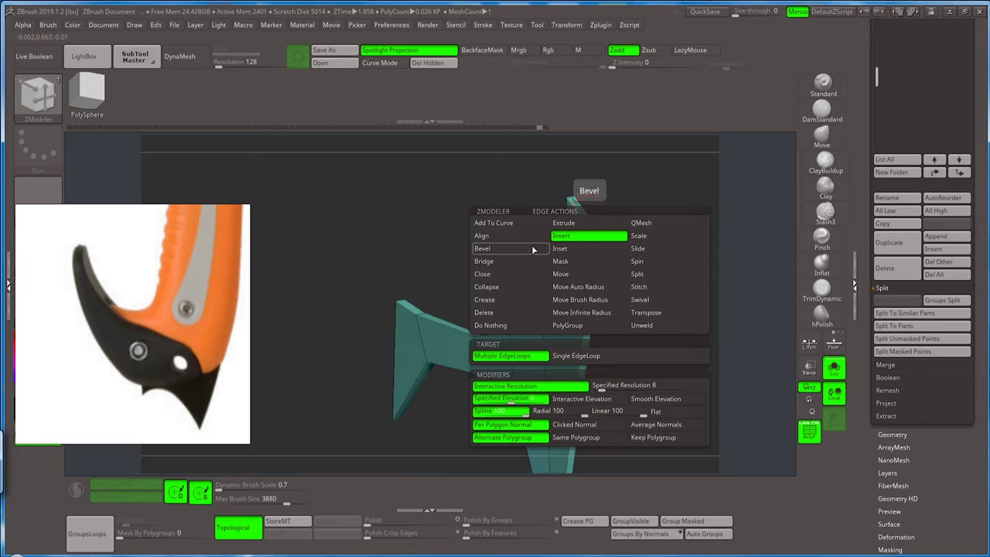
click(485, 312)
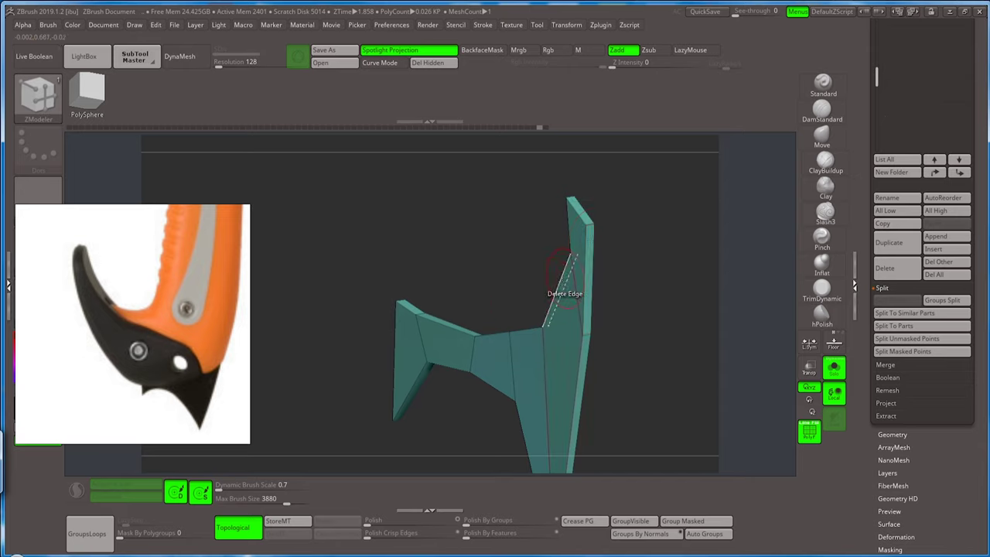
click(566, 273)
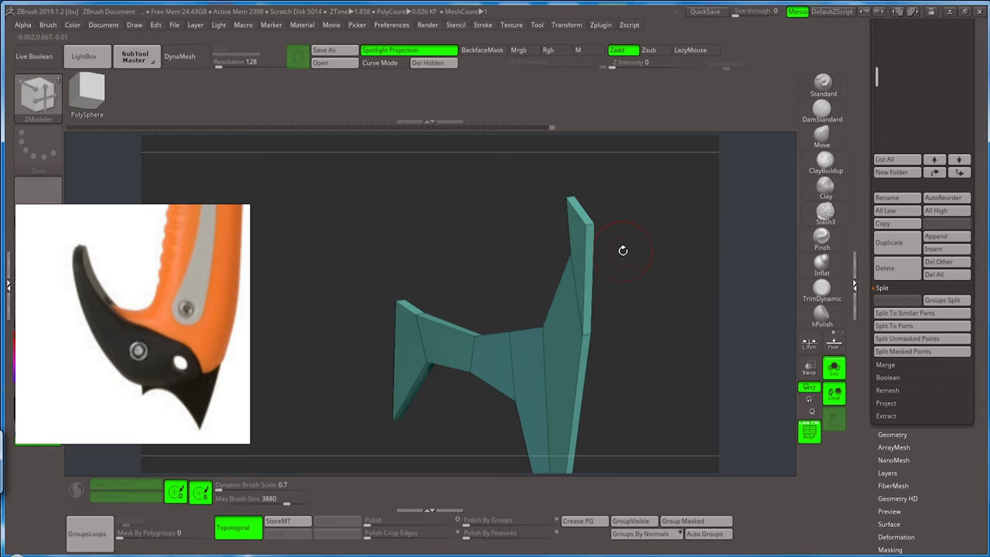
shift+drag(623, 250, 657, 261)
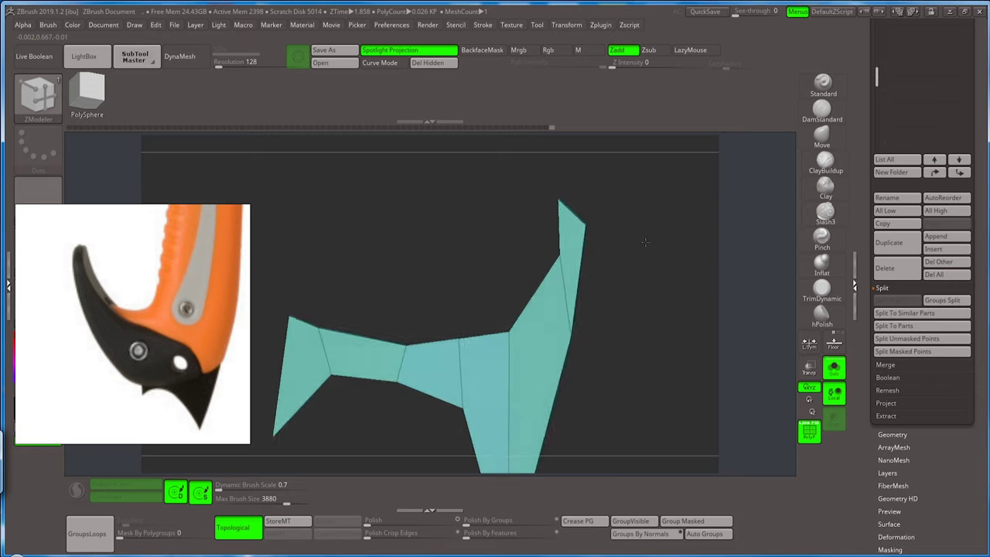
Turn Solo off and narrow the flange's protruding corner with the Move brush.
click(835, 373)
click(821, 136)
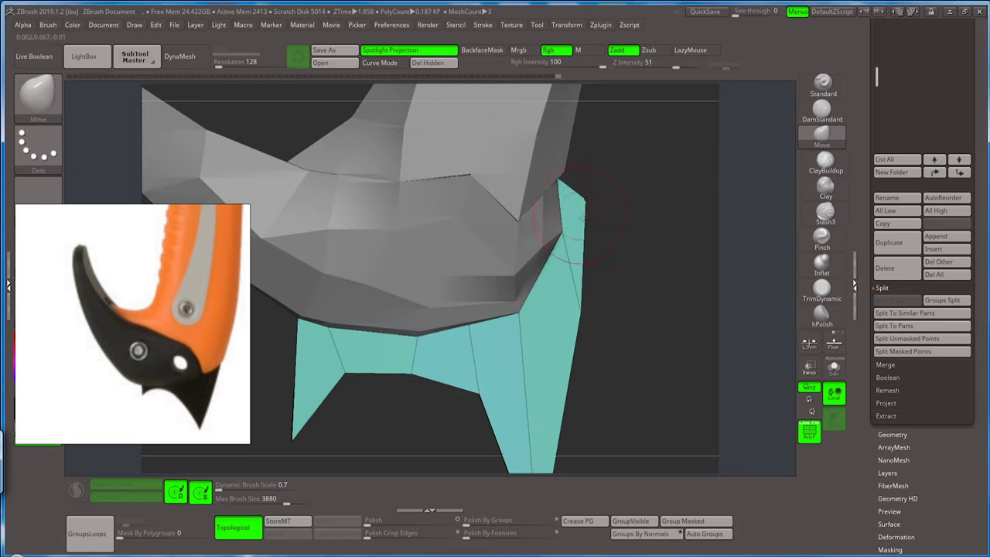
drag(585, 201, 562, 252)
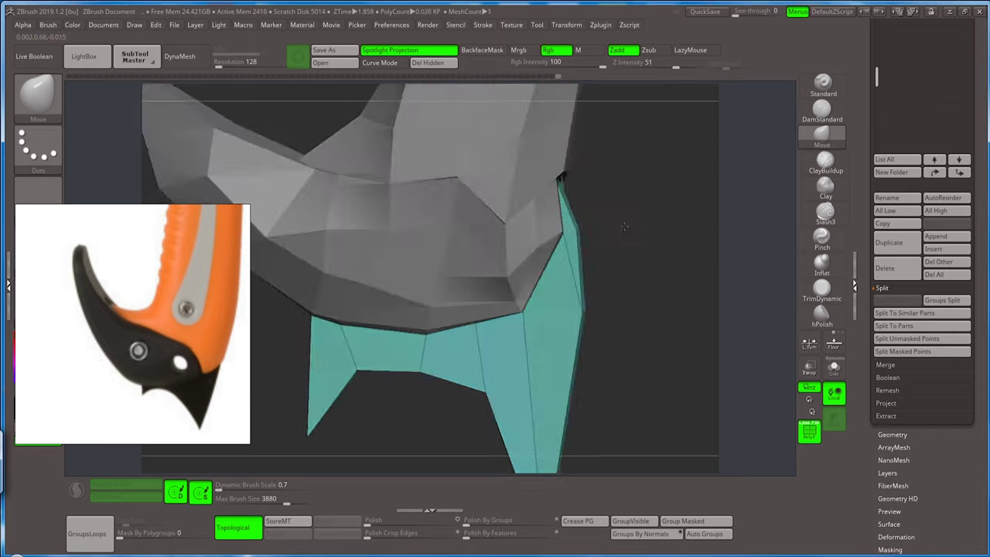
mouse_move(625, 221)
shift+mouse_down()
mouse_move(634, 221)
mouse_move(622, 260)
mouse_move(657, 233)
shift+mouse_up()
Zoom out to inspect the pick, then nudge the flange's spike tip slightly left.
mouse_move(639, 276)
mouse_down()
mouse_move(617, 163)
mouse_move(639, 225)
mouse_move(610, 329)
mouse_move(596, 225)
mouse_move(588, 230)
mouse_up()
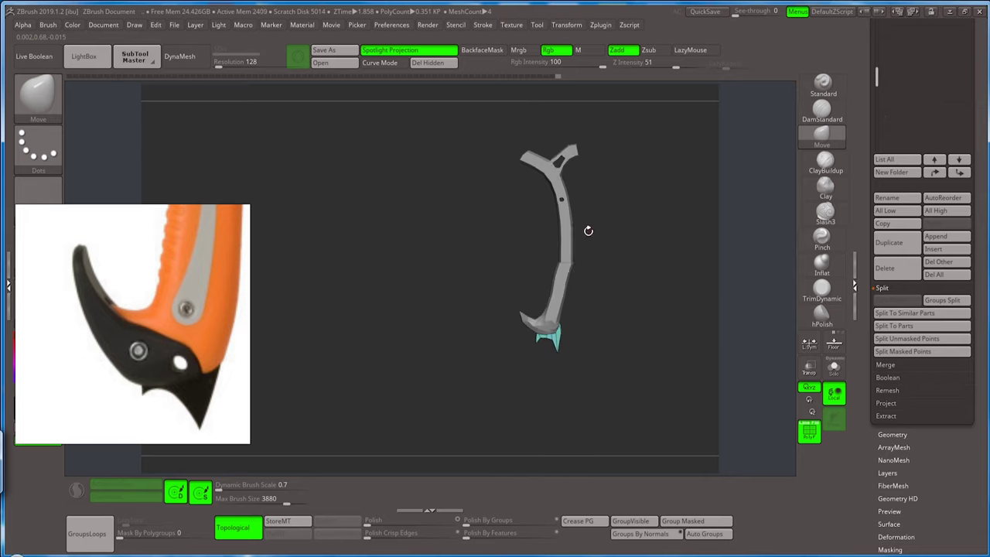
scroll(118, 242, down, 5)
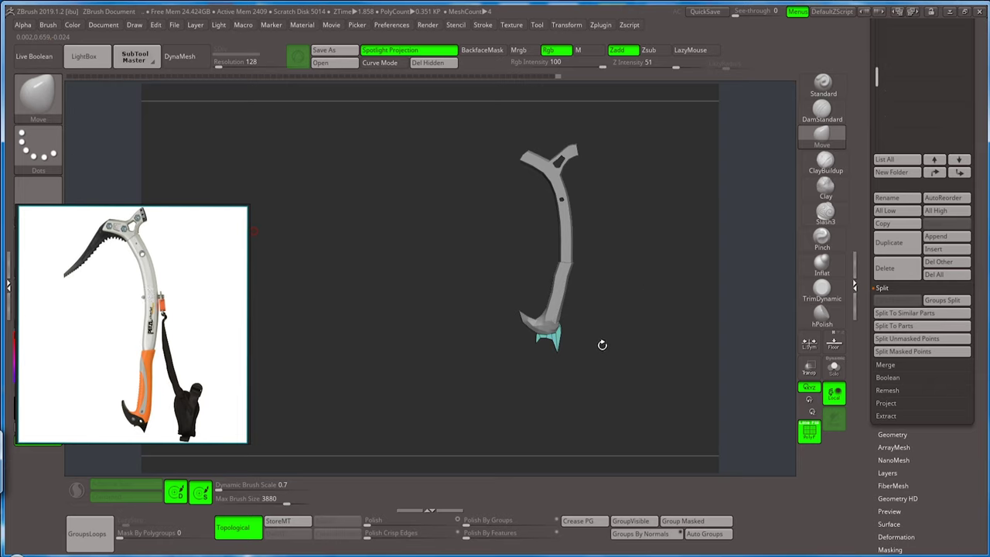
mouse_move(599, 338)
mouse_down()
mouse_move(597, 330)
mouse_move(598, 375)
mouse_move(560, 373)
mouse_up()
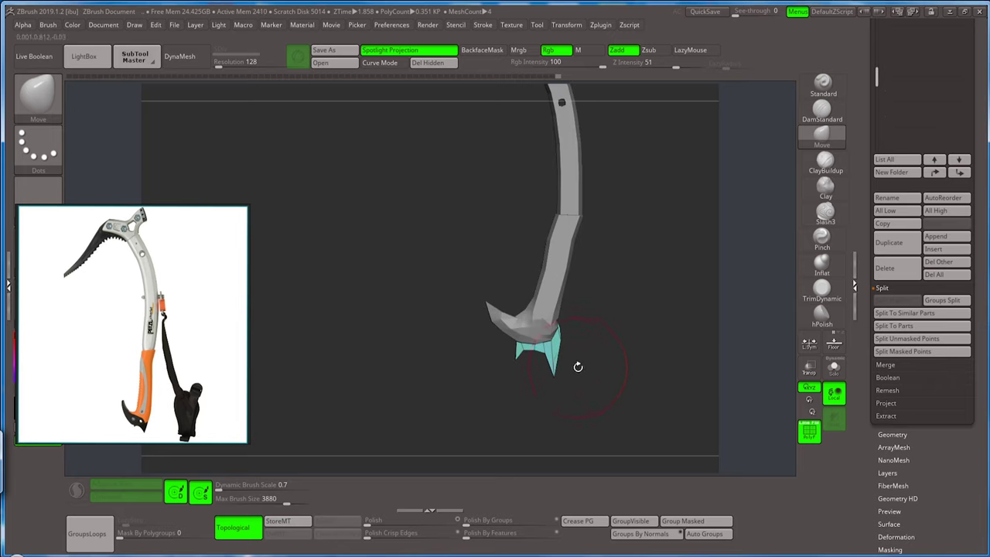
key(s)
drag(576, 326, 574, 304)
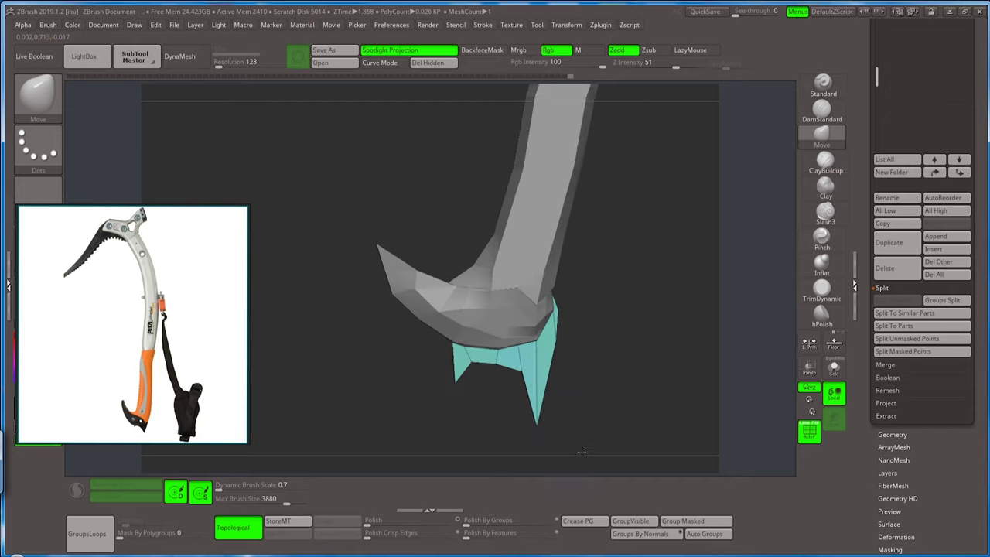
alt+click(554, 317)
key(s)
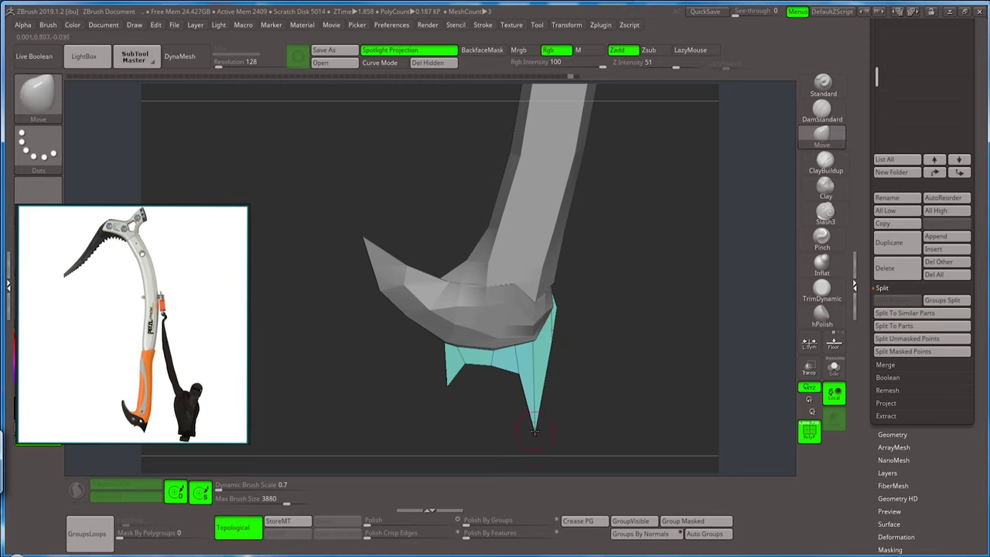
drag(537, 410, 528, 414)
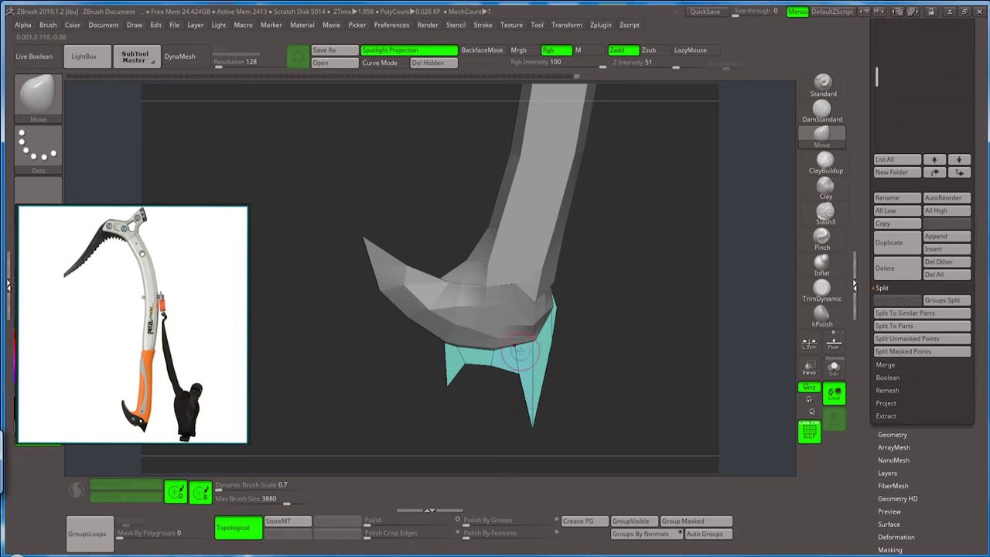
Alt-click the green pick blade to make its subtool active.
alt+click(456, 321)
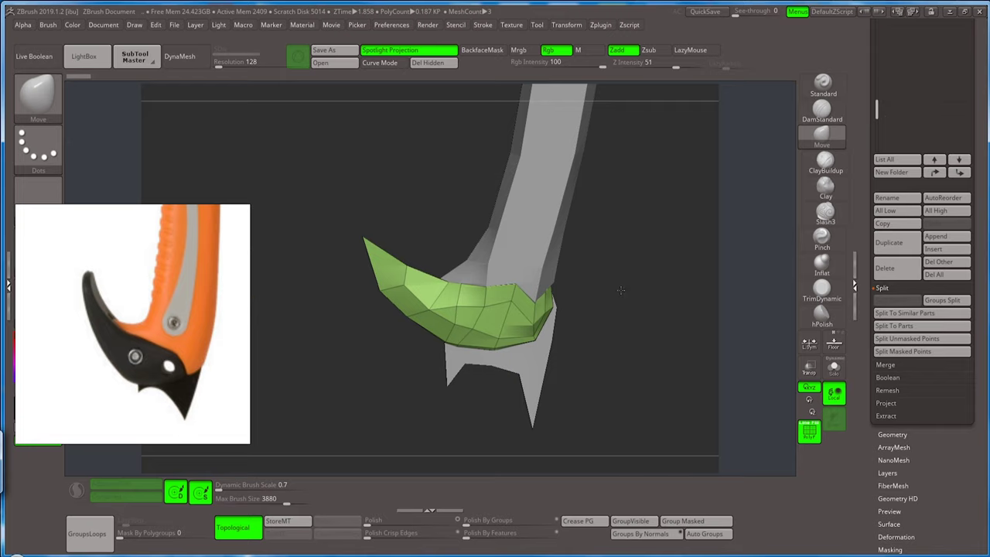
Insert multiple edge loops near the pick tip with ZModeler.
drag(620, 290, 608, 351)
alt+drag(386, 369, 438, 434)
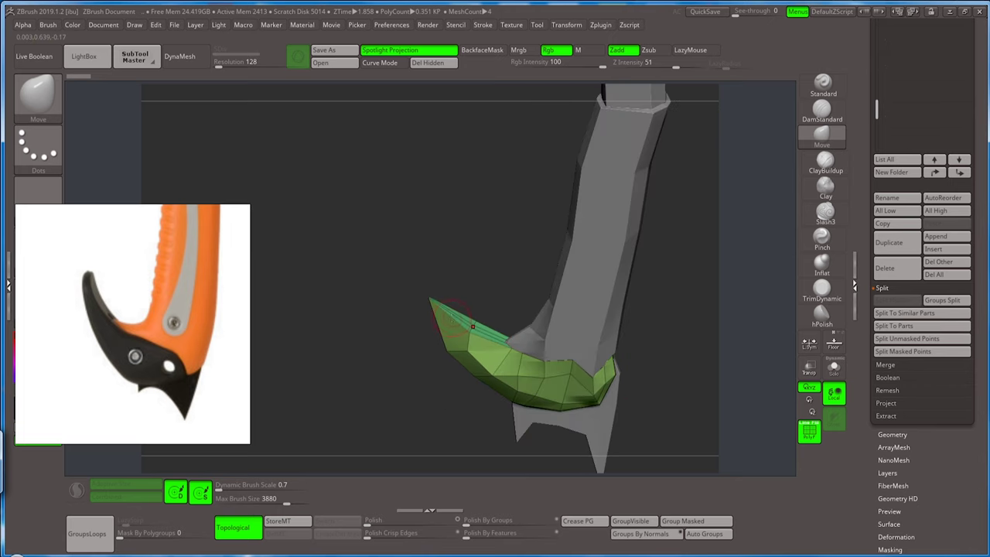
key(b)
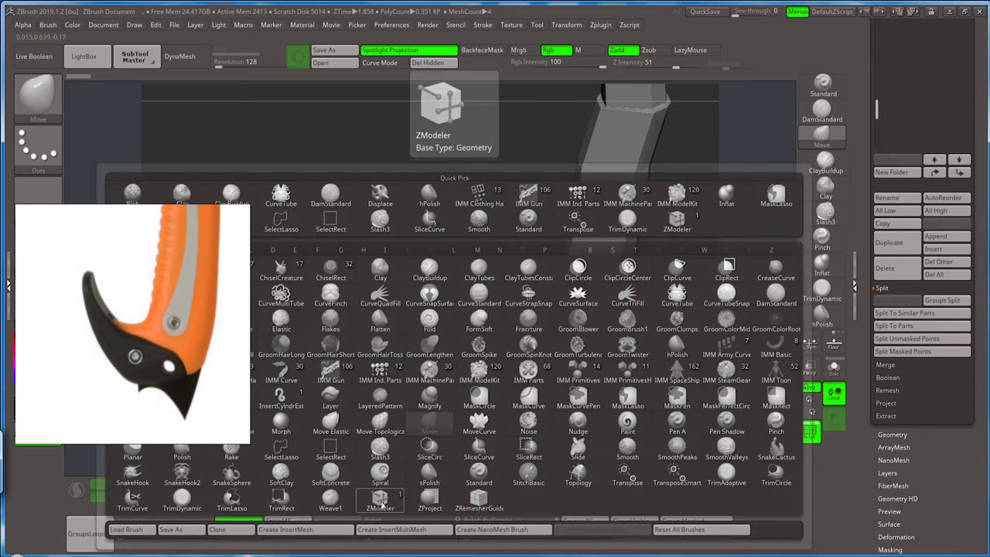
click(399, 501)
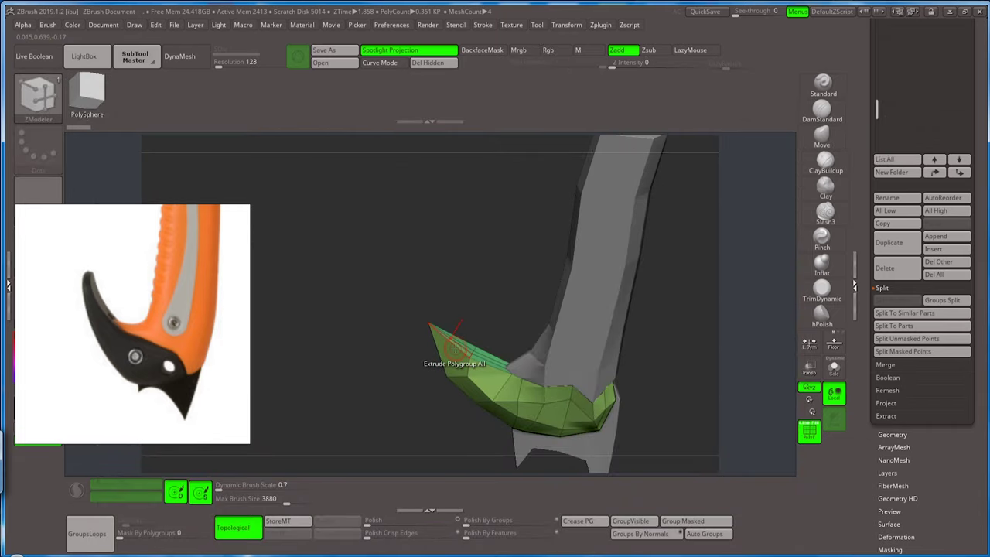
key(space)
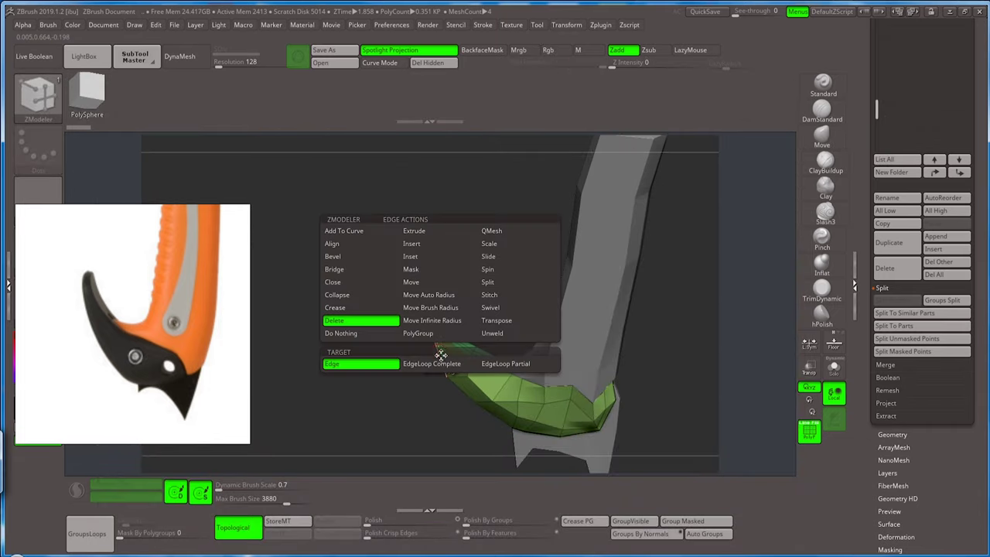
click(426, 269)
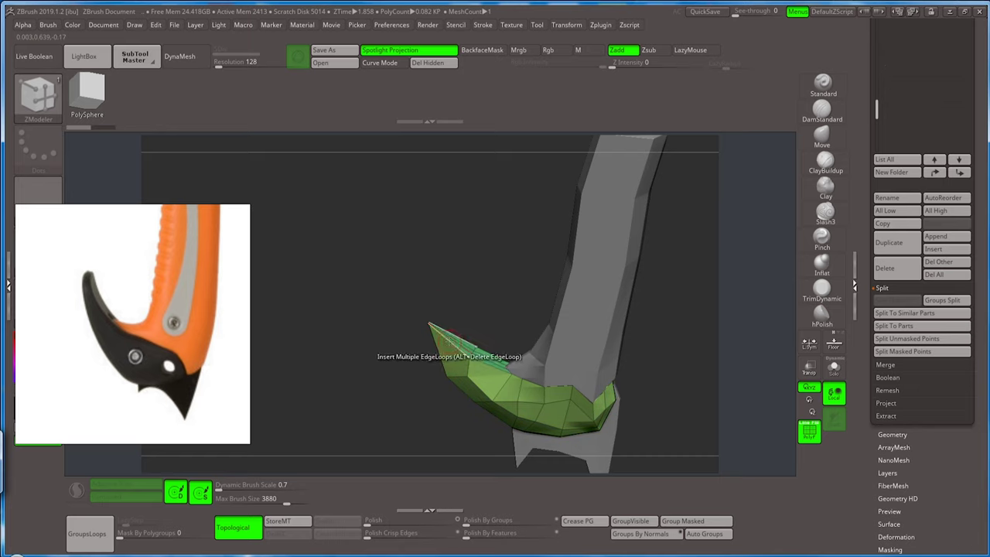
drag(447, 340, 451, 341)
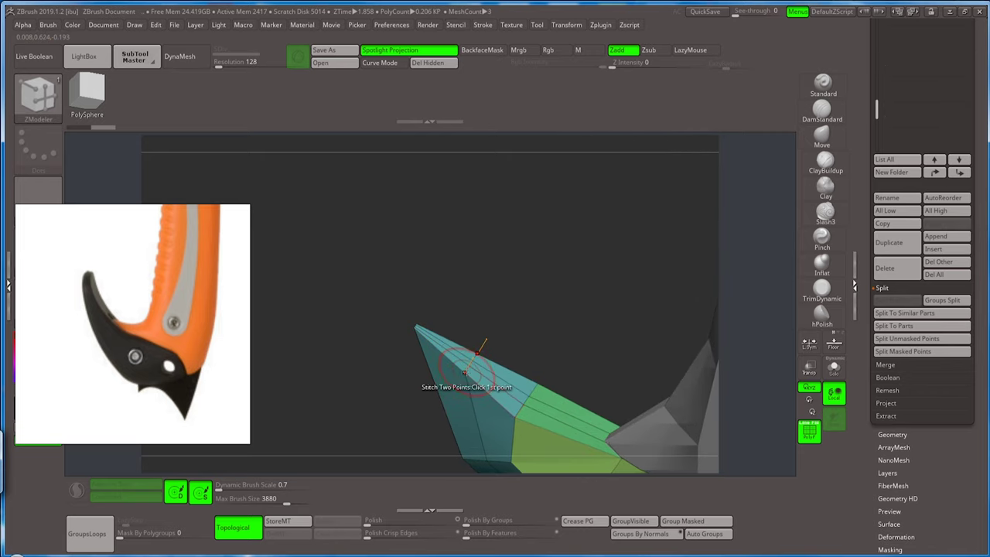
Stitch two points at the blade tip, then orbit to check the result.
key(space)
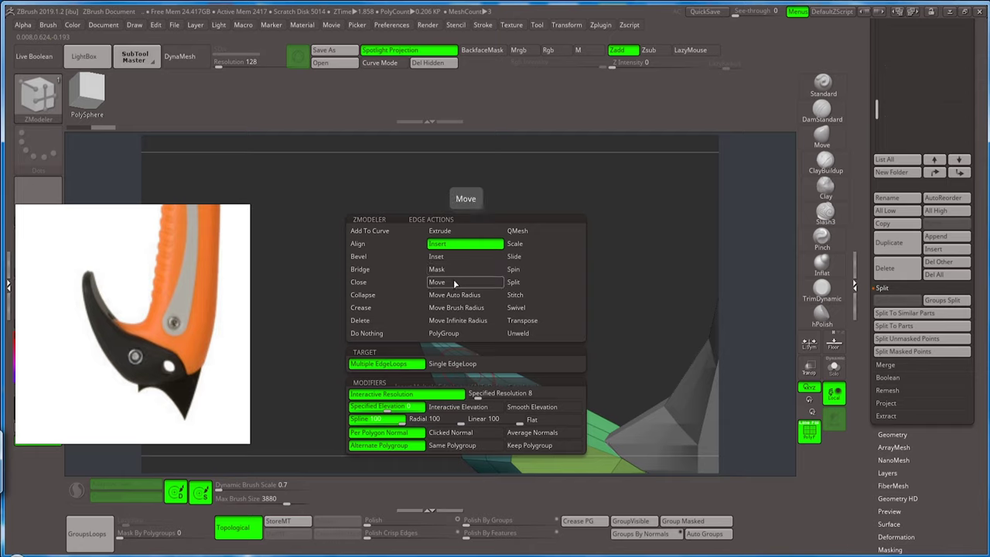
click(454, 282)
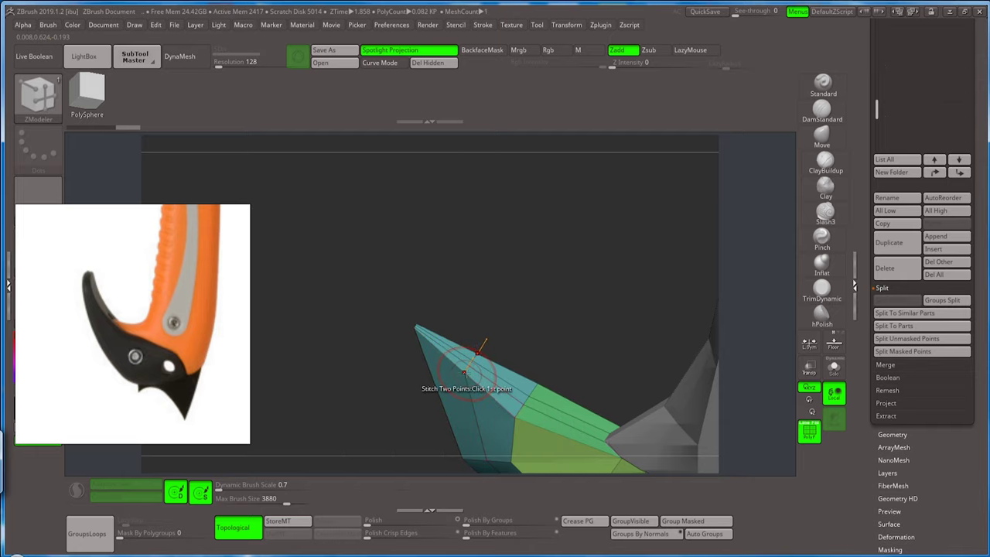
key(space)
click(359, 411)
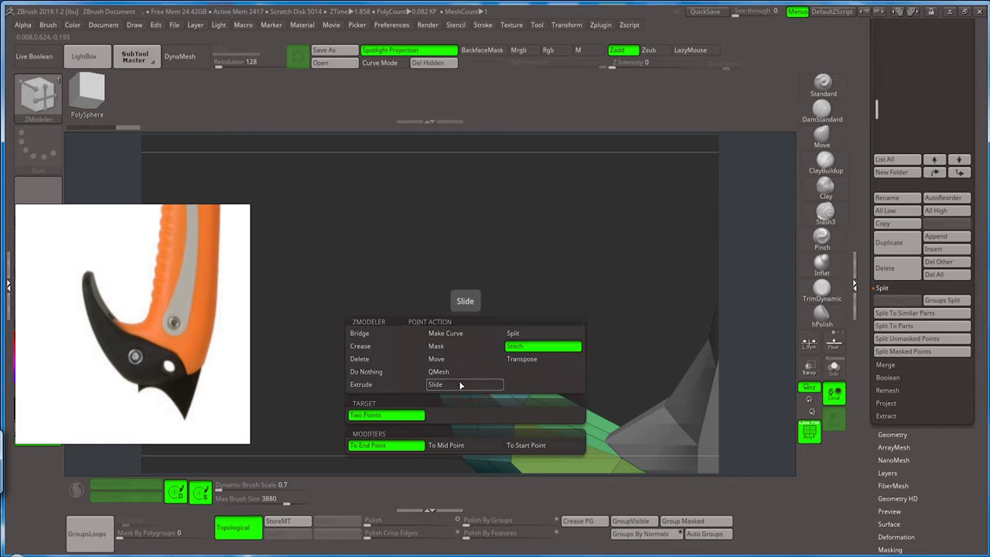
click(459, 381)
drag(451, 385, 465, 370)
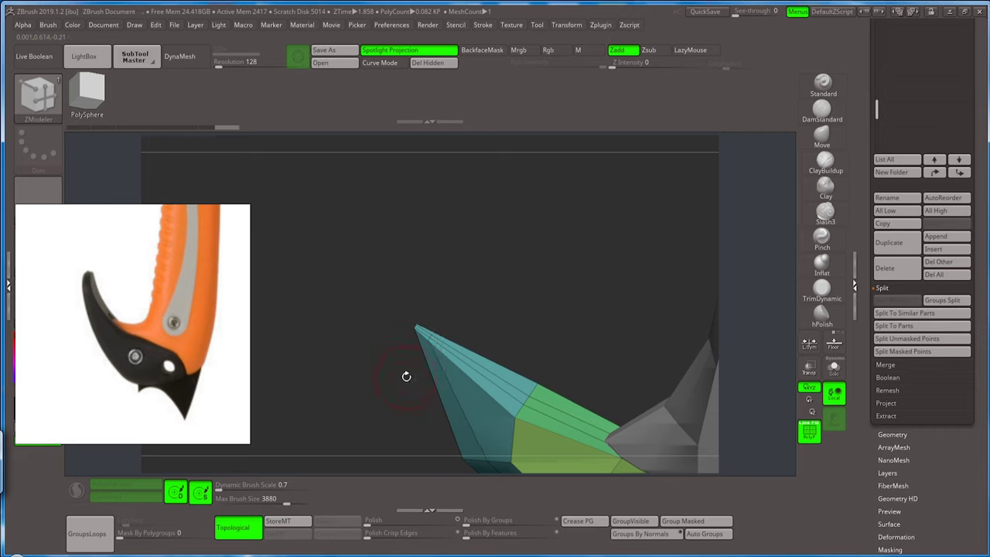
mouse_move(406, 376)
mouse_down()
mouse_move(427, 334)
mouse_move(418, 329)
mouse_up()
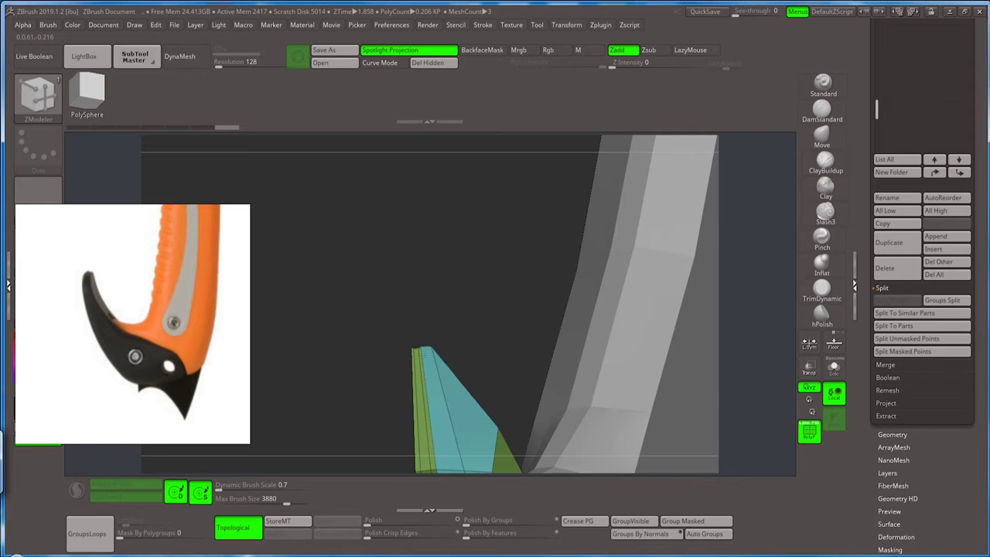
mouse_move(422, 340)
mouse_down()
mouse_move(434, 335)
mouse_move(422, 267)
mouse_up()
mouse_move(407, 227)
mouse_down()
mouse_move(448, 331)
mouse_move(504, 301)
mouse_move(483, 300)
mouse_move(425, 238)
mouse_up()
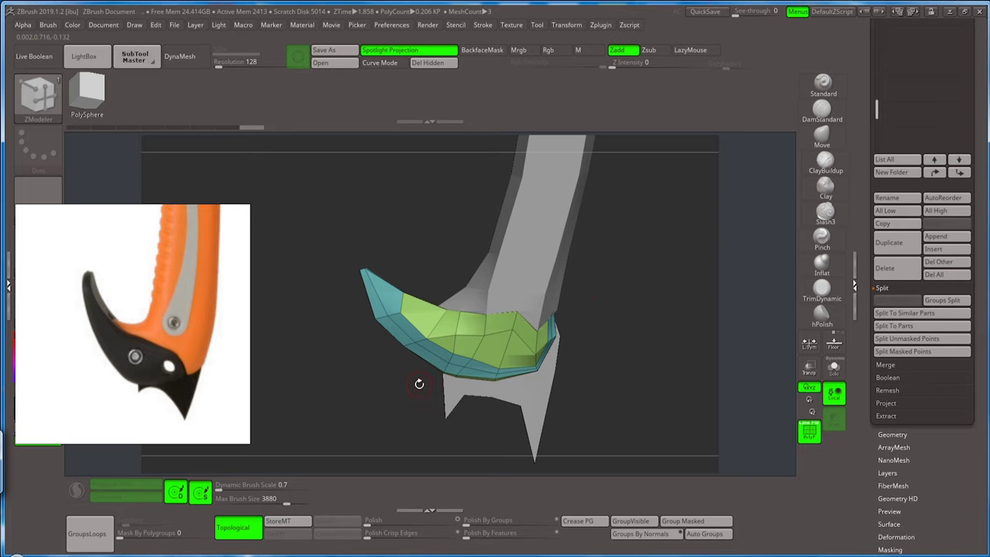
Drag the blade's lower edge down with an enlarged Move brush, then Alt-click the flange subtool.
key(s)
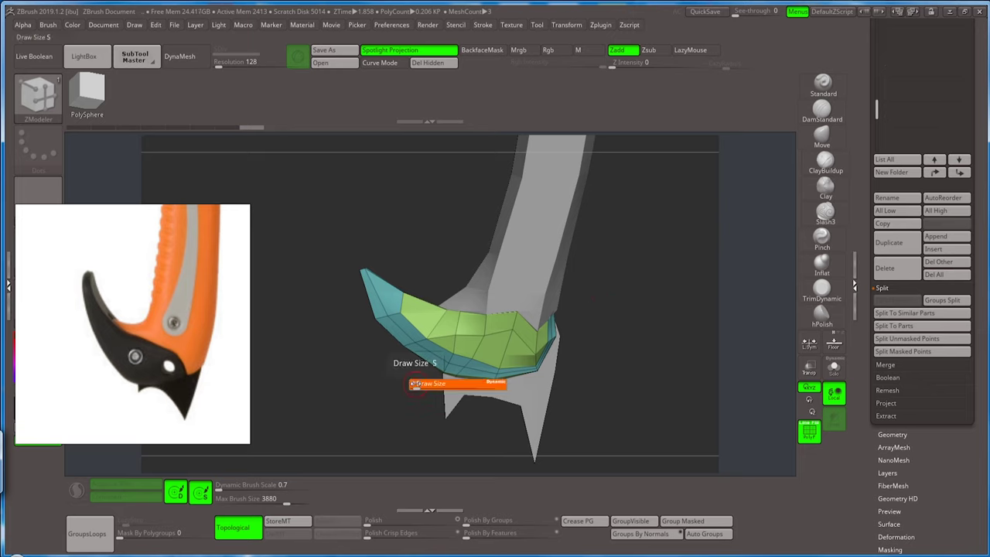
click(821, 136)
key(s)
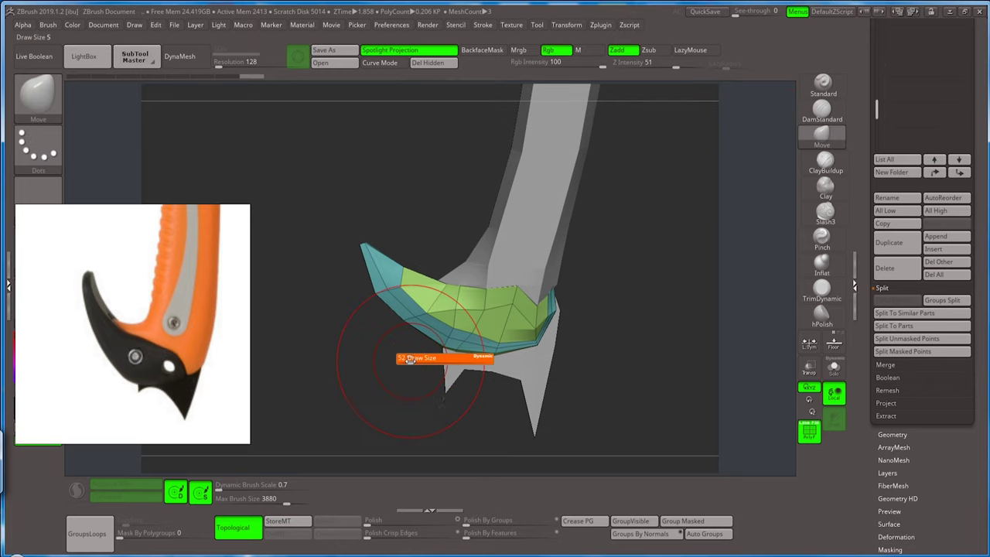
drag(408, 364, 415, 380)
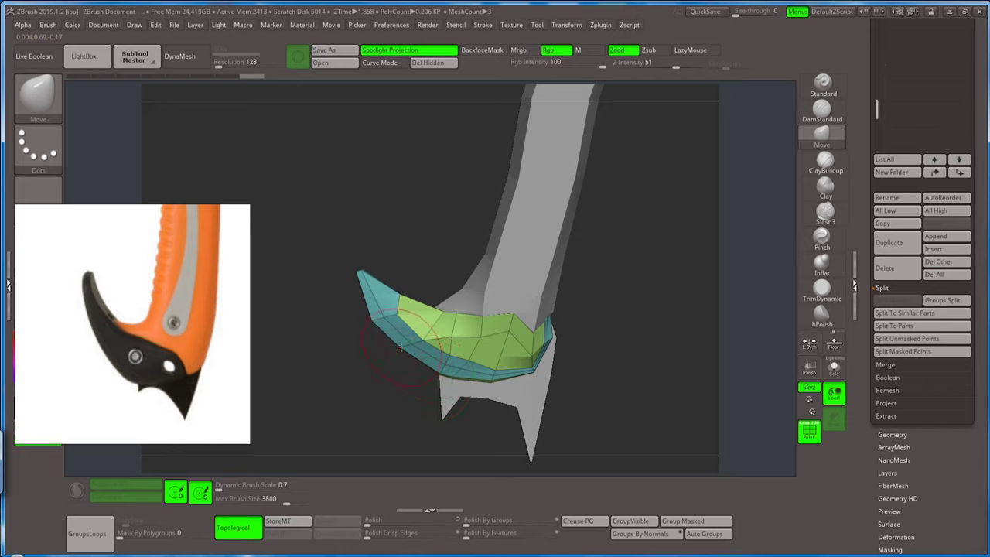
mouse_move(410, 360)
mouse_down()
mouse_move(413, 371)
mouse_move(427, 323)
mouse_move(418, 356)
mouse_up()
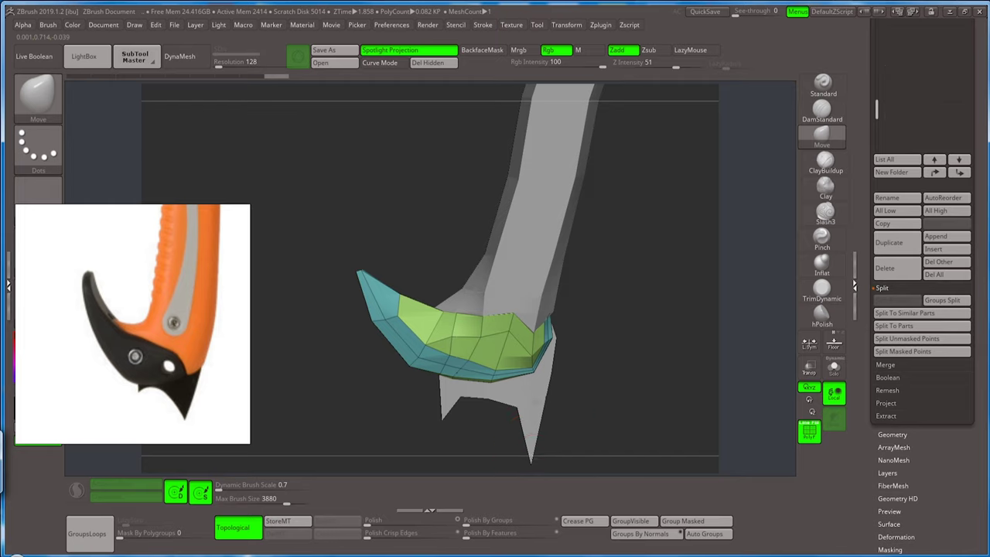
drag(576, 380, 534, 374)
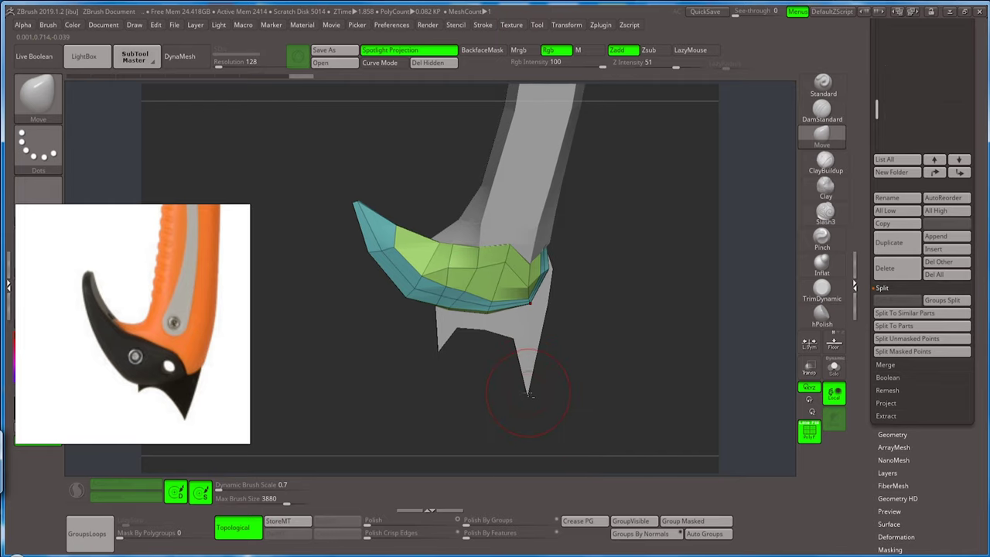
alt+click(527, 353)
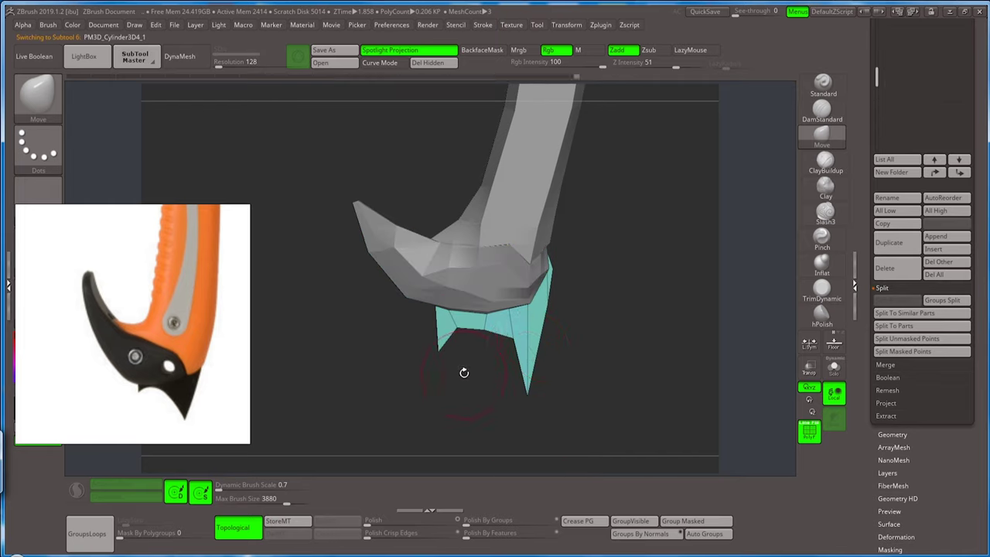
Give the flange a new polygroup and insert edge loops across it, then pick Single EdgeLoop.
drag(464, 372, 489, 334)
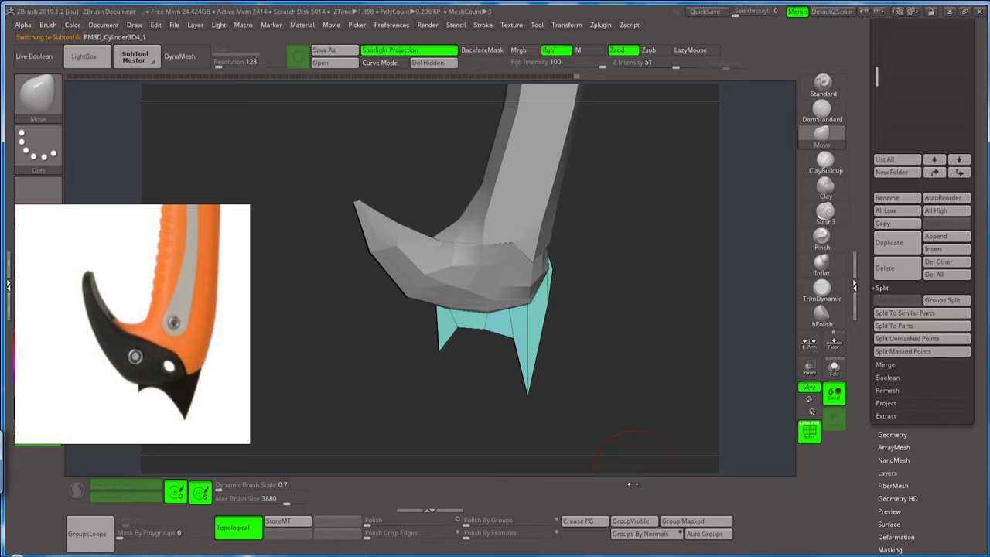
click(630, 523)
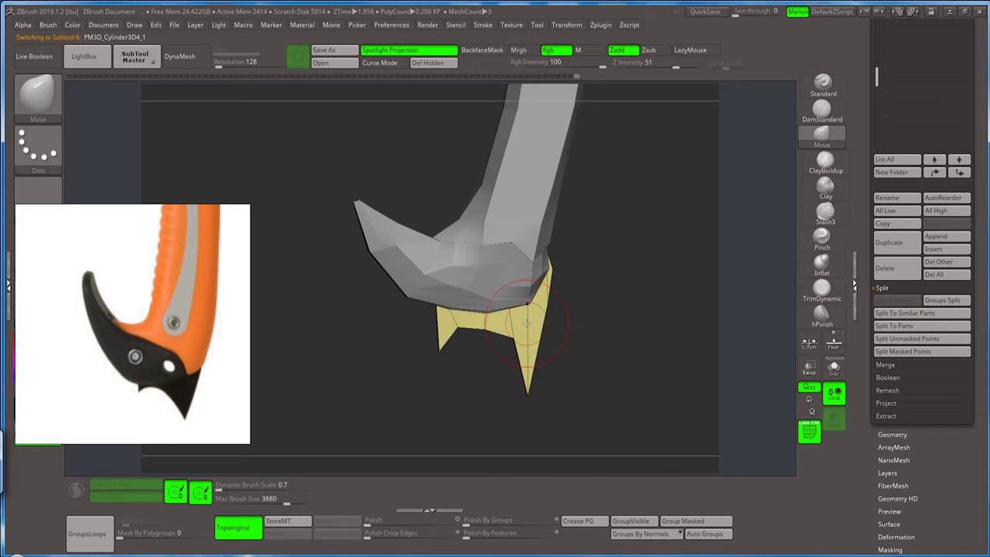
key(space)
key(b)
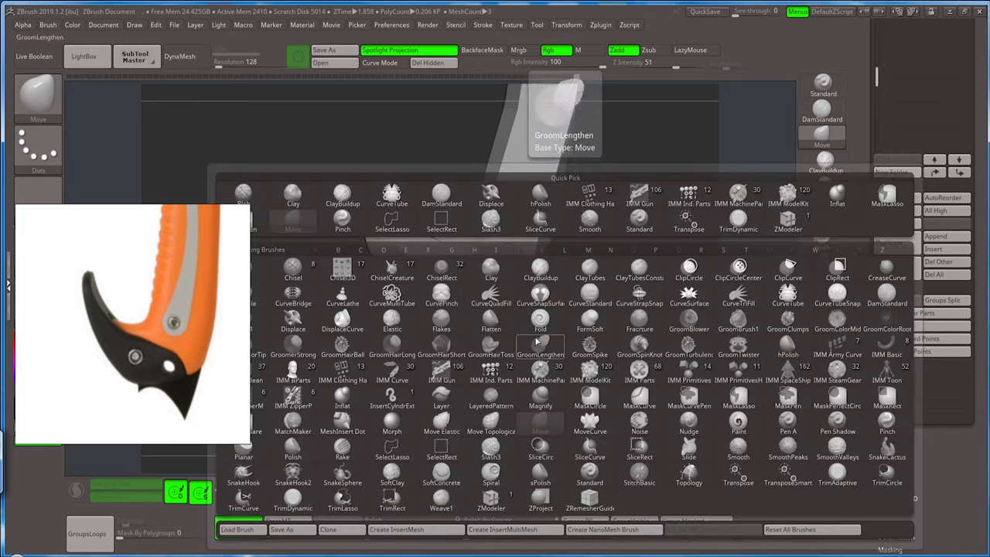
click(491, 499)
key(space)
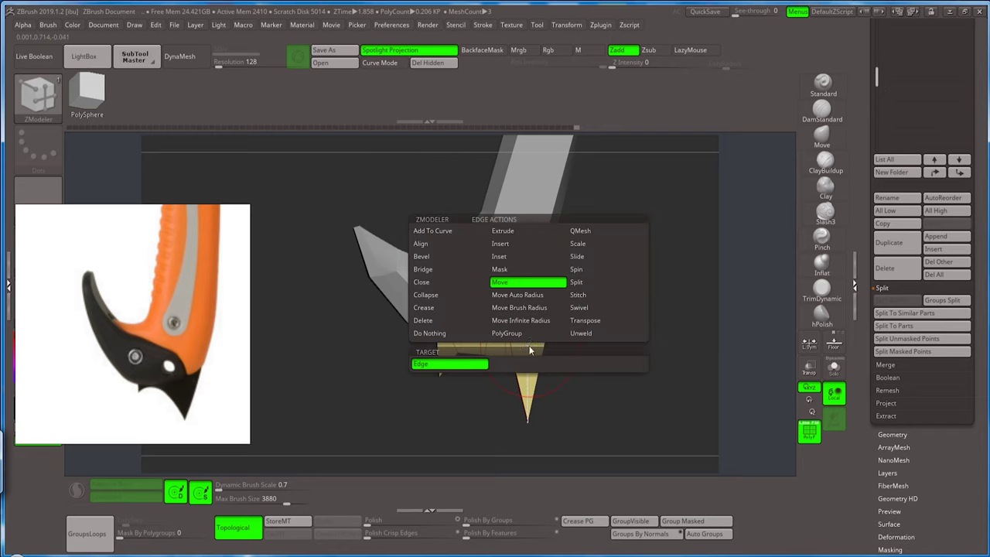
click(511, 245)
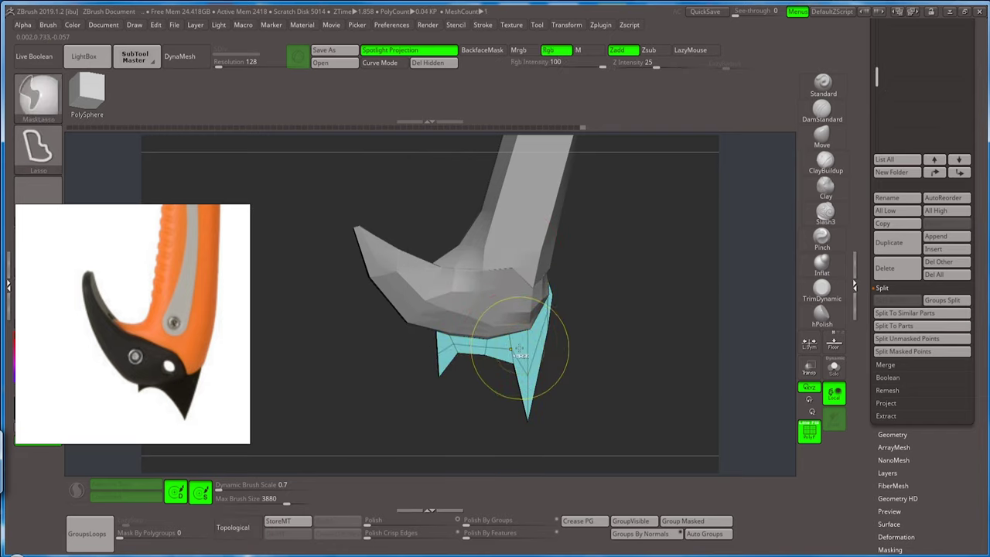
drag(470, 317, 510, 347)
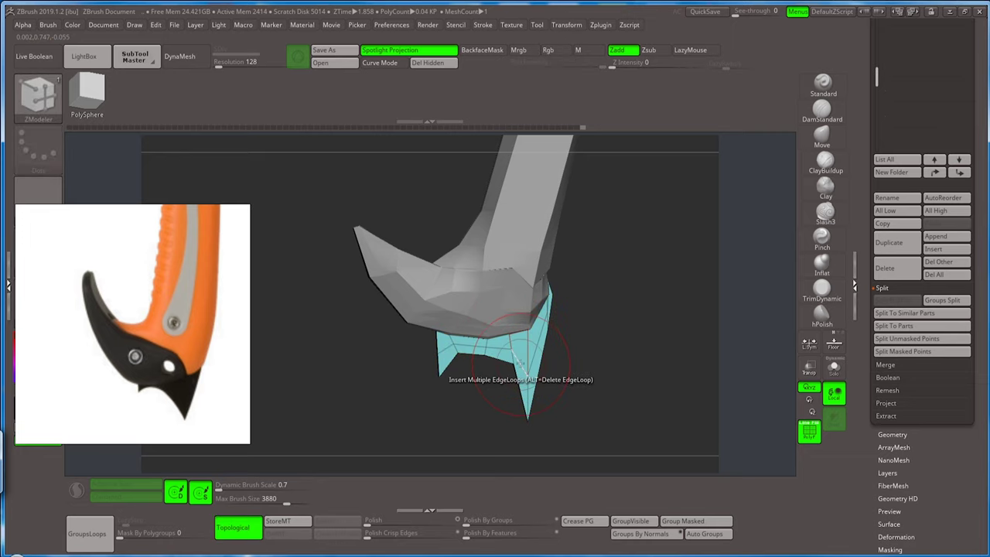
key(space)
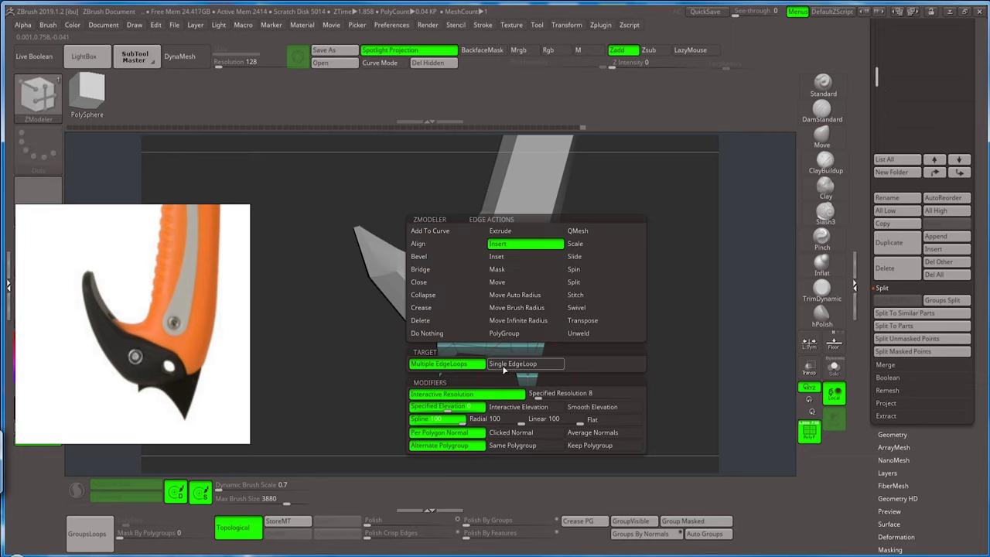
click(512, 363)
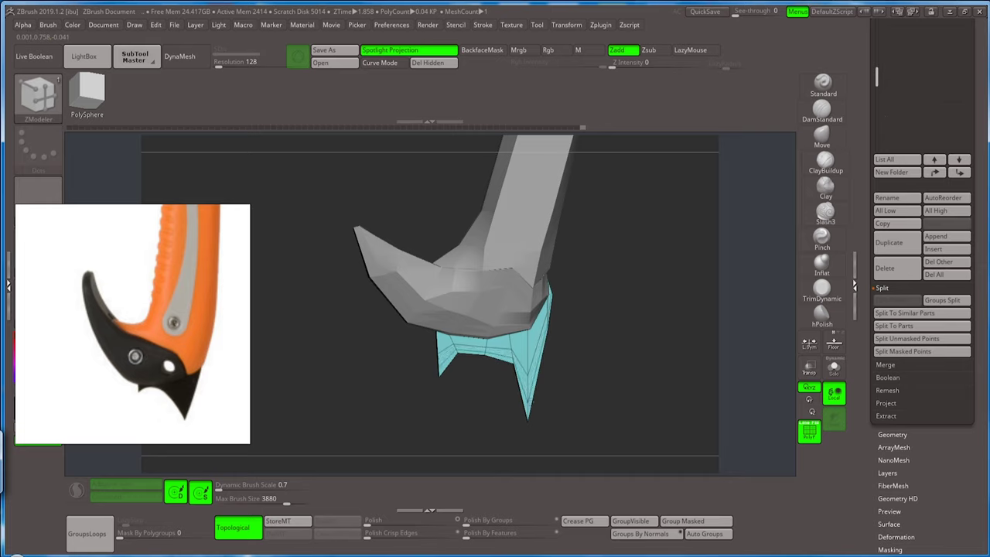
Preview the flange with Dynamic Subdiv and wireframe hidden, then turn the preview off.
drag(601, 303, 596, 309)
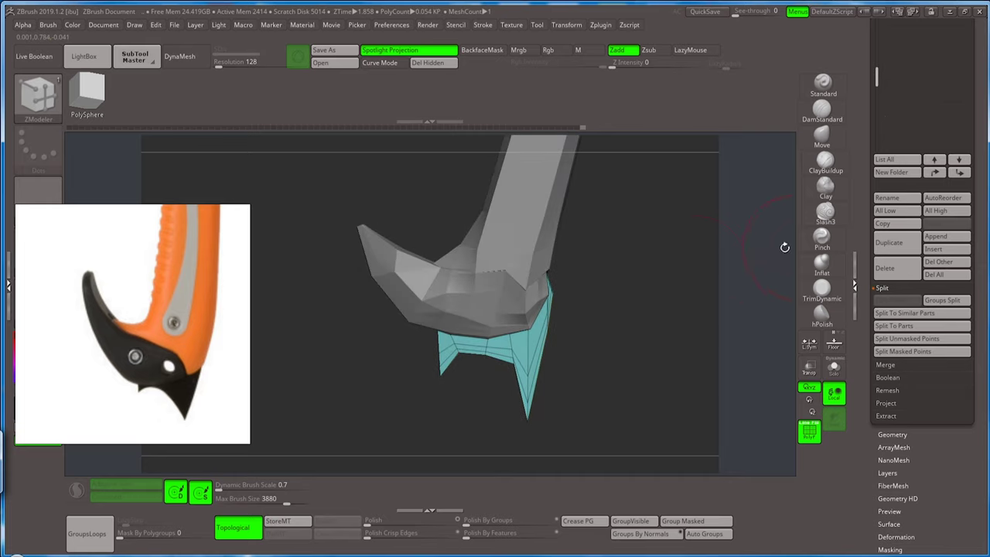
scroll(880, 232, down, 3)
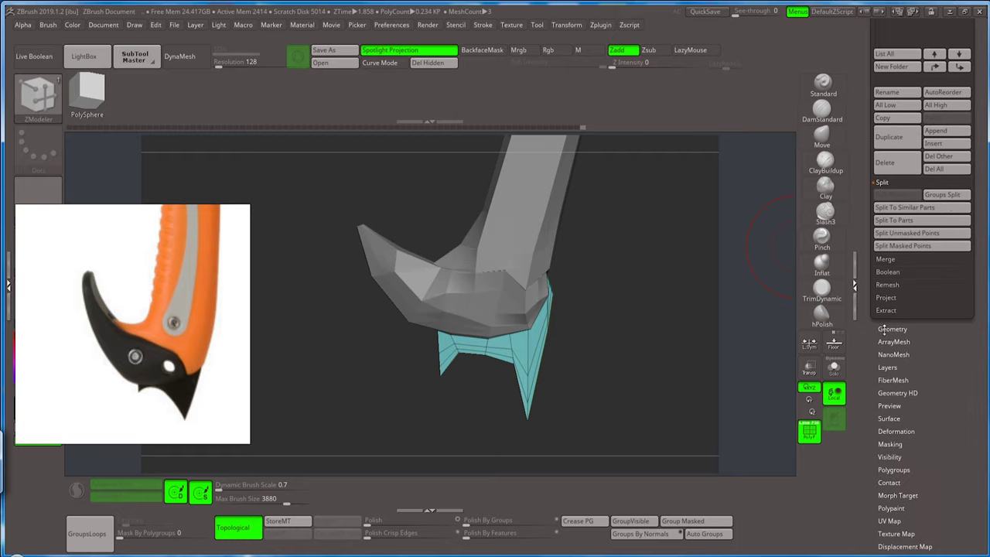
click(893, 329)
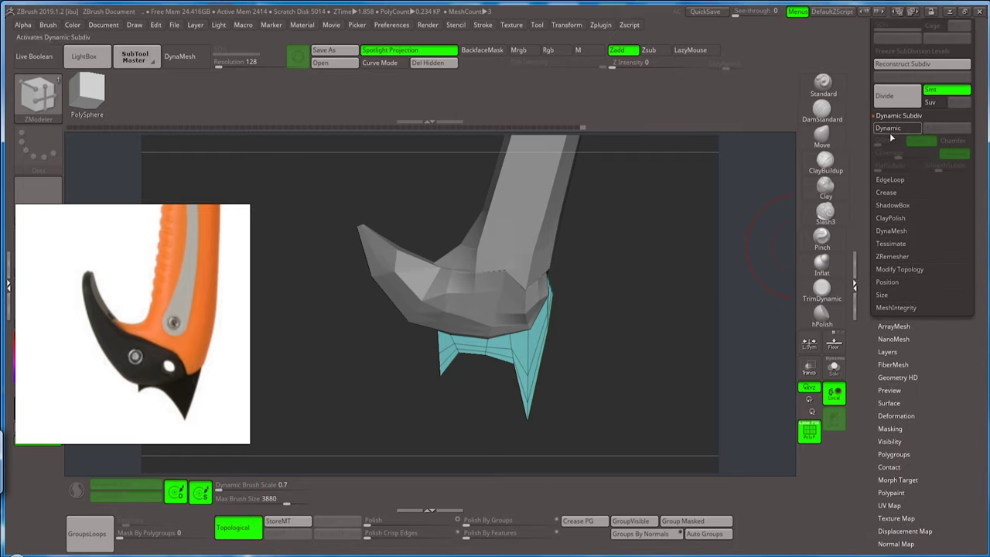
click(890, 129)
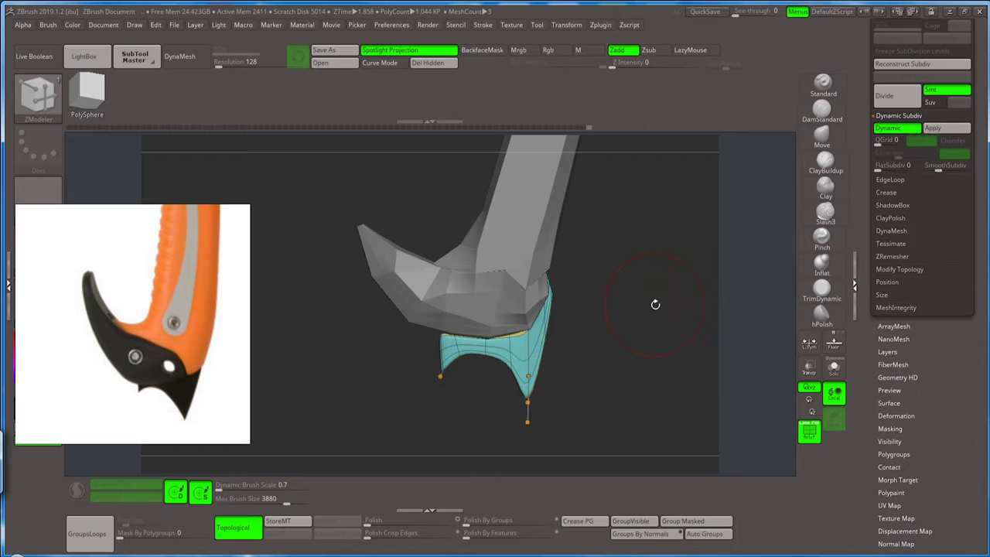
key(shift+f)
mouse_move(629, 345)
mouse_down()
mouse_move(613, 352)
mouse_move(665, 334)
mouse_move(619, 333)
mouse_up()
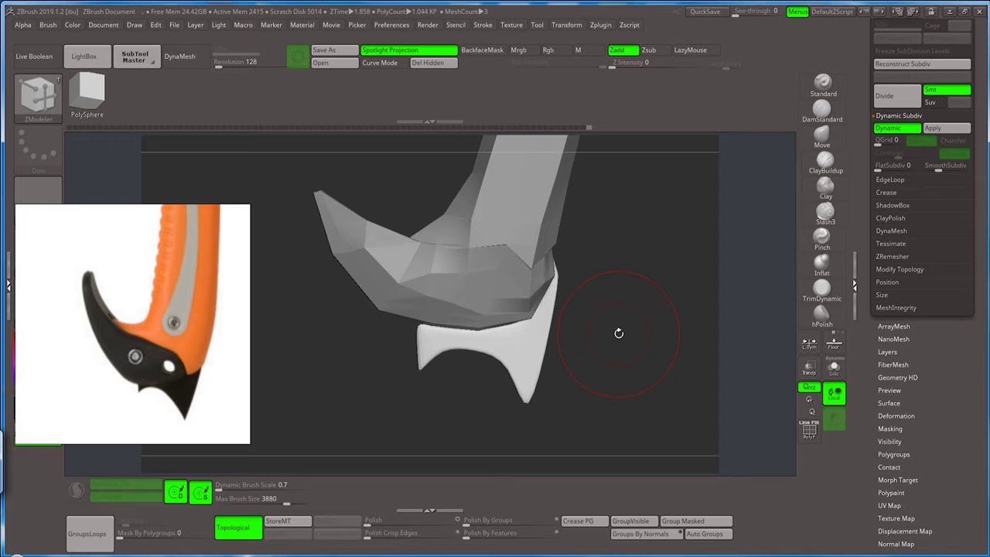
key(shift+f)
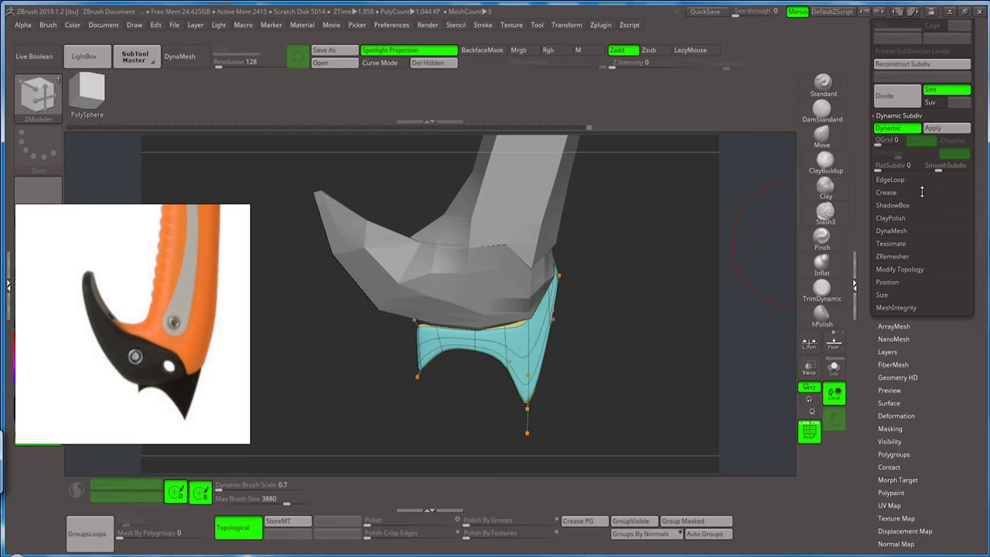
click(896, 128)
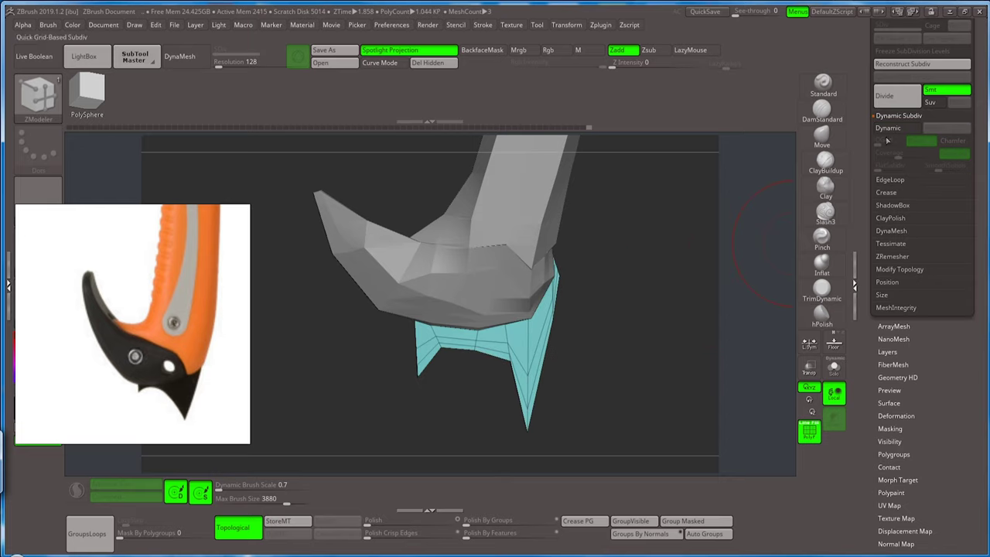
Solo the flange and give a thin strip of it its own polygroup.
click(834, 373)
mouse_move(643, 299)
mouse_down()
mouse_move(656, 336)
mouse_move(647, 358)
mouse_up()
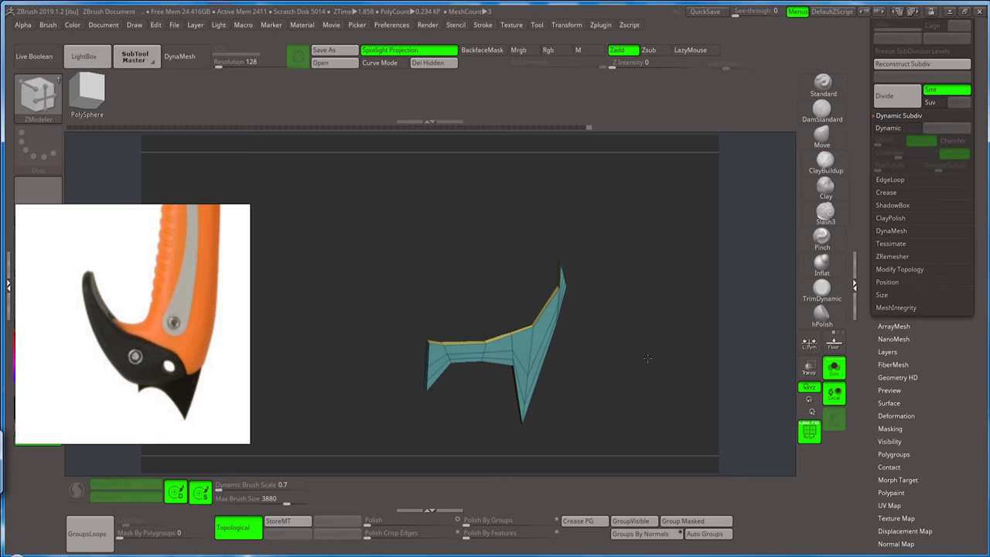
key(ctrl+shift)
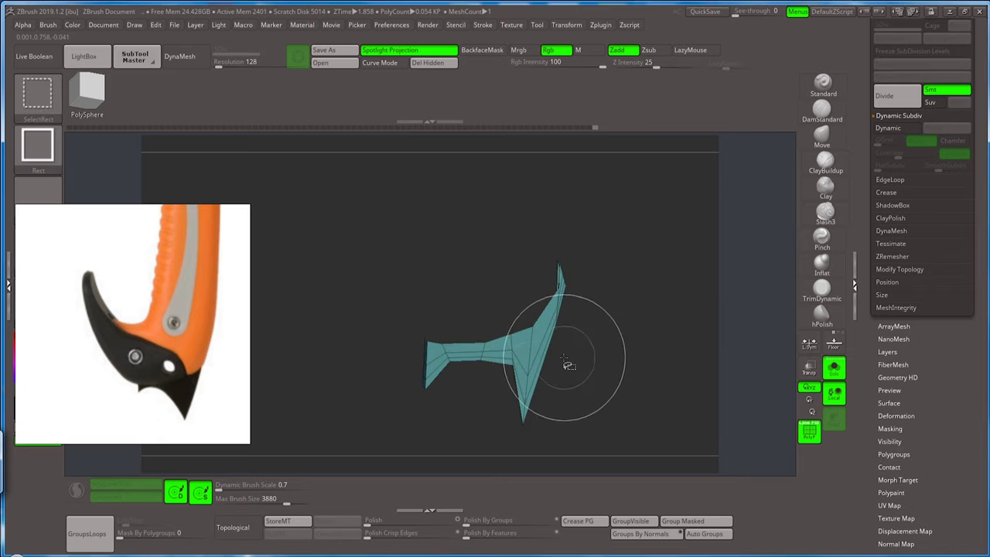
ctrl+shift+drag(601, 342, 586, 376)
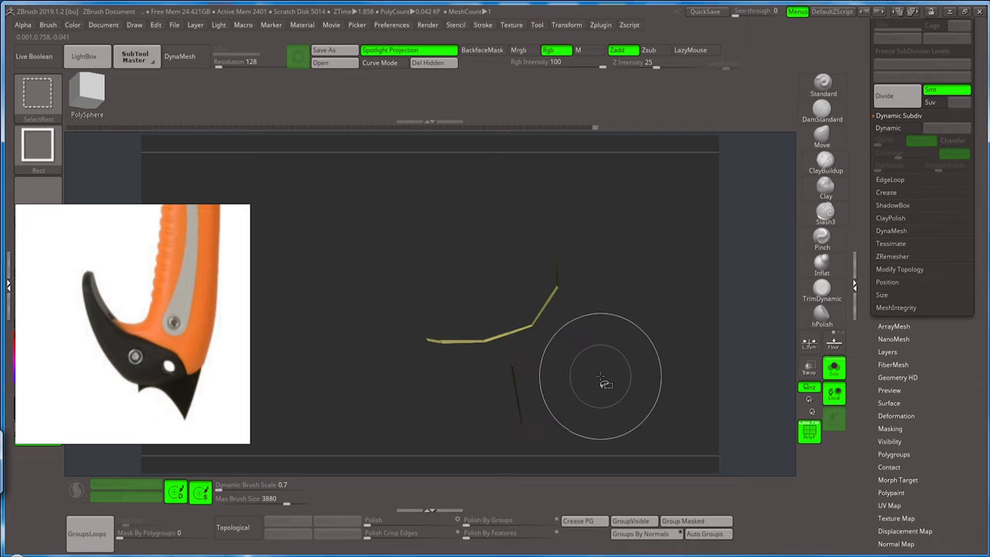
click(695, 535)
ctrl+shift+click(629, 337)
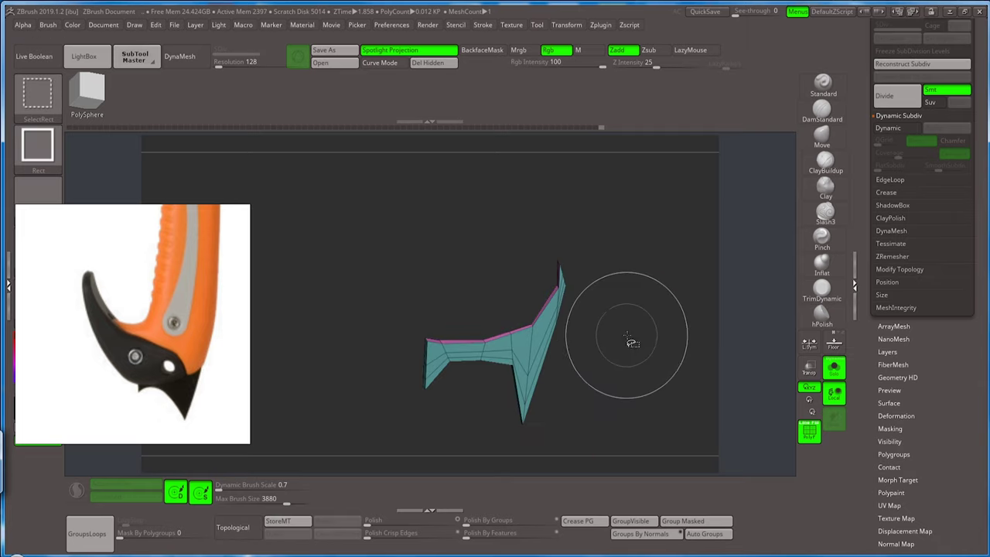
ctrl+shift+click(540, 336)
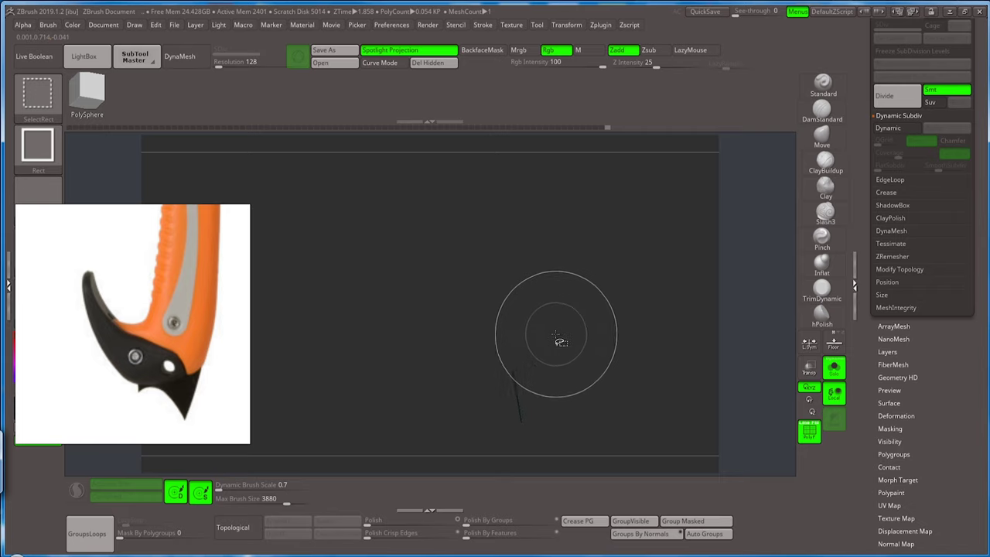
ctrl+shift+click(608, 329)
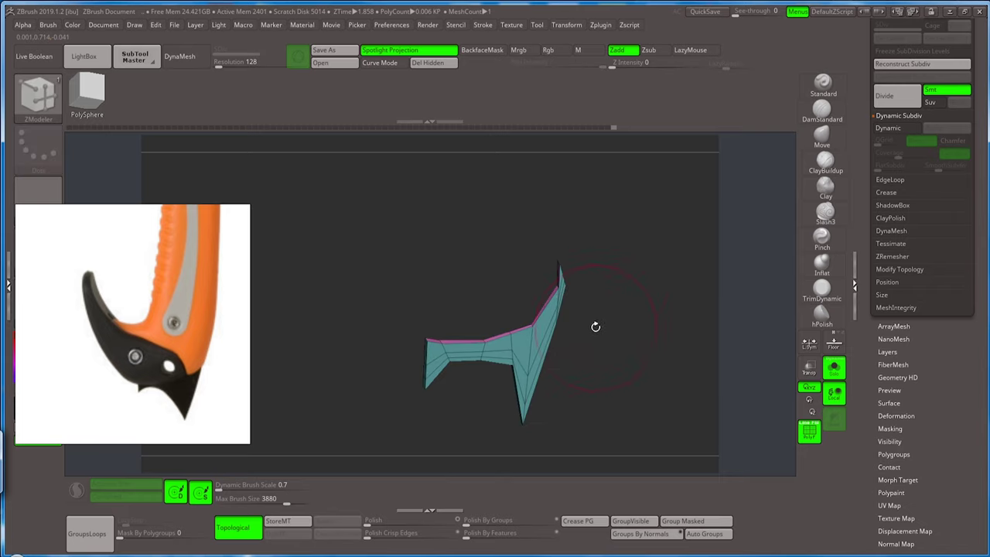
key(f)
Hide the teal stub, invert visibility and run Del Hidden to remove those polygons.
key(ctrl+shift)
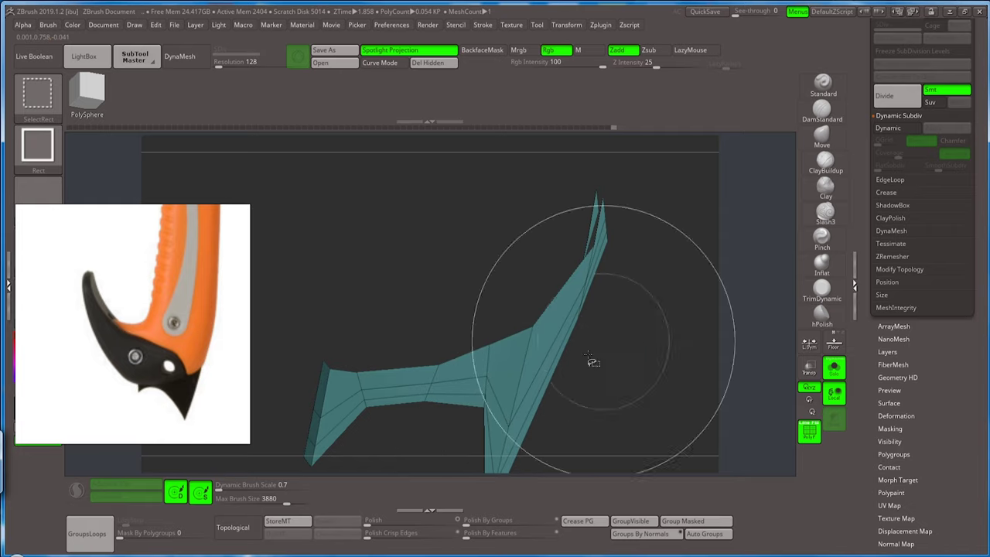
ctrl+shift+click(592, 358)
ctrl+shift+click(534, 333)
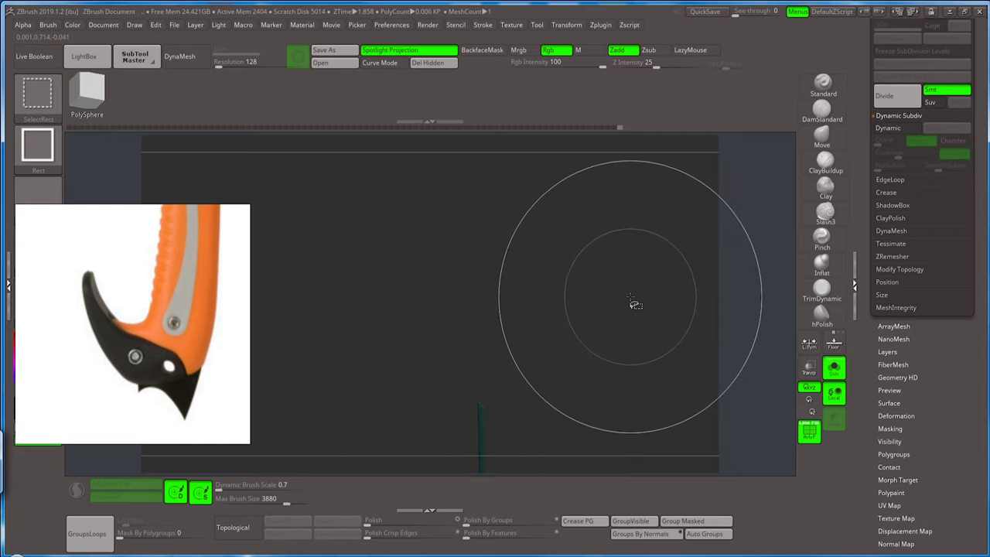
ctrl+shift+click(517, 395)
ctrl+shift+click(479, 410)
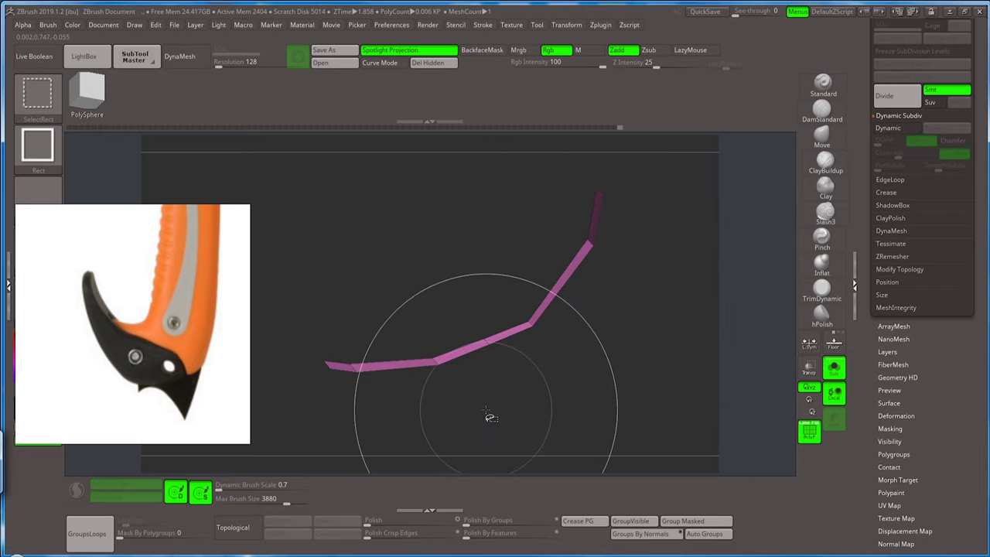
key(b)
key(z)
key(m)
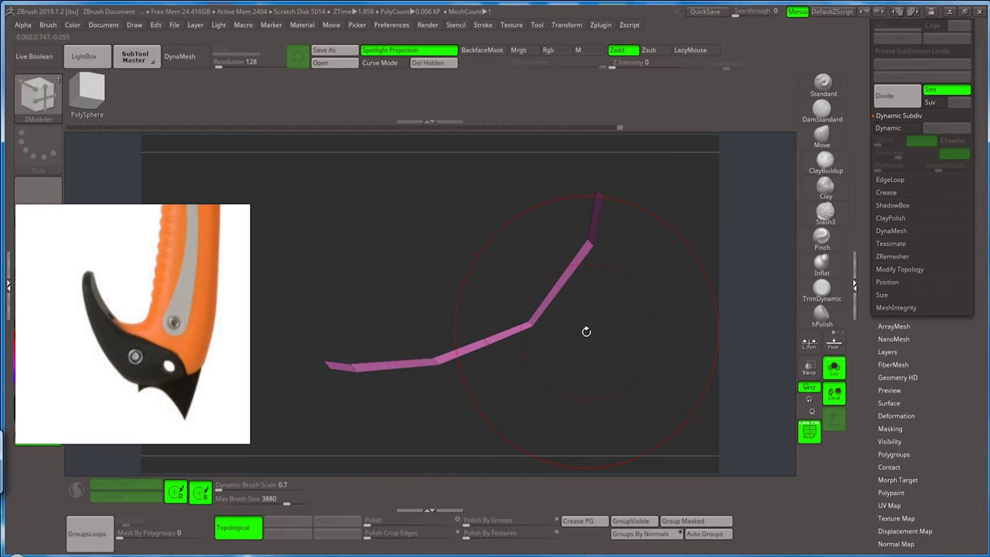
ctrl+shift+click(674, 294)
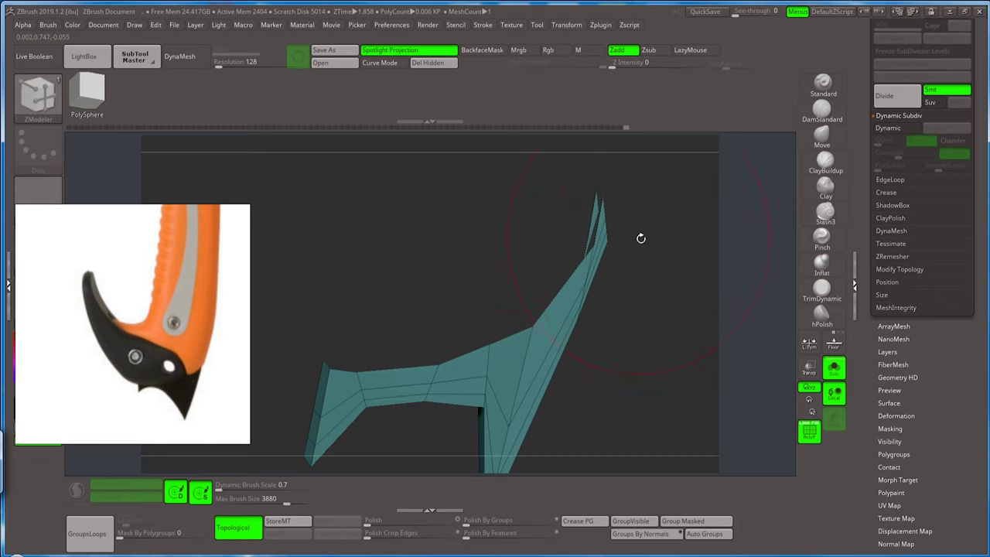
click(441, 63)
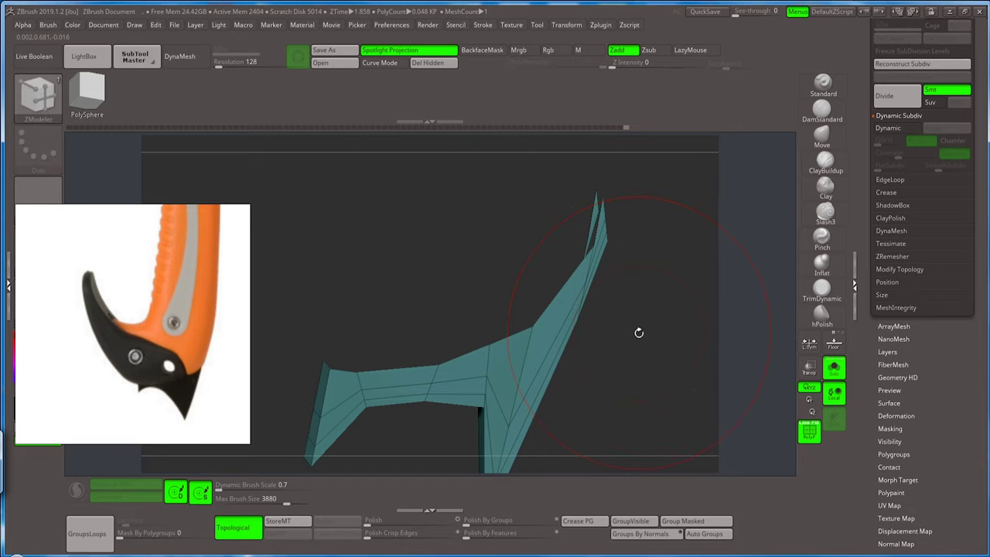
Reshape the spike with the Move brush and add a lengthwise edge along it.
drag(642, 324, 638, 242)
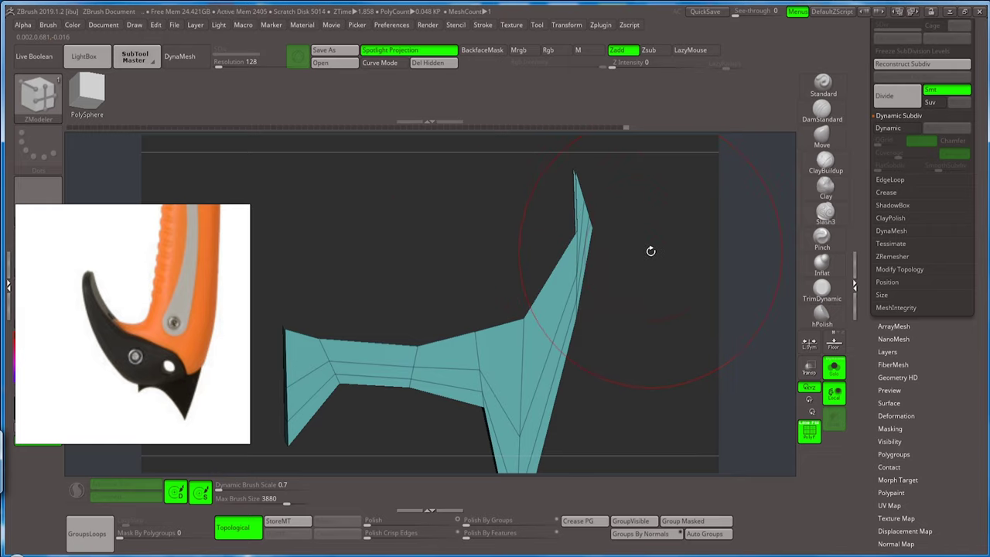
click(803, 142)
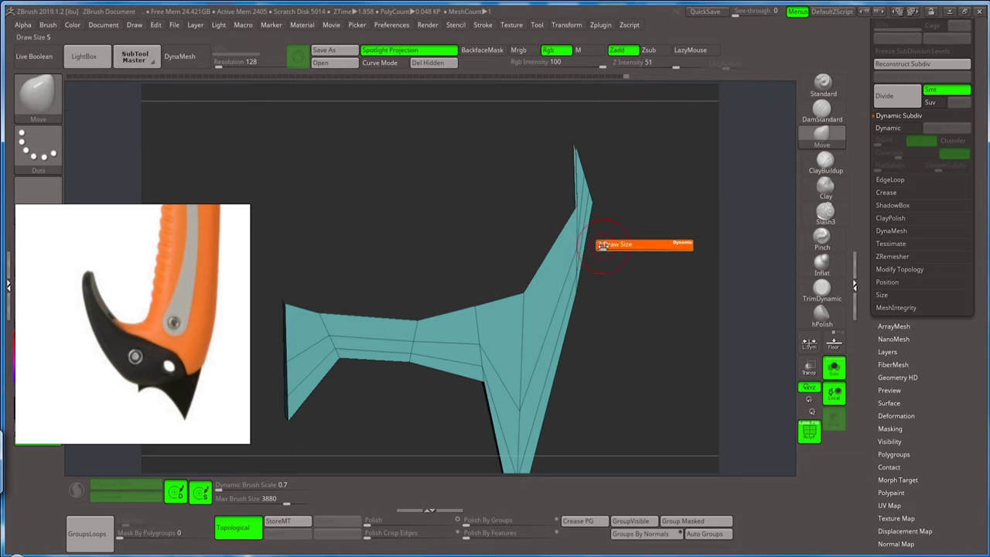
alt+drag(613, 215, 608, 252)
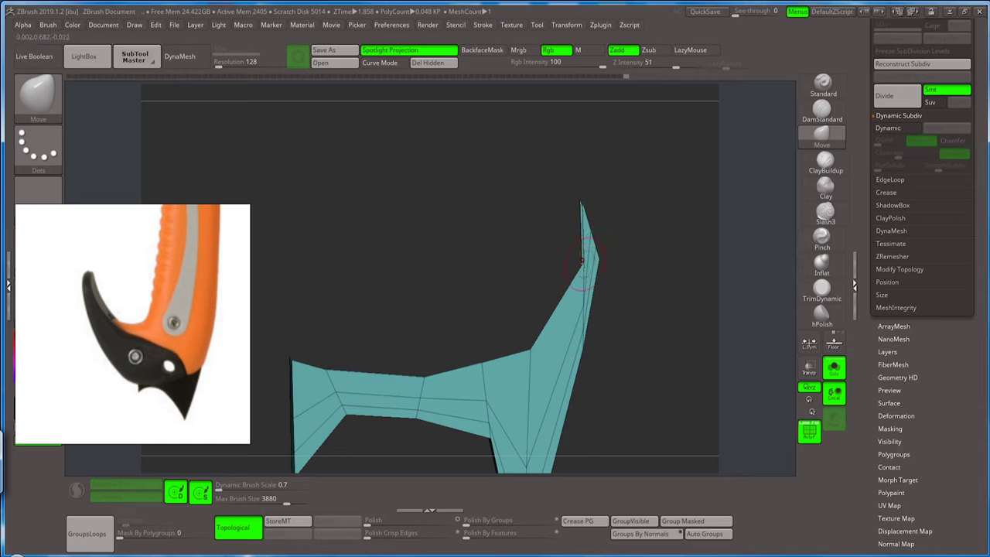
mouse_move(643, 265)
mouse_down()
mouse_move(619, 265)
mouse_move(586, 305)
mouse_up()
click(585, 306)
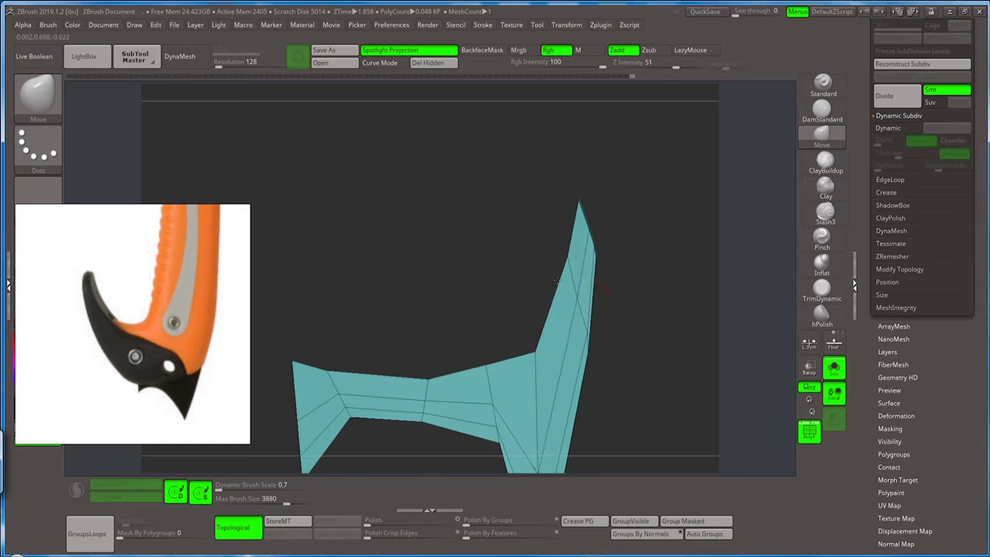
drag(630, 271, 645, 266)
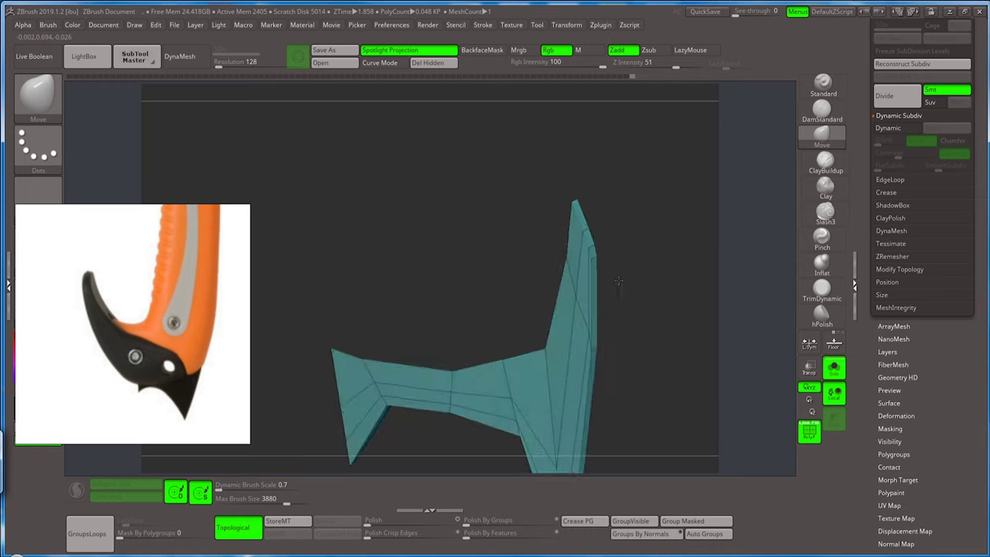